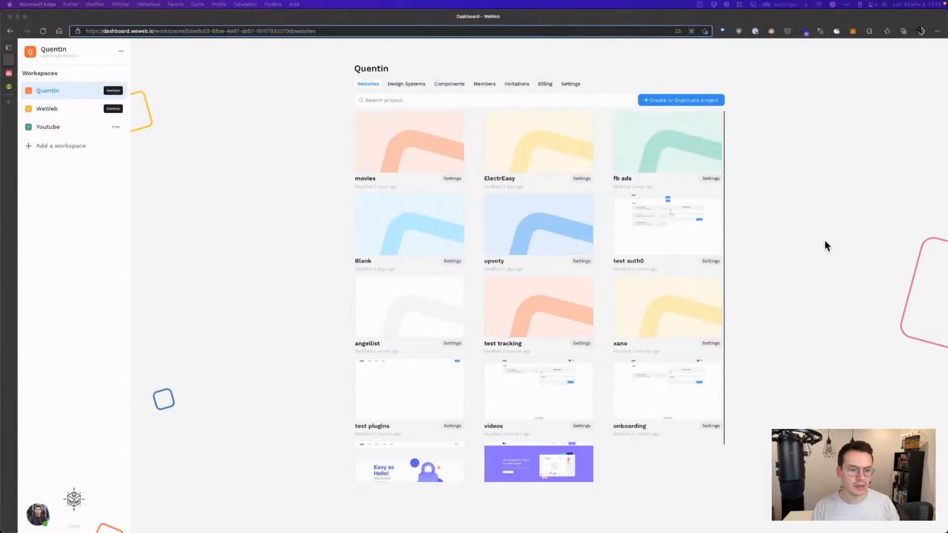
# Step: Switch to the open IMDb-API Swagger documentation page
pyautogui.click(824, 241)
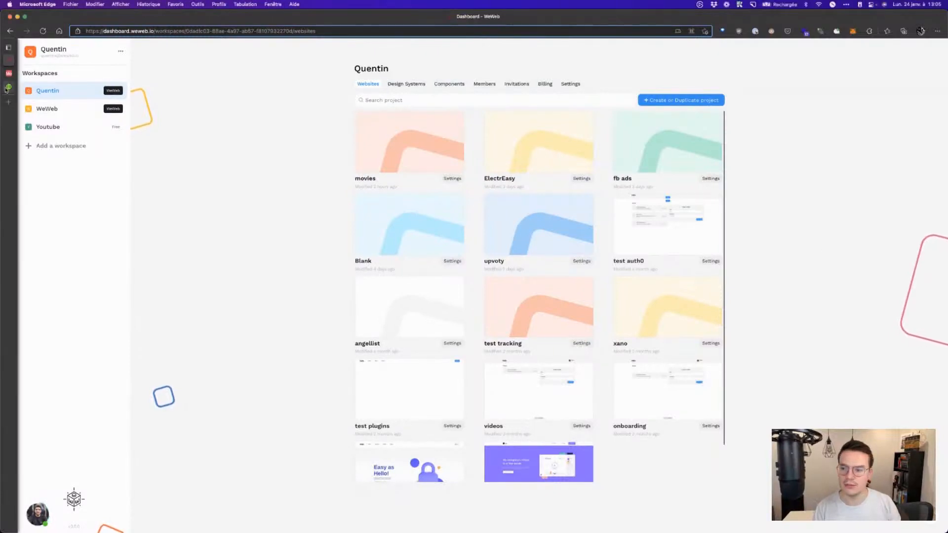
pyautogui.click(45, 86)
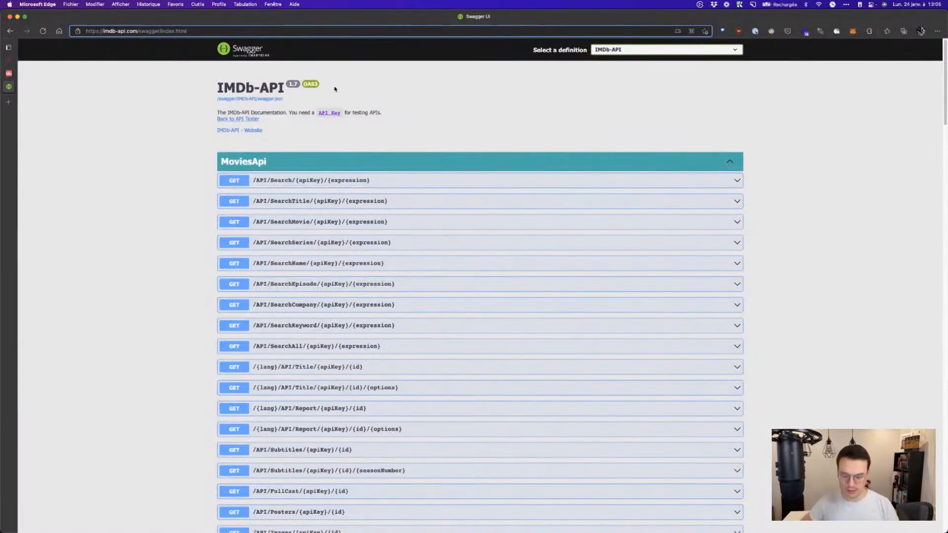
# Step: Search the web for "imdb" in a new browser tab and open the IMDb website
pyautogui.press('super+t')
pyautogui.write('imdb api')
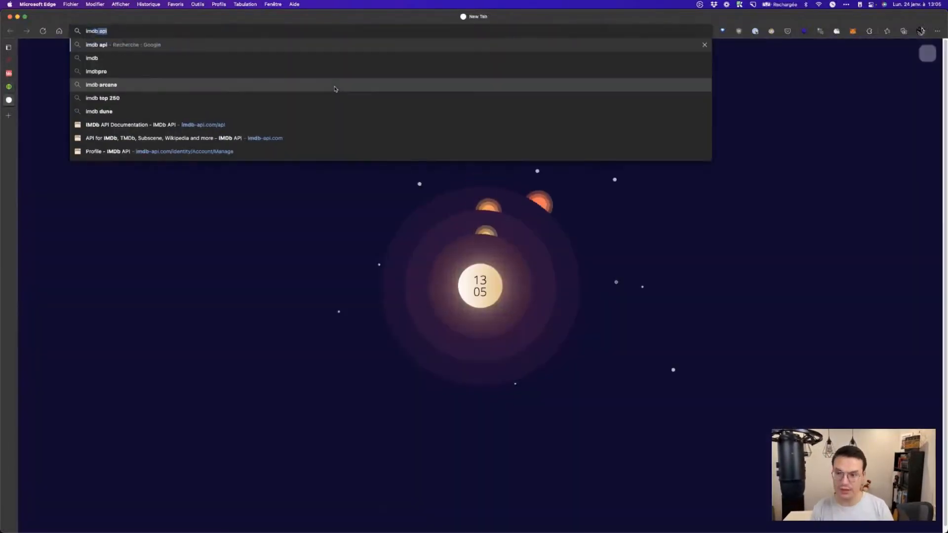
pyautogui.press('Return')
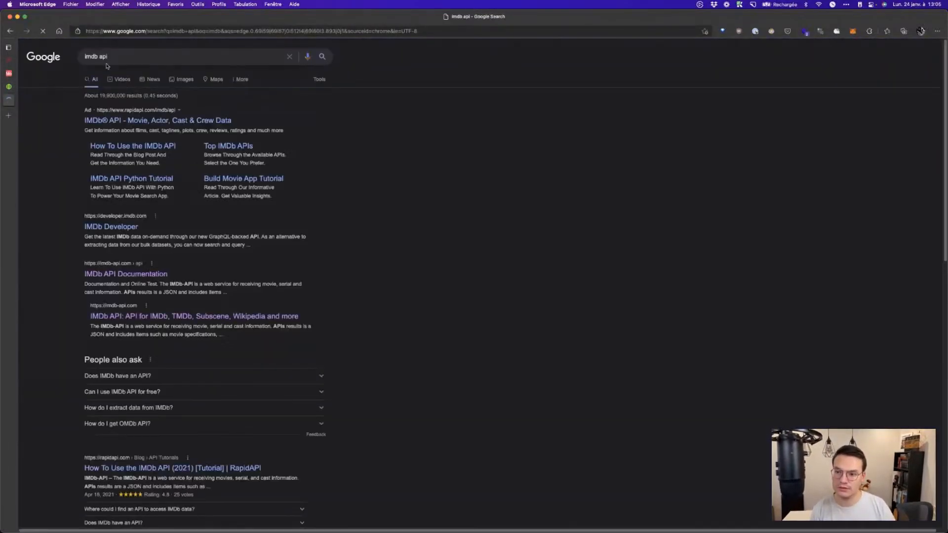
pyautogui.click(105, 59)
pyautogui.press('BackSpace')
pyautogui.press('BackSpace')
pyautogui.press('BackSpace')
pyautogui.press('BackSpace')
pyautogui.press('Return')
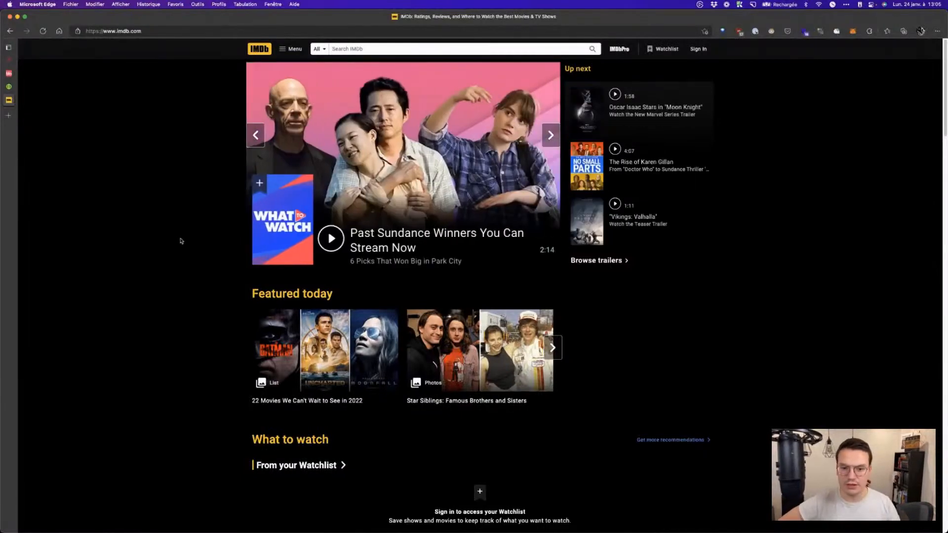
# Step: Open the page of the movie Don't Look Up from IMDb's Fan favorites
pyautogui.scroll(-8, 180, 241)
pyautogui.scroll(-2, 188, 242)
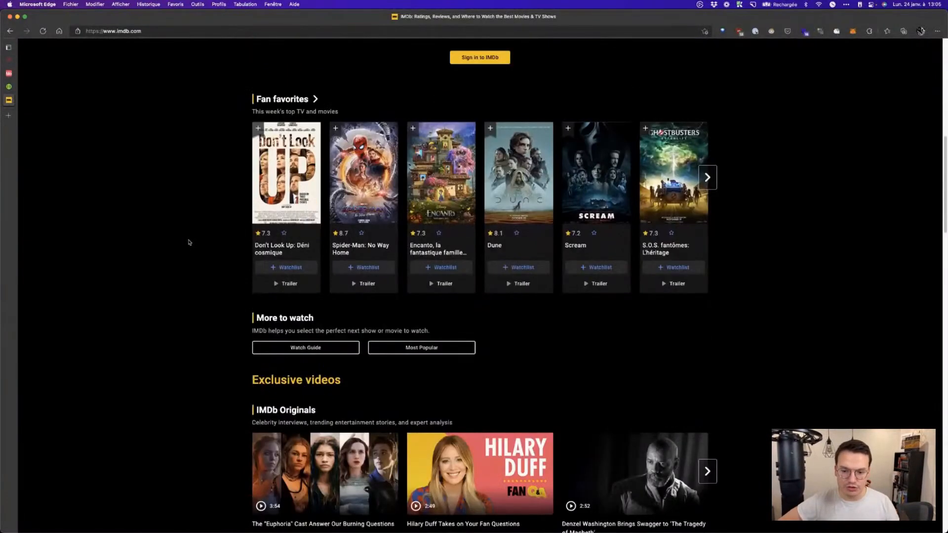
pyautogui.scroll(-1, 110, 220)
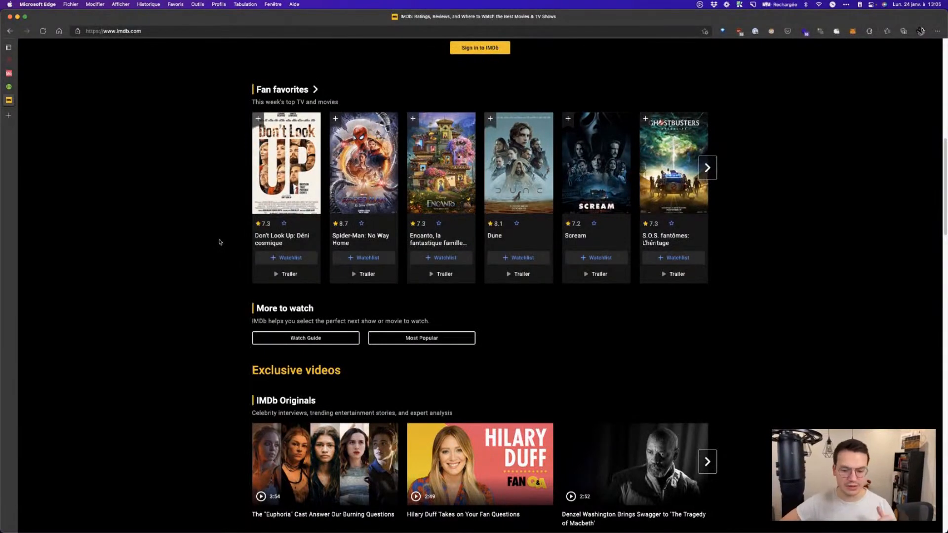
pyautogui.click(271, 240)
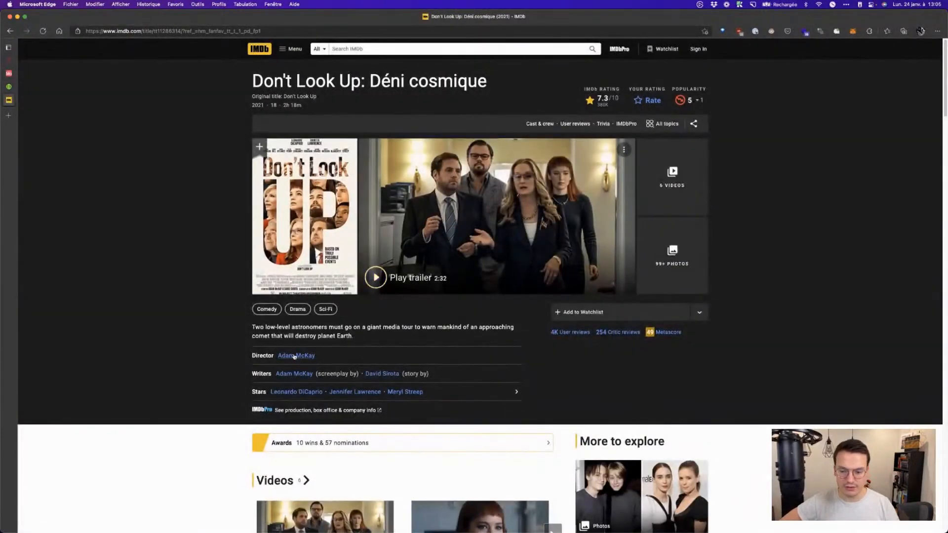
# Step: Examine the director, writers, photos and top cast details on the Don't Look Up page
pyautogui.scroll(-1, 371, 273)
pyautogui.scroll(-10, 371, 273)
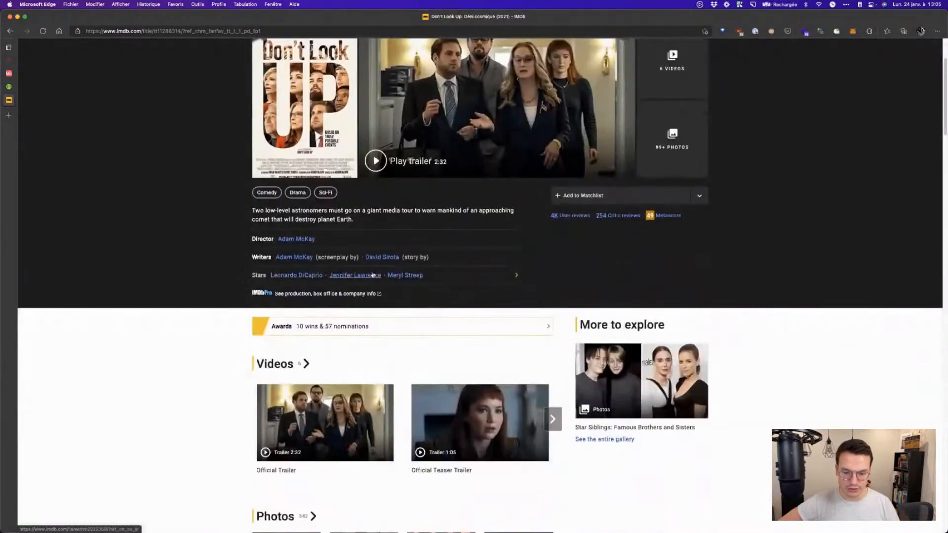
pyautogui.scroll(-4, 390, 273)
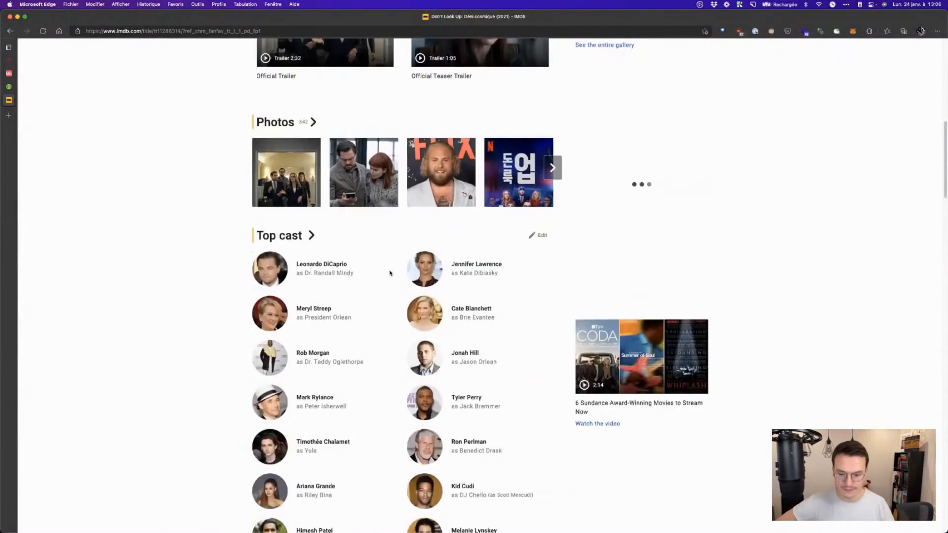
pyautogui.scroll(-5, 321, 307)
pyautogui.scroll(-4, 362, 287)
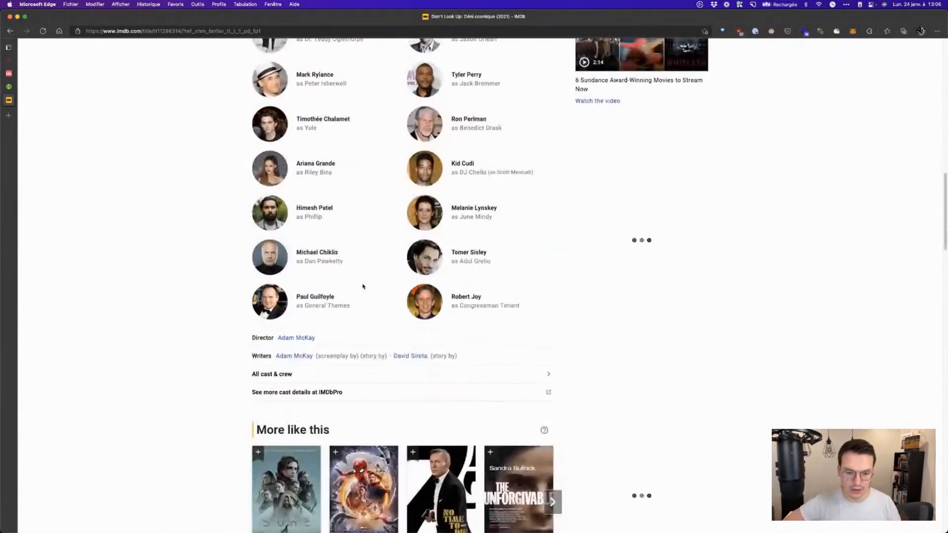
pyautogui.scroll(20, 363, 287)
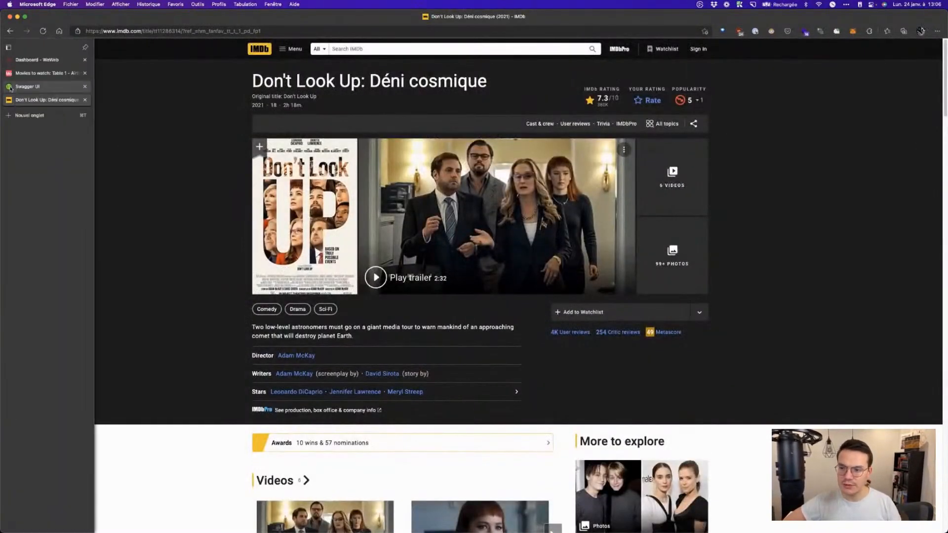
# Step: Return to the IMDb-API Swagger documentation and examine the GET Top250Movies endpoint's parameters and example response
pyautogui.click(10, 88)
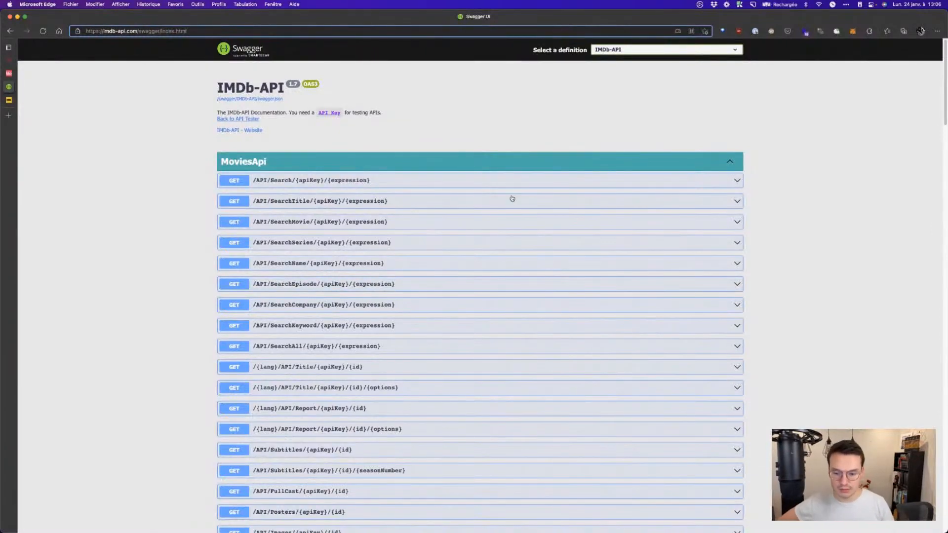
pyautogui.scroll(-8, 512, 198)
pyautogui.scroll(-3, 487, 227)
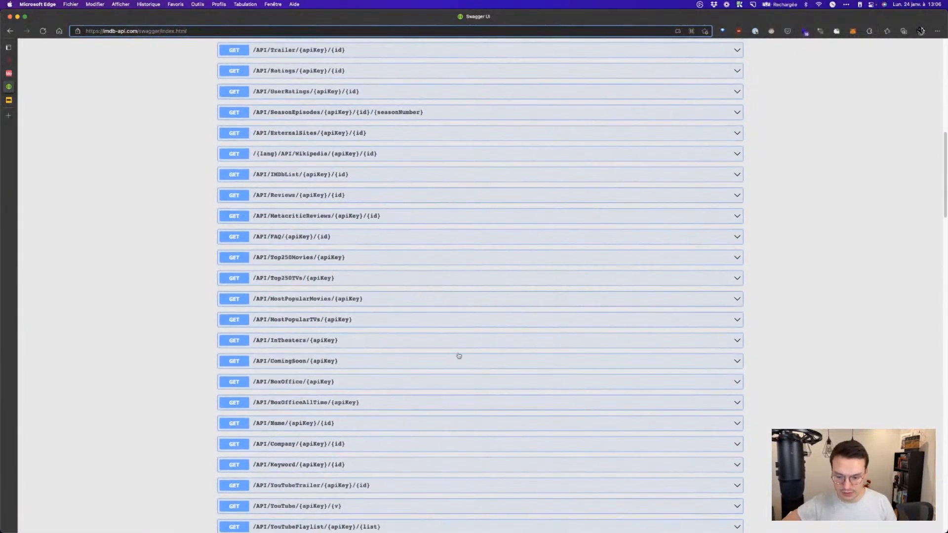
pyautogui.click(373, 261)
pyautogui.scroll(-3, 409, 282)
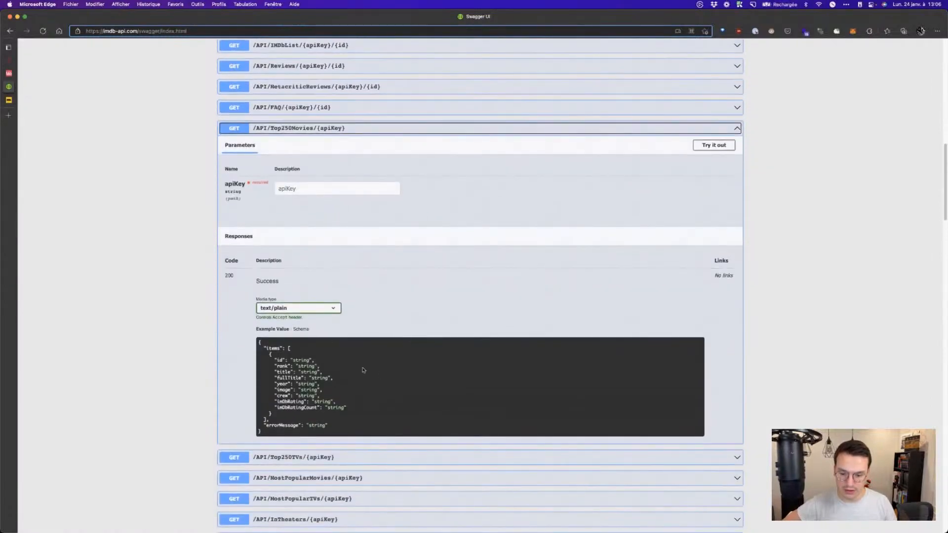
pyautogui.scroll(2, 431, 312)
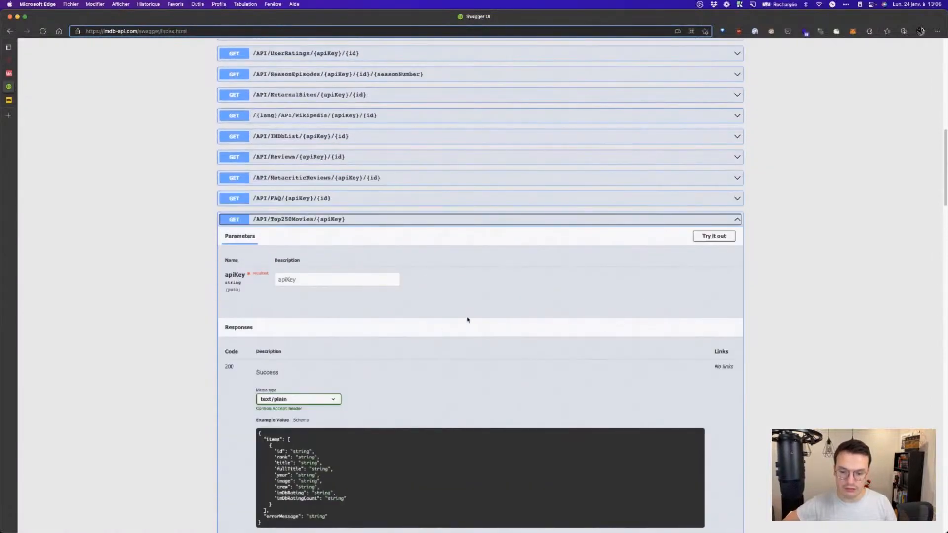
pyautogui.click(434, 220)
# Step: Expand the GET SearchMovie endpoint and review its required parameters and example response
pyautogui.scroll(4, 435, 222)
pyautogui.scroll(10, 435, 225)
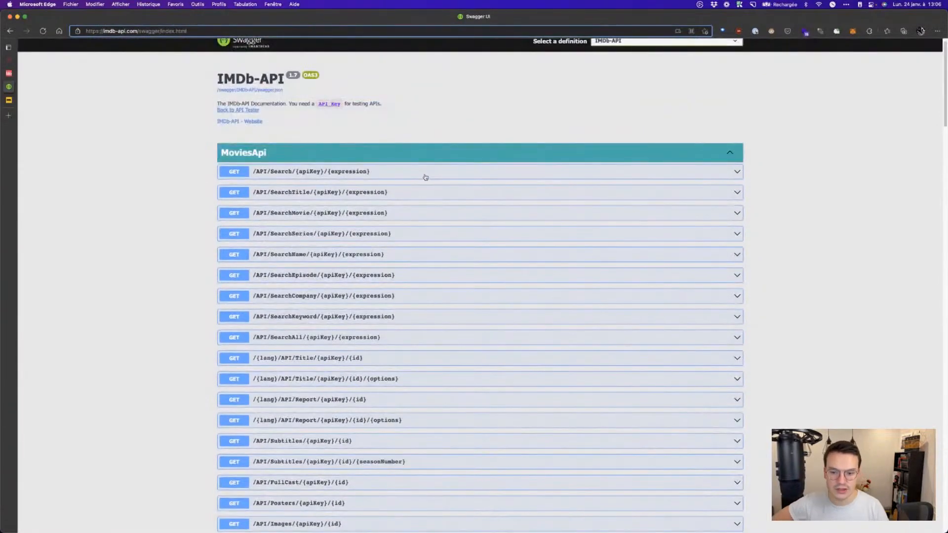
pyautogui.click(437, 214)
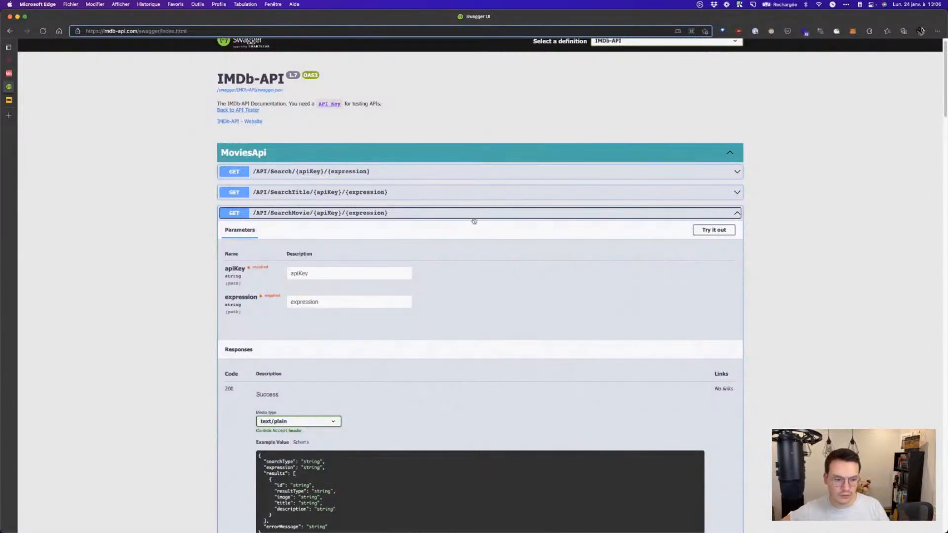
pyautogui.scroll(-5, 472, 218)
pyautogui.scroll(1, 255, 163)
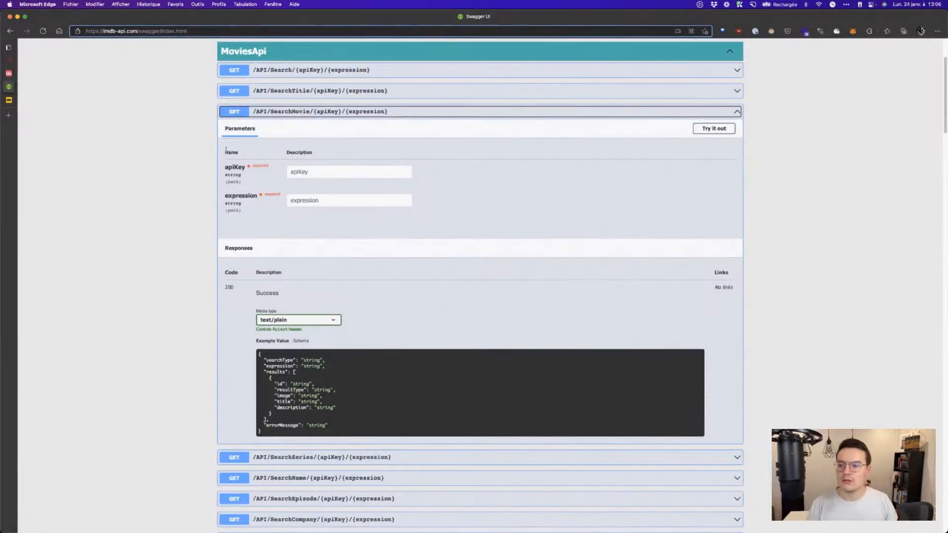
# Step: Open the IMDb-API account profile in a separate tab and copy the API key
pyautogui.click(8, 101)
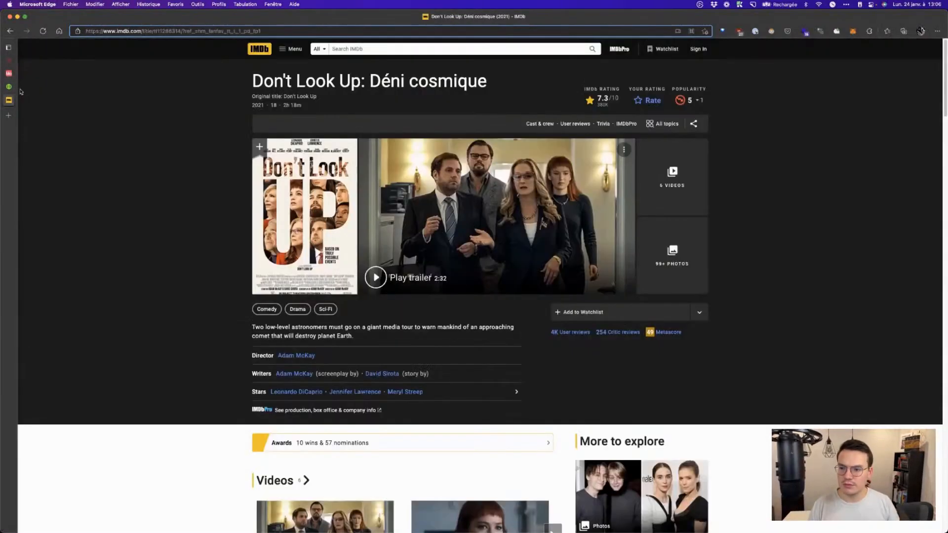
pyautogui.click(8, 86)
pyautogui.scroll(3, 136, 119)
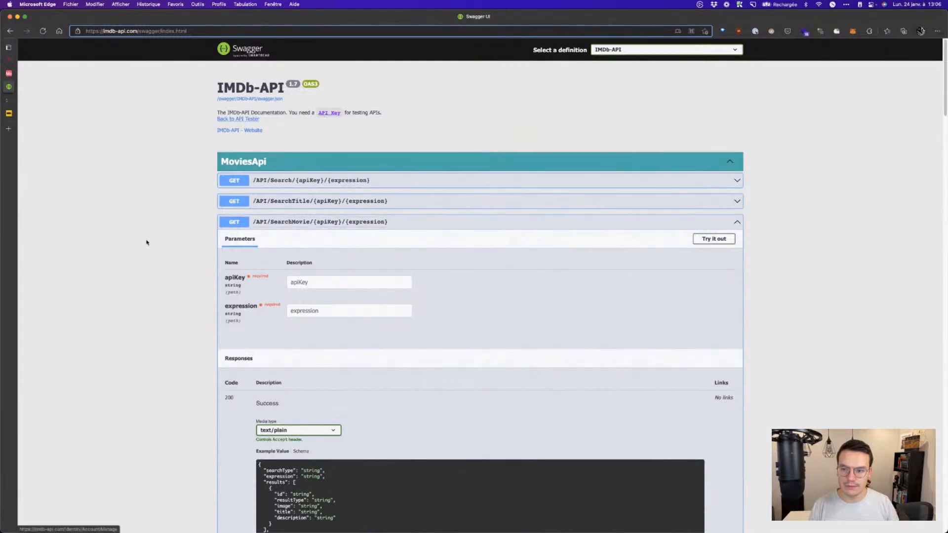
pyautogui.scroll(-6, 146, 241)
pyautogui.scroll(5, 136, 141)
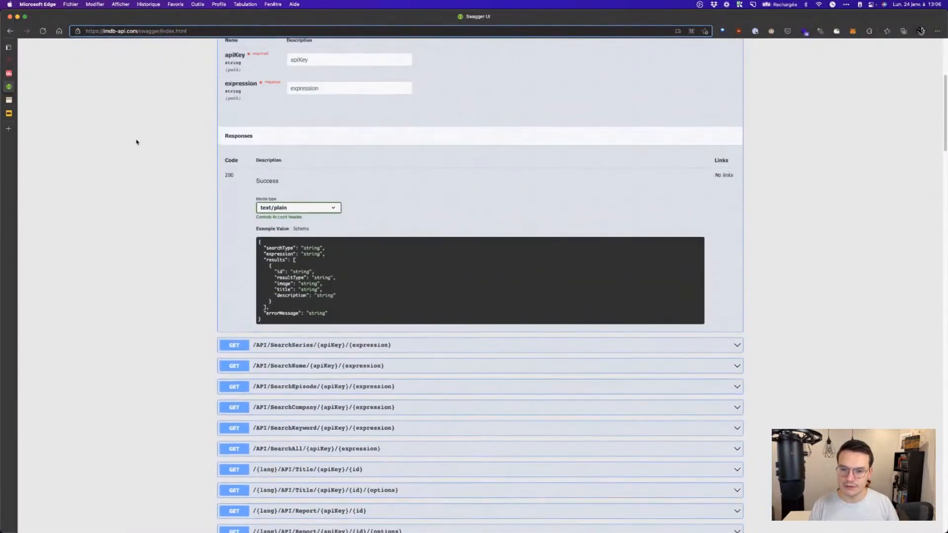
pyautogui.scroll(-1, 139, 143)
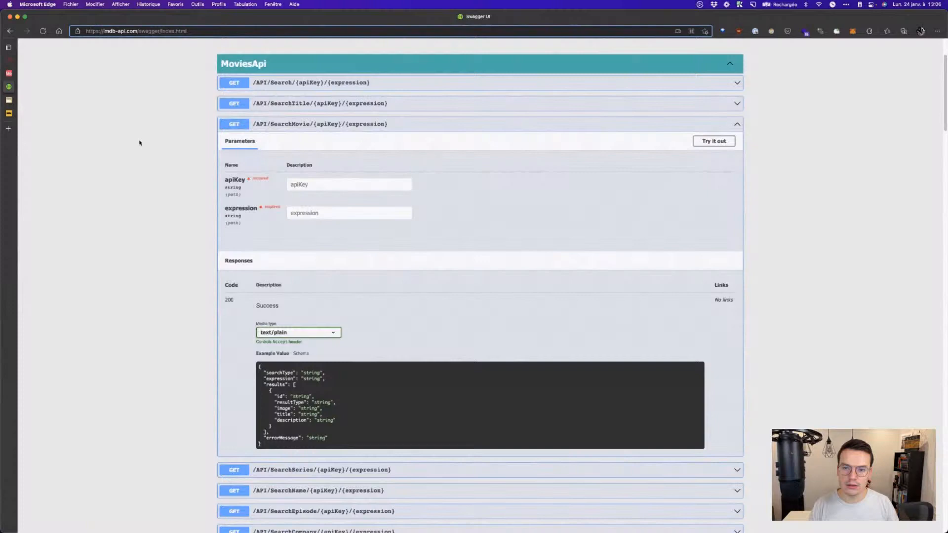
pyautogui.click(9, 101)
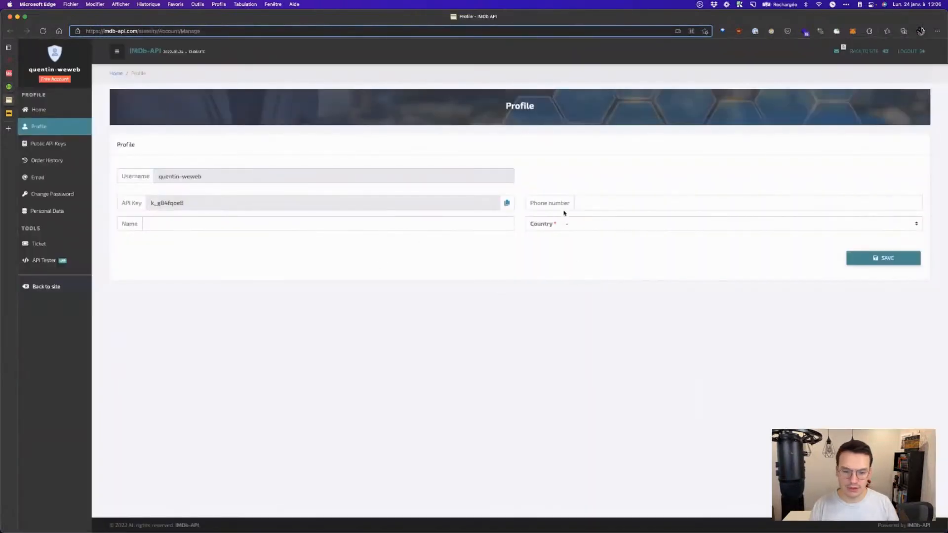
pyautogui.click(507, 203)
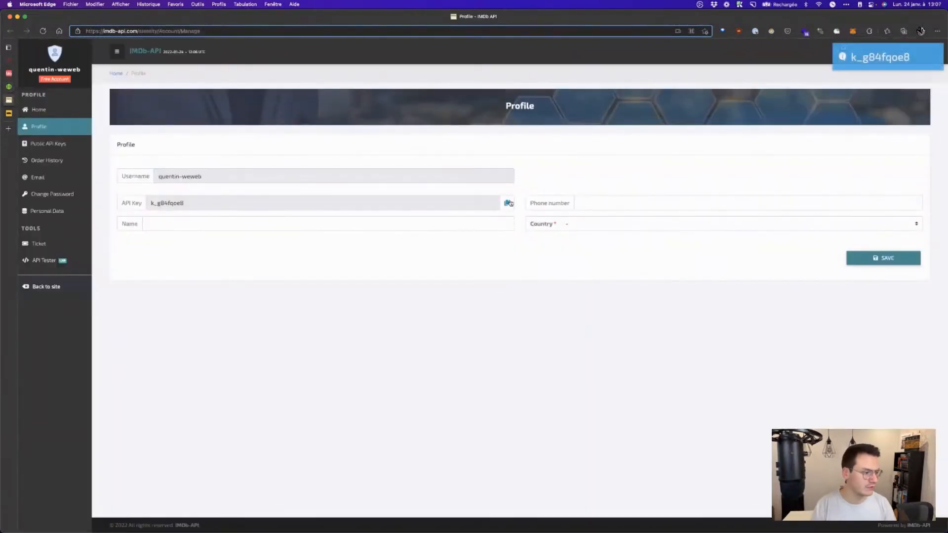
# Step: Return to the Swagger documentation, enable testing of the SearchMovie endpoint and paste the API key into its apiKey parameter
pyautogui.click(9, 86)
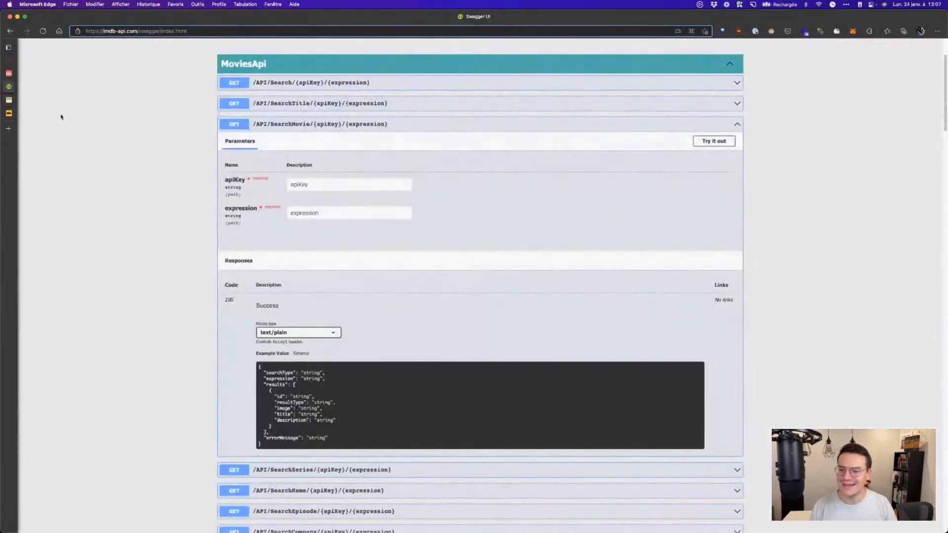
pyautogui.click(712, 145)
pyautogui.click(352, 186)
pyautogui.press('super+v')
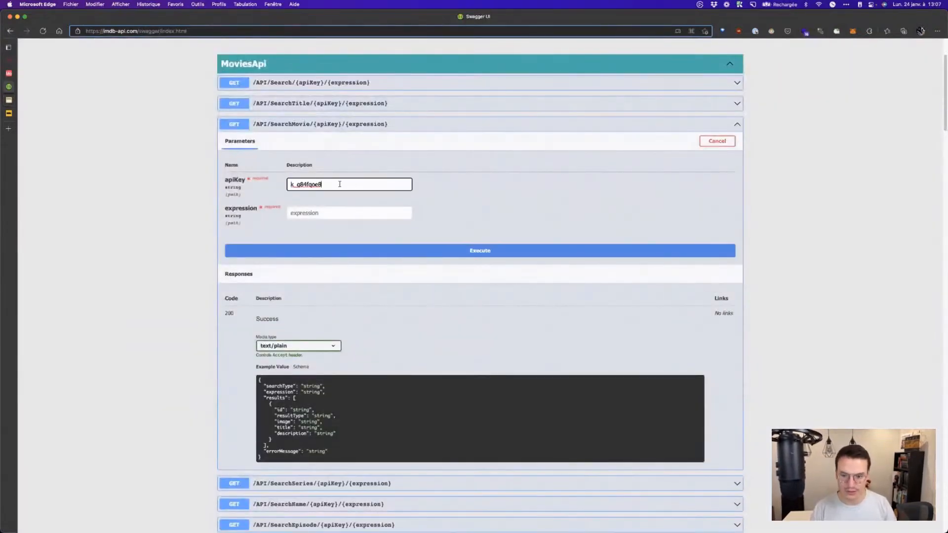
# Step: Set the expression parameter to "the matrix" and execute the SearchMovie request
pyautogui.click(329, 211)
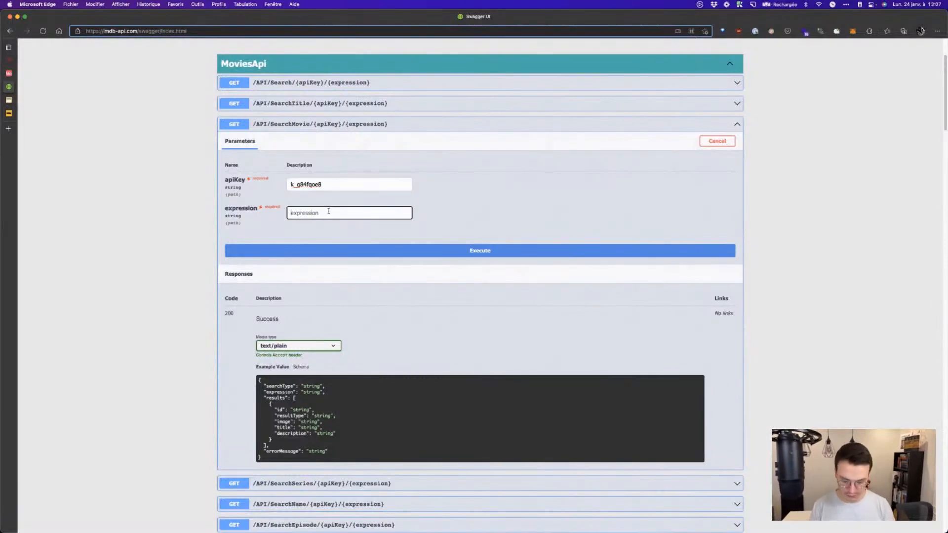
pyautogui.write('the matrix')
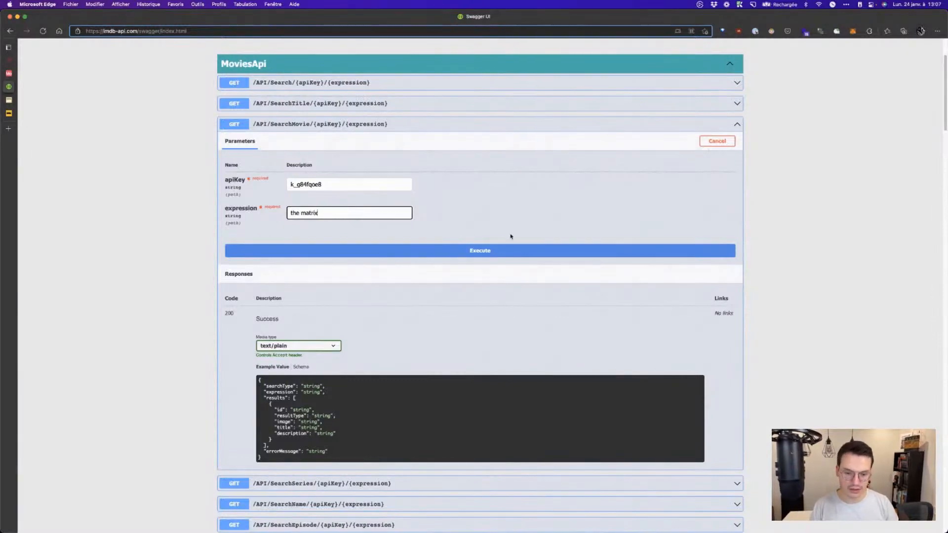
pyautogui.click(480, 252)
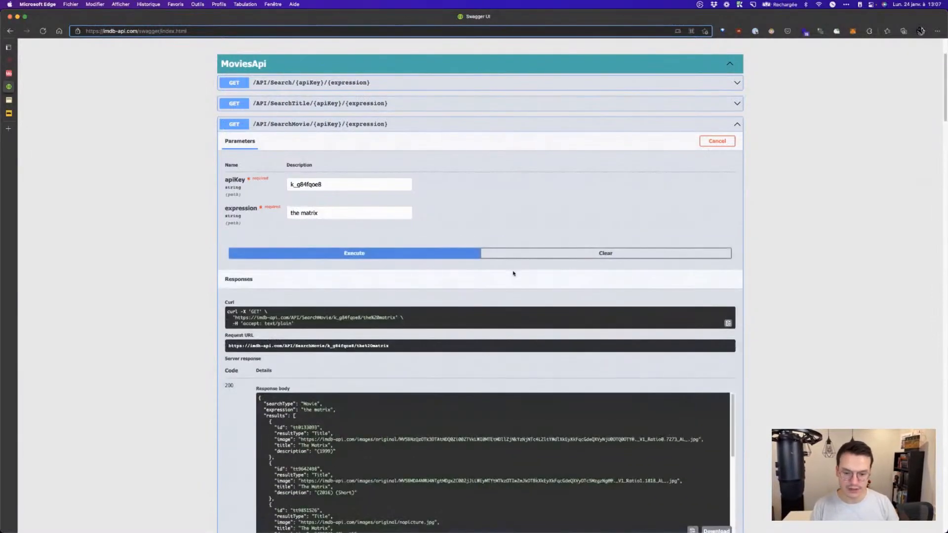
# Step: Enlarge the browser's page zoom by two levels for the SearchMovie response
pyautogui.scroll(-4, 513, 273)
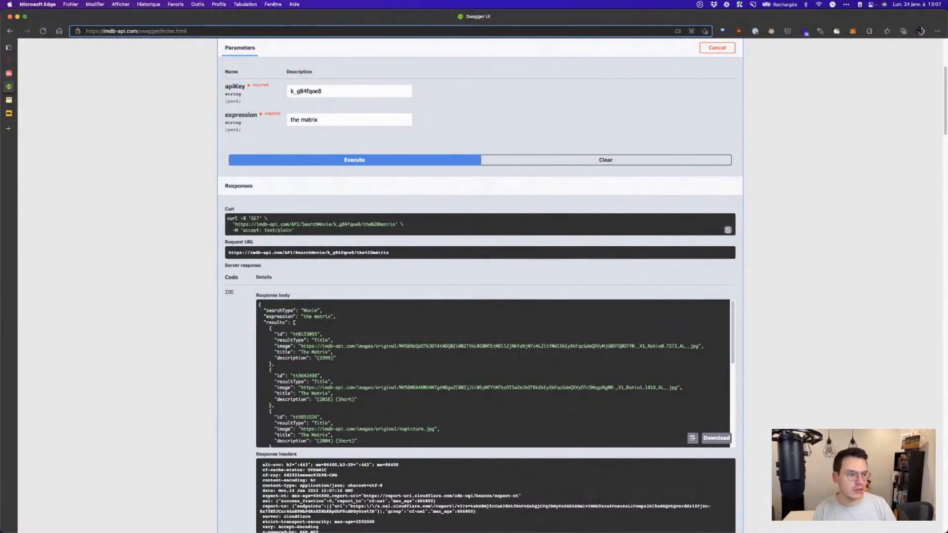
pyautogui.click(937, 30)
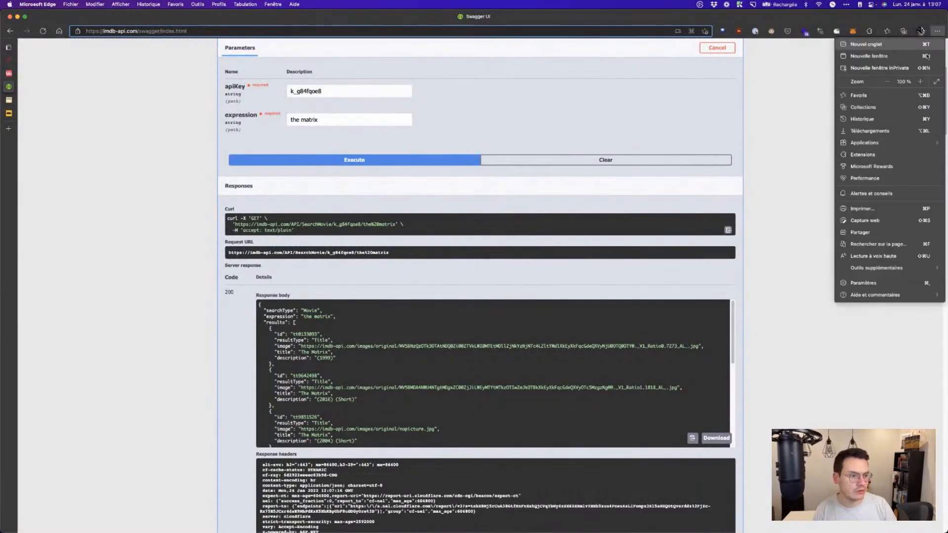
pyautogui.click(919, 82)
pyautogui.click(920, 82)
pyautogui.click(857, 355)
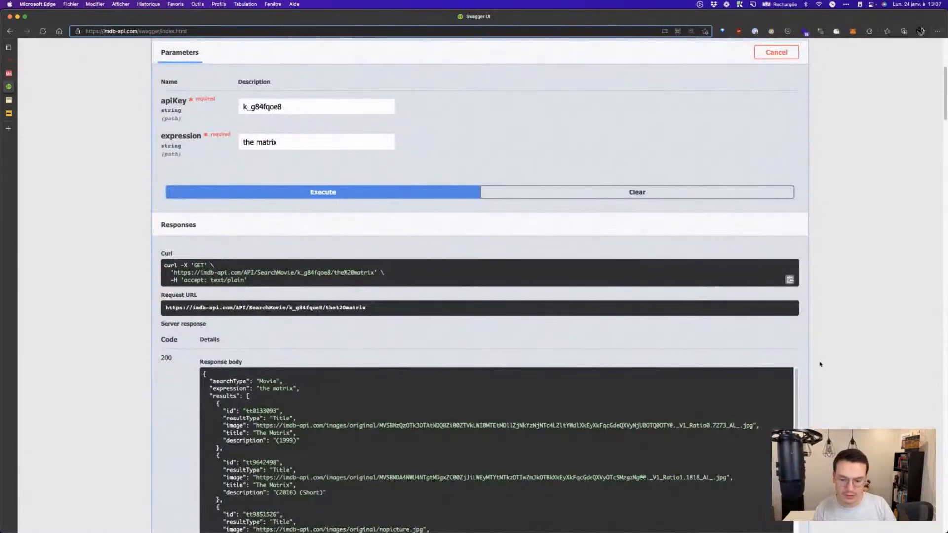
# Step: Examine the ids, images, titles and descriptions of the results in the response body
pyautogui.scroll(-5, 448, 346)
pyautogui.scroll(1, 448, 347)
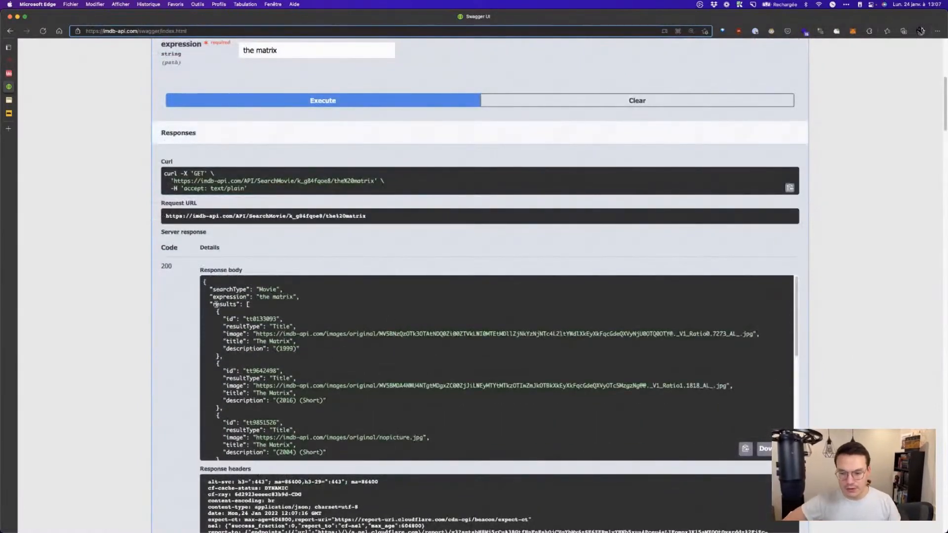
pyautogui.scroll(-2, 263, 316)
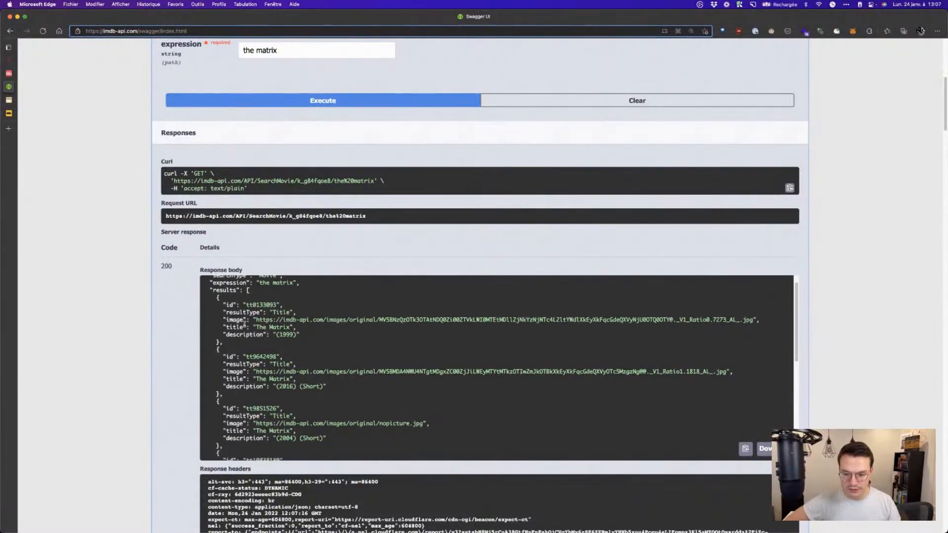
# Step: Review further entries in the SearchMovie response body and compare them with the request URL
pyautogui.scroll(-2, 373, 323)
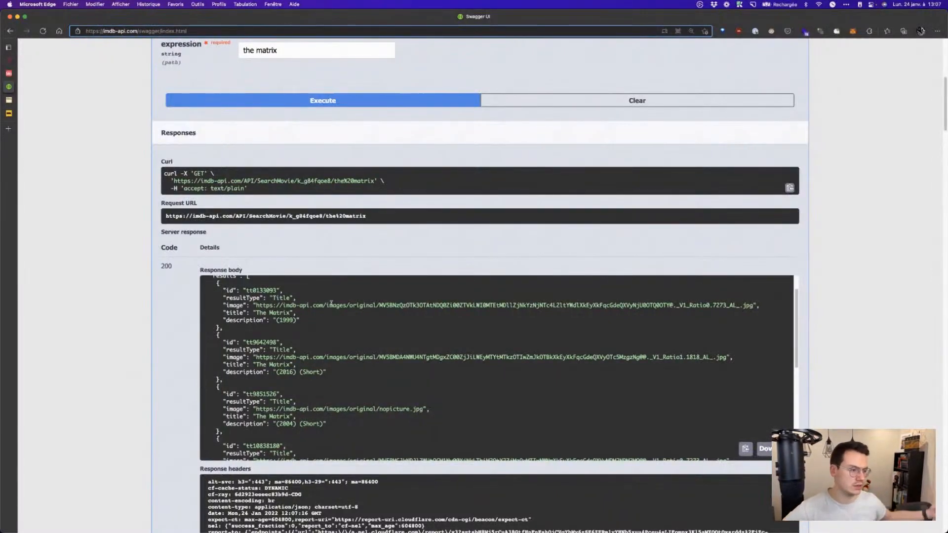
pyautogui.scroll(-1, 332, 303)
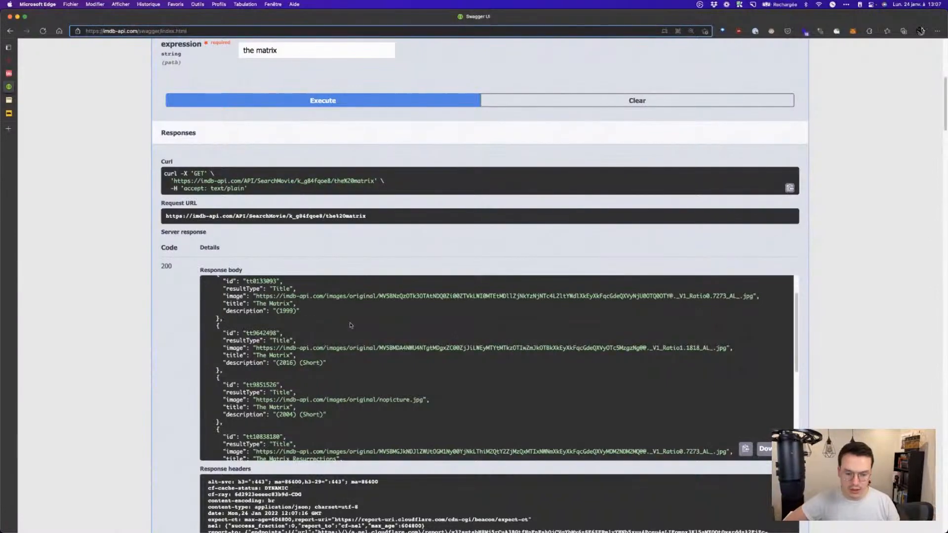
pyautogui.scroll(5, 351, 326)
pyautogui.scroll(-3, 449, 232)
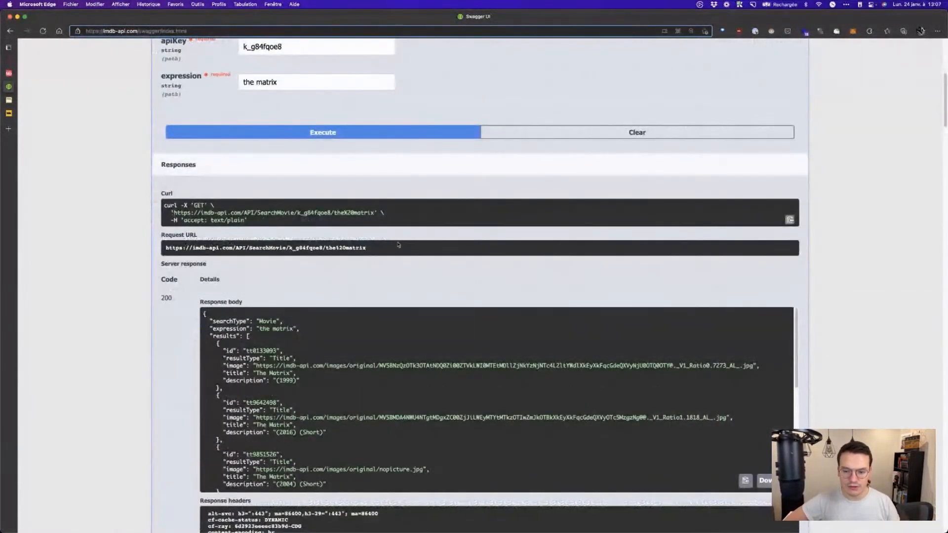
pyautogui.scroll(-1, 423, 254)
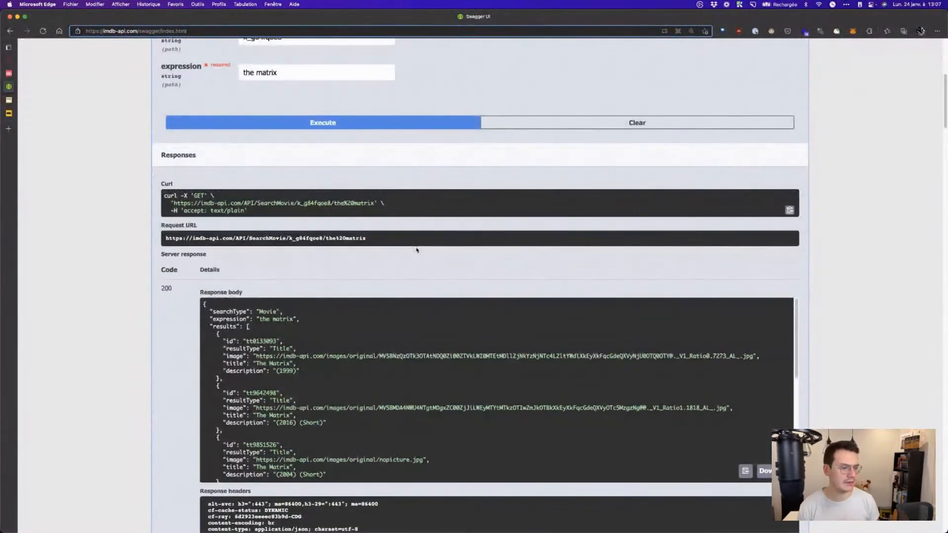
# Step: Switch to the WeWeb dashboard and create a new project named "movies ncf" with the default English language
pyautogui.click(8, 60)
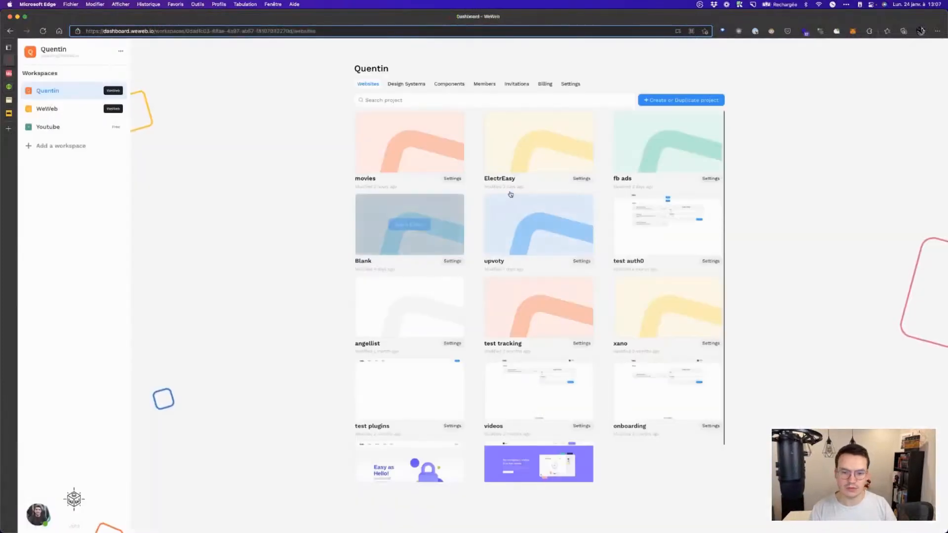
pyautogui.click(700, 103)
pyautogui.click(415, 186)
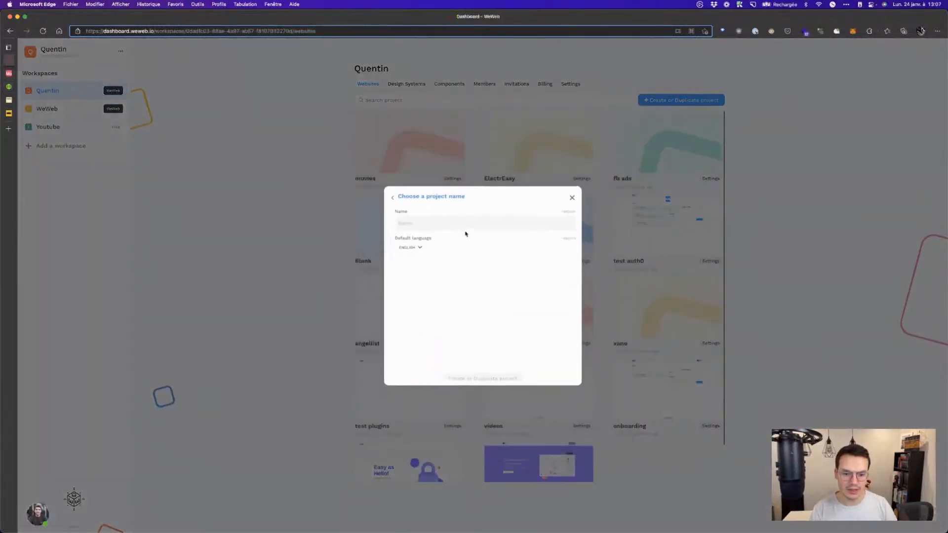
pyautogui.click(458, 226)
pyautogui.write('movies')
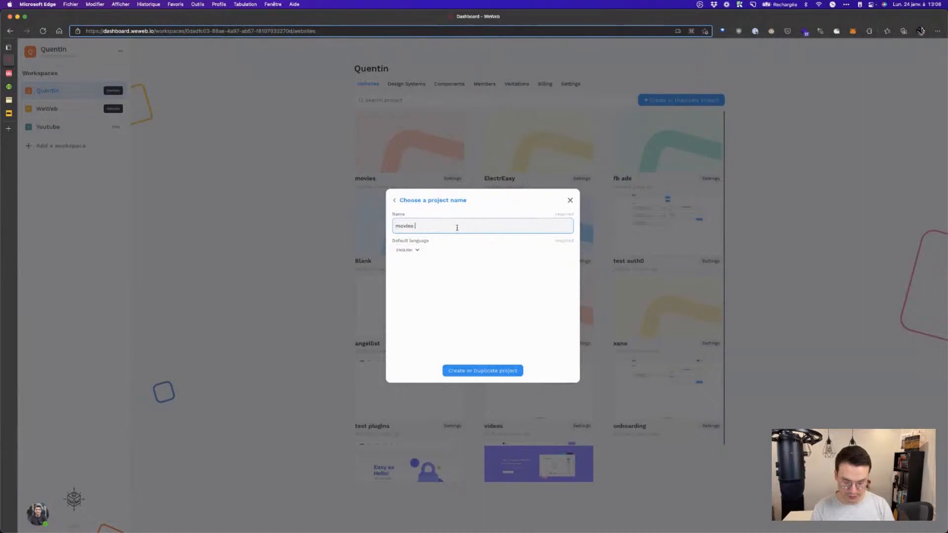
pyautogui.write(' ncf')
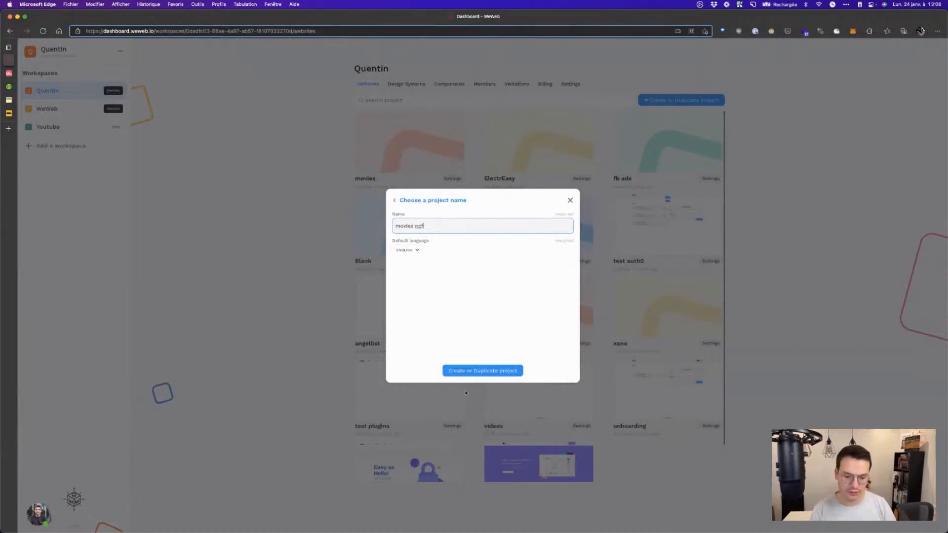
pyautogui.click(486, 371)
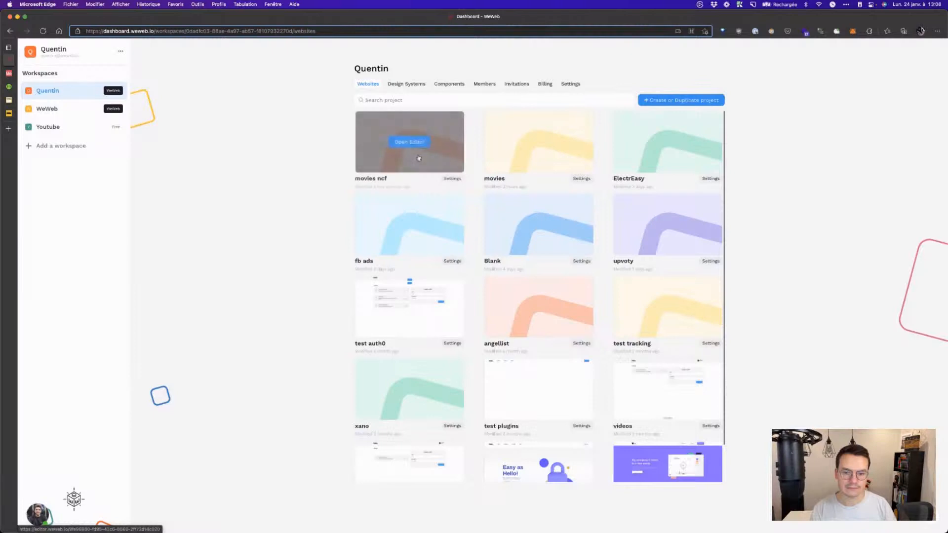
# Step: Open the "movies ncf" project in the WeWeb editor
pyautogui.click(419, 159)
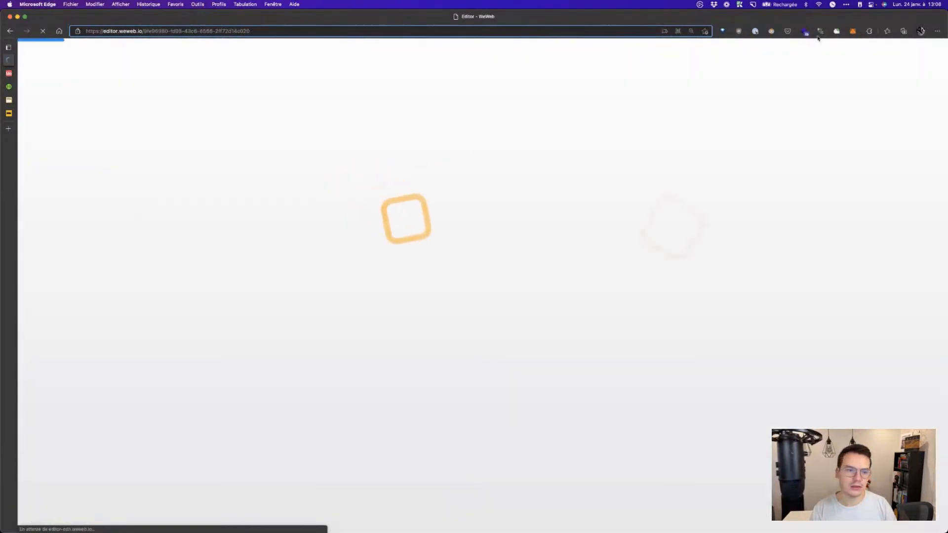
pyautogui.click(938, 32)
pyautogui.click(937, 34)
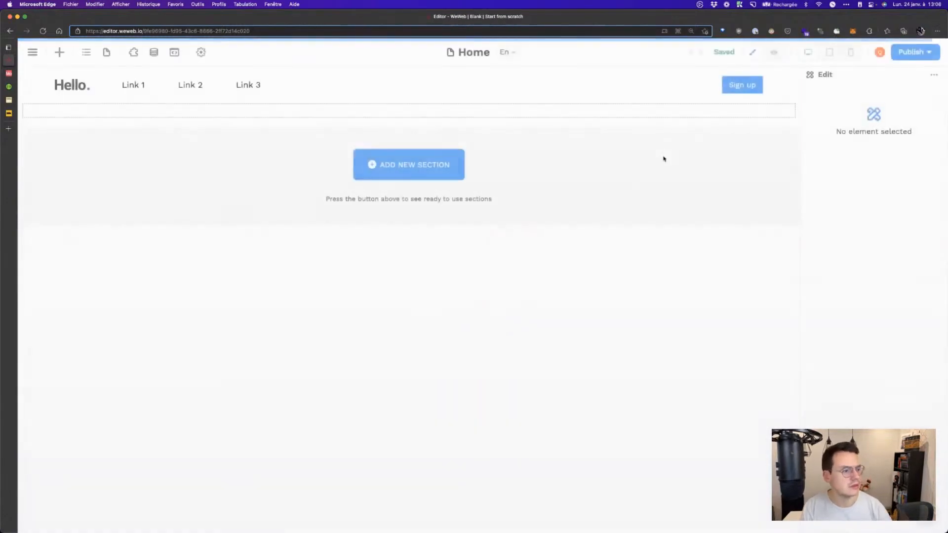
# Step: Insert a blank section directly below the navigation section and set its minimum height to Auto
pyautogui.click(60, 53)
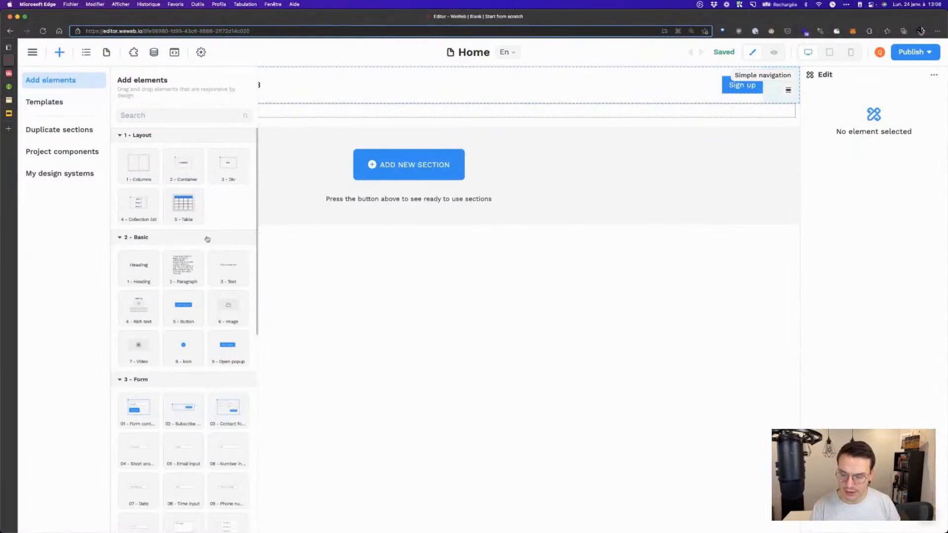
pyautogui.click(59, 103)
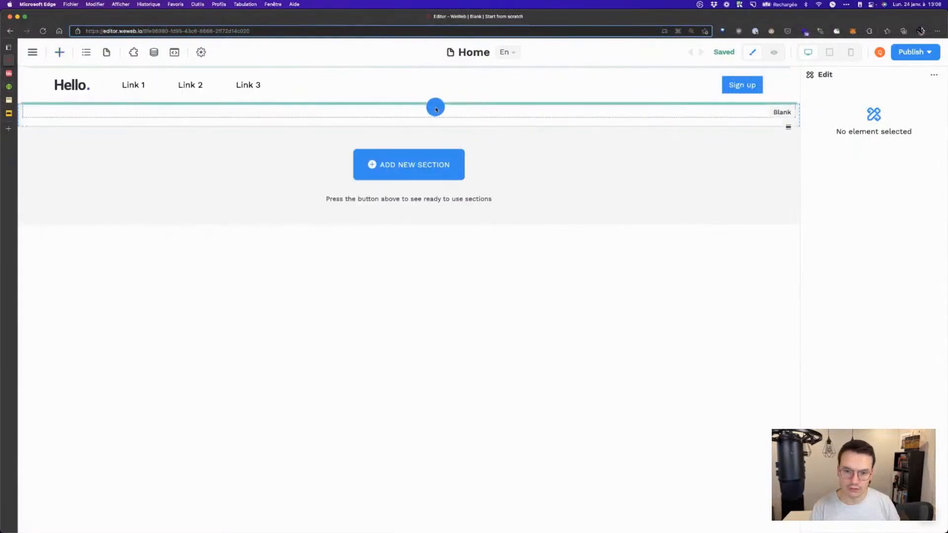
pyautogui.moveTo(436, 110); pyautogui.dragTo(416, 113)
pyautogui.click(403, 159)
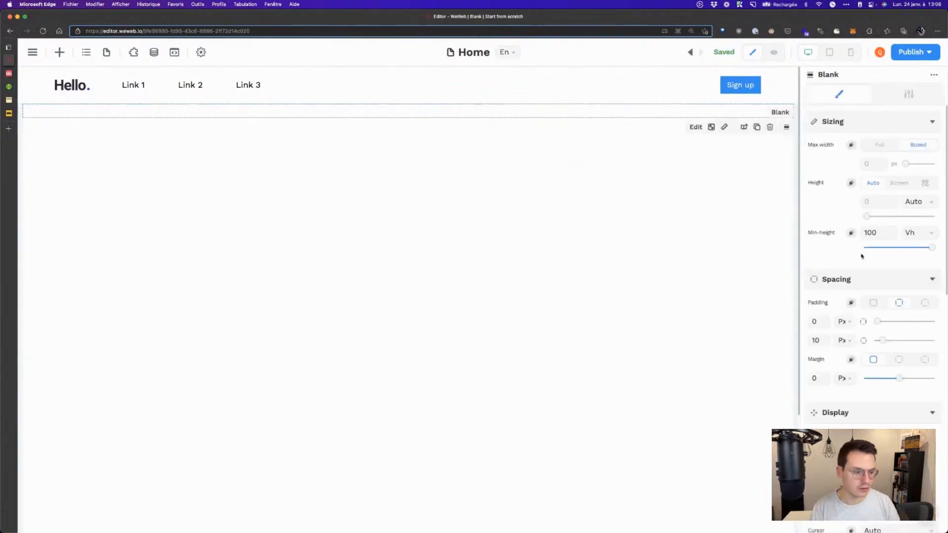
pyautogui.click(920, 237)
pyautogui.click(918, 283)
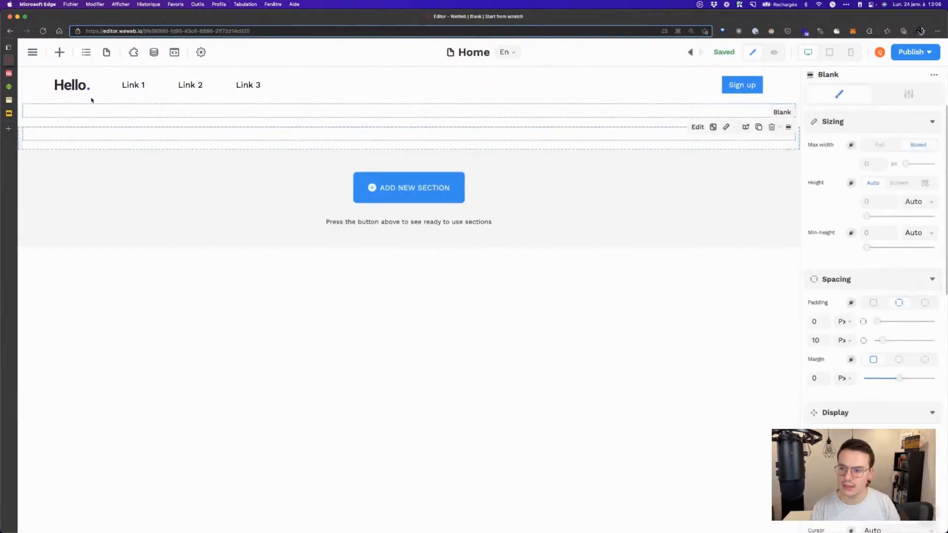
# Step: Find the search bar element with "sea" and place it in the upper blank section
pyautogui.click(59, 52)
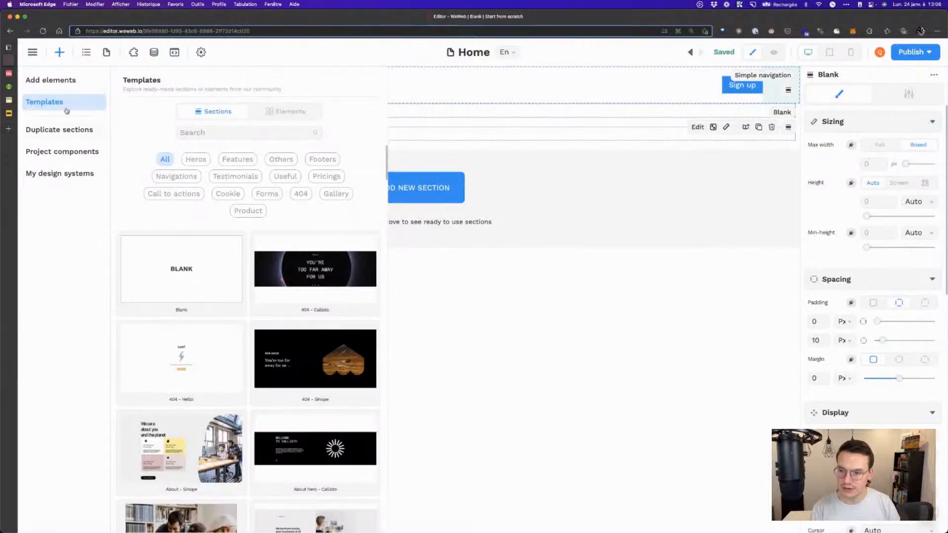
pyautogui.click(50, 80)
pyautogui.write('nav')
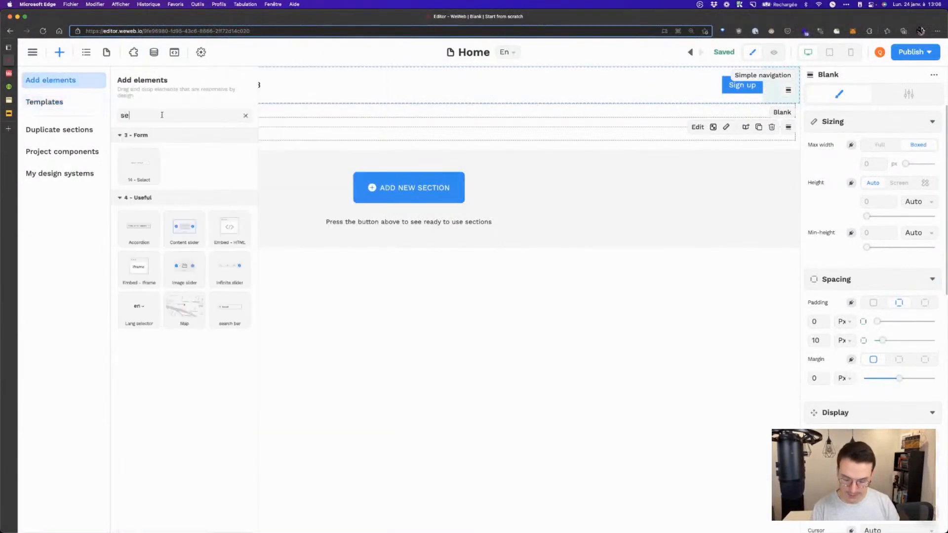
pyautogui.moveTo(138, 164); pyautogui.dragTo(351, 116)
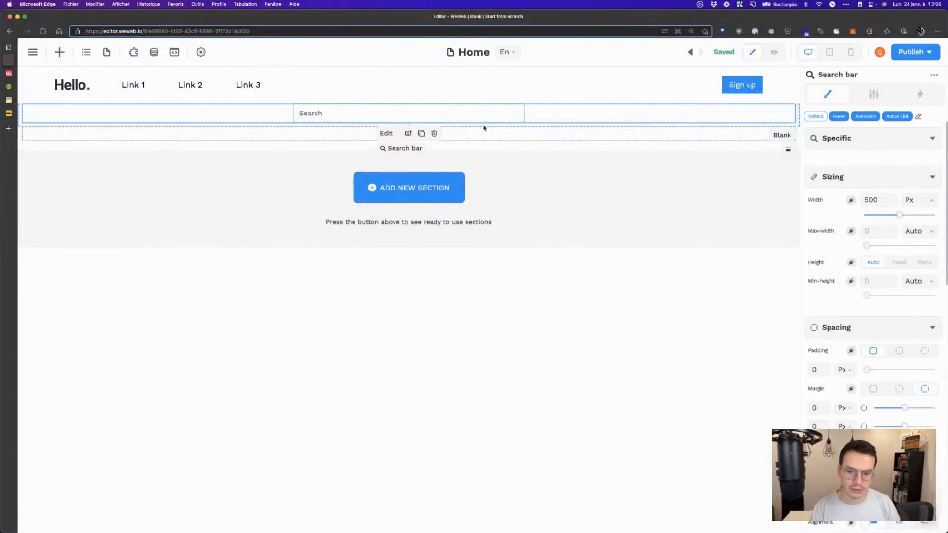
# Step: Select the whole search bar element and turn on its use of a submit button
pyautogui.click(86, 52)
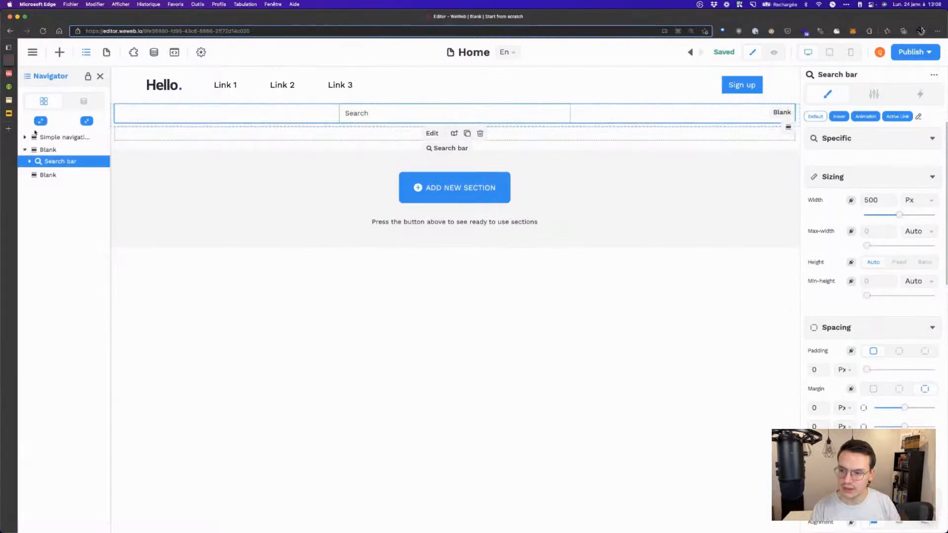
pyautogui.click(39, 150)
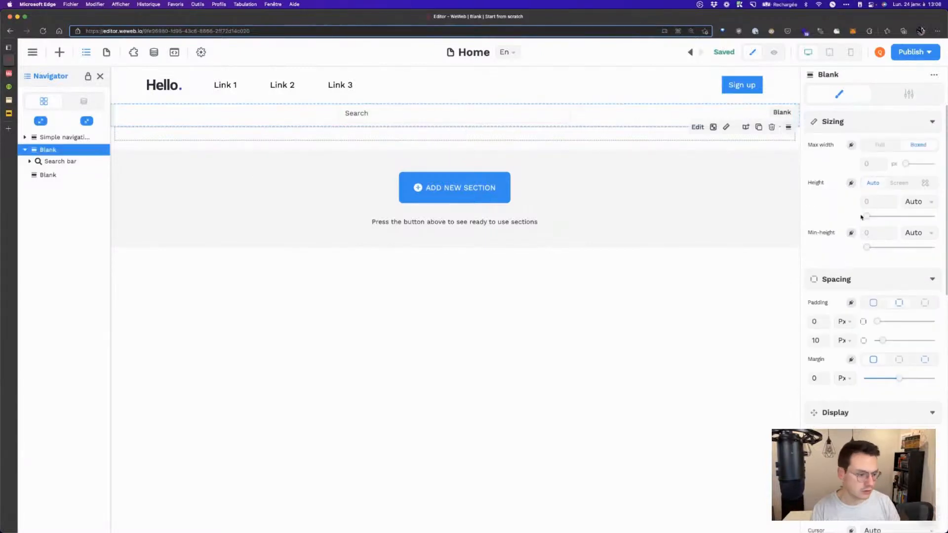
pyautogui.click(350, 120)
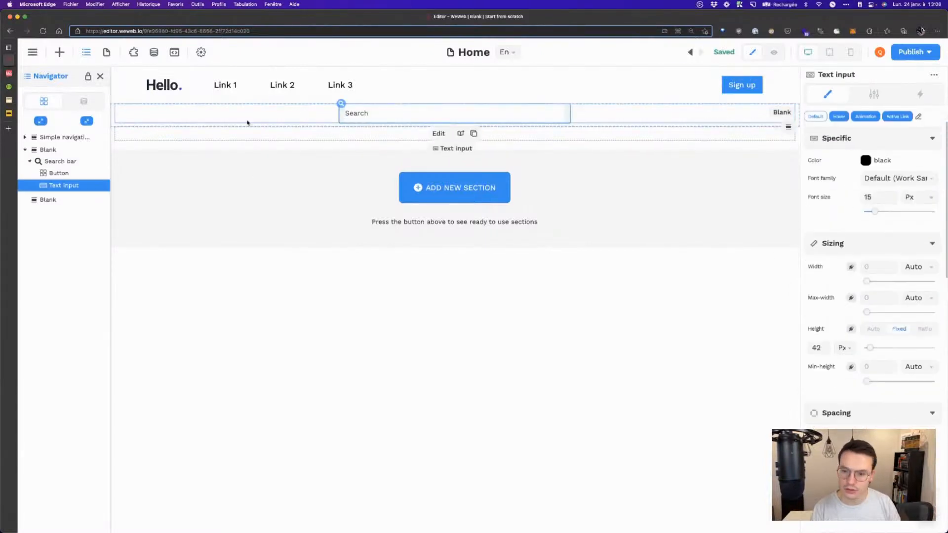
pyautogui.click(58, 161)
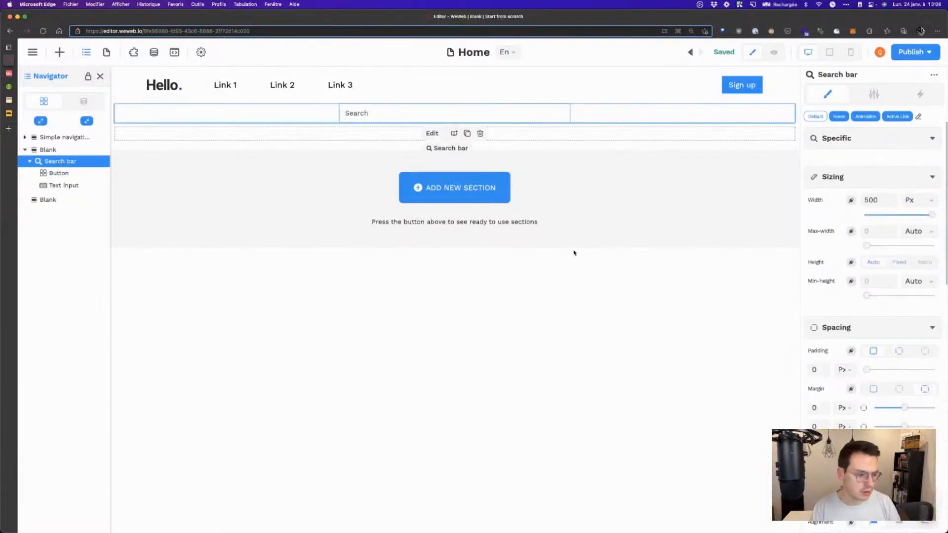
pyautogui.click(787, 130)
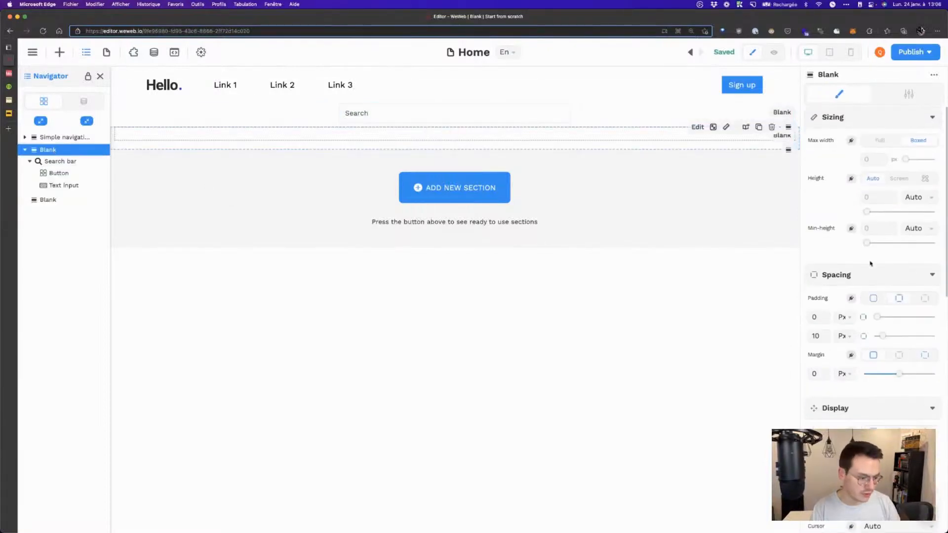
pyautogui.scroll(1, 872, 237)
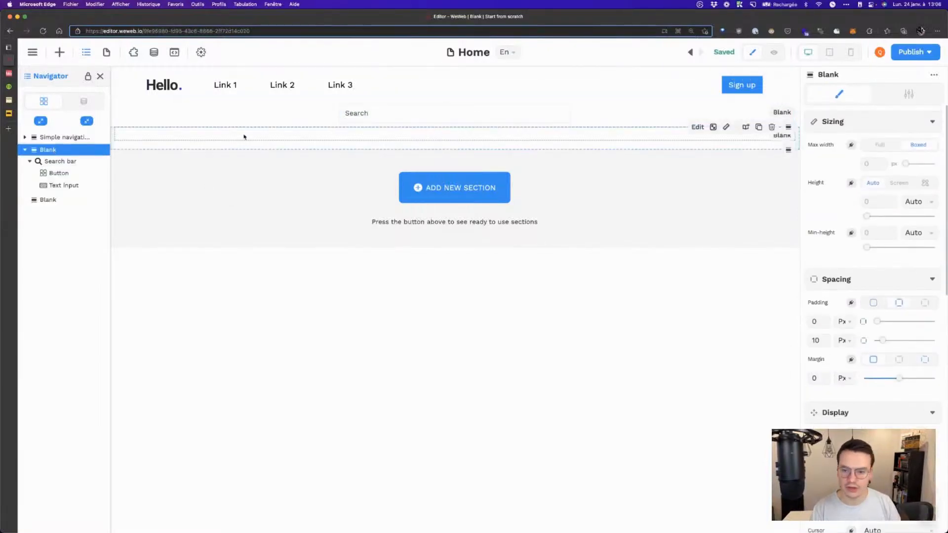
pyautogui.click(101, 173)
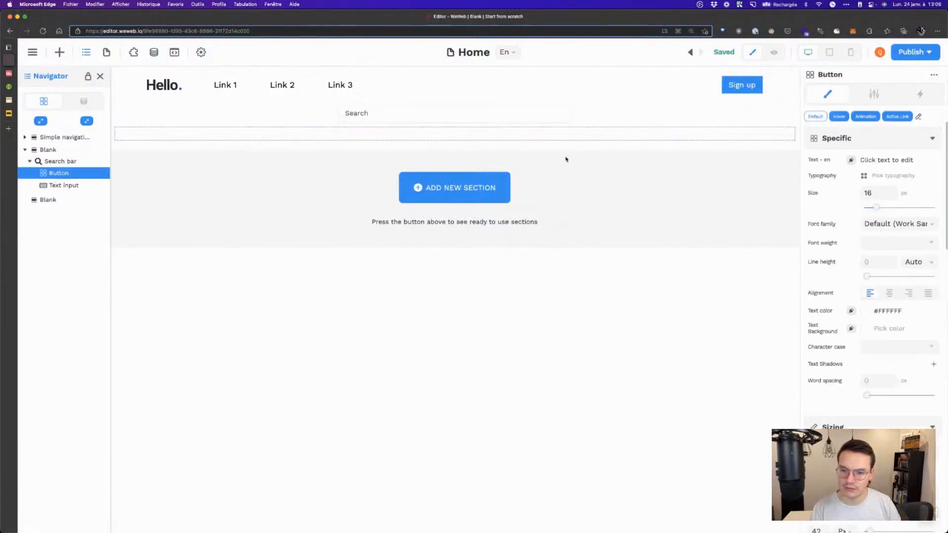
pyautogui.click(341, 103)
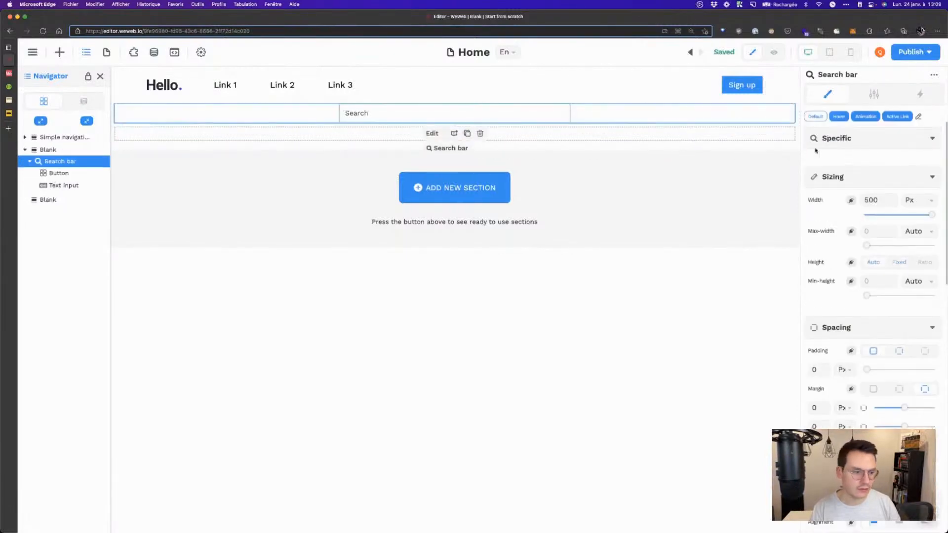
pyautogui.click(873, 94)
pyautogui.click(880, 164)
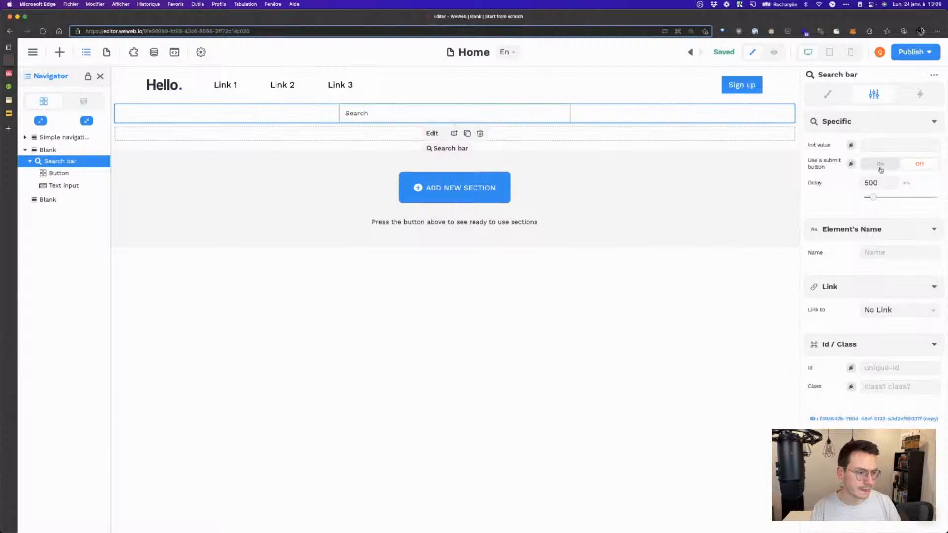
pyautogui.click(828, 94)
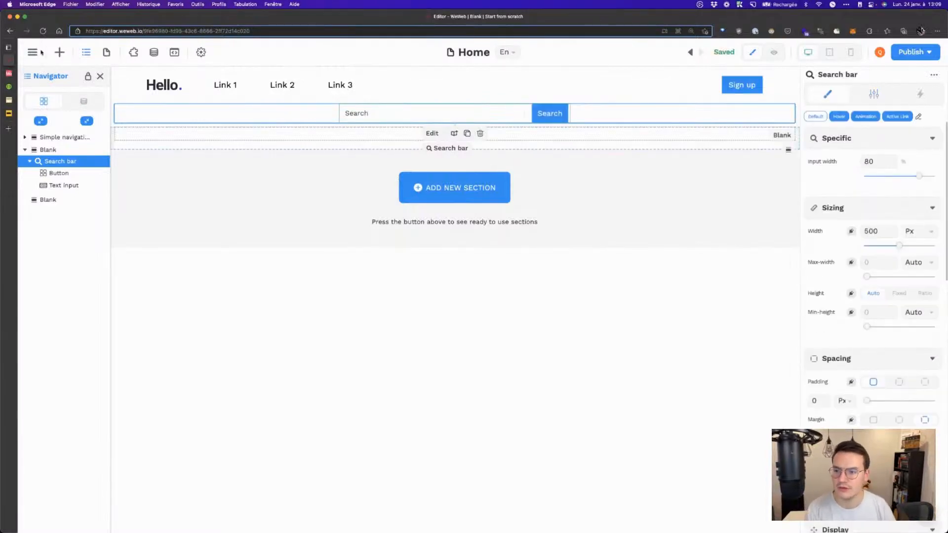
# Step: Place a Columns layout in the lower blank section and widen its first column to roughly two thirds
pyautogui.click(57, 52)
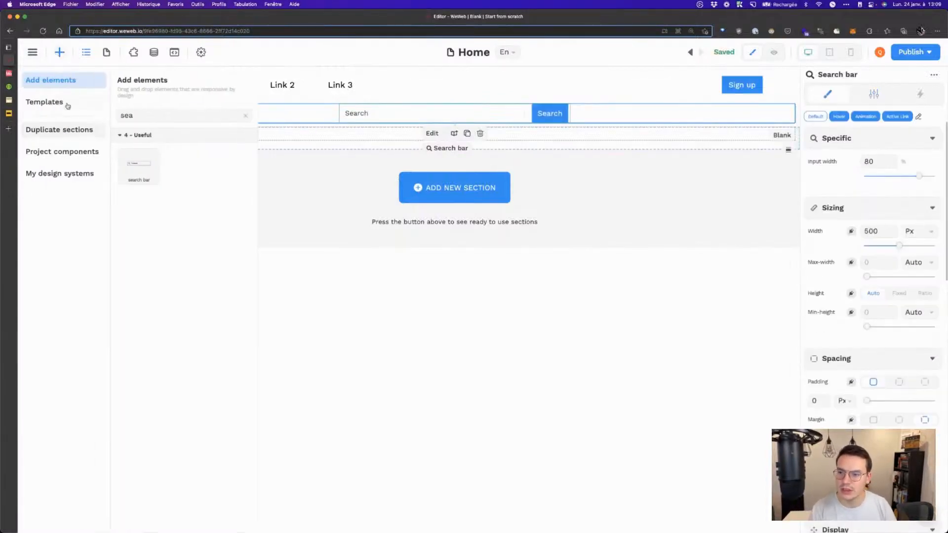
pyautogui.click(246, 116)
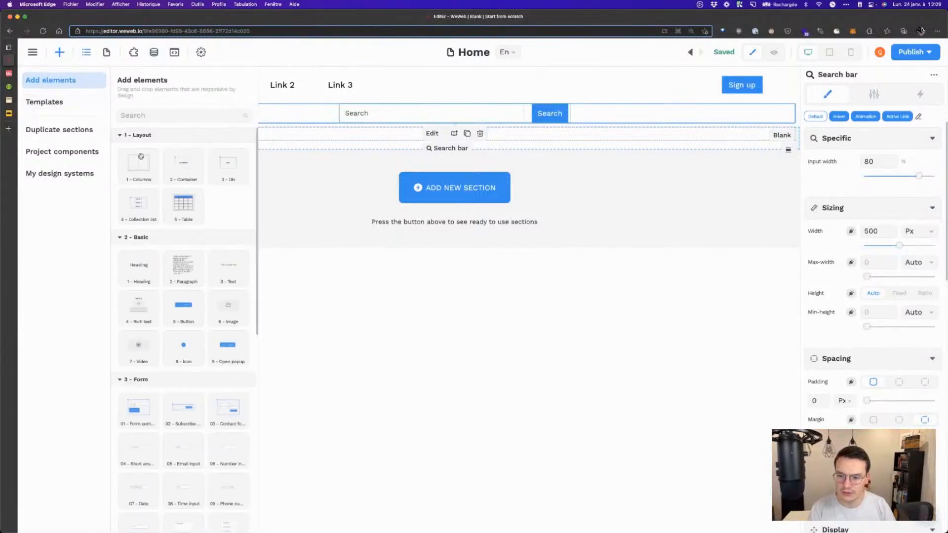
pyautogui.moveTo(140, 157); pyautogui.dragTo(366, 142)
pyautogui.moveTo(450, 143); pyautogui.dragTo(568, 146)
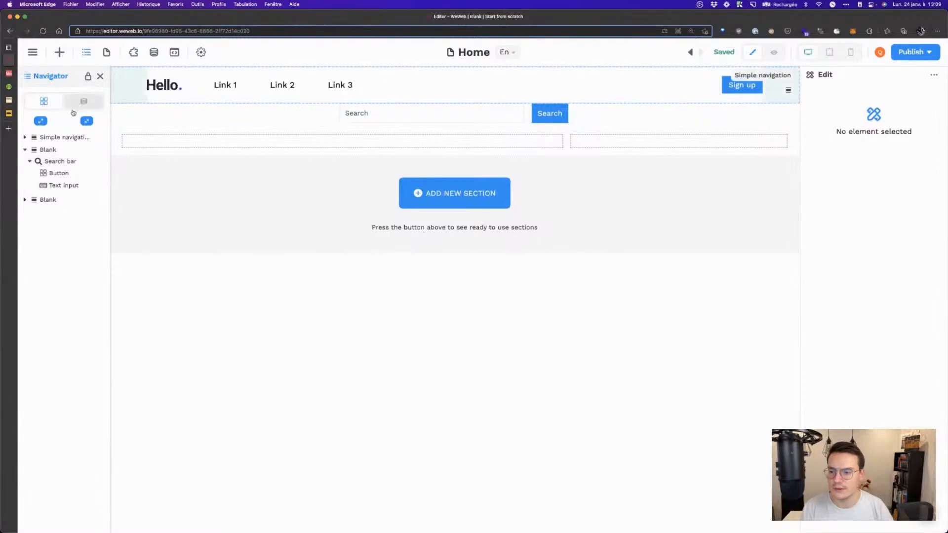
# Step: Place a ready-made table with goal, status, progress, due date and team headings in the wider column
pyautogui.click(59, 52)
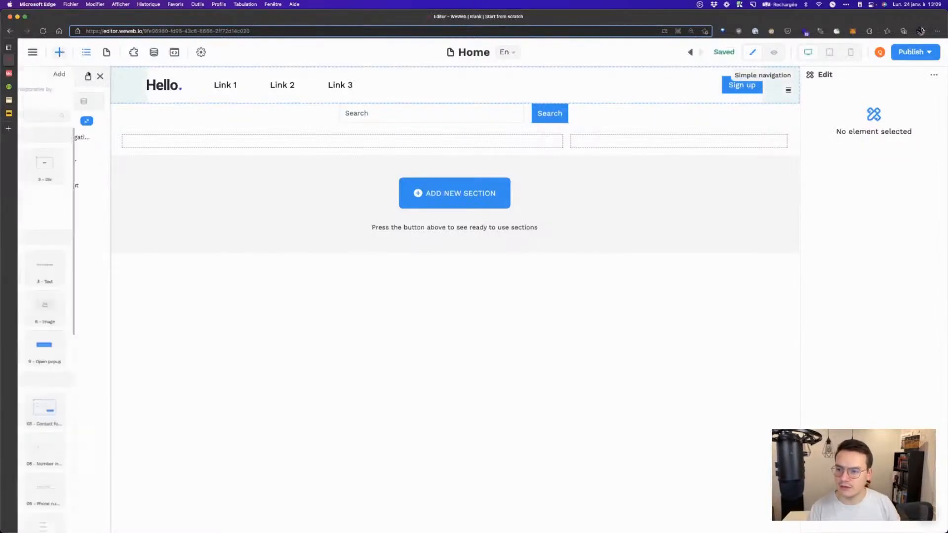
pyautogui.moveTo(129, 164); pyautogui.dragTo(331, 142)
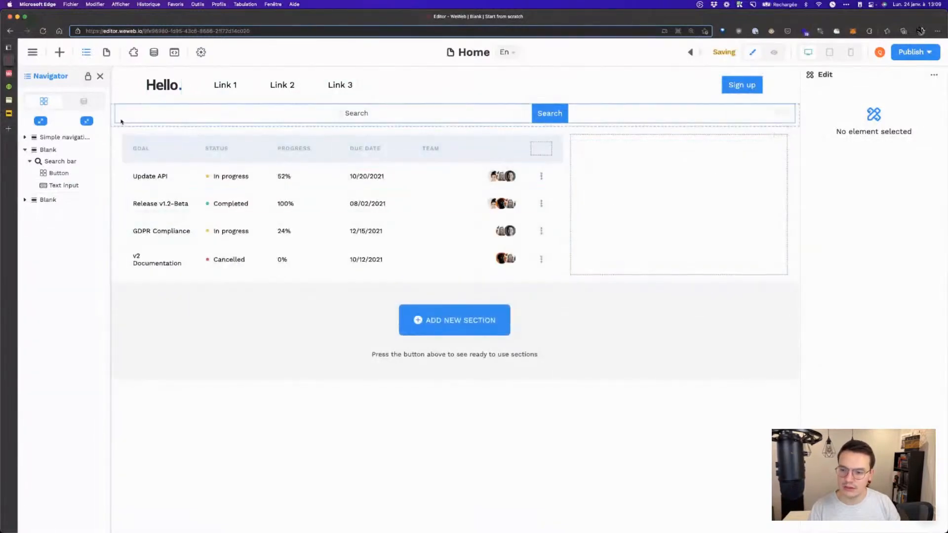
# Step: Add the REST API data source plugin to the project
pyautogui.click(134, 55)
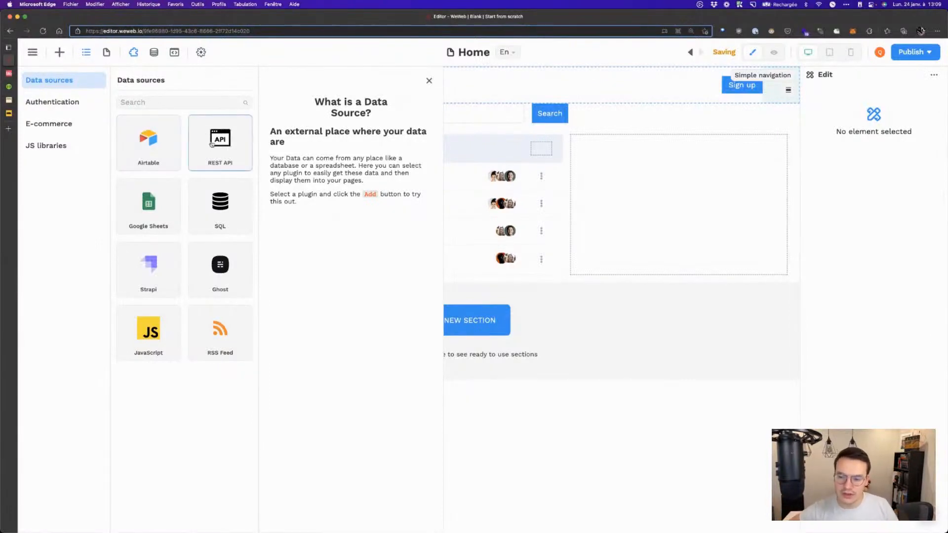
pyautogui.click(212, 144)
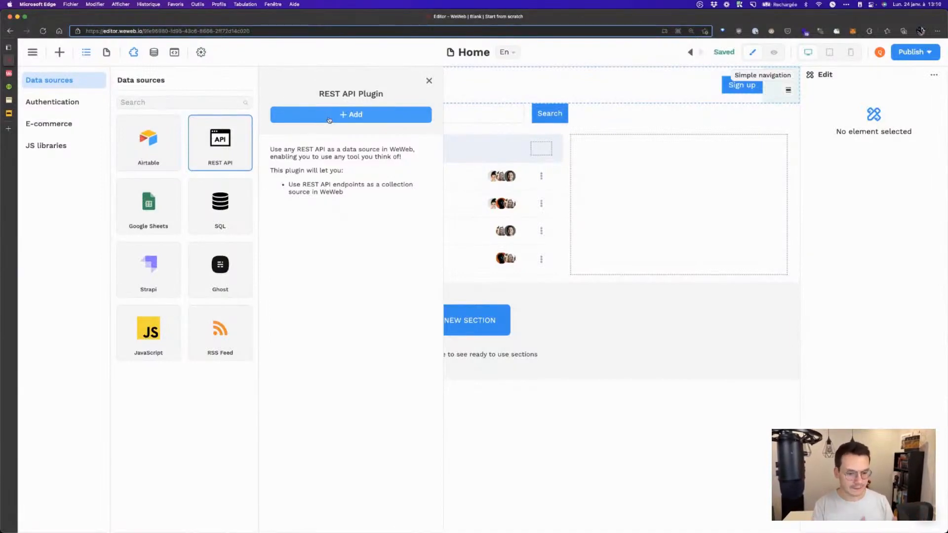
pyautogui.click(330, 120)
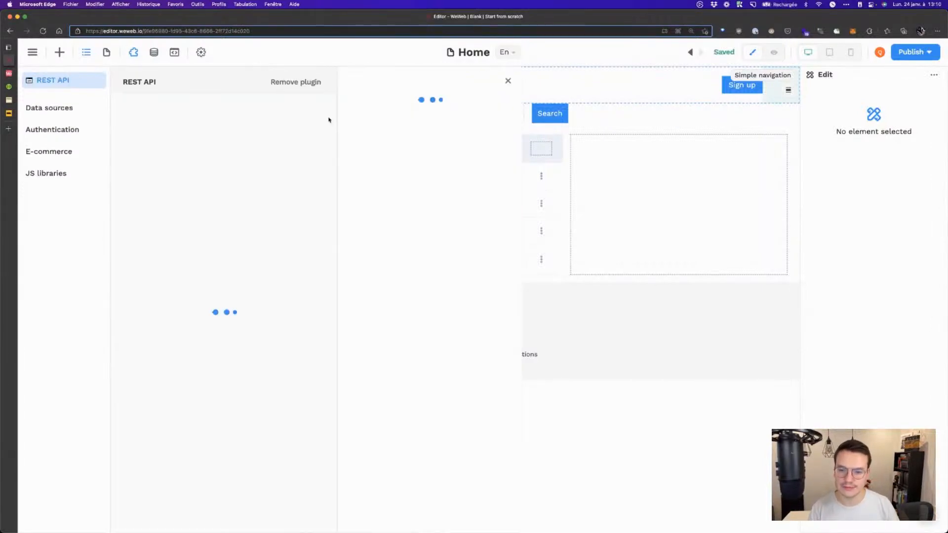
# Step: Create a collection named movies with REST API as its source in Dynamic mode, and continue to its configuration
pyautogui.click(236, 114)
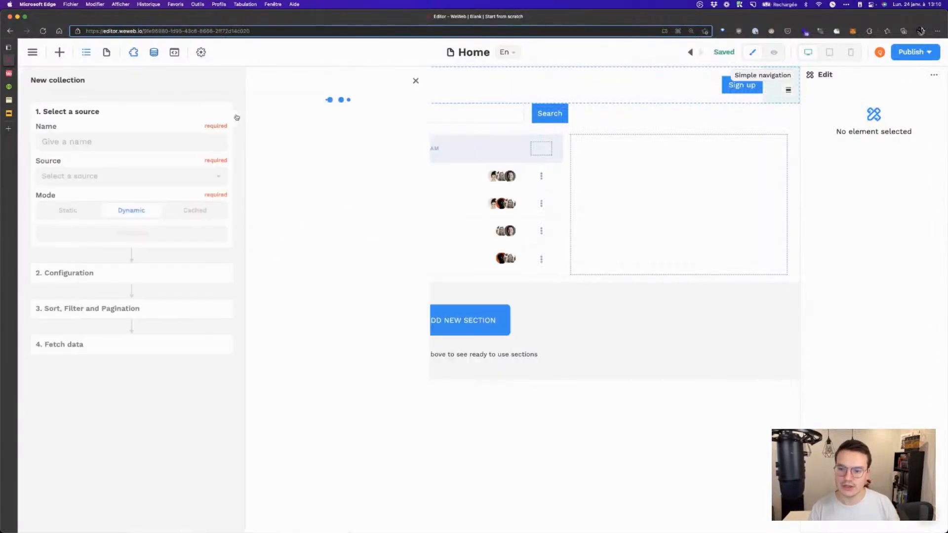
pyautogui.write('movies')
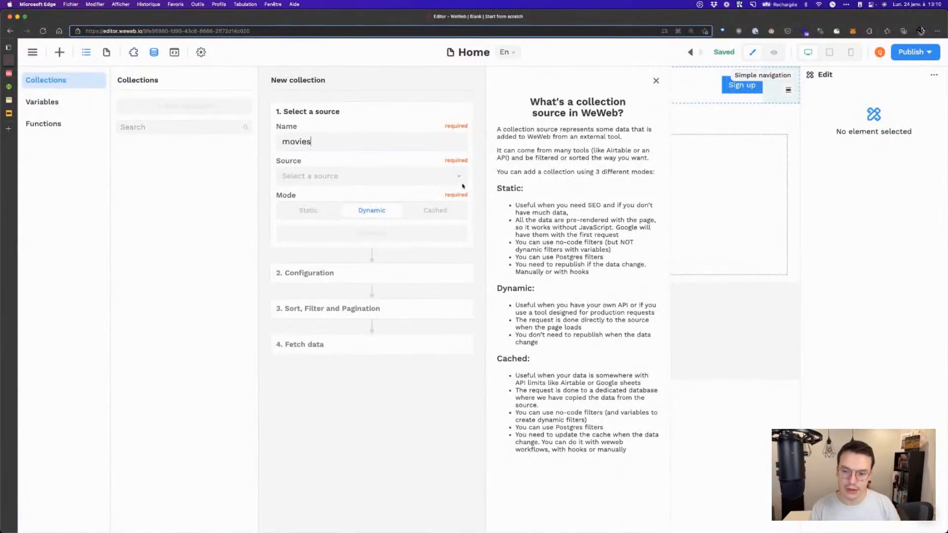
pyautogui.click(384, 178)
pyautogui.click(318, 195)
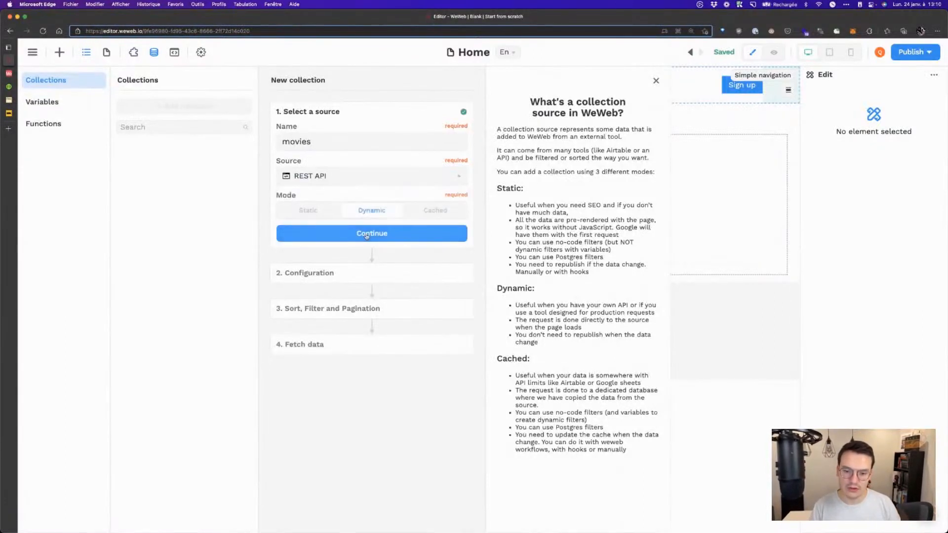
pyautogui.click(367, 235)
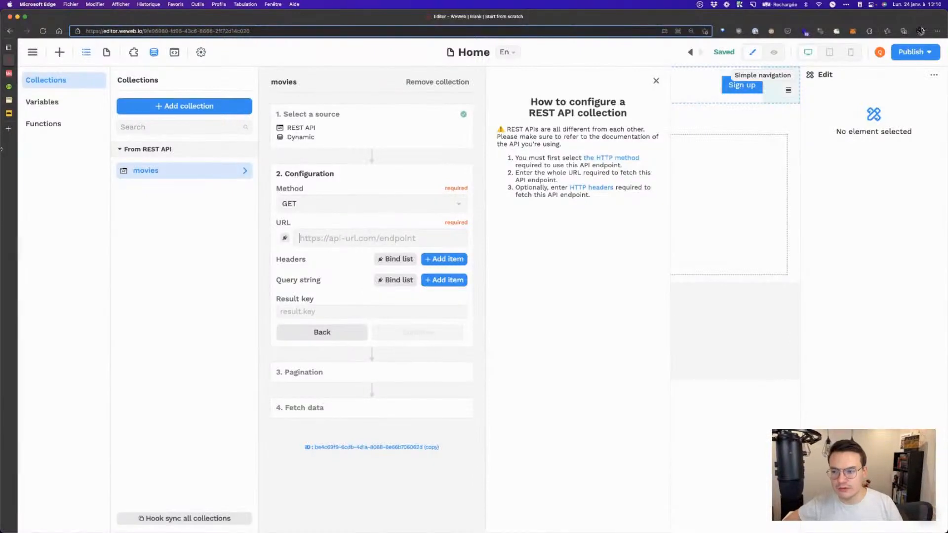
# Step: Copy the API key from the SearchMovie parameters on the IMDb-API Swagger page and return to the WeWeb editor
pyautogui.click(8, 87)
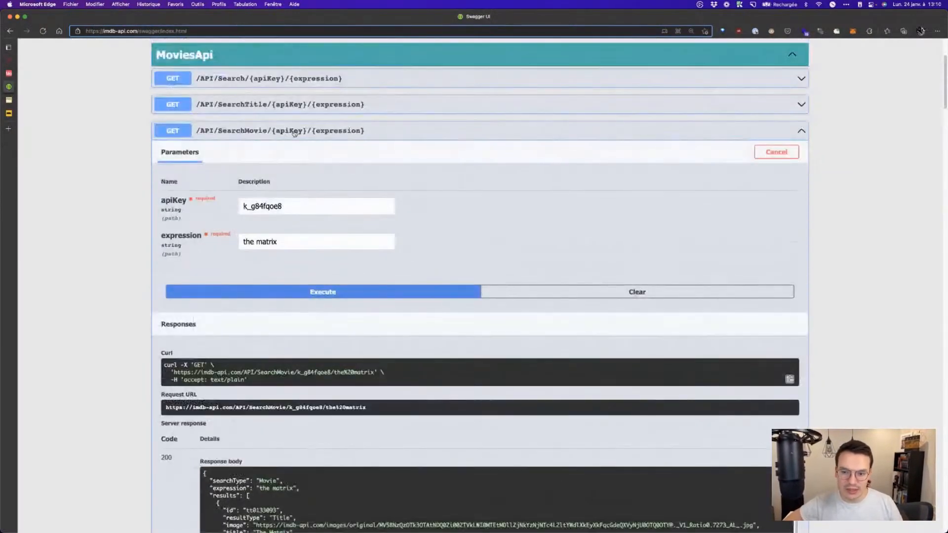
pyautogui.scroll(-1, 468, 197)
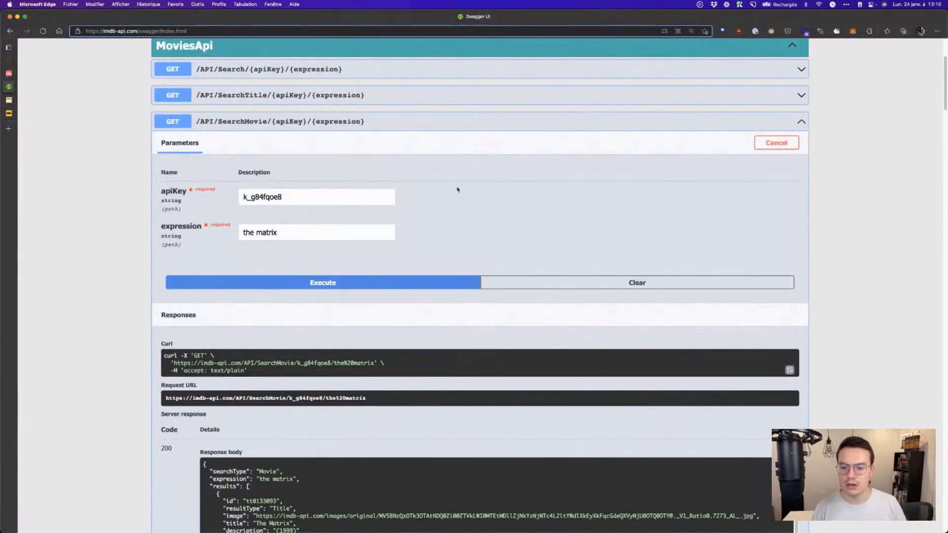
pyautogui.doubleClick(258, 195)
pyautogui.press('super+c')
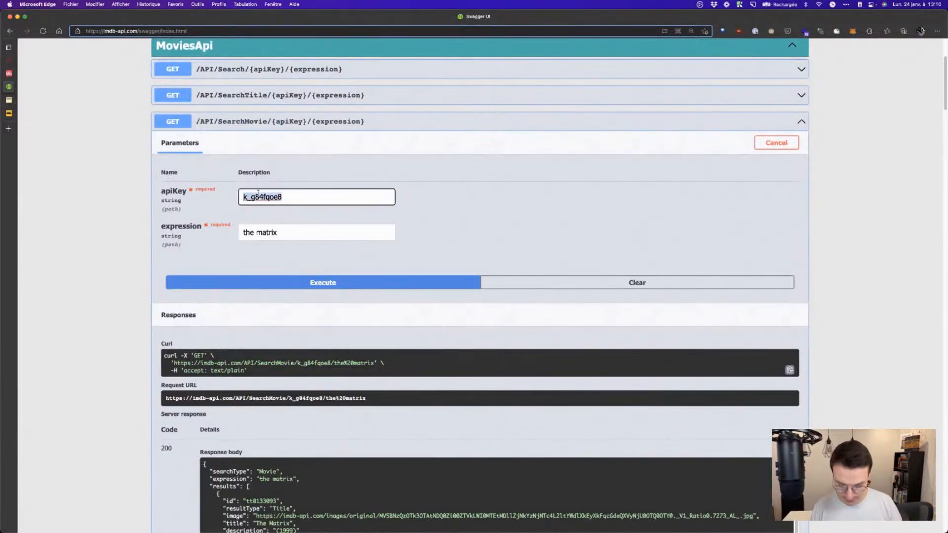
pyautogui.click(102, 159)
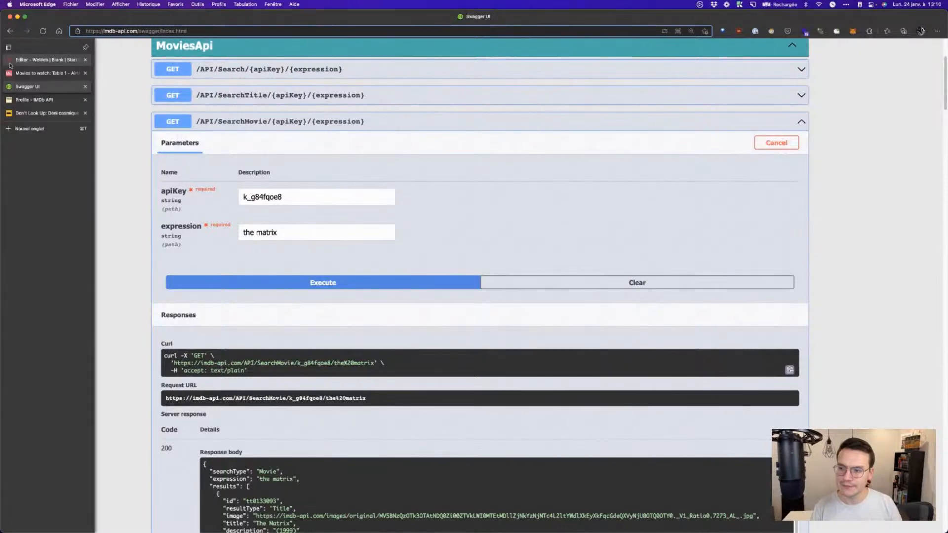
pyautogui.click(9, 60)
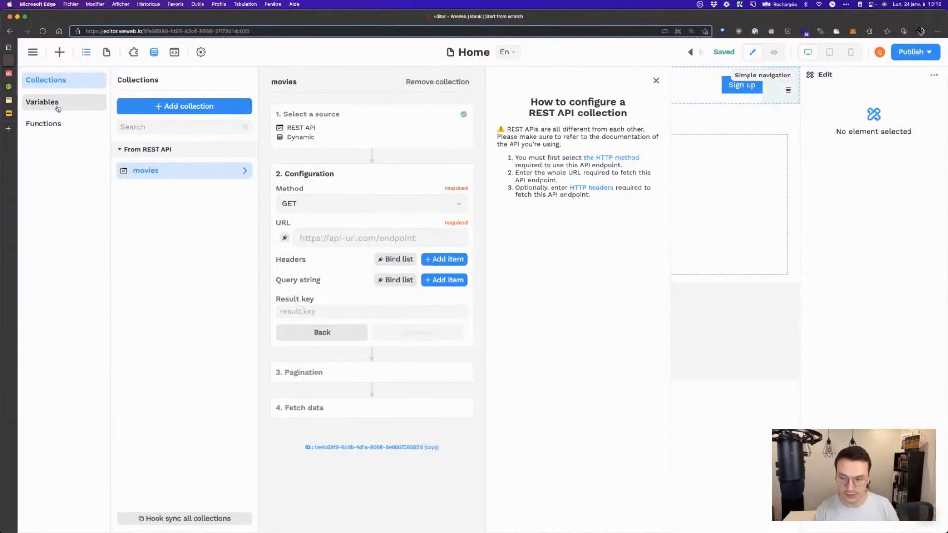
# Step: Create and save a String variable named APIKey with the copied API key as its default value
pyautogui.click(58, 107)
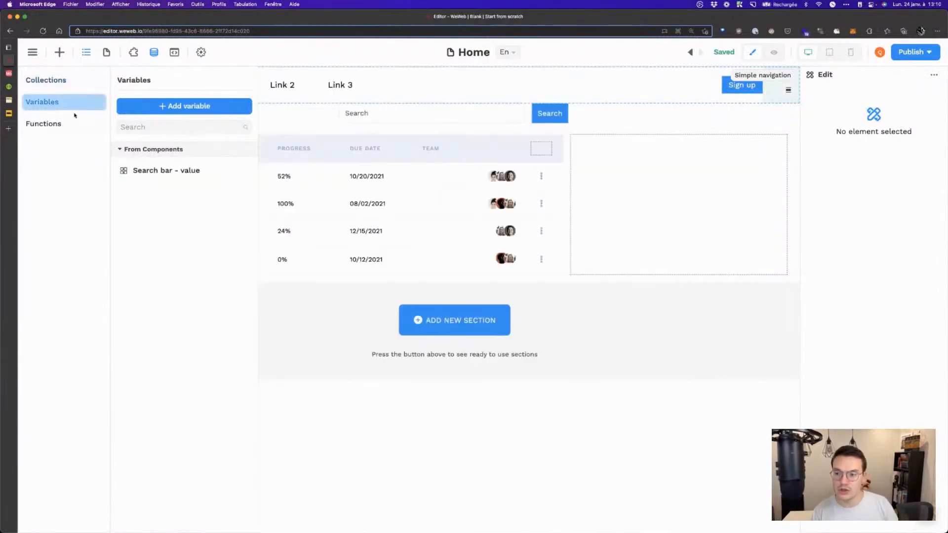
pyautogui.click(176, 108)
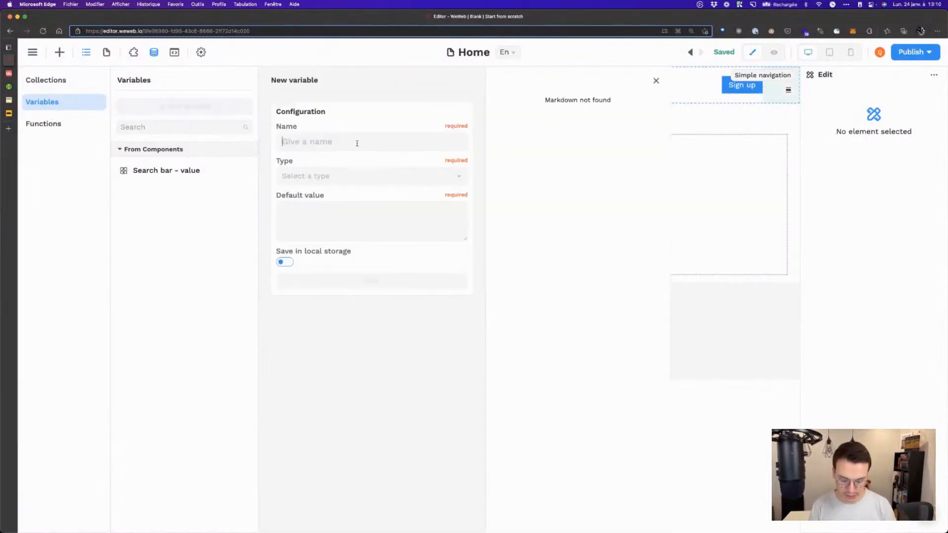
pyautogui.write('APiKey')
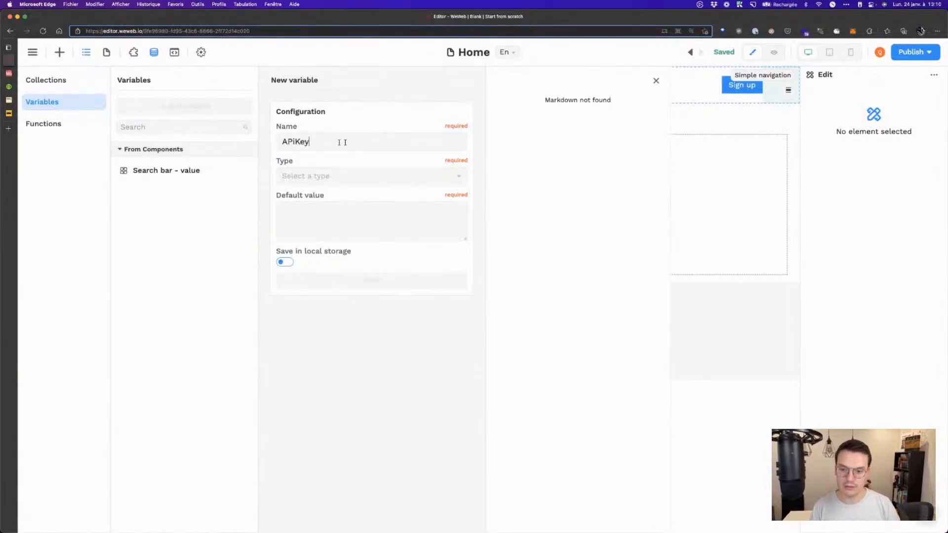
pyautogui.click(294, 142)
pyautogui.press('BackSpace')
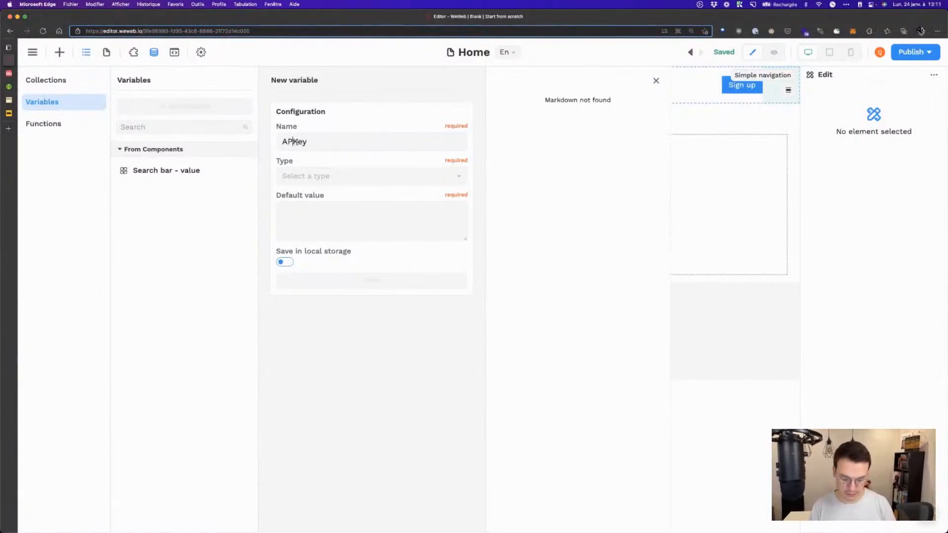
pyautogui.write('I')
pyautogui.click(327, 177)
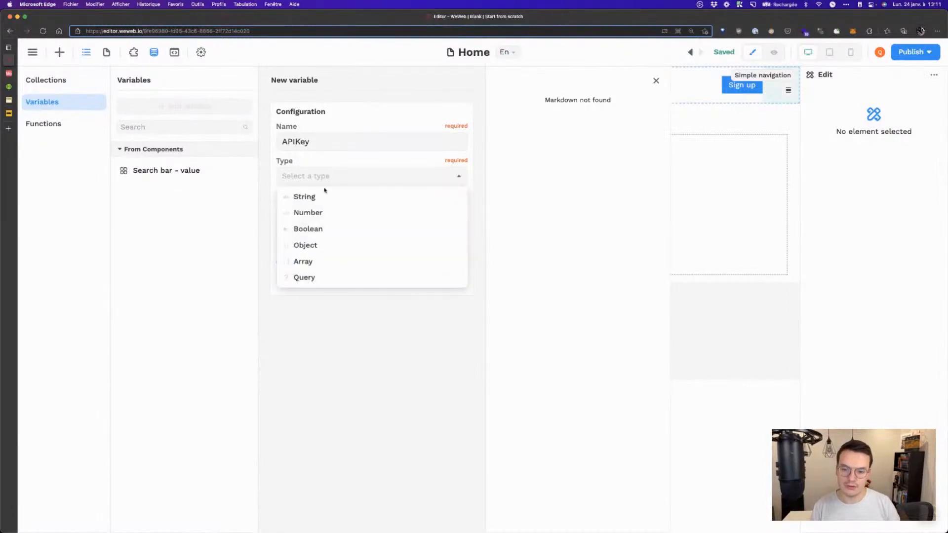
pyautogui.click(324, 194)
pyautogui.click(332, 222)
pyautogui.press('super+v')
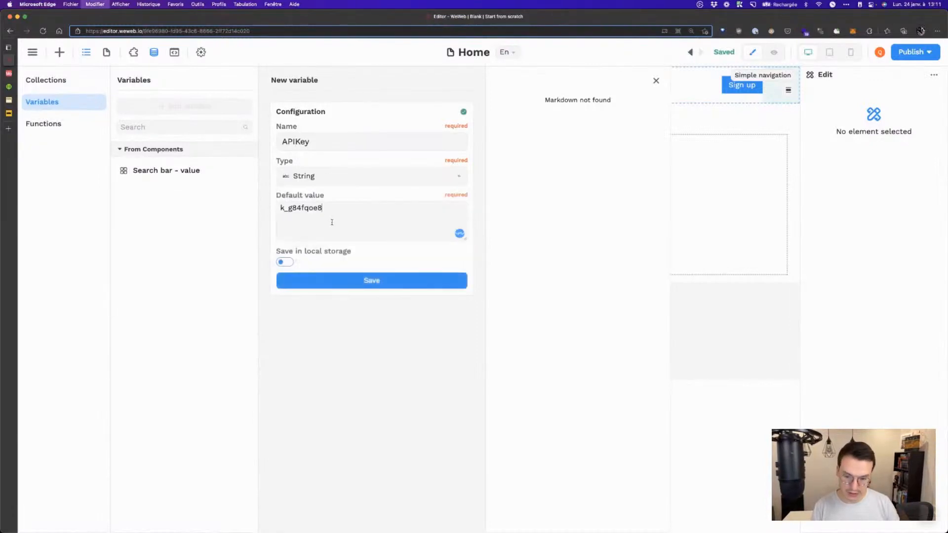
pyautogui.click(354, 281)
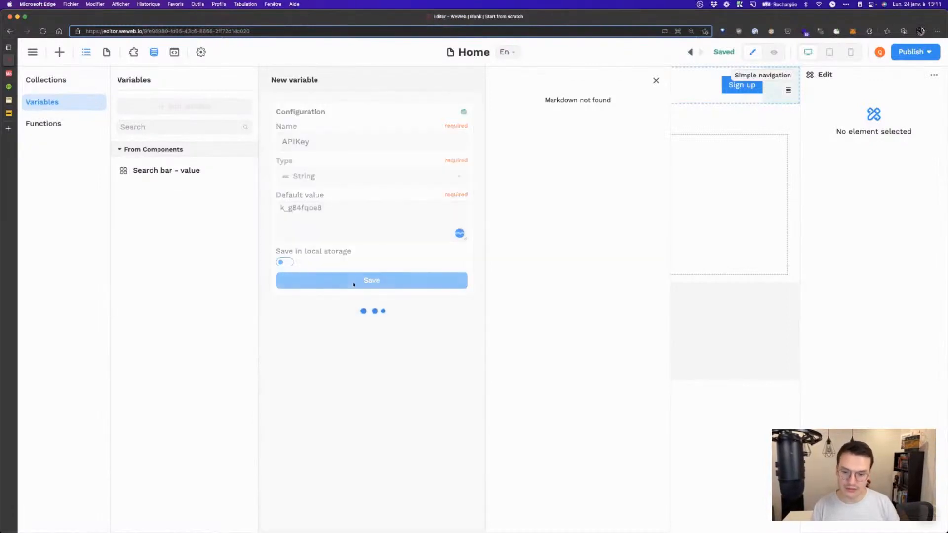
# Step: Examine the movies collection's configuration and the variable that holds the search bar's value
pyautogui.click(56, 87)
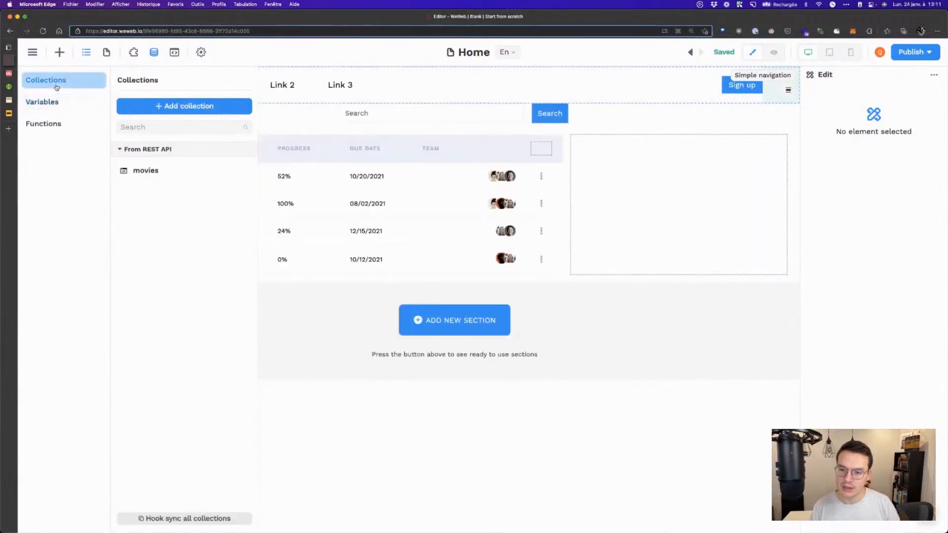
pyautogui.click(168, 178)
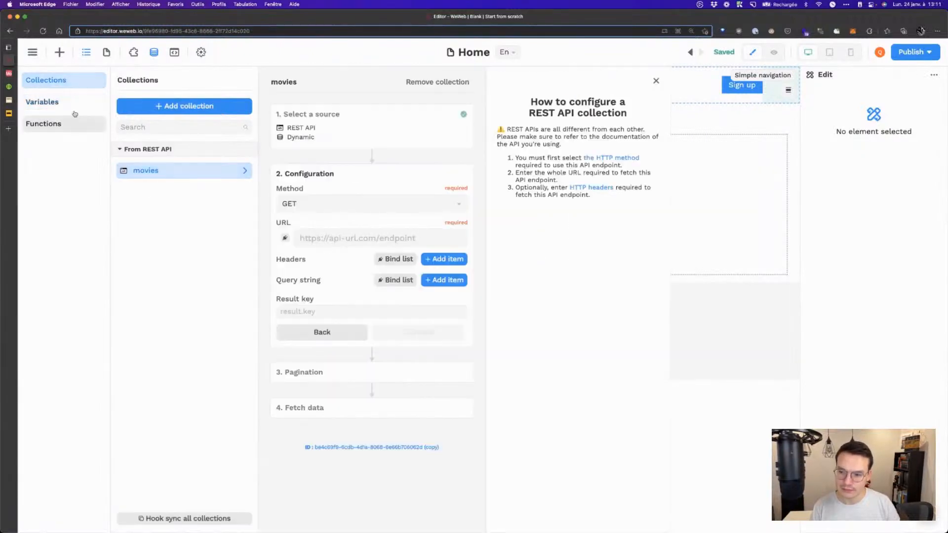
pyautogui.click(59, 102)
pyautogui.click(172, 217)
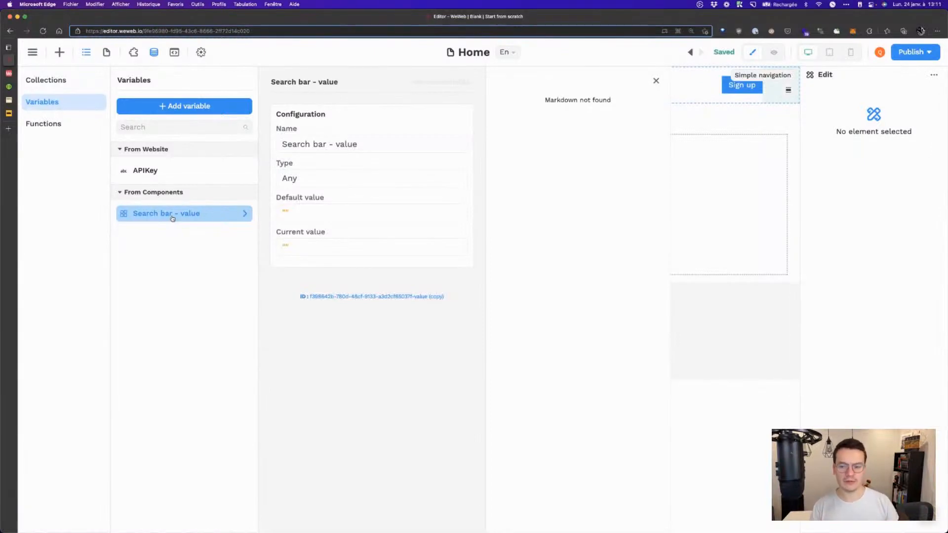
# Step: Enter "the matrix" in the search bar in preview mode, then return to editing and check the search bar variable's current value
pyautogui.click(774, 52)
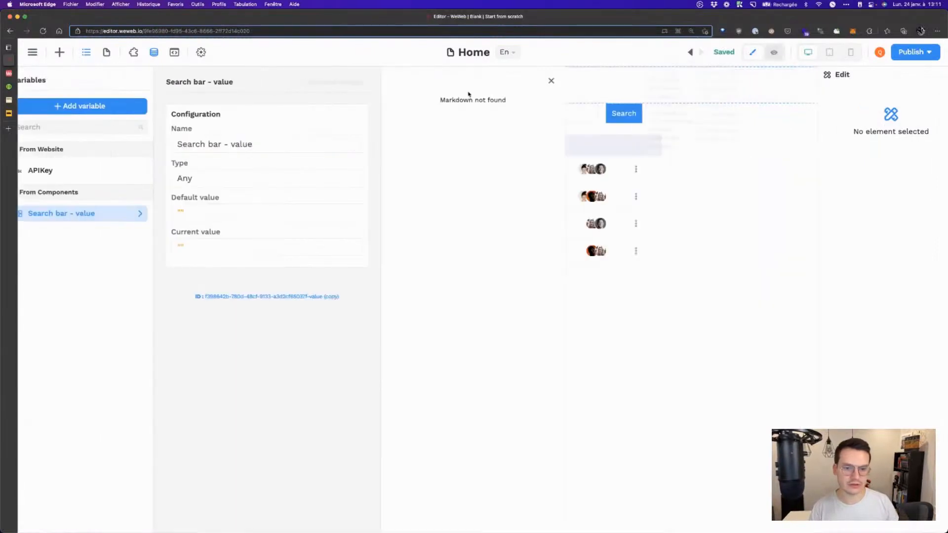
pyautogui.click(465, 108)
pyautogui.write('the ')
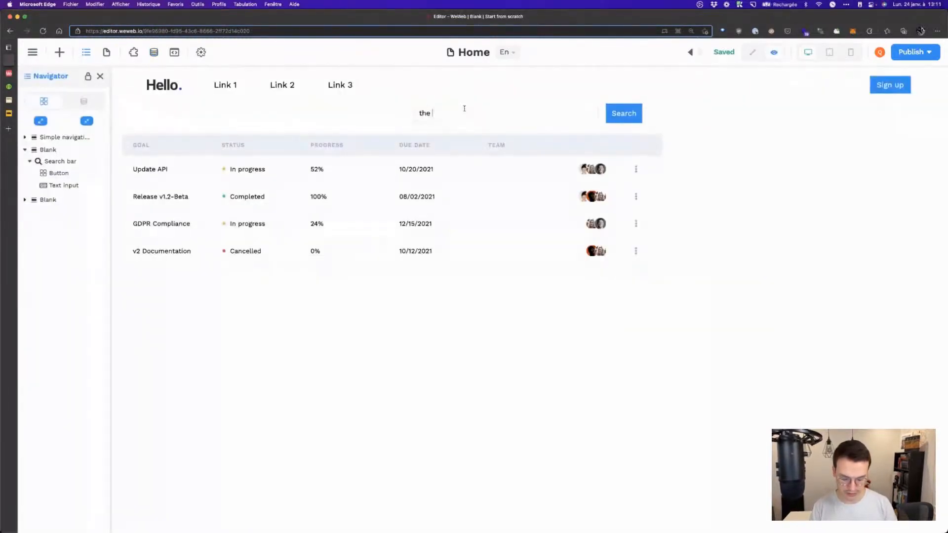
pyautogui.write('matrix')
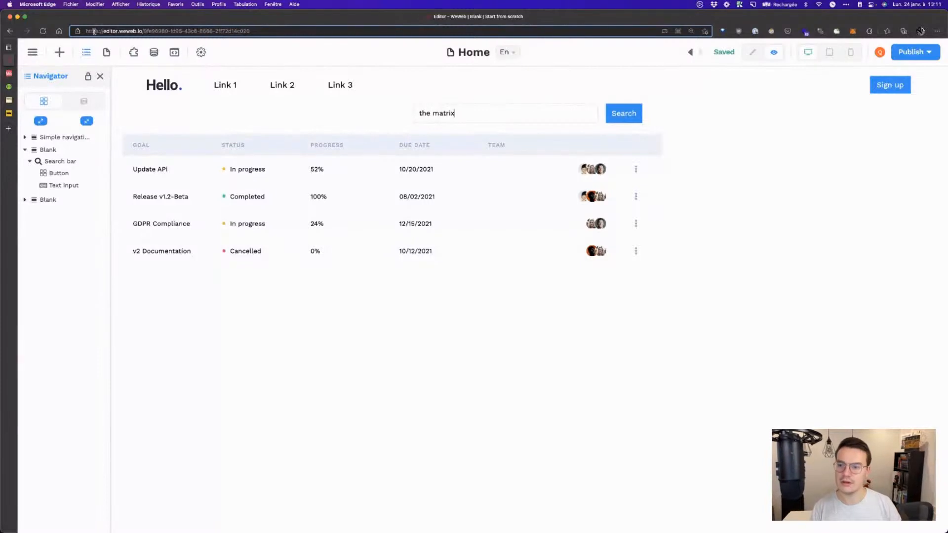
pyautogui.click(751, 53)
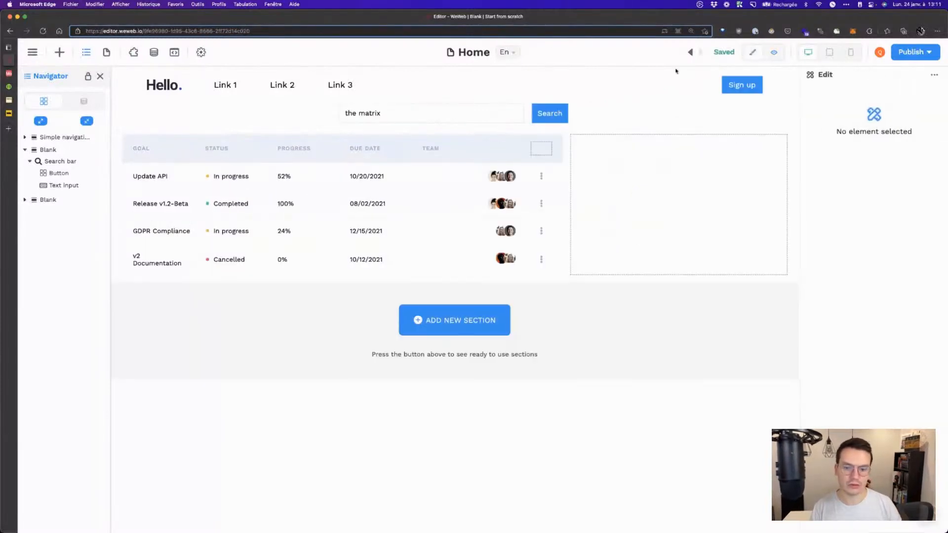
pyautogui.click(154, 52)
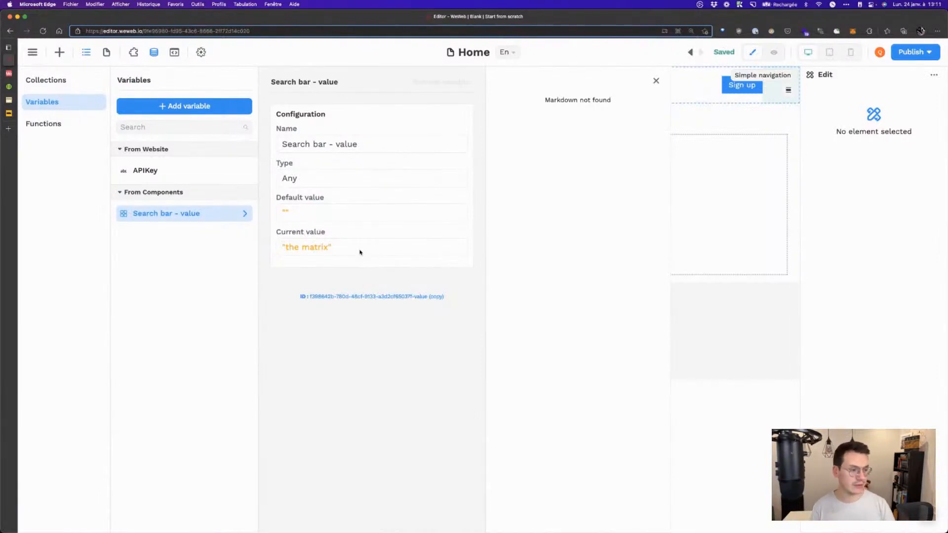
# Step: Bind the movies collection's URL to a formula and insert the concatenate text function, ready for its first argument
pyautogui.click(77, 85)
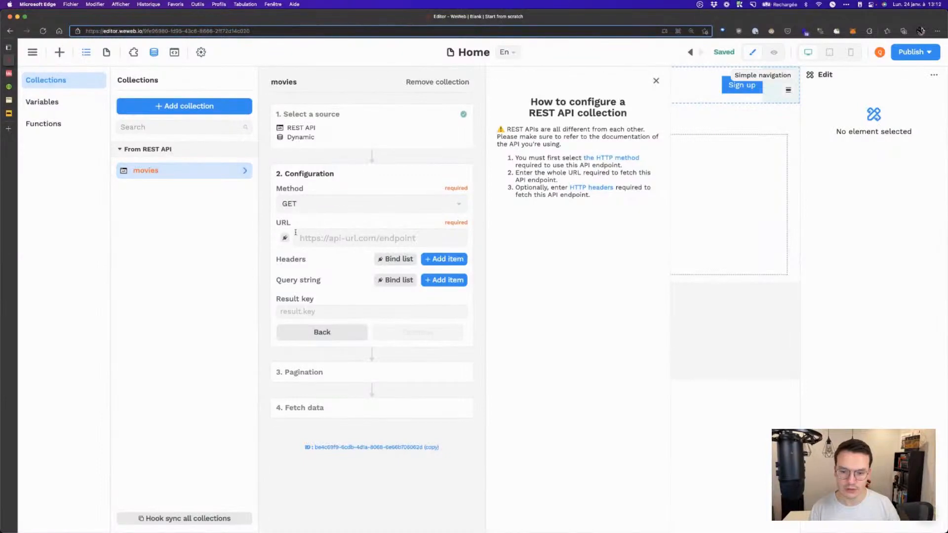
pyautogui.click(286, 239)
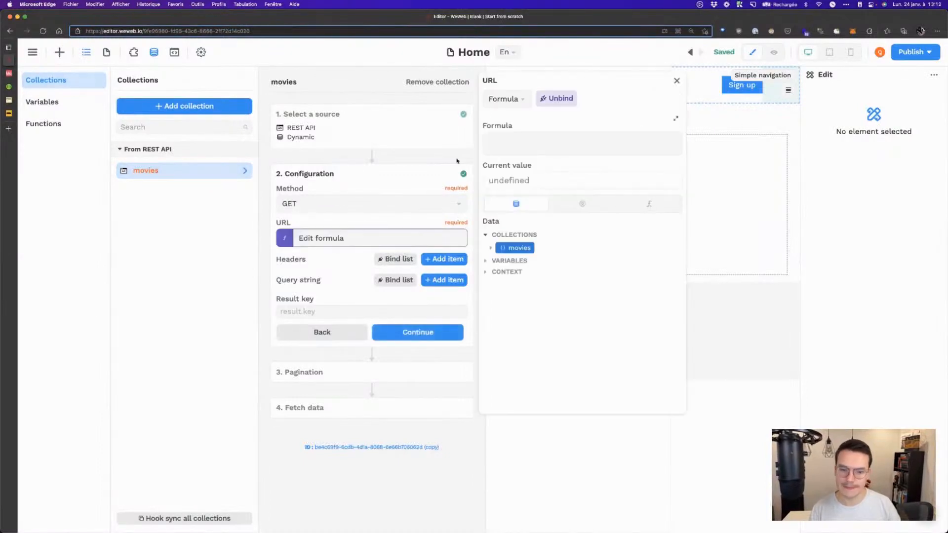
pyautogui.click(649, 204)
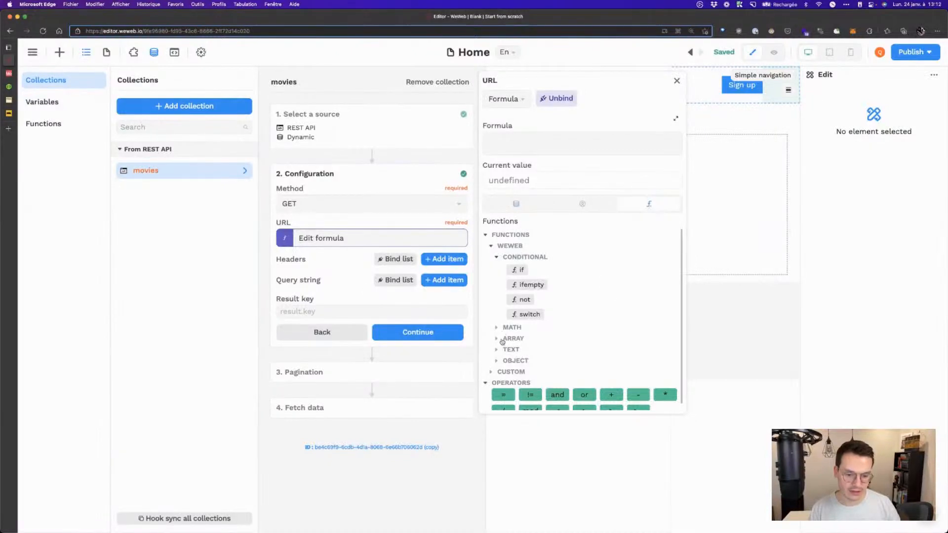
pyautogui.click(500, 350)
pyautogui.click(526, 378)
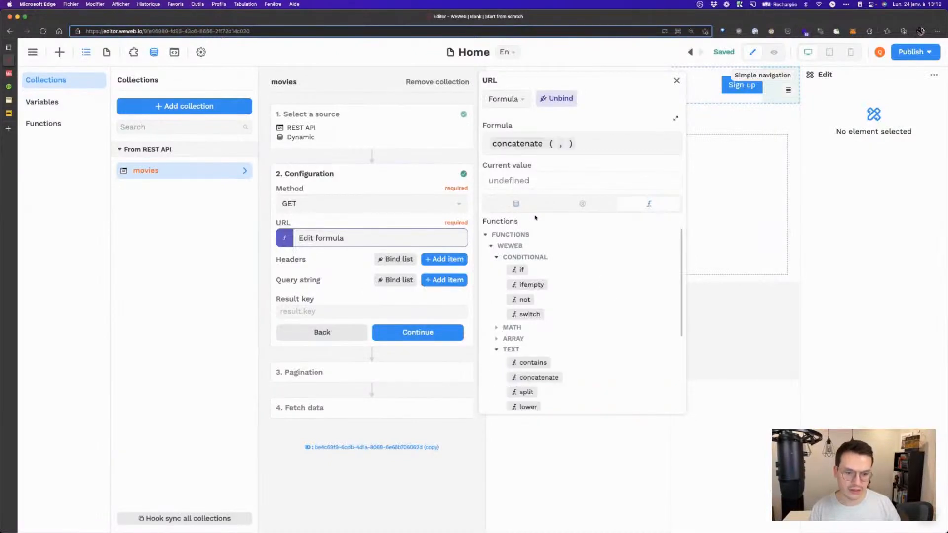
pyautogui.click(554, 143)
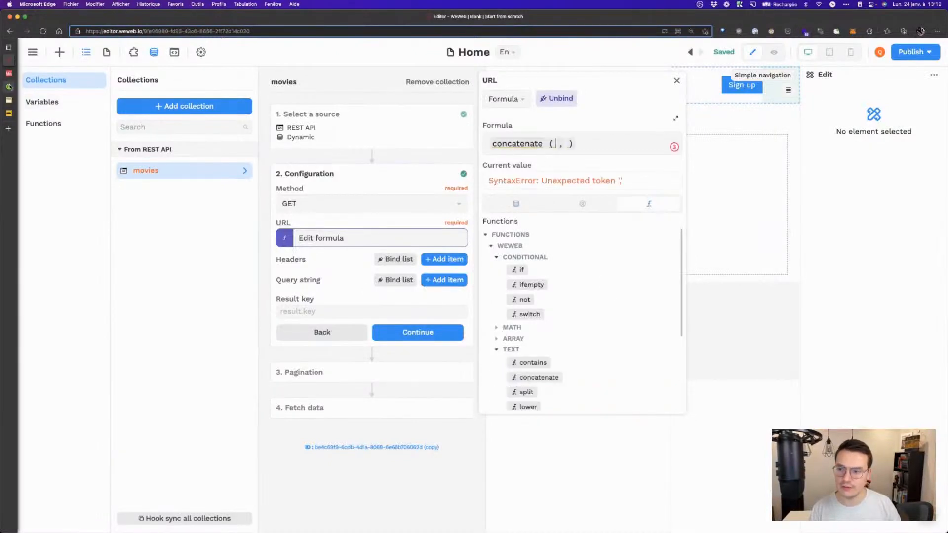
# Step: Check the SearchMovie request's parameters in the IMDb-API documentation and try adding an empty header item to the movies collection, removing it again
pyautogui.click(9, 87)
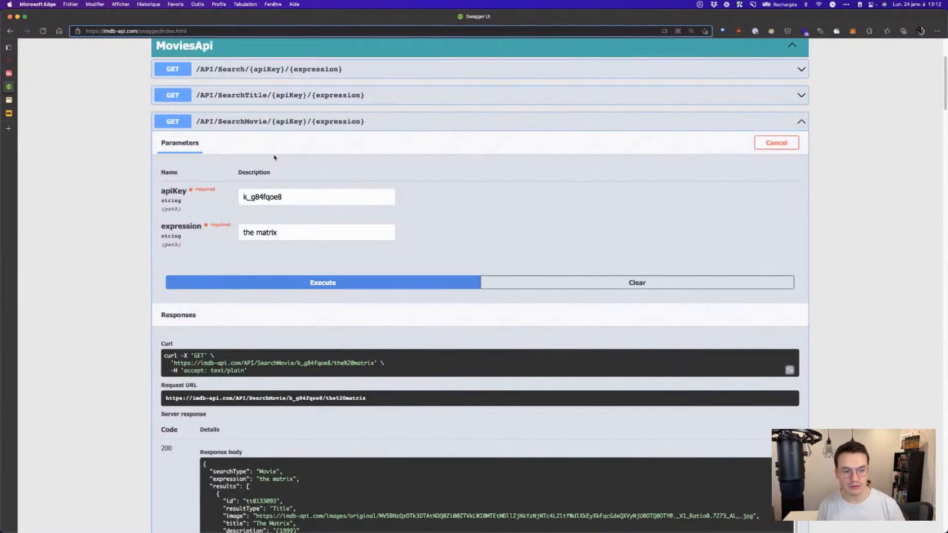
pyautogui.click(9, 60)
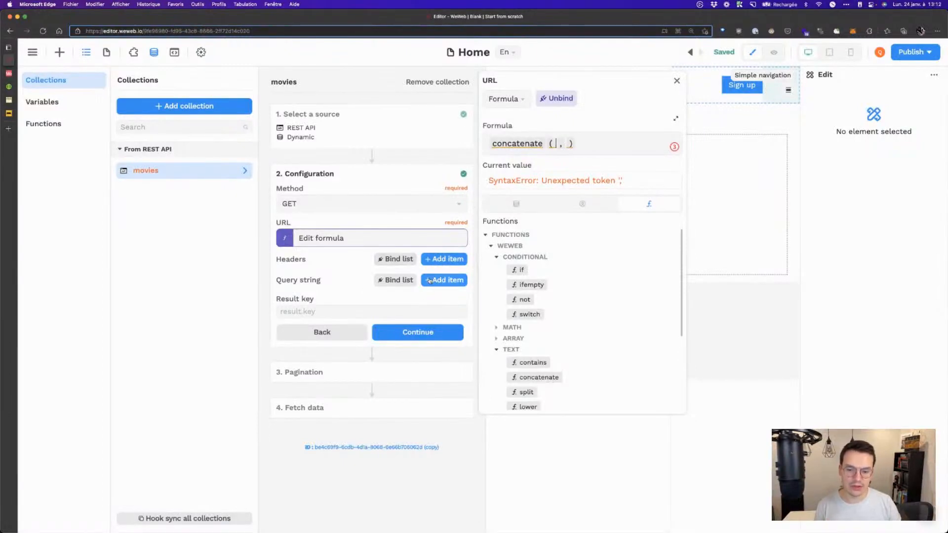
pyautogui.click(442, 258)
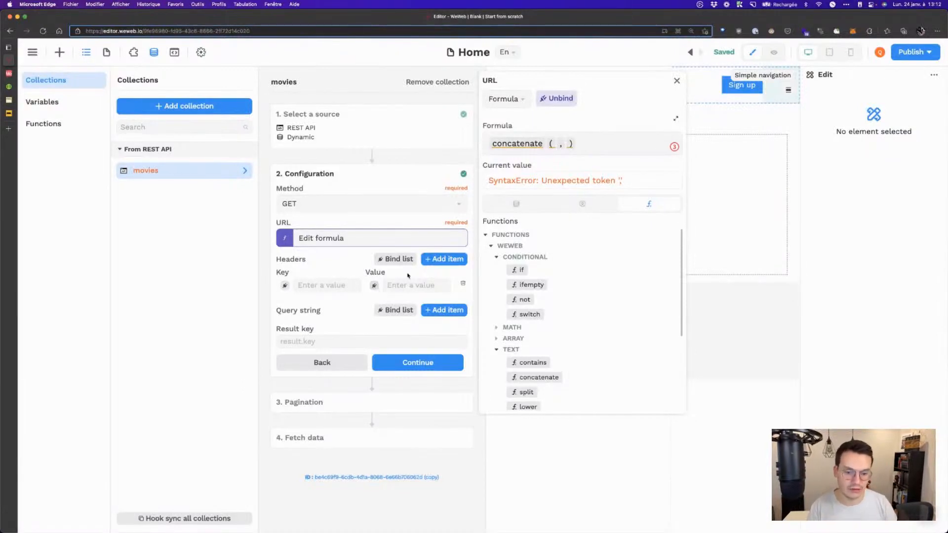
pyautogui.click(462, 286)
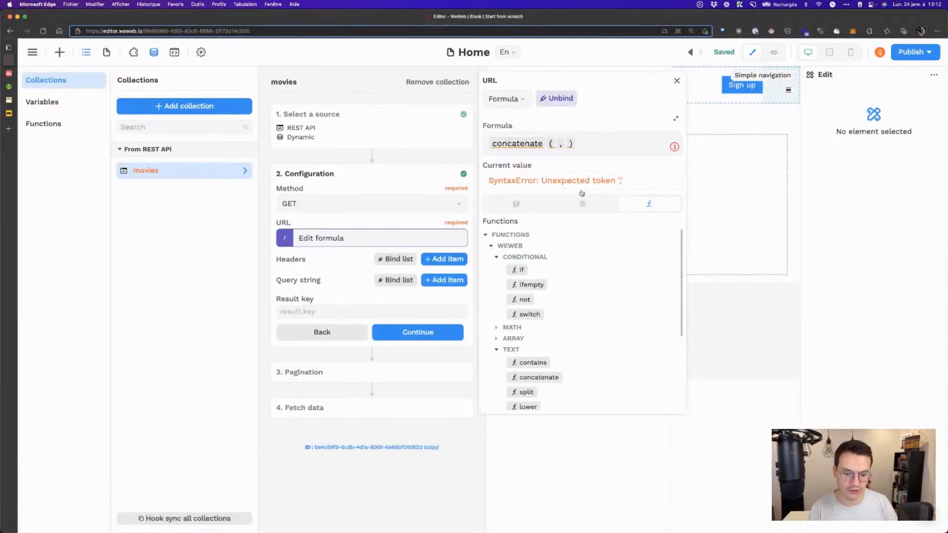
# Step: Turn off the LanguageTool grammar checker that overlays the URL formula field
pyautogui.click(675, 147)
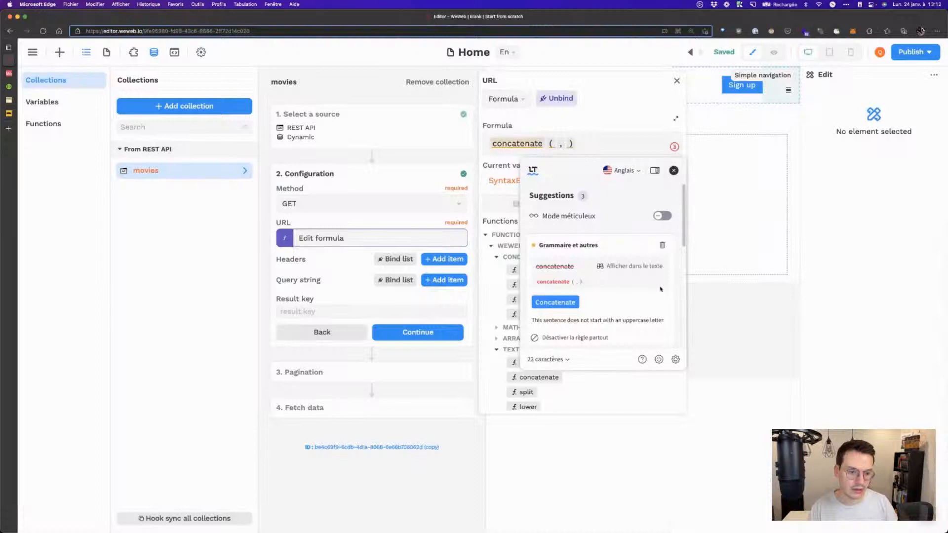
pyautogui.click(659, 359)
pyautogui.click(608, 320)
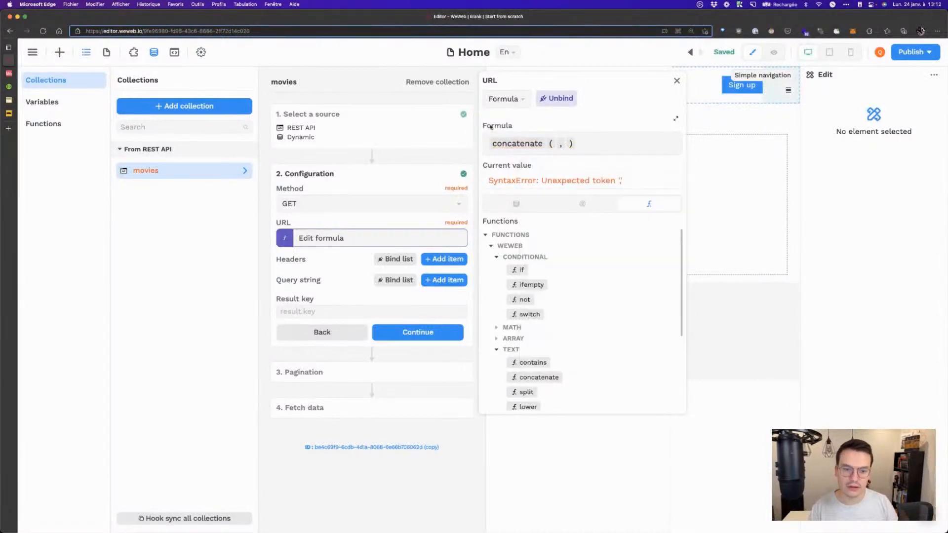
pyautogui.click(6, 86)
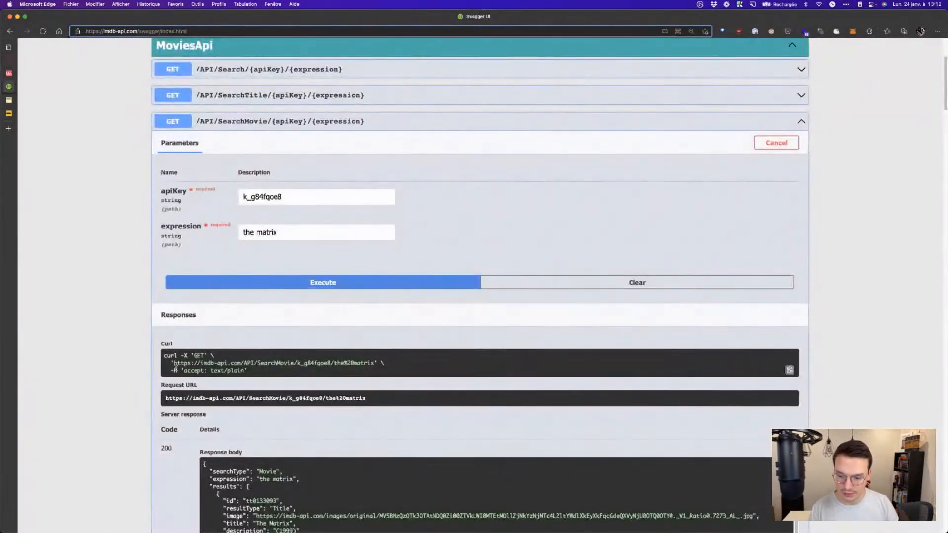
pyautogui.moveTo(174, 363); pyautogui.dragTo(299, 363)
pyautogui.press('super+c')
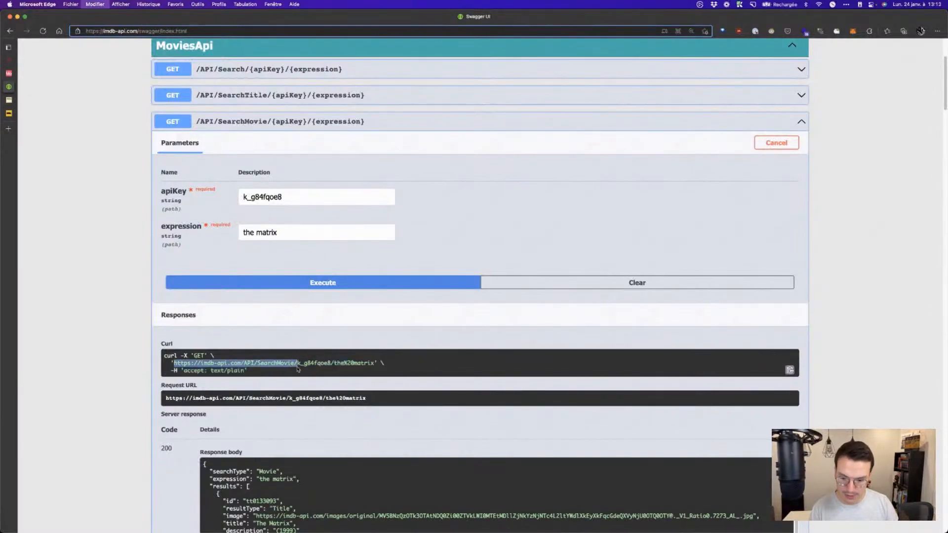
pyautogui.click(8, 74)
pyautogui.click(9, 61)
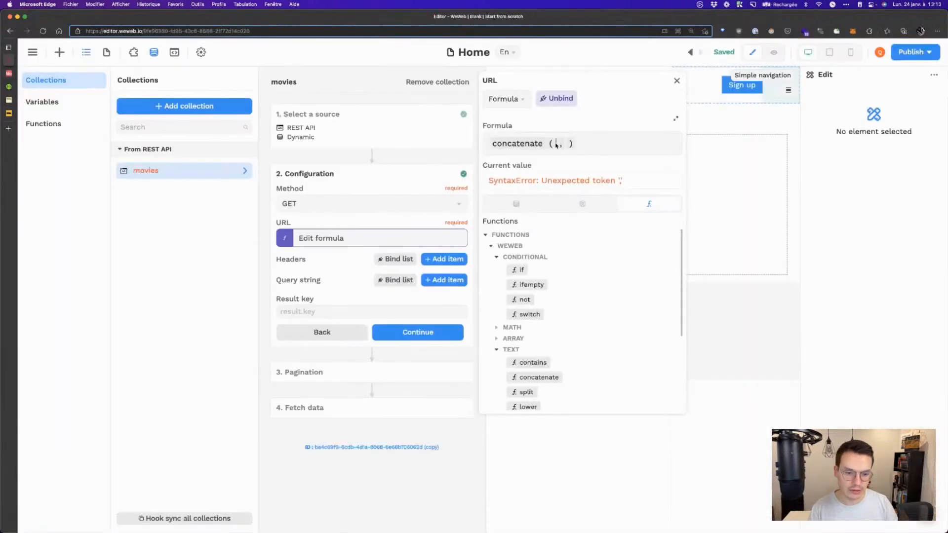
pyautogui.write('"')
pyautogui.press('super+v')
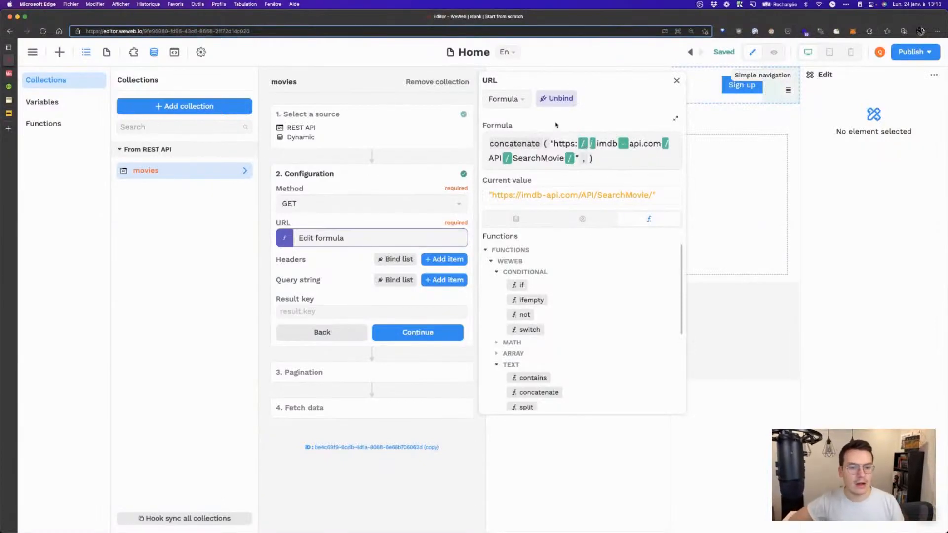
pyautogui.moveTo(553, 143); pyautogui.dragTo(576, 161)
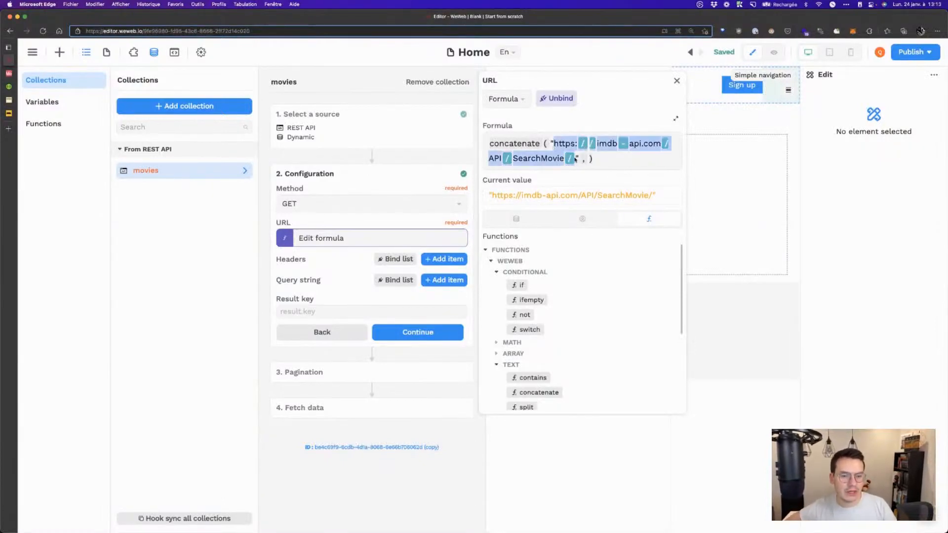
pyautogui.click(589, 143)
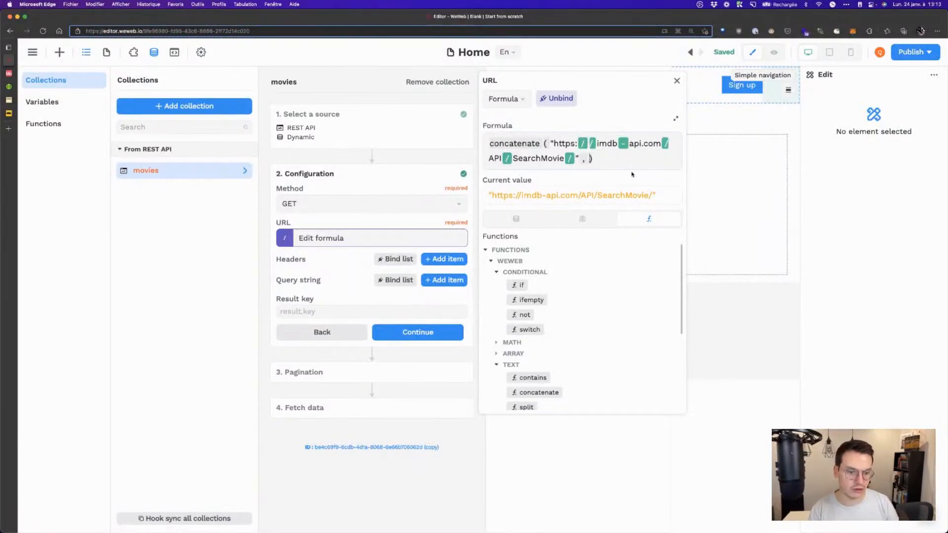
# Step: Insert the website variable APIKey as the concatenate function's second argument, following the order of the documented request URL
pyautogui.press('Right')
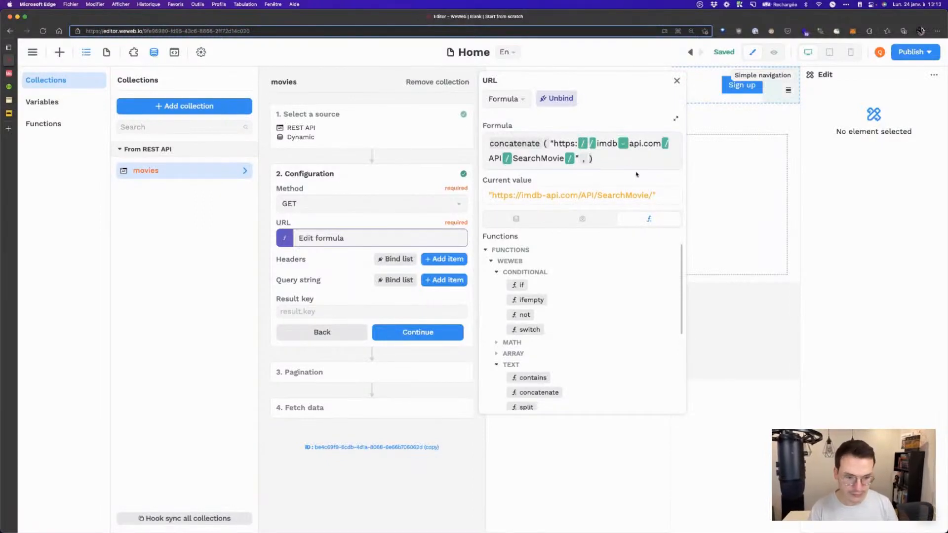
pyautogui.write('"')
pyautogui.press('BackSpace')
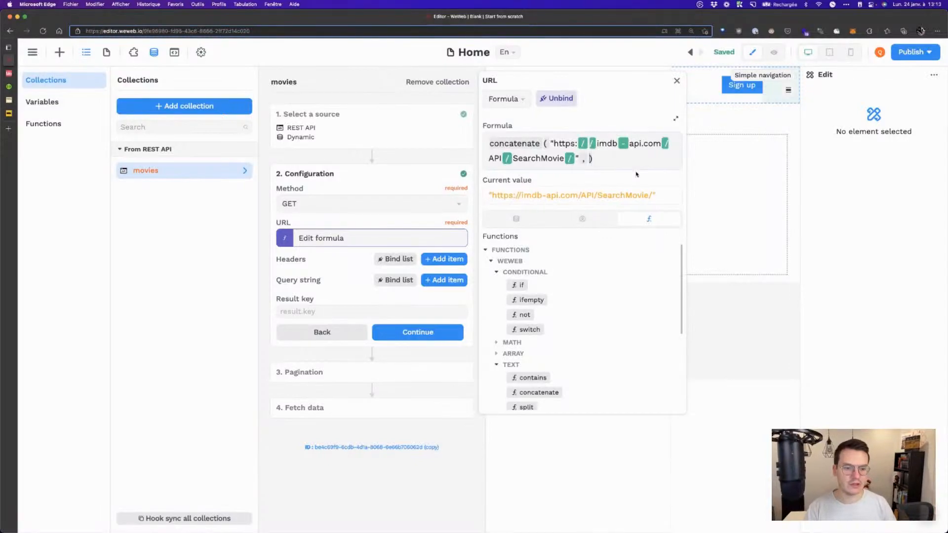
pyautogui.click(4, 88)
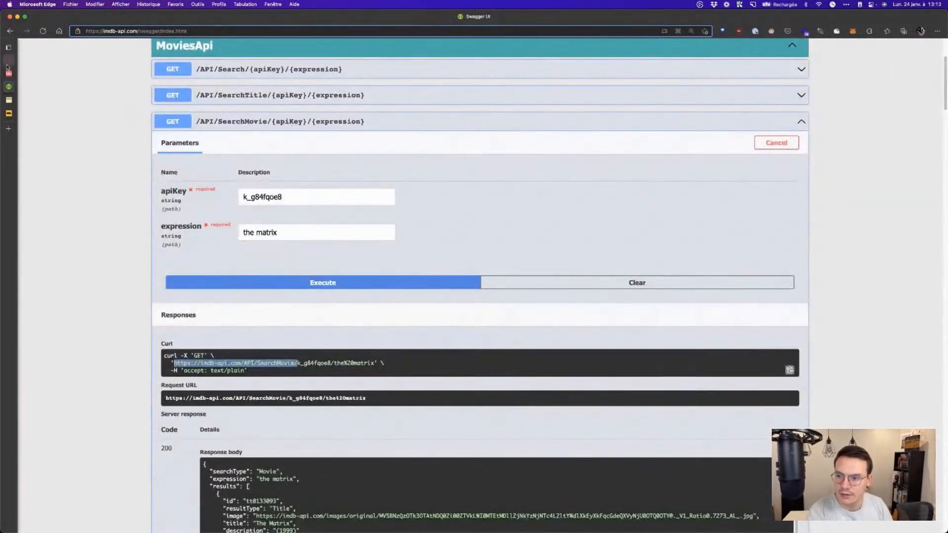
pyautogui.click(9, 60)
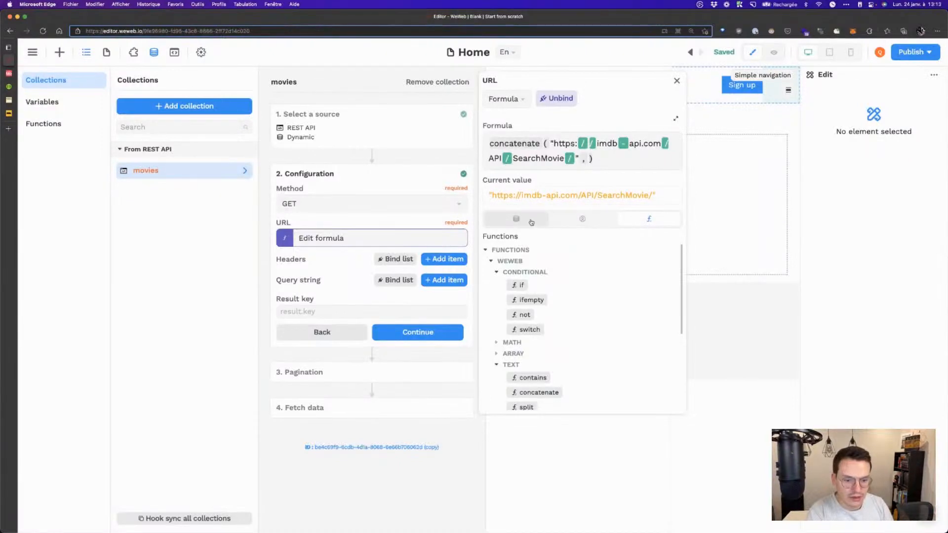
pyautogui.click(516, 218)
pyautogui.click(524, 276)
pyautogui.click(509, 297)
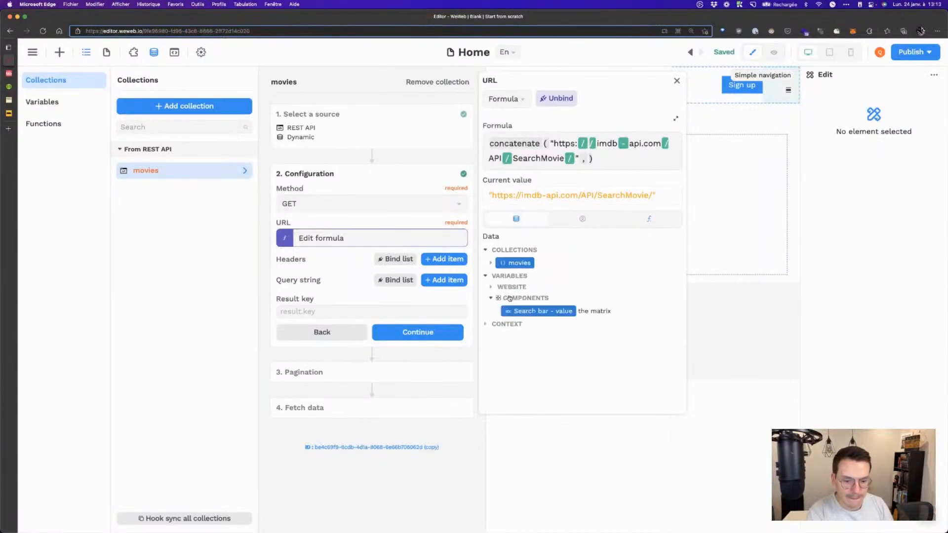
pyautogui.click(515, 296)
pyautogui.click(512, 288)
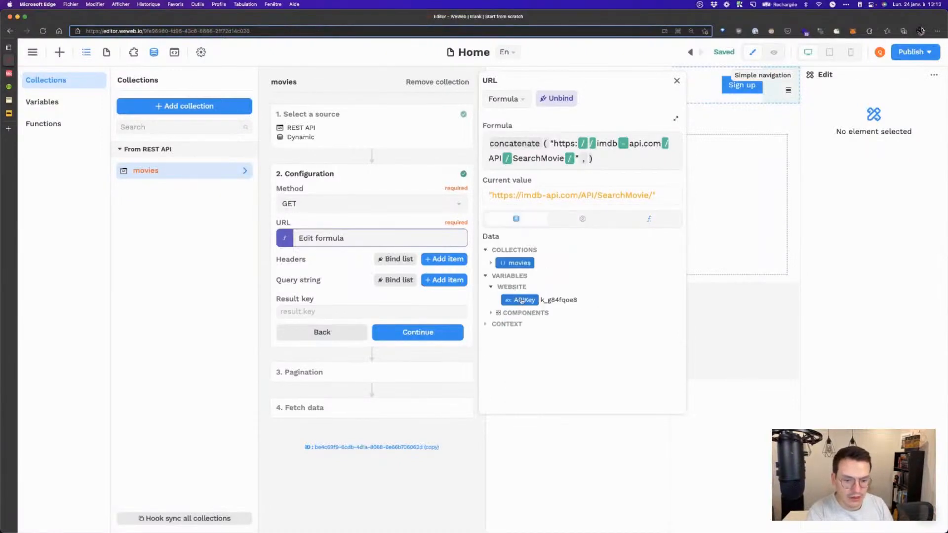
pyautogui.click(521, 300)
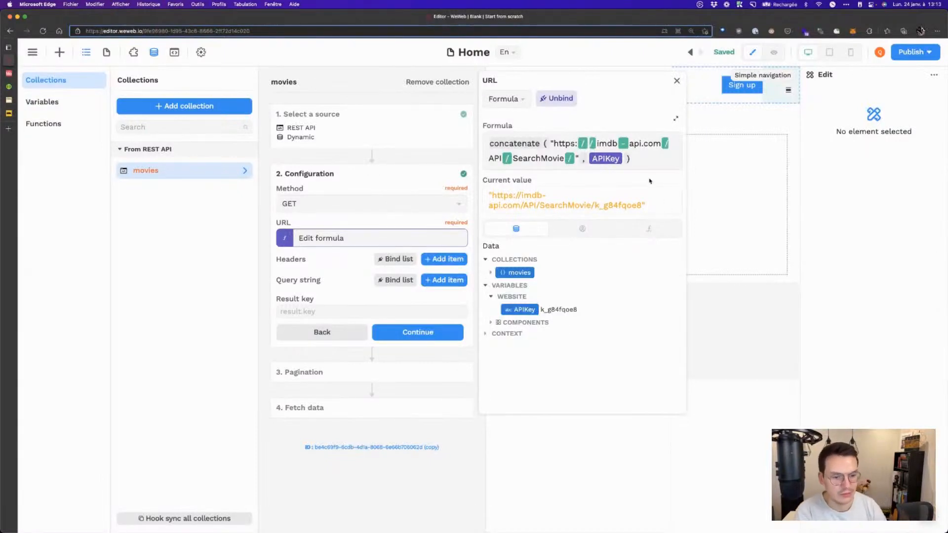
# Step: Add "/" and the Search bar - value variable as the third and fourth concatenate arguments, and fetch the movies collection's data
pyautogui.click(626, 159)
pyautogui.write(', " ')
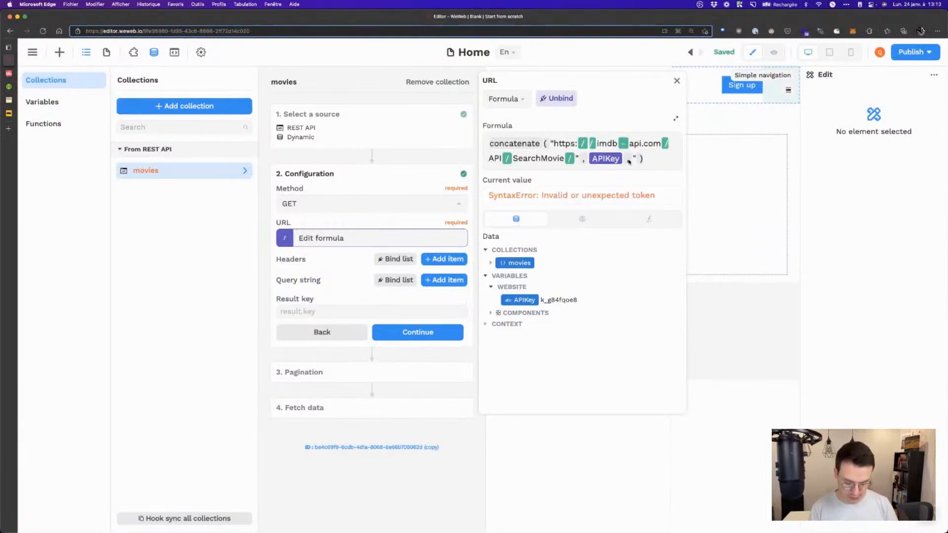
pyautogui.write('/",')
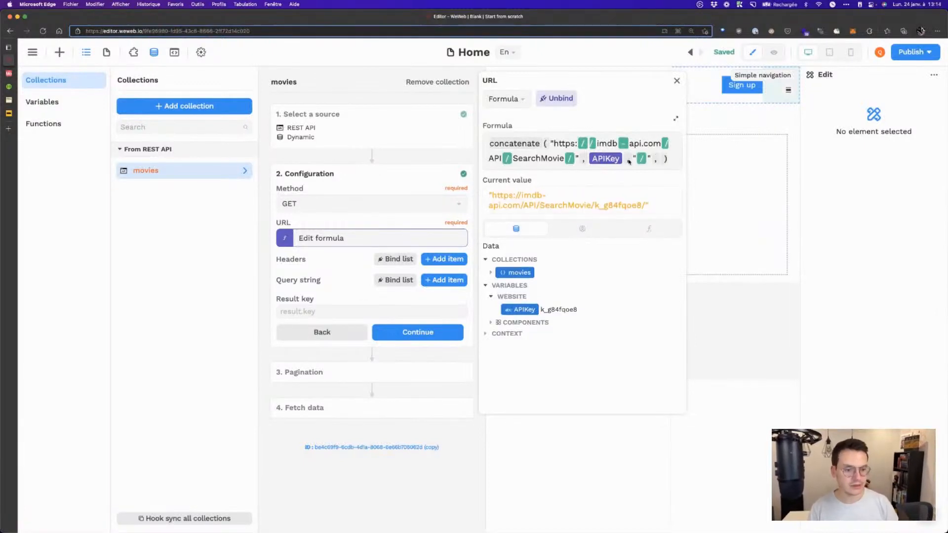
pyautogui.click(507, 323)
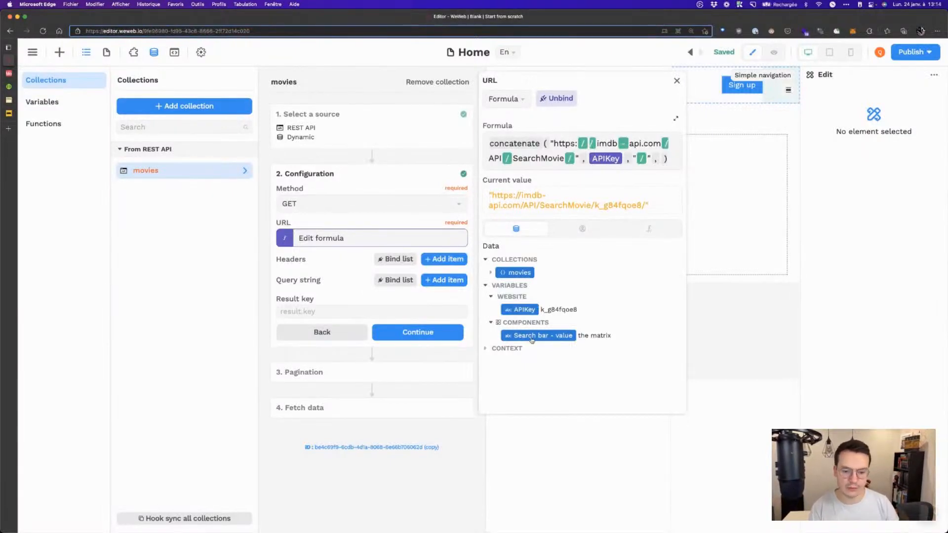
pyautogui.click(532, 336)
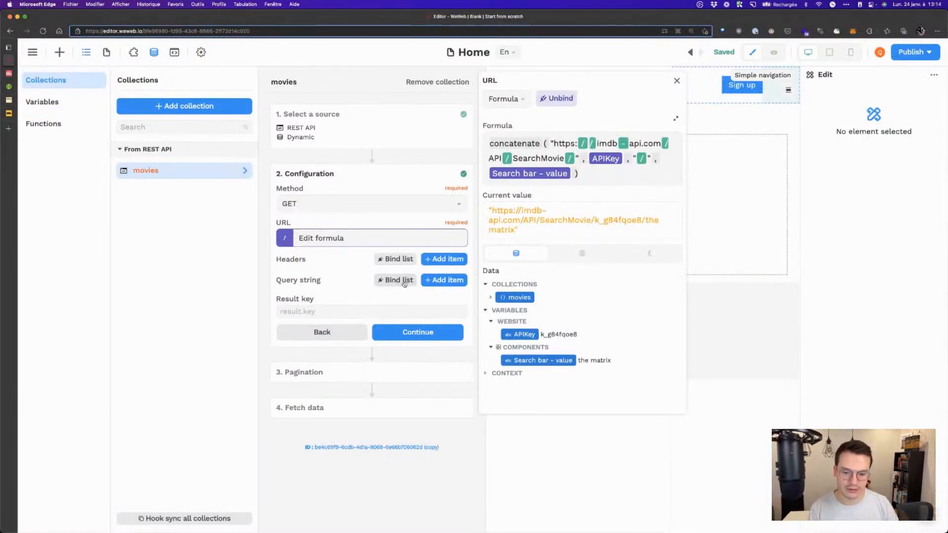
pyautogui.click(428, 333)
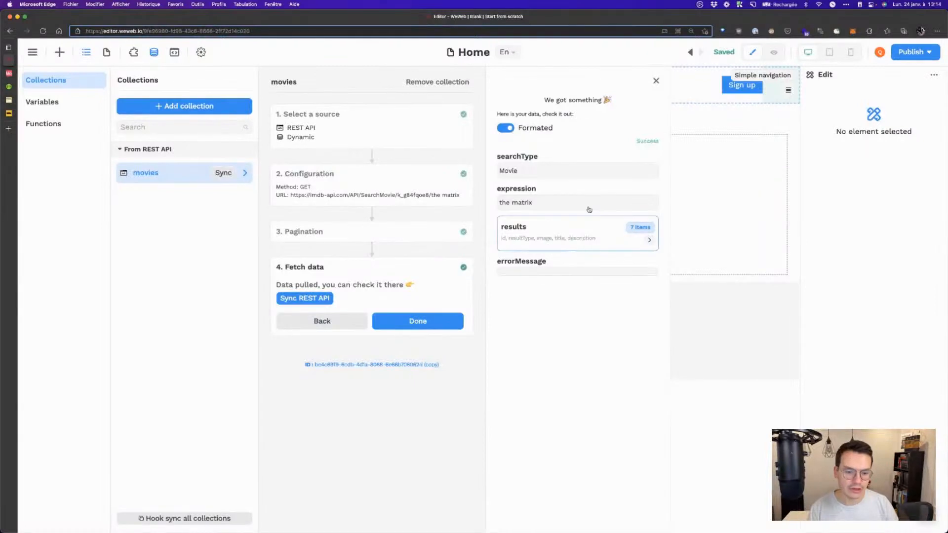
# Step: Examine the fetched results list displayed by Title, then return to the top level of the response data
pyautogui.click(544, 240)
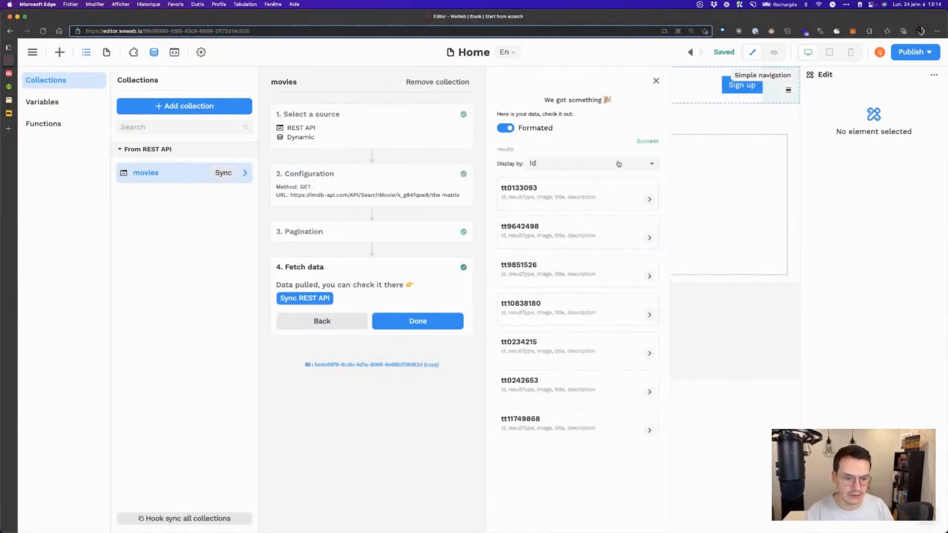
pyautogui.click(573, 168)
pyautogui.click(567, 233)
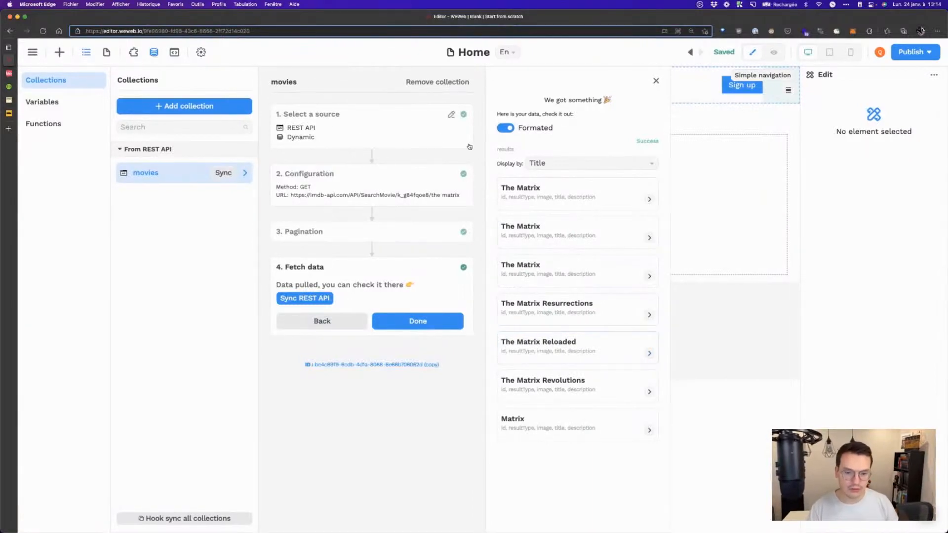
pyautogui.click(504, 148)
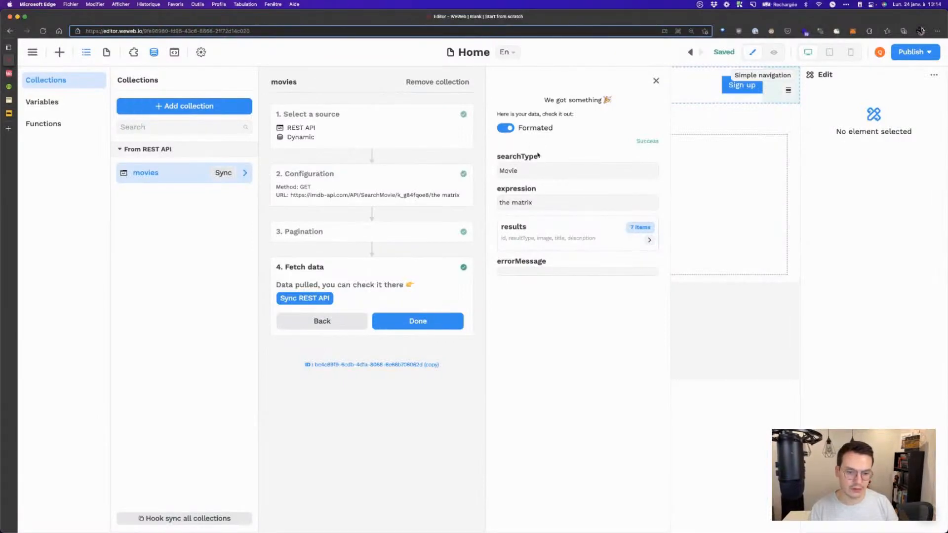
# Step: Set the movies collection's result key to results, fetch the data again, and display the items by Title
pyautogui.click(377, 188)
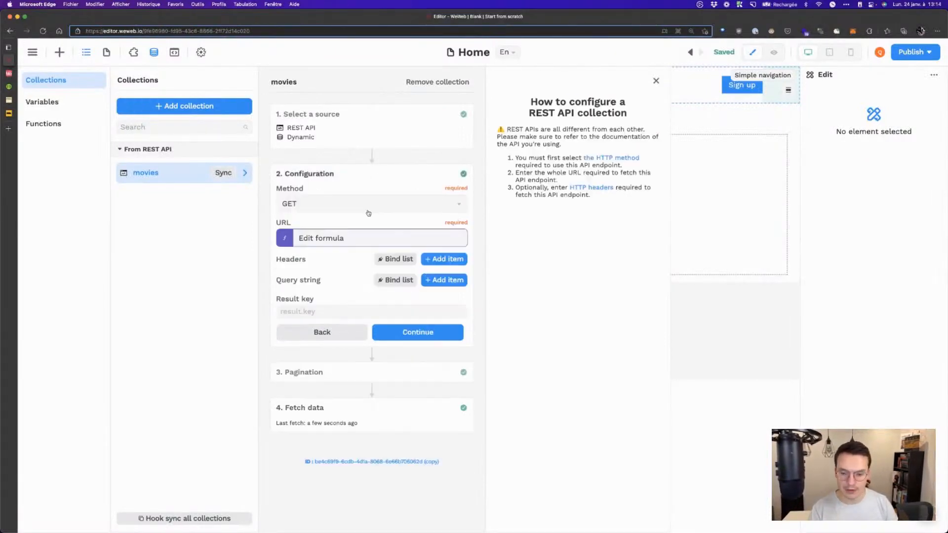
pyautogui.click(323, 311)
pyautogui.write('results')
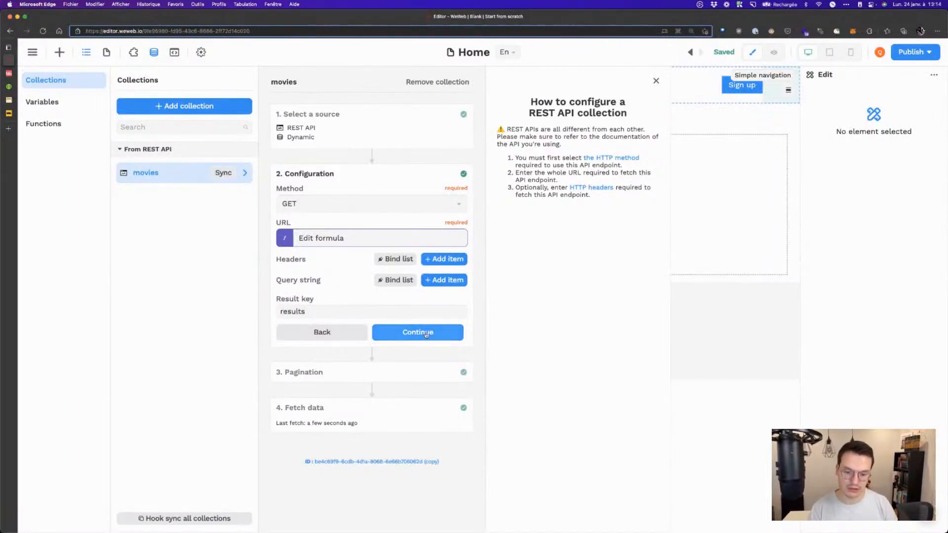
pyautogui.click(415, 332)
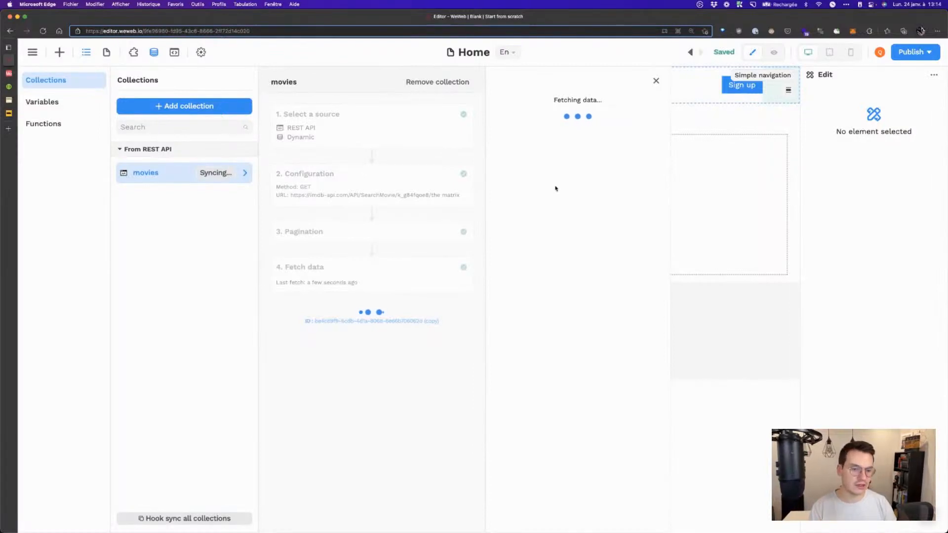
pyautogui.click(563, 154)
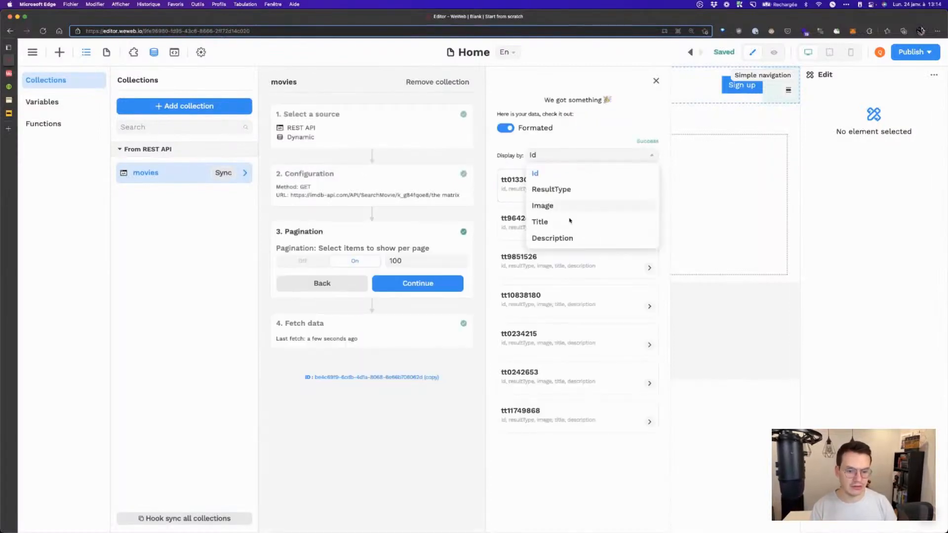
pyautogui.click(570, 221)
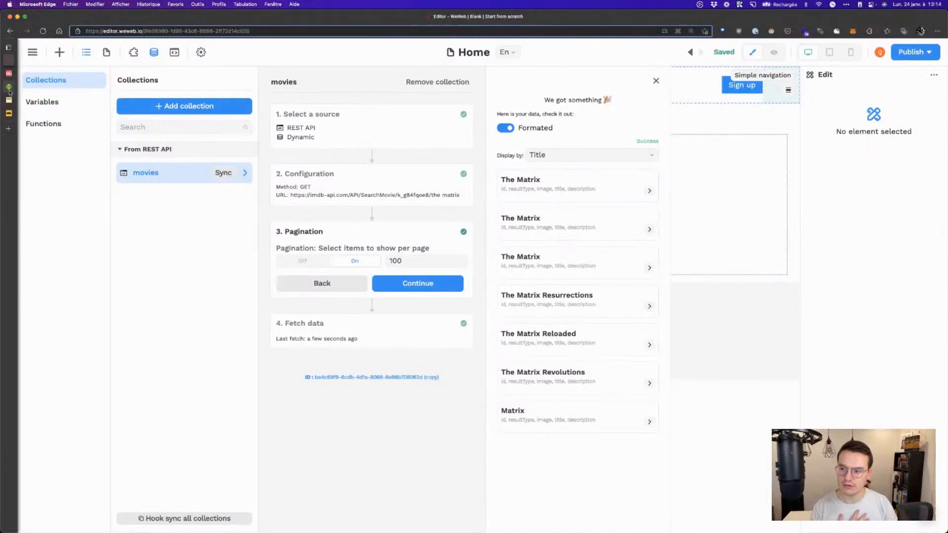
# Step: Read through the SearchMovie response body in the IMDb-API documentation to see how the results array is structured
pyautogui.click(9, 89)
pyautogui.scroll(-5, 366, 335)
pyautogui.click(135, 393)
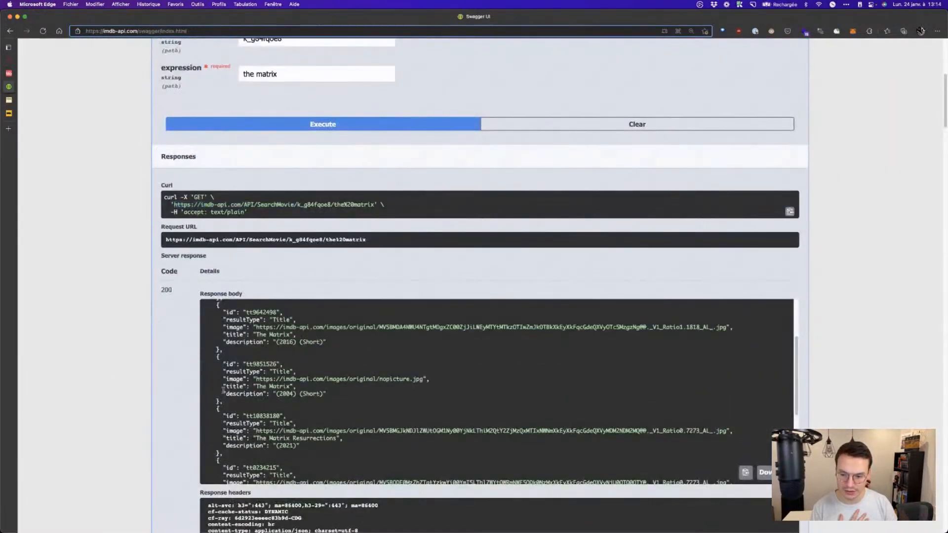
pyautogui.scroll(2, 260, 390)
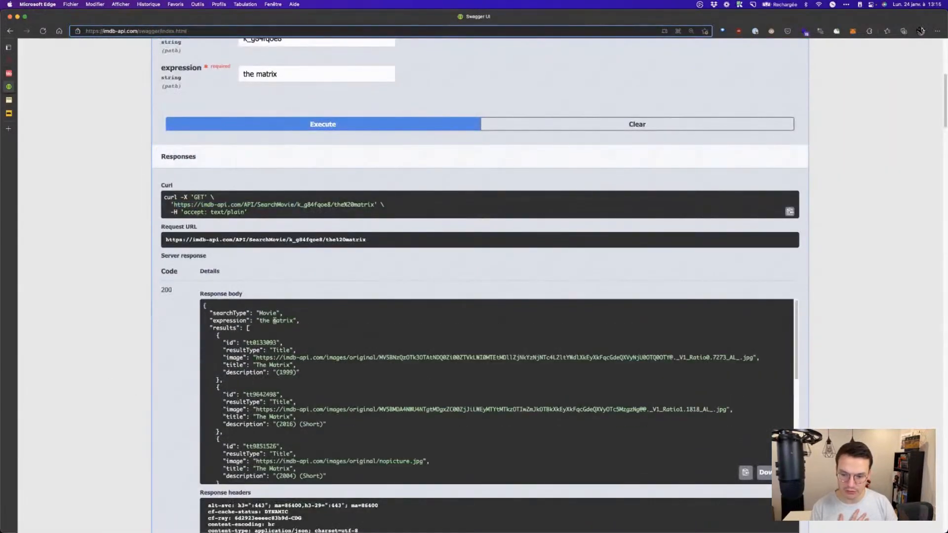
pyautogui.scroll(-3, 244, 346)
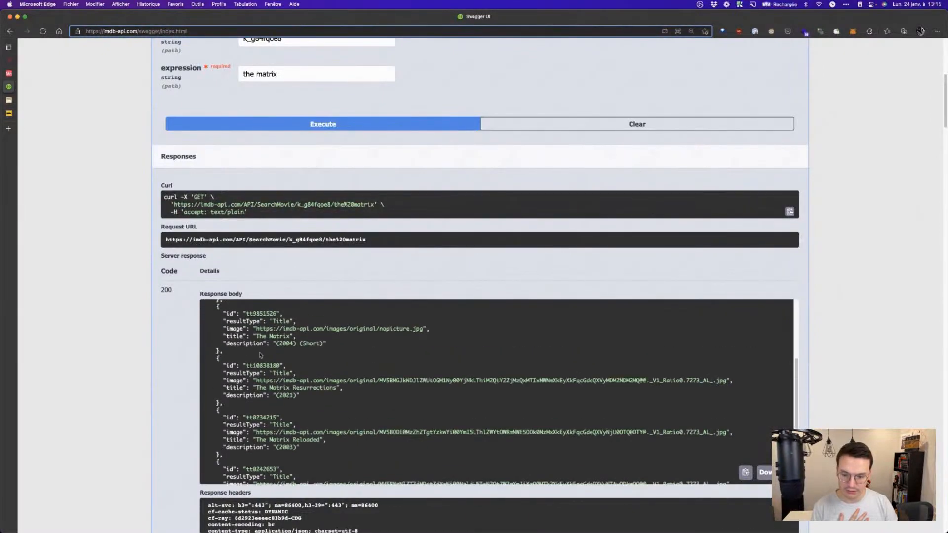
# Step: Return to the WeWeb editor, turn off pagination for the movies collection, and finish its setup
pyautogui.scroll(3, 243, 345)
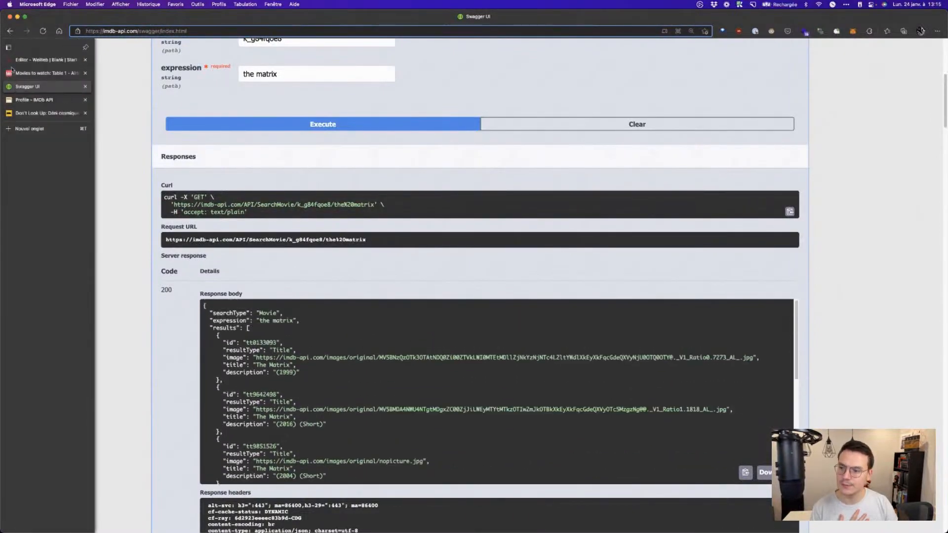
pyautogui.click(13, 59)
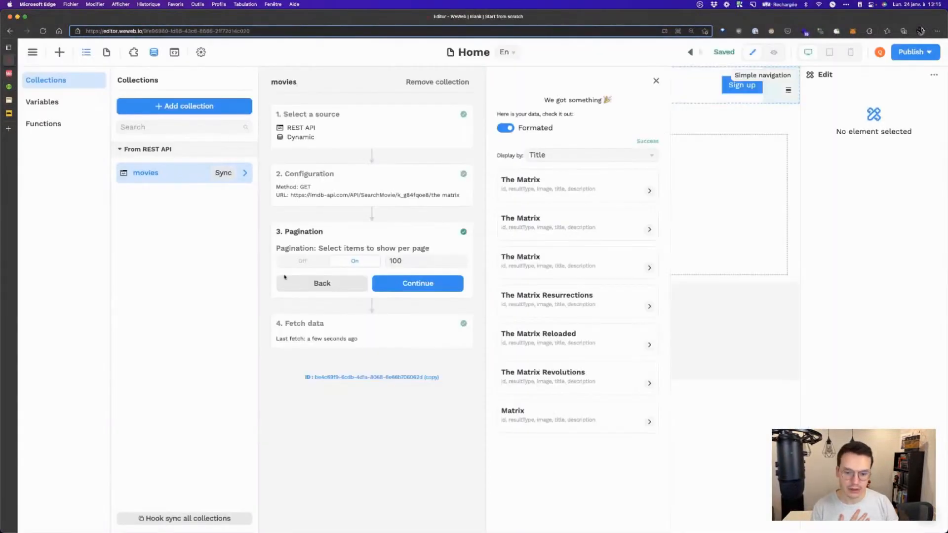
pyautogui.click(308, 261)
pyautogui.click(405, 284)
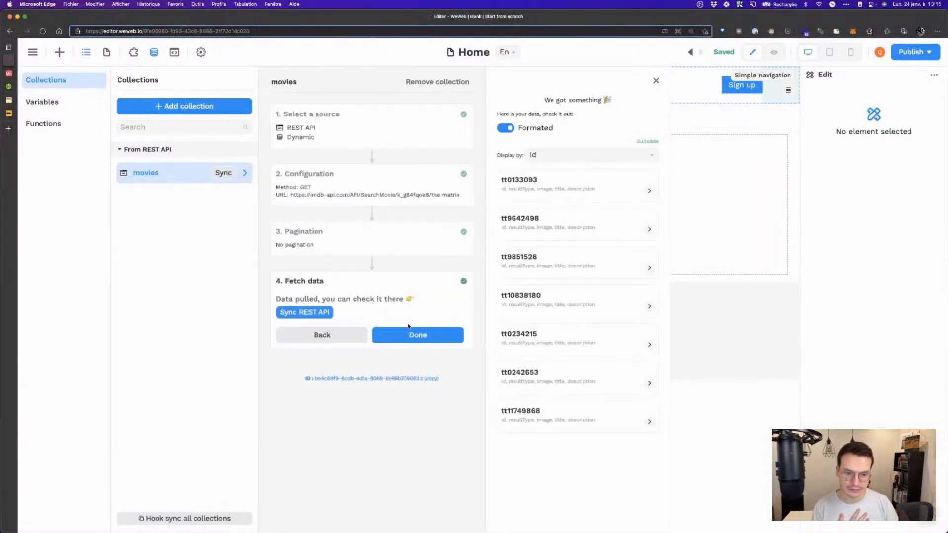
pyautogui.click(417, 332)
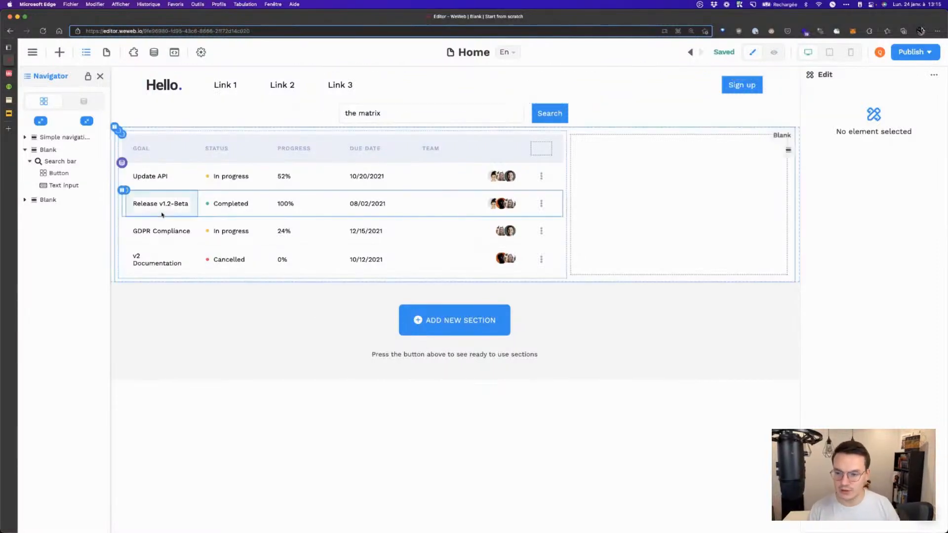
# Step: Bind the table's collection list items to the movies collection's data
pyautogui.click(122, 163)
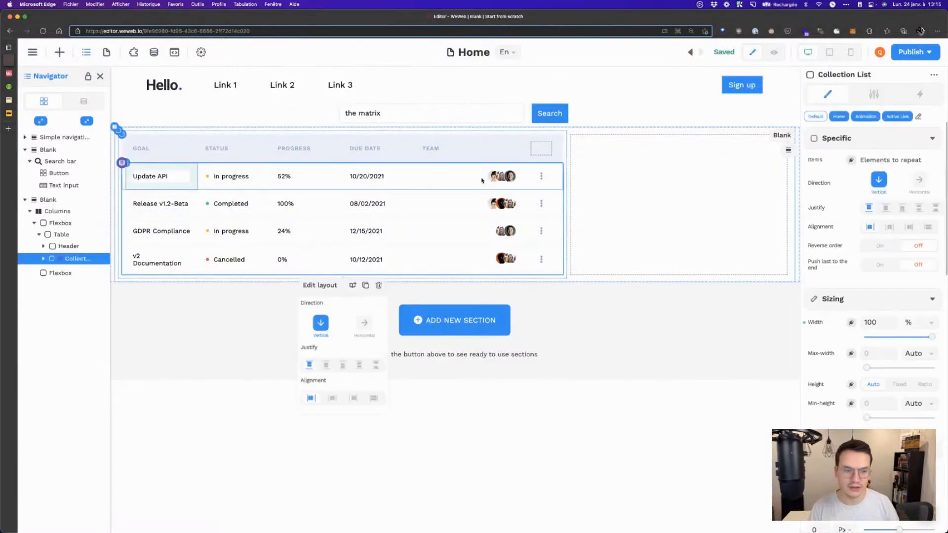
pyautogui.click(852, 159)
pyautogui.click(600, 248)
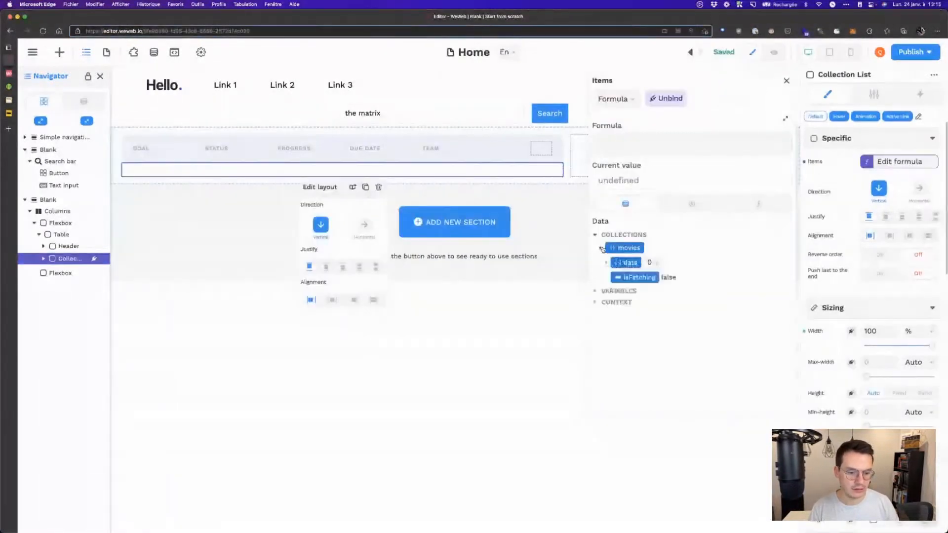
pyautogui.click(628, 263)
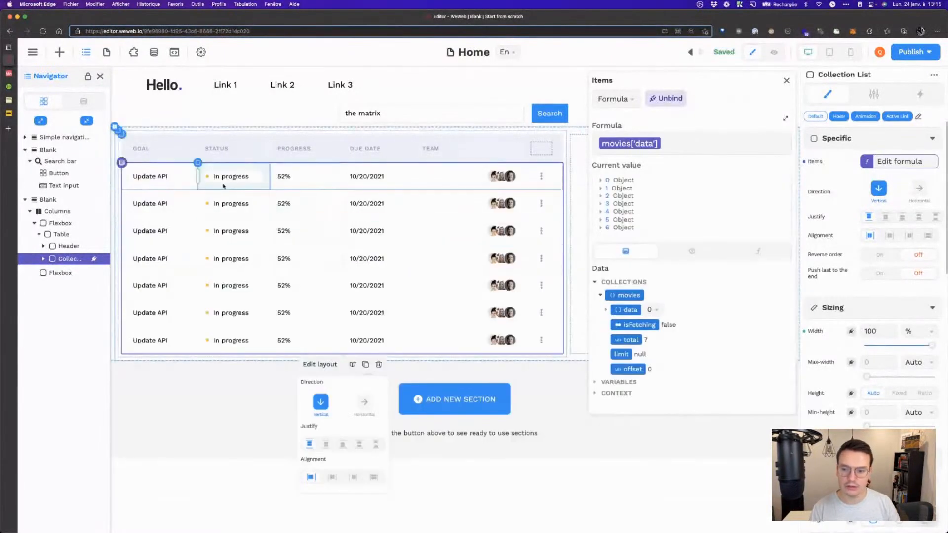
pyautogui.click(787, 80)
# Step: Bind the first cell's text to the item's title and the second cell's text to its description
pyautogui.click(156, 177)
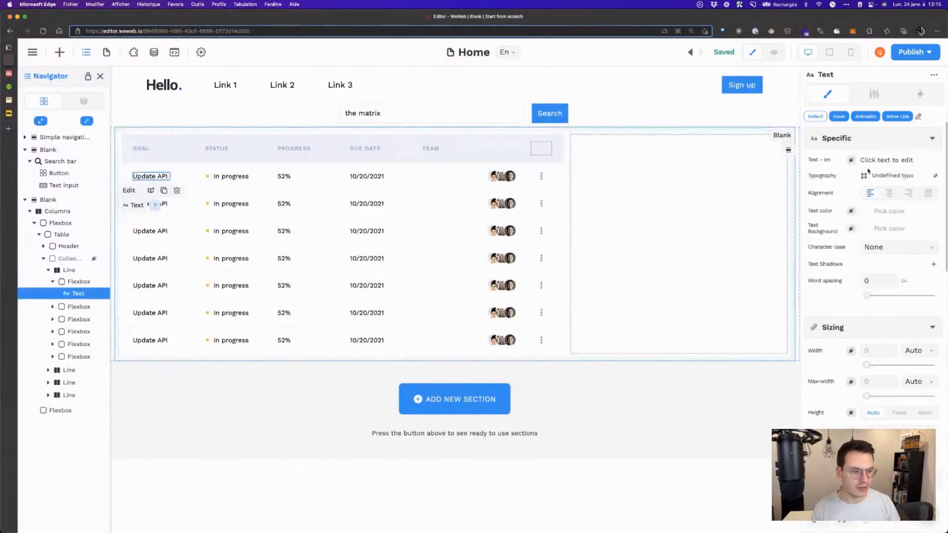
pyautogui.click(851, 160)
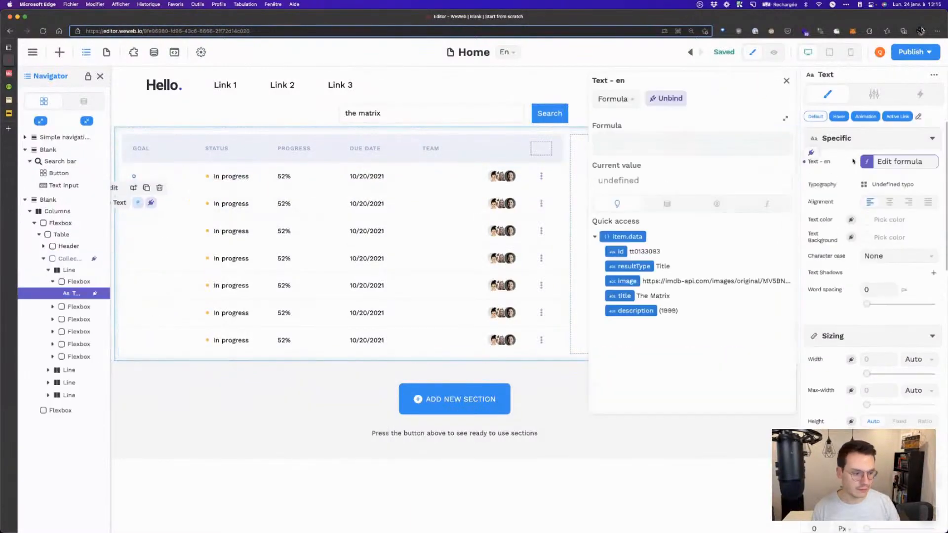
pyautogui.click(621, 296)
pyautogui.click(236, 178)
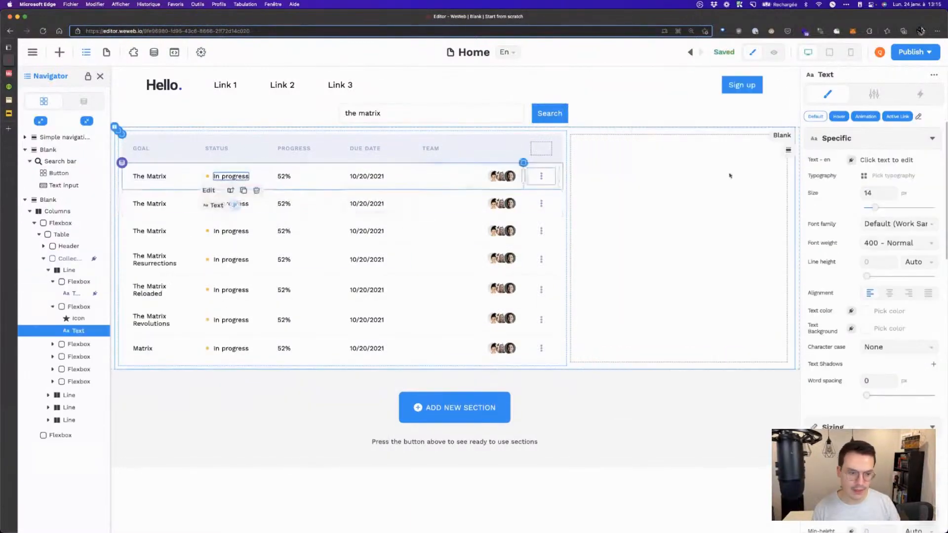
pyautogui.click(852, 160)
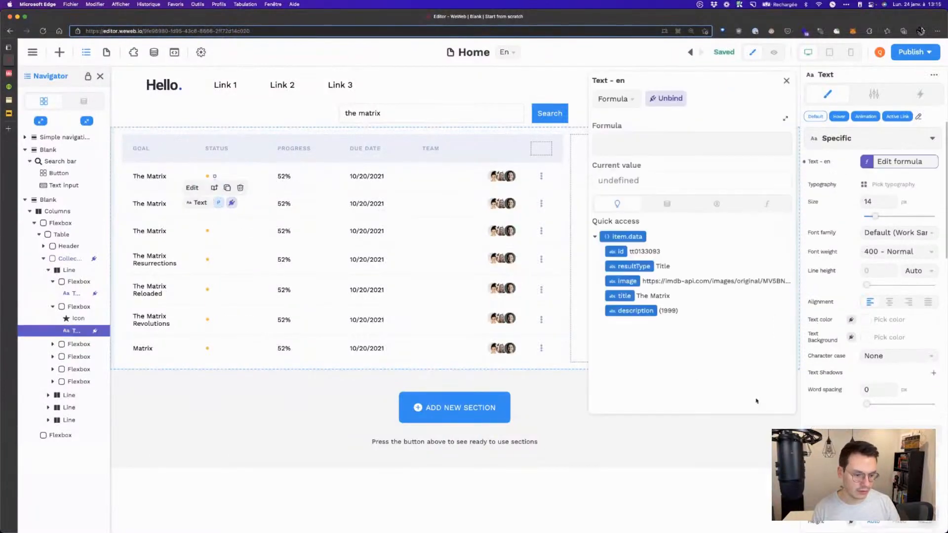
pyautogui.click(637, 310)
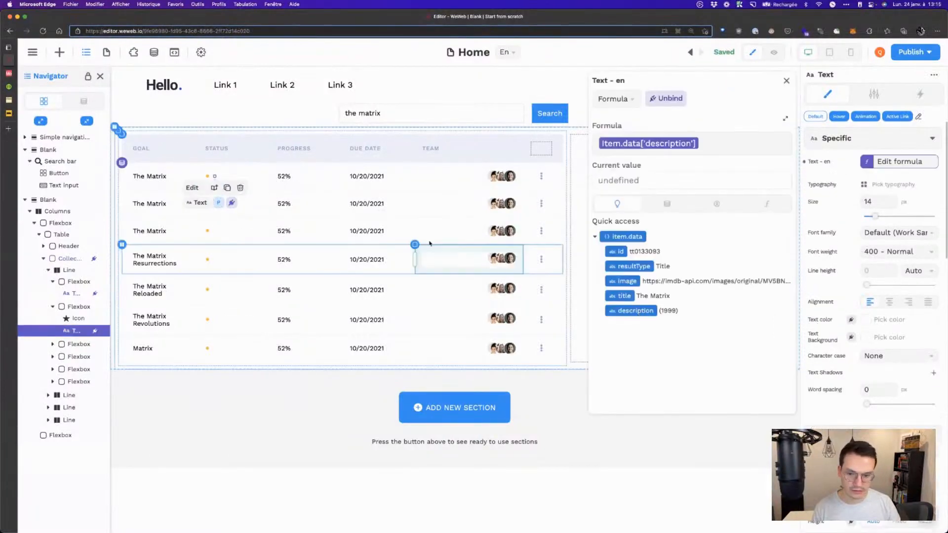
# Step: Delete the progress and team cells from the repeated row, and remove the date text to leave an empty cell
pyautogui.click(275, 169)
pyautogui.press('Delete')
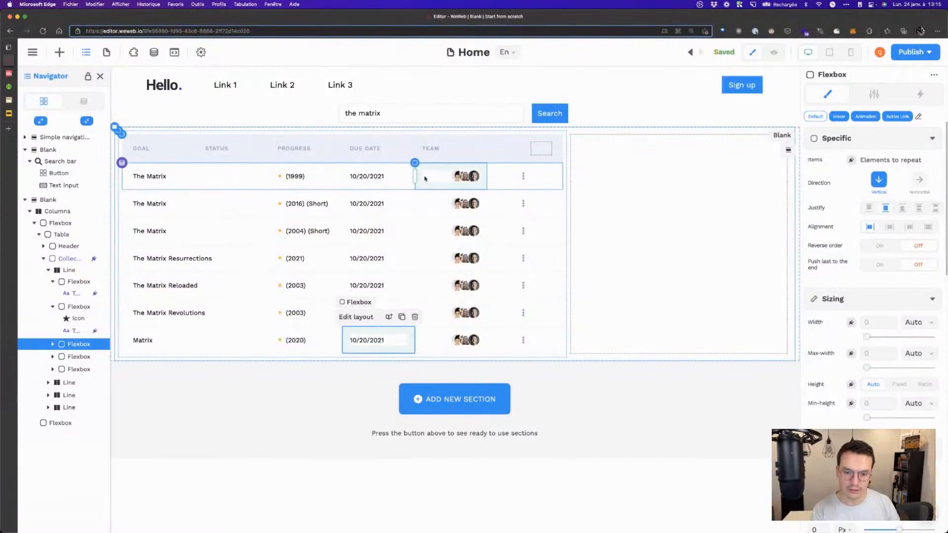
pyautogui.click(424, 174)
pyautogui.press('Delete')
pyautogui.click(377, 174)
pyautogui.press('Delete')
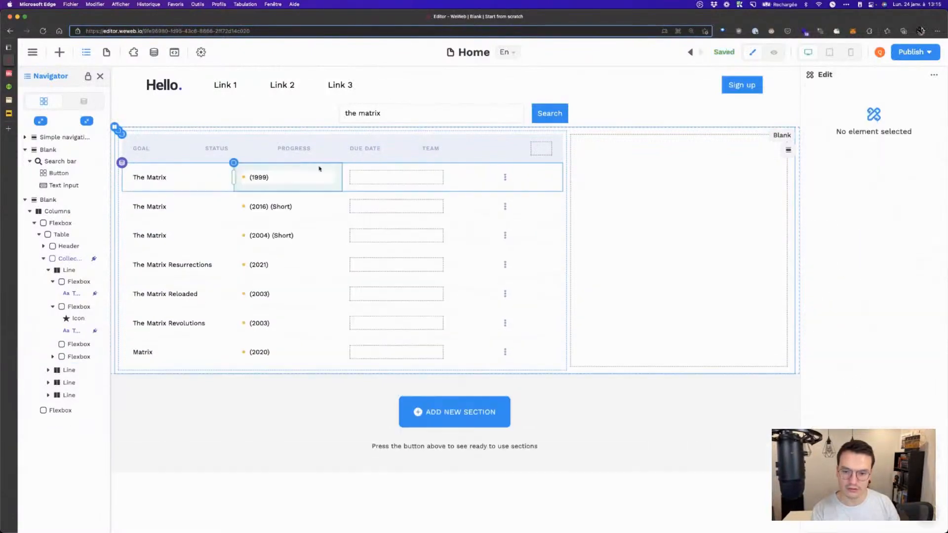
# Step: Add an Image element to the row's empty third cell and center-align the cell's content
pyautogui.click(60, 52)
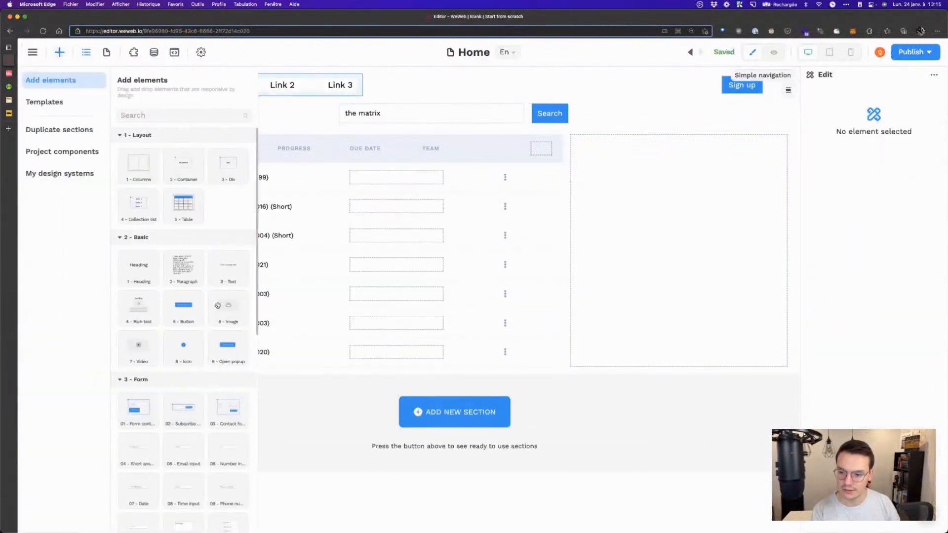
pyautogui.scroll(-5, 214, 220)
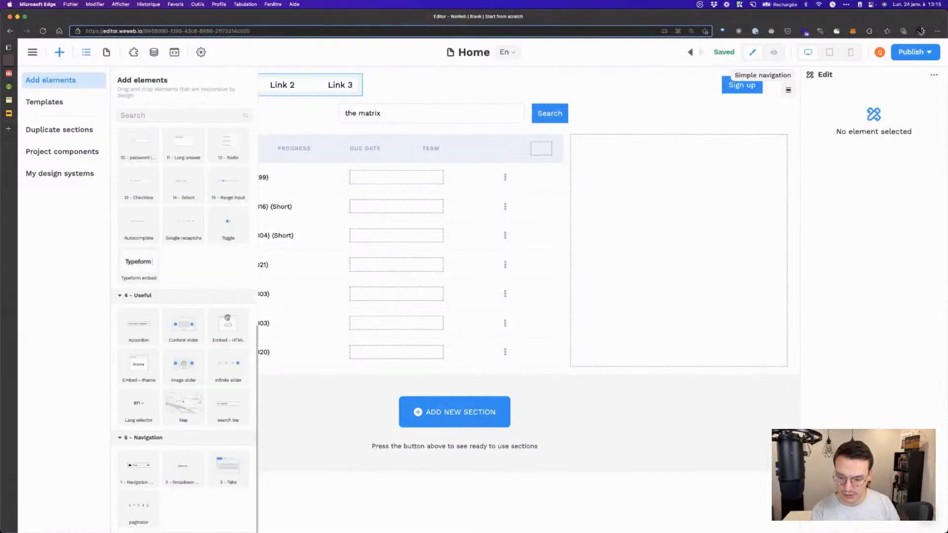
pyautogui.scroll(5, 221, 335)
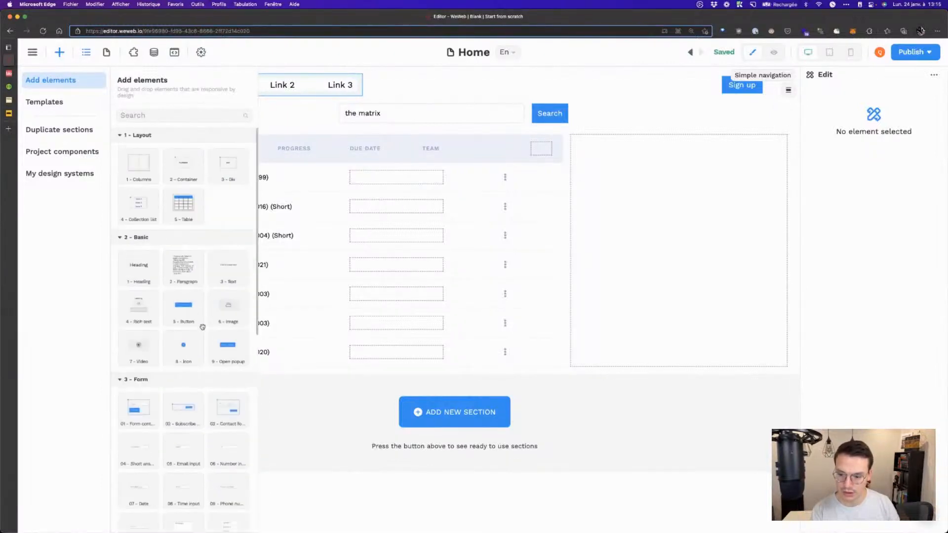
pyautogui.moveTo(221, 310); pyautogui.dragTo(397, 180)
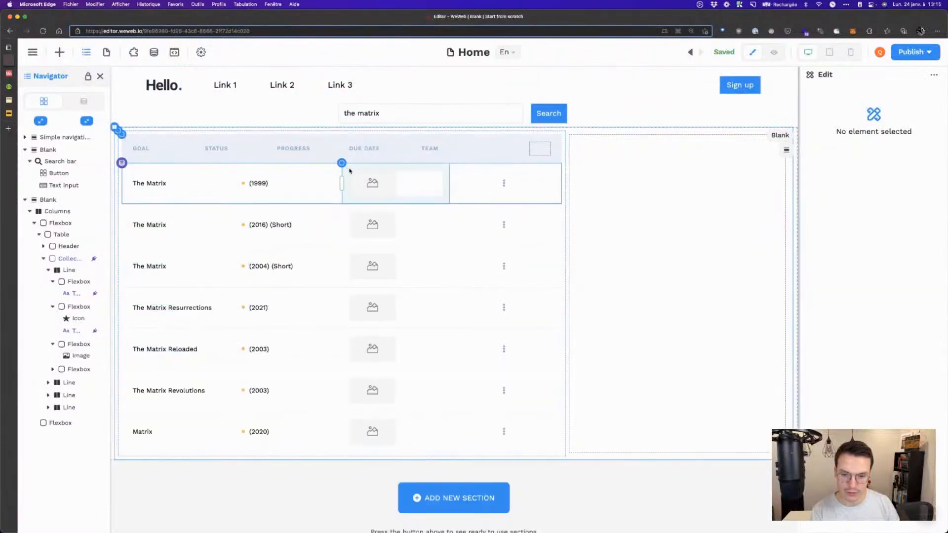
pyautogui.click(890, 226)
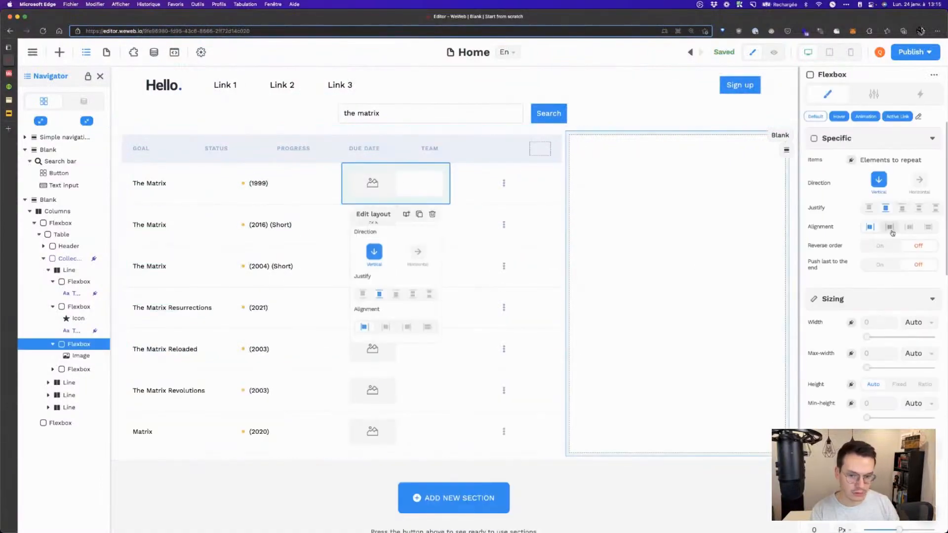
# Step: Bind the new image's source to the item's image field
pyautogui.click(392, 184)
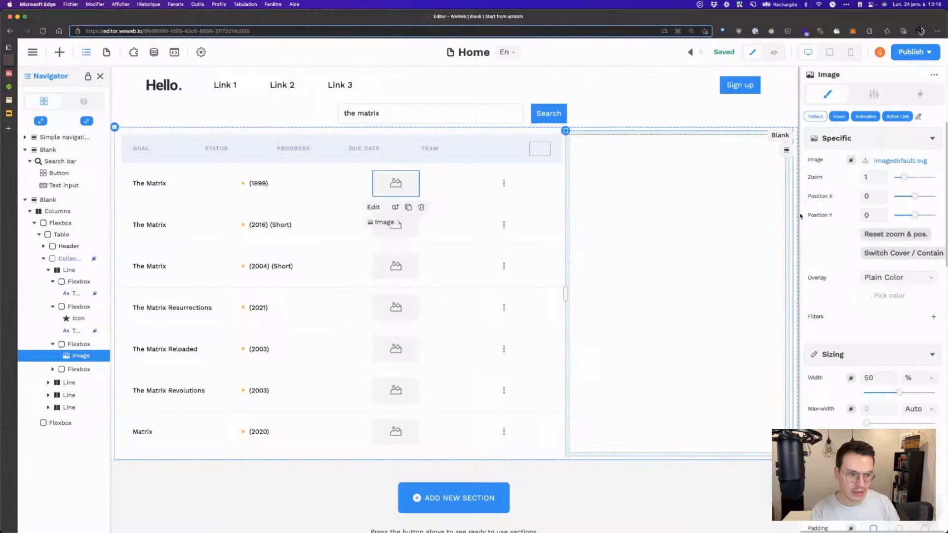
pyautogui.click(852, 160)
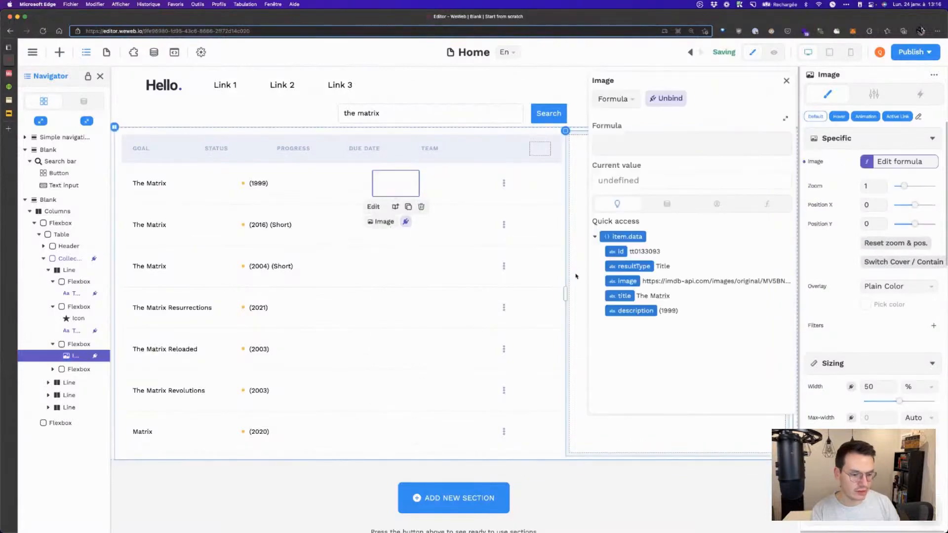
pyautogui.click(630, 283)
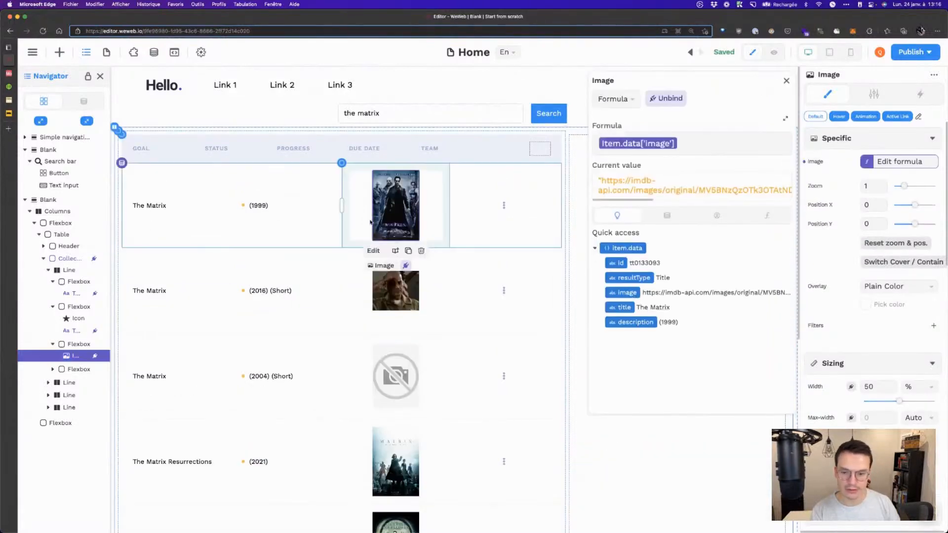
# Step: Enlarge the poster image to 100% of its cell's width
pyautogui.click(358, 222)
pyautogui.click(414, 232)
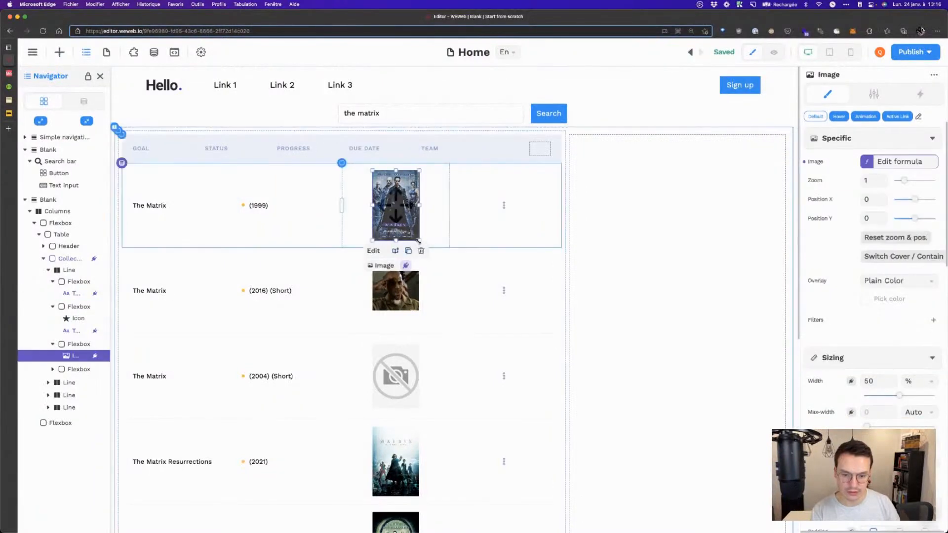
pyautogui.click(277, 283)
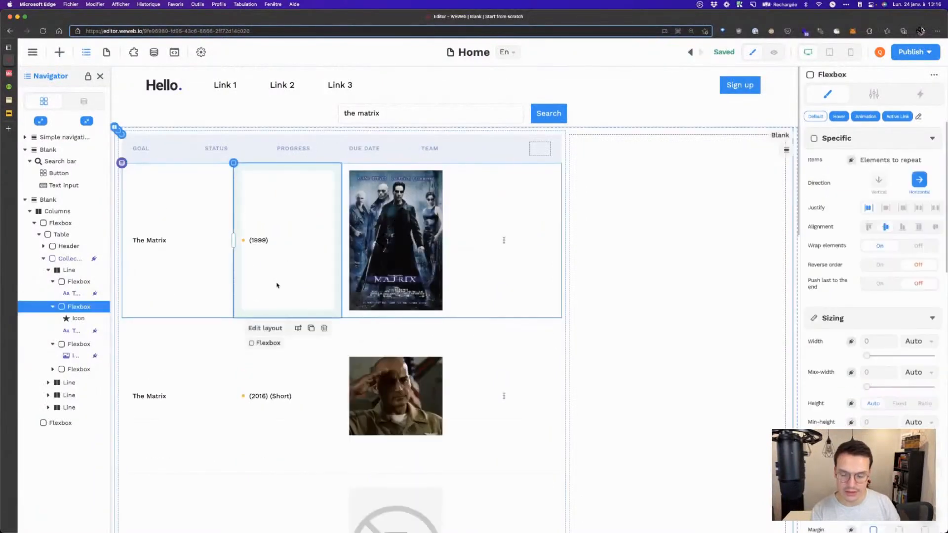
pyautogui.scroll(-5, 296, 284)
pyautogui.scroll(5, 298, 286)
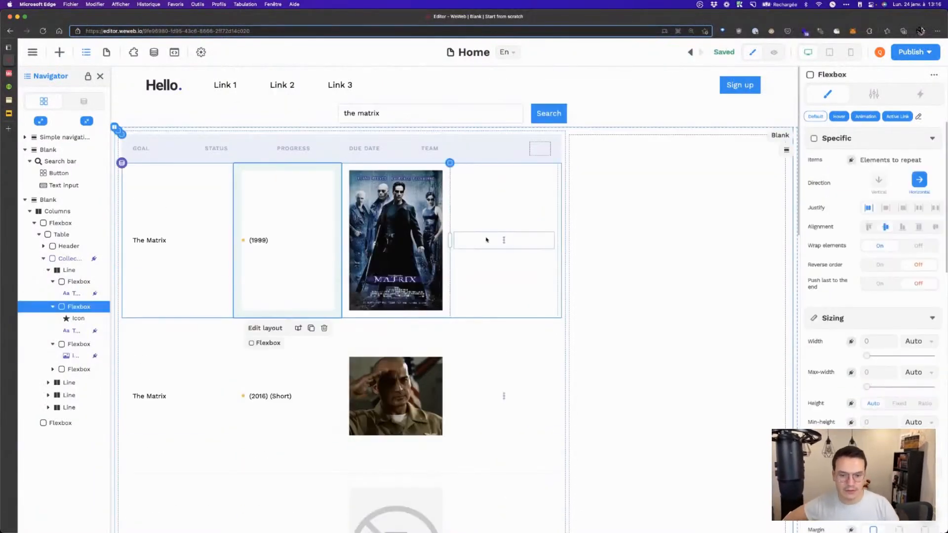
# Step: Resize the poster image to about three quarters of its cell's width and review all the movie rows
pyautogui.click(426, 292)
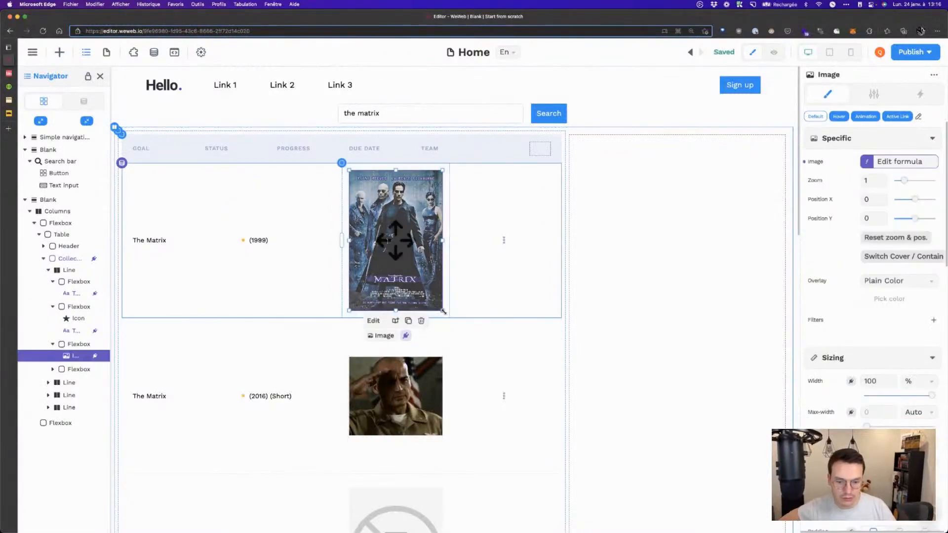
pyautogui.moveTo(442, 310); pyautogui.dragTo(420, 279)
pyautogui.click(276, 258)
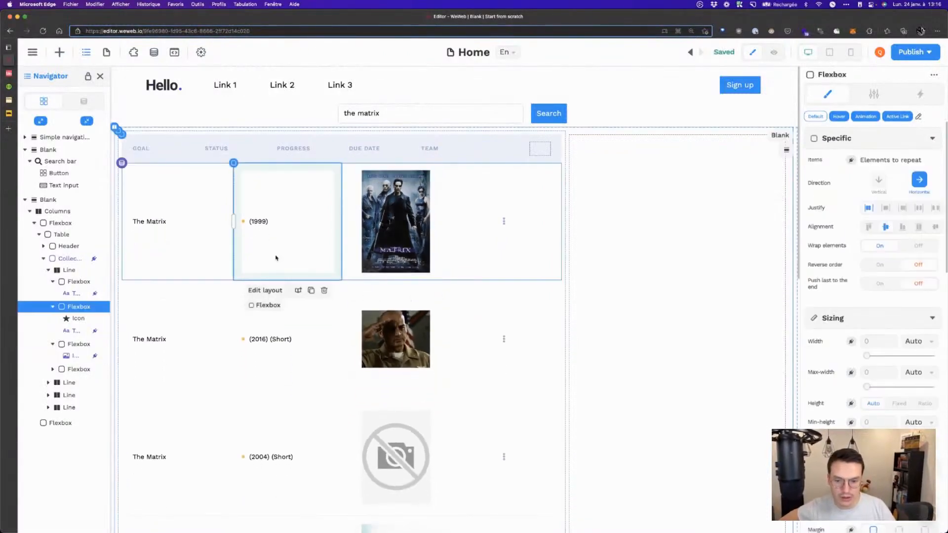
pyautogui.scroll(-10, 326, 329)
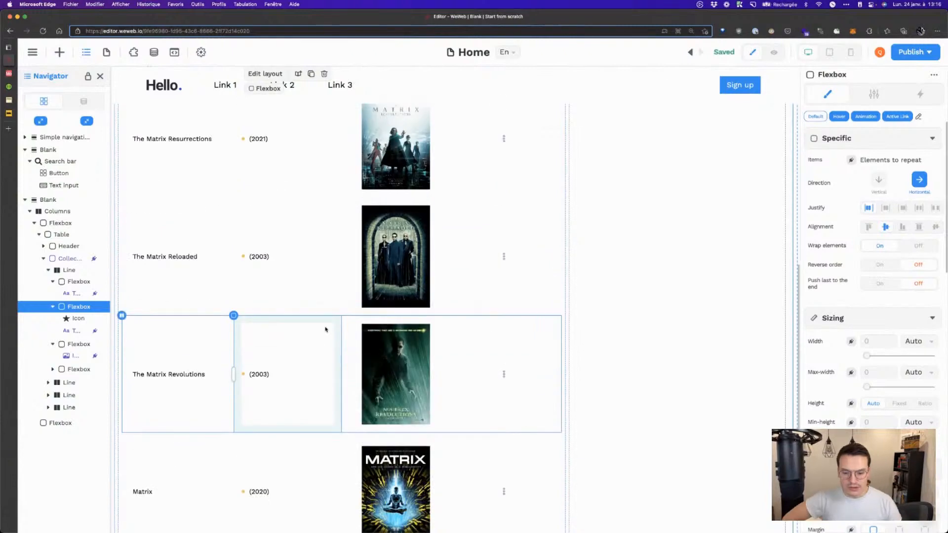
pyautogui.scroll(10, 325, 330)
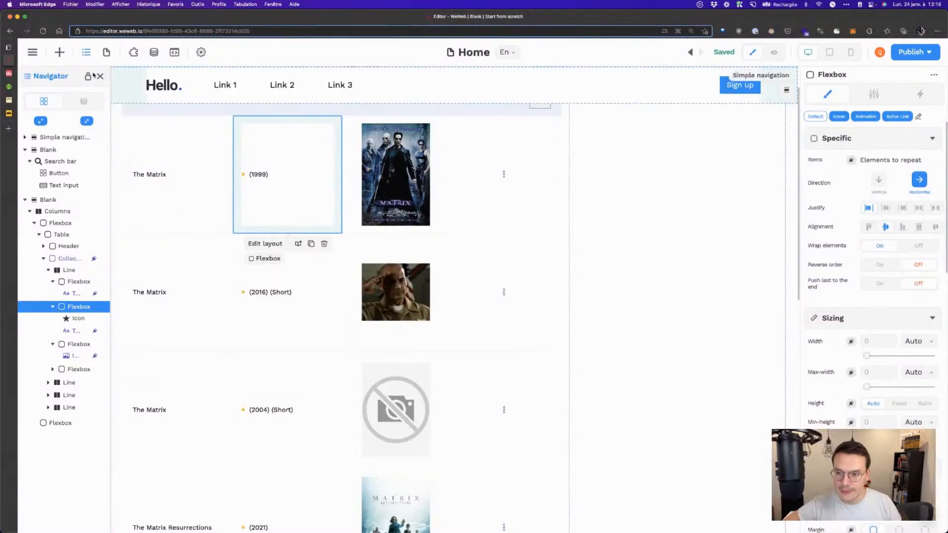
pyautogui.scroll(-1, 388, 265)
pyautogui.scroll(-10, 388, 264)
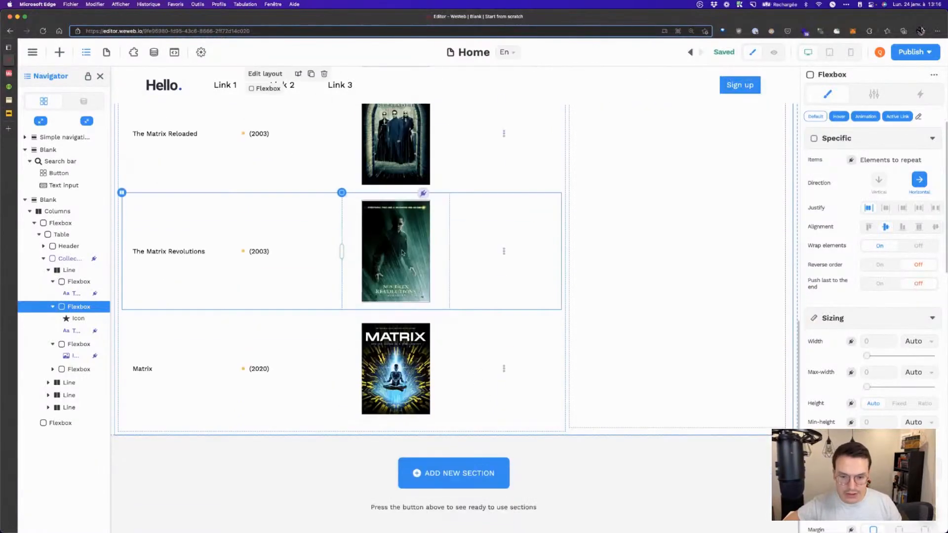
pyautogui.scroll(10, 378, 205)
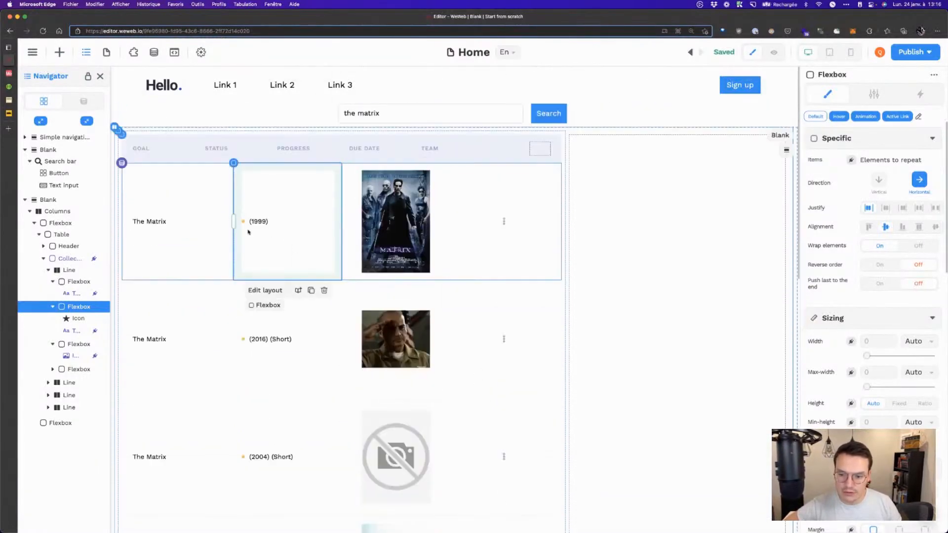
# Step: Delete the dot icon beside the description text and the Progress and Due Date columns from the table header
pyautogui.click(244, 222)
pyautogui.press('Delete')
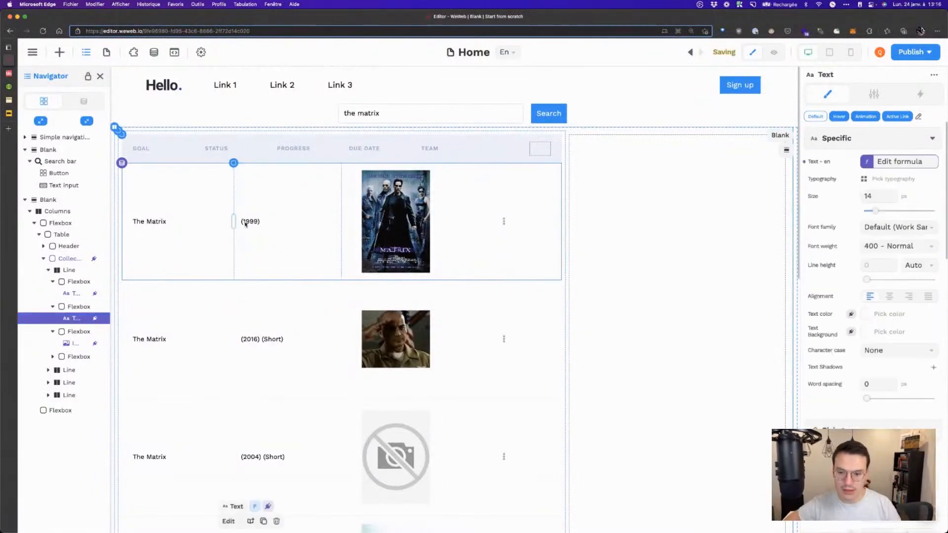
pyautogui.click(338, 147)
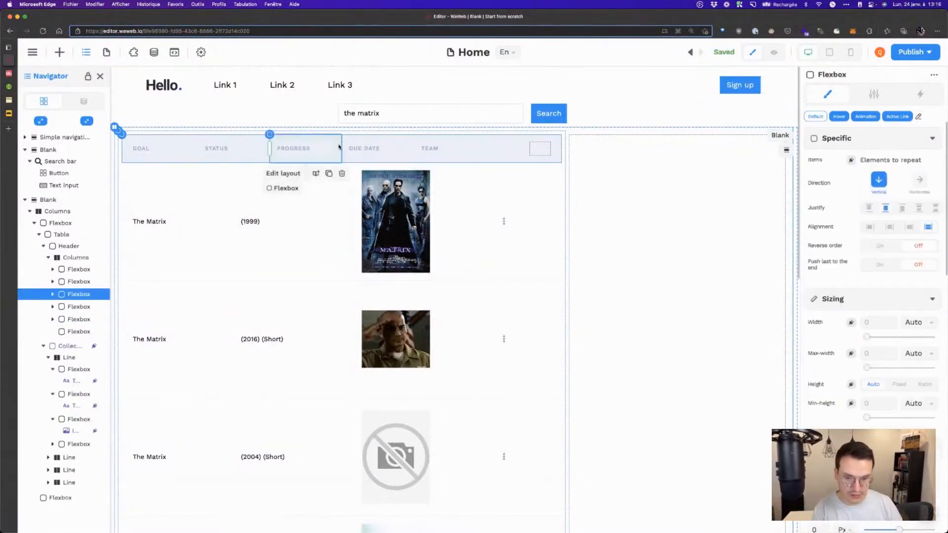
pyautogui.press('Delete')
pyautogui.press('Delete')
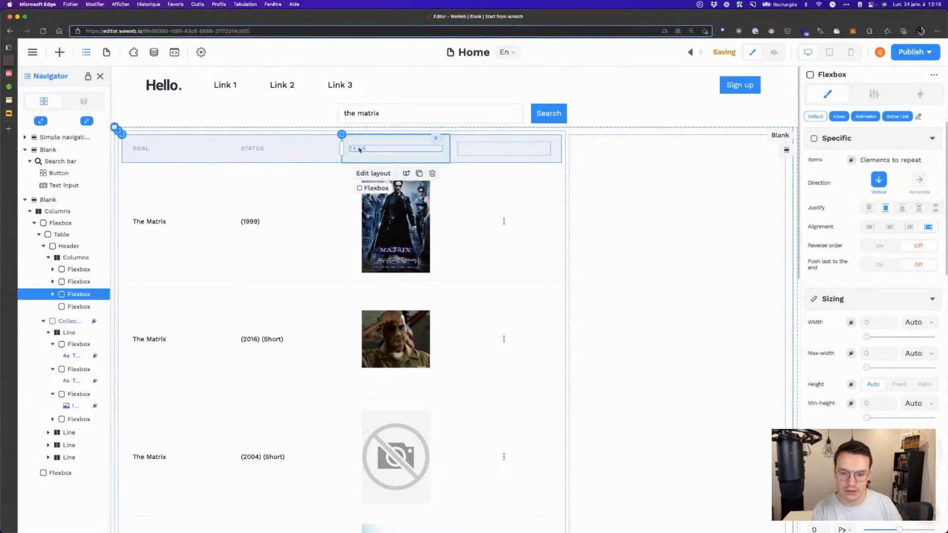
# Step: Rename the Team column header to Image
pyautogui.doubleClick(357, 148)
pyautogui.press('super+a')
pyautogui.write('IMAGE')
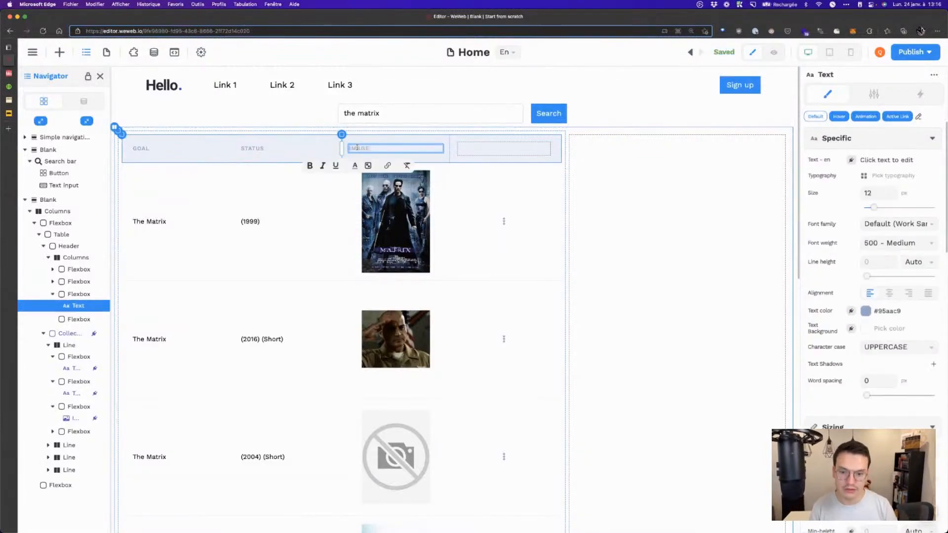
# Step: Rename the Status column header to Description
pyautogui.click(315, 147)
pyautogui.doubleClick(248, 150)
pyautogui.doubleClick(248, 150)
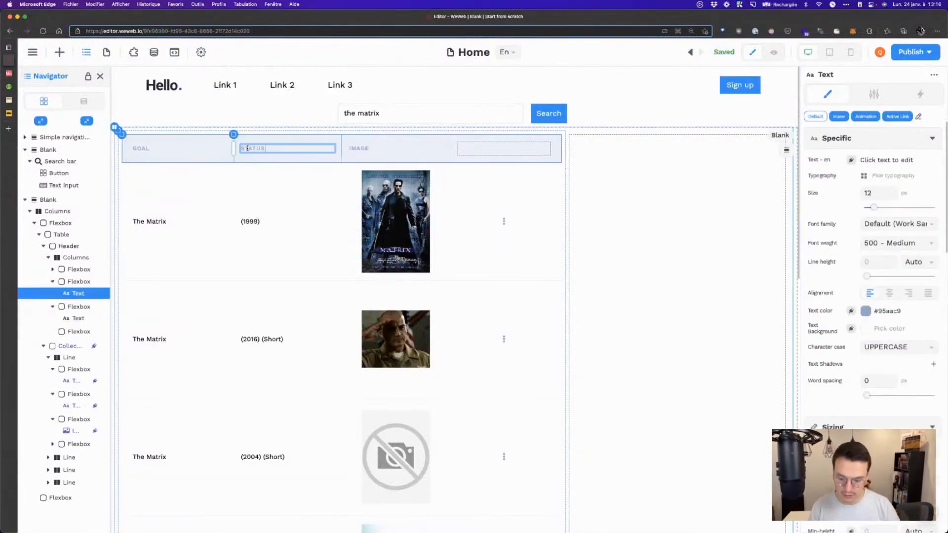
pyautogui.press('super+a')
pyautogui.write('DAT')
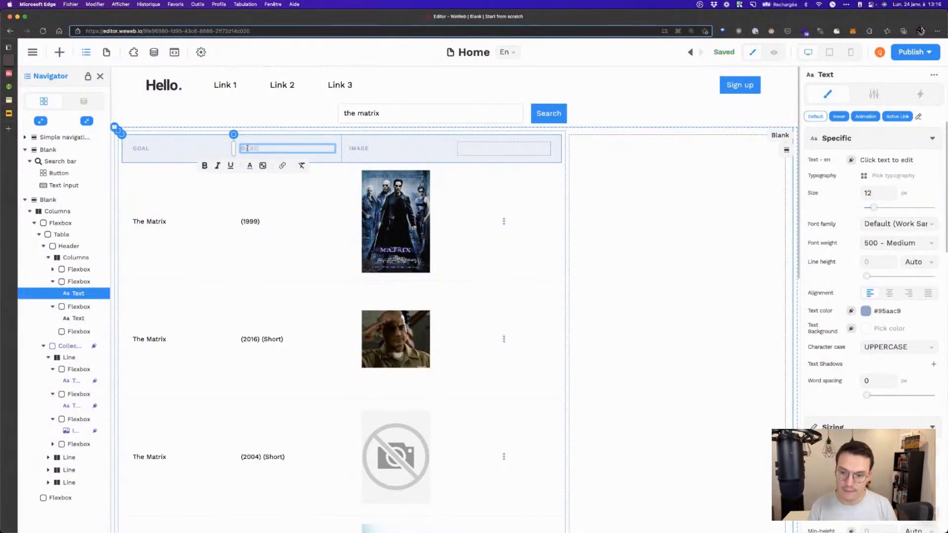
pyautogui.write('CRIPTION')
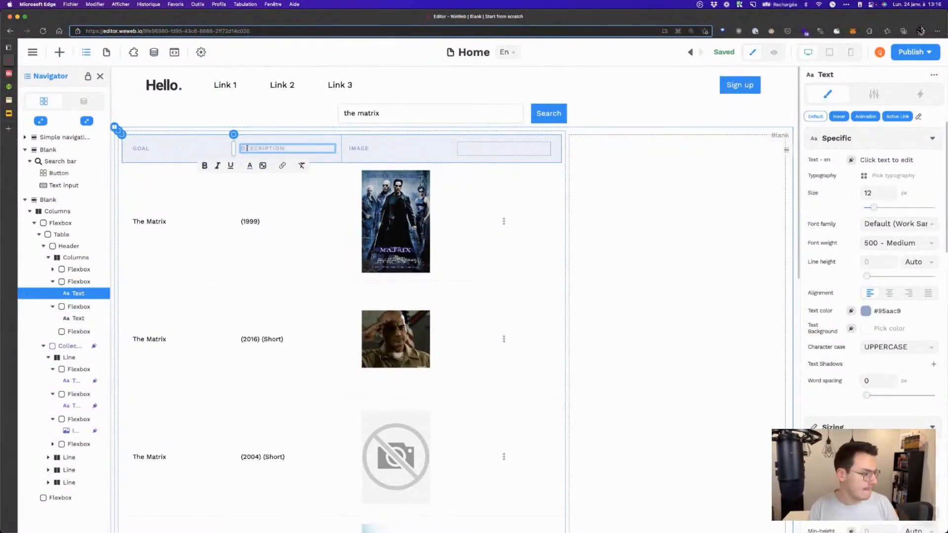
# Step: Rename the Goal column header to Title
pyautogui.click(149, 147)
pyautogui.doubleClick(151, 148)
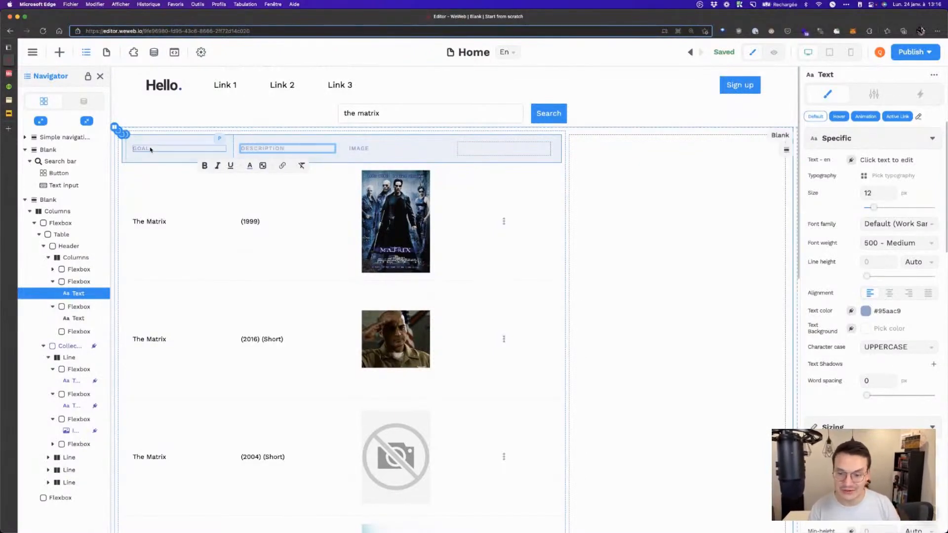
pyautogui.press('super+a')
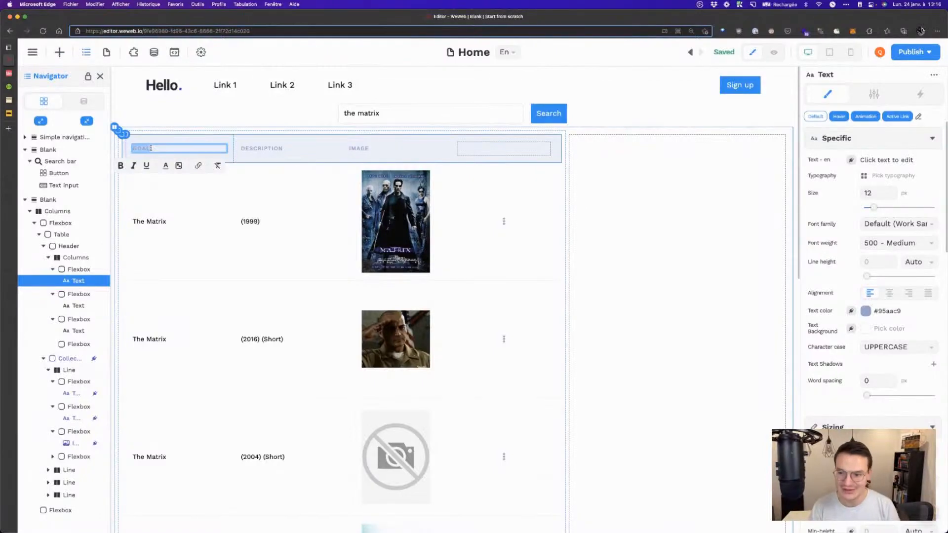
pyautogui.write('Title')
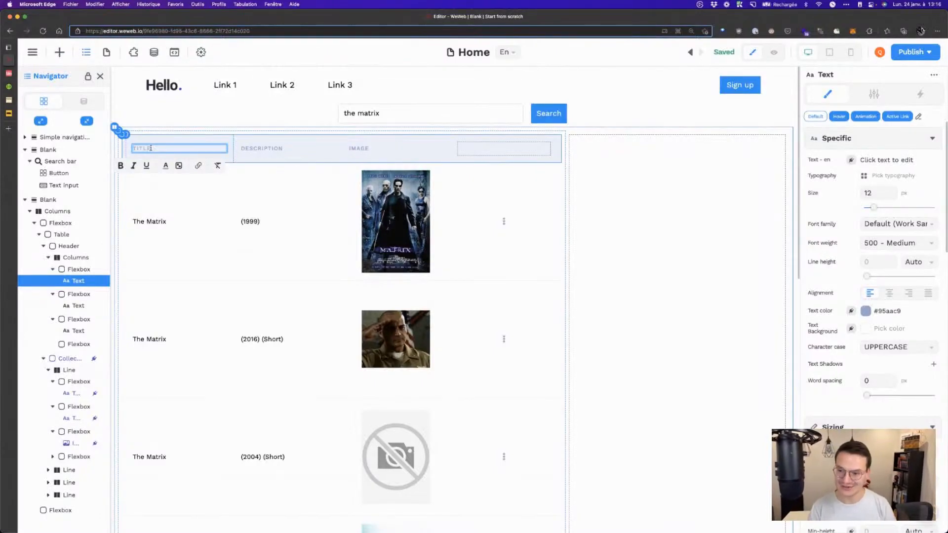
# Step: Delete the fourth column's three-dot menu cell from the movie rows and its empty cell from the table header
pyautogui.click(473, 195)
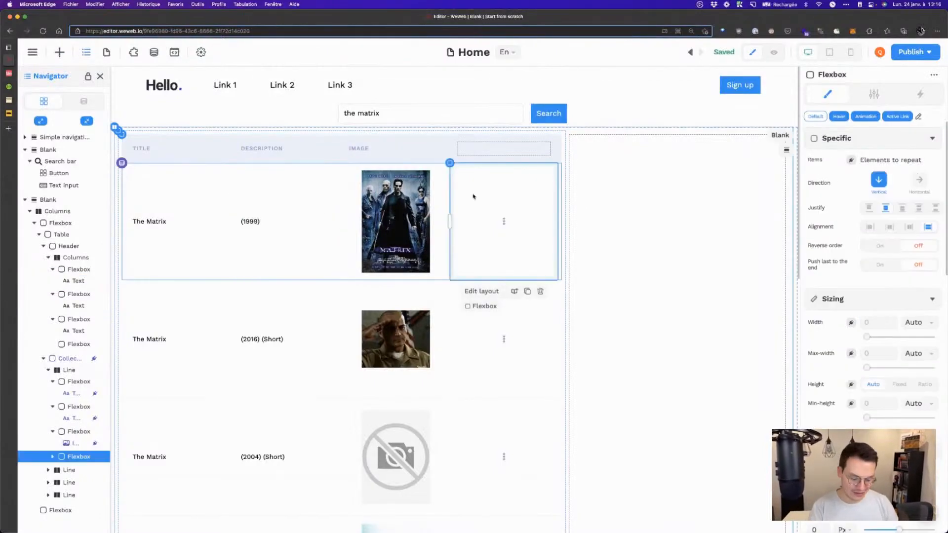
pyautogui.press('Delete')
pyautogui.click(477, 143)
pyautogui.press('Delete')
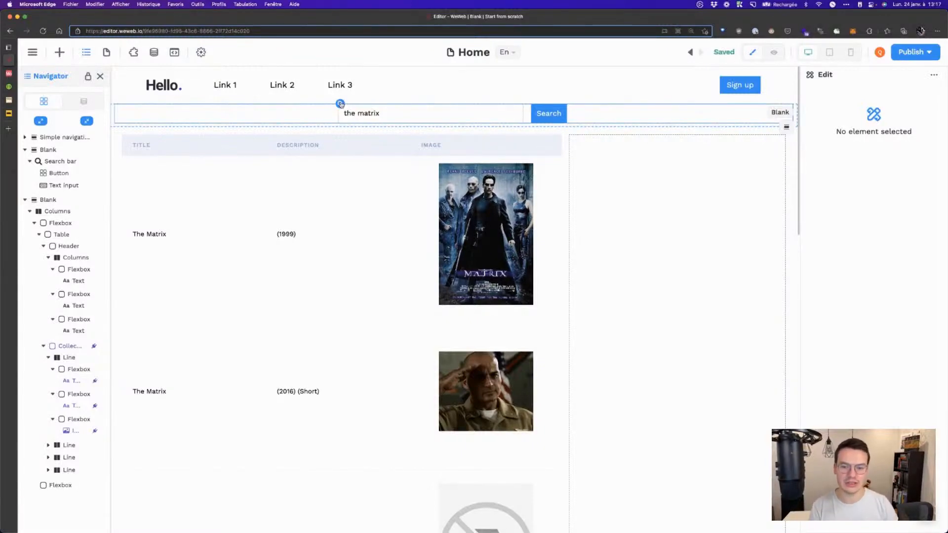
# Step: Add a workflow named "search change" to the search bar element
pyautogui.click(341, 106)
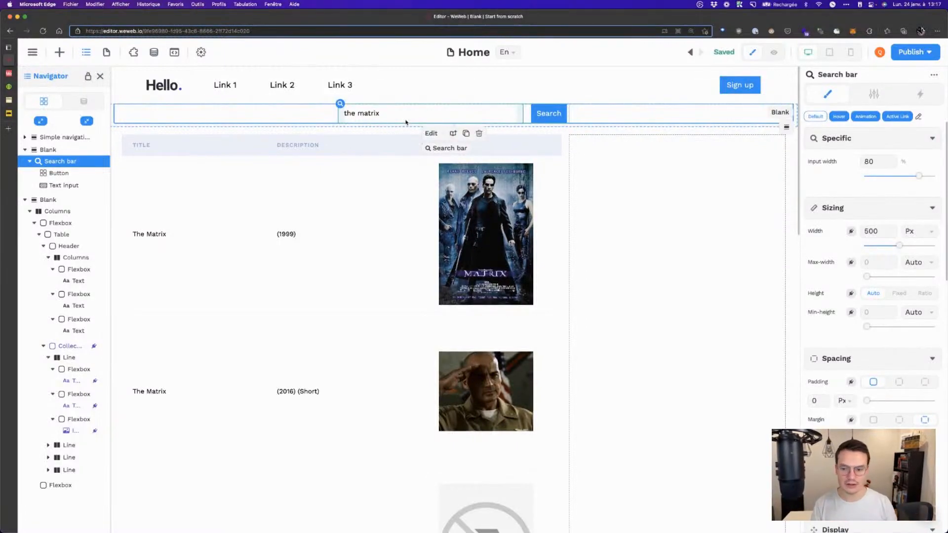
pyautogui.click(100, 78)
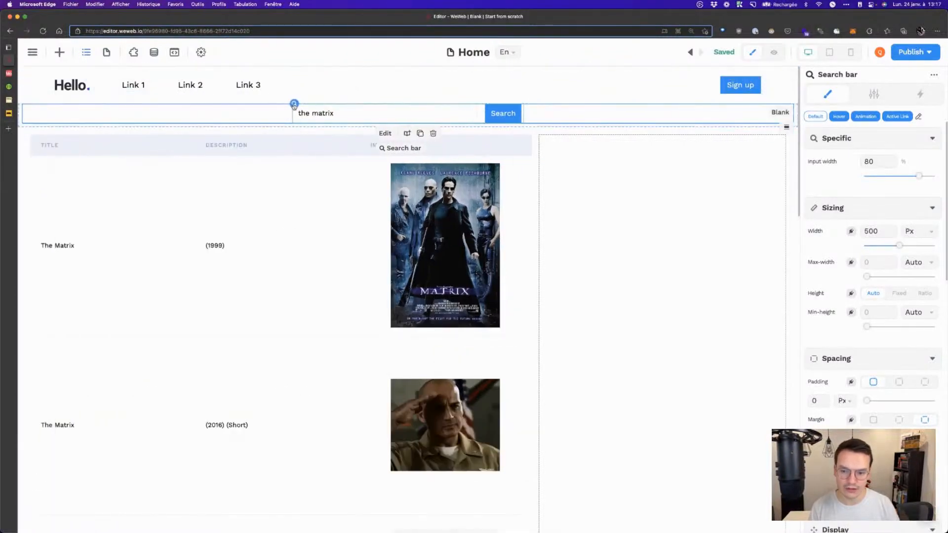
pyautogui.click(920, 93)
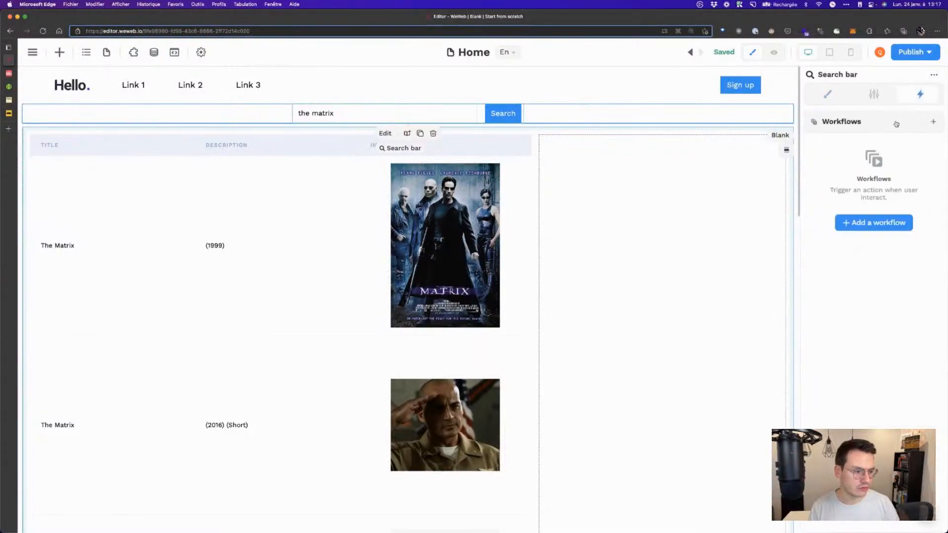
pyautogui.click(870, 223)
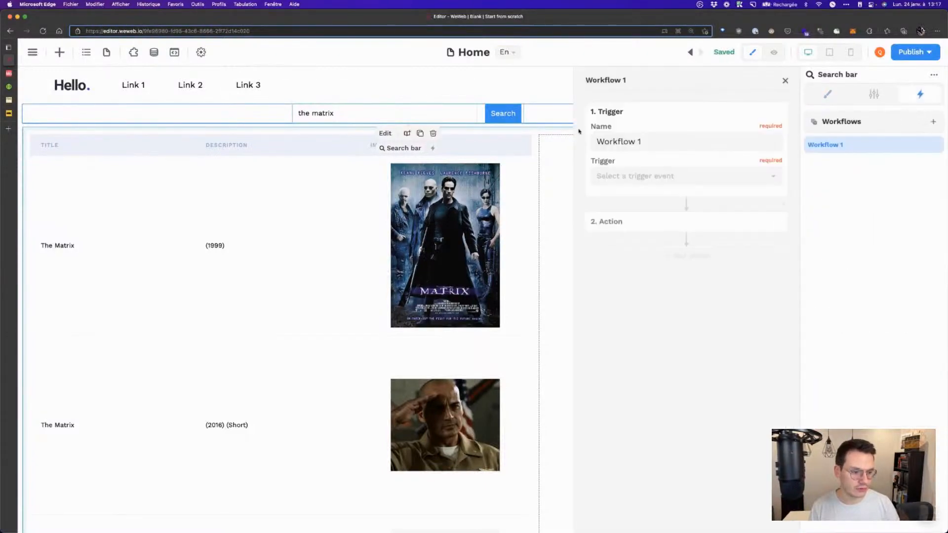
pyautogui.tripleClick(646, 144)
pyautogui.write('search ')
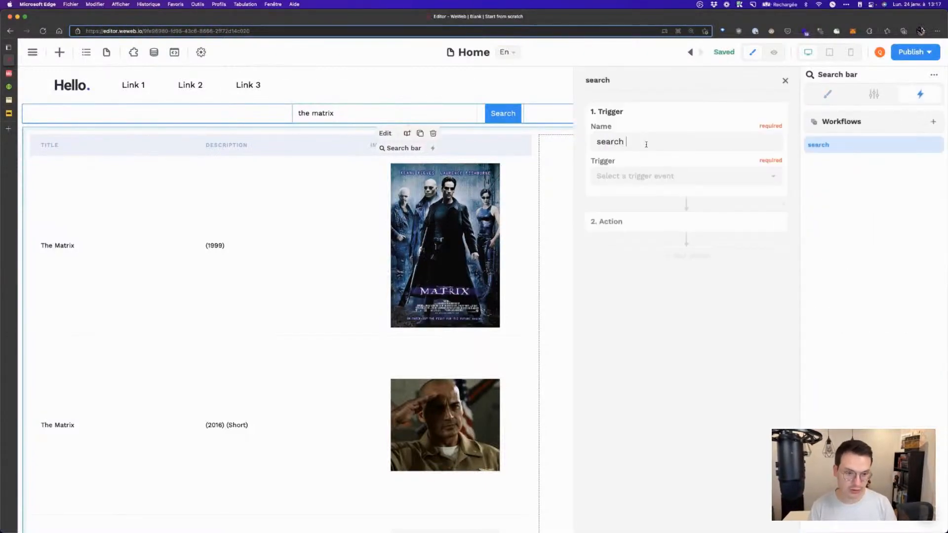
pyautogui.write('change')
# Step: Check the search bar's submit button and delay settings, and set the search change workflow's trigger to On Submit
pyautogui.click(664, 176)
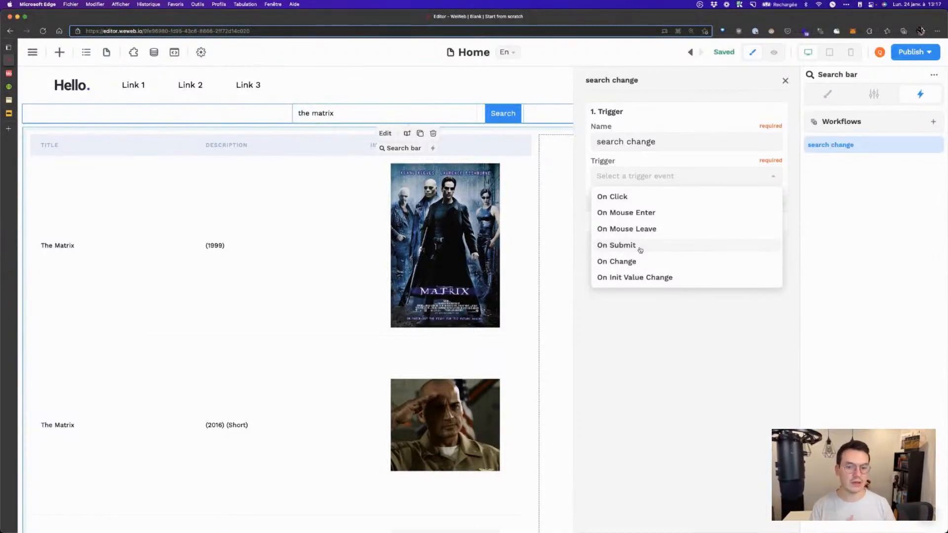
pyautogui.click(879, 93)
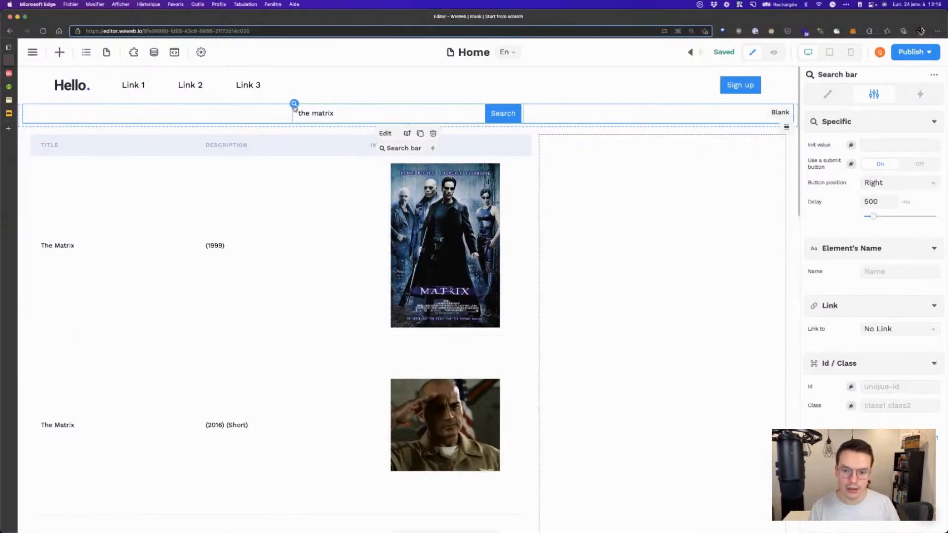
pyautogui.click(918, 98)
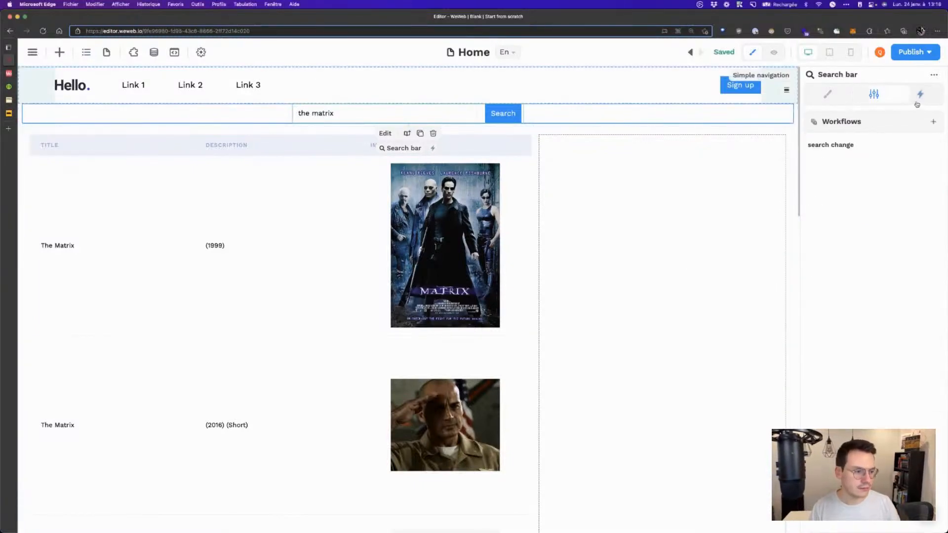
pyautogui.click(881, 144)
pyautogui.click(641, 177)
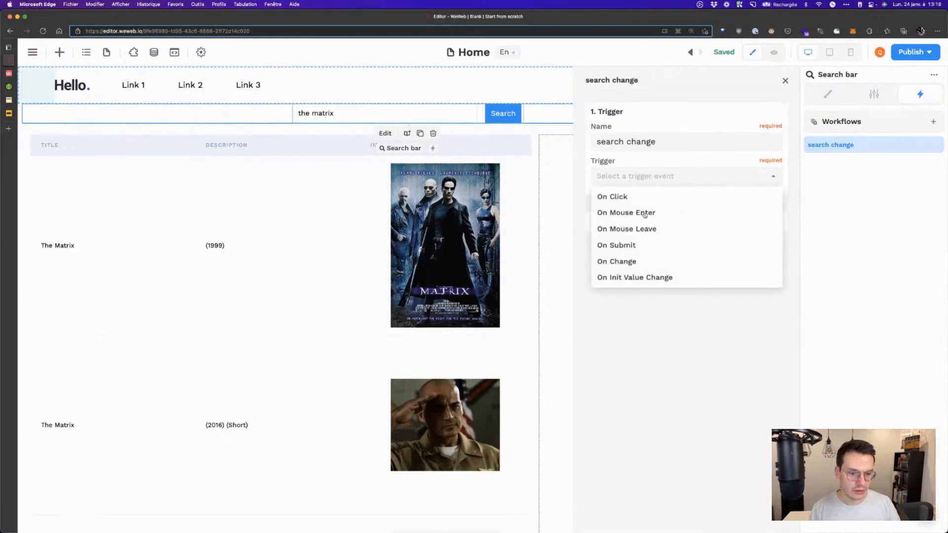
pyautogui.click(638, 245)
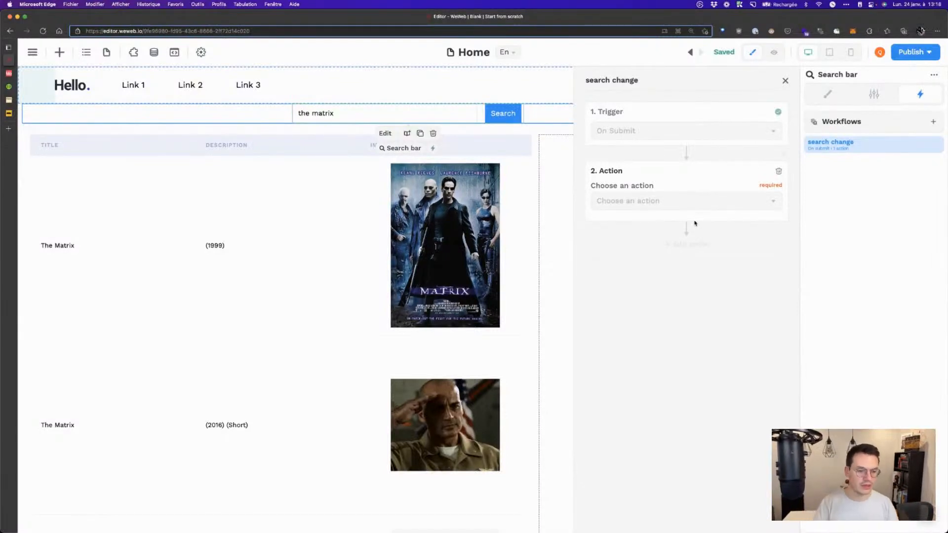
# Step: Set the workflow's action to Fetch Collection for the Movies collection
pyautogui.click(653, 201)
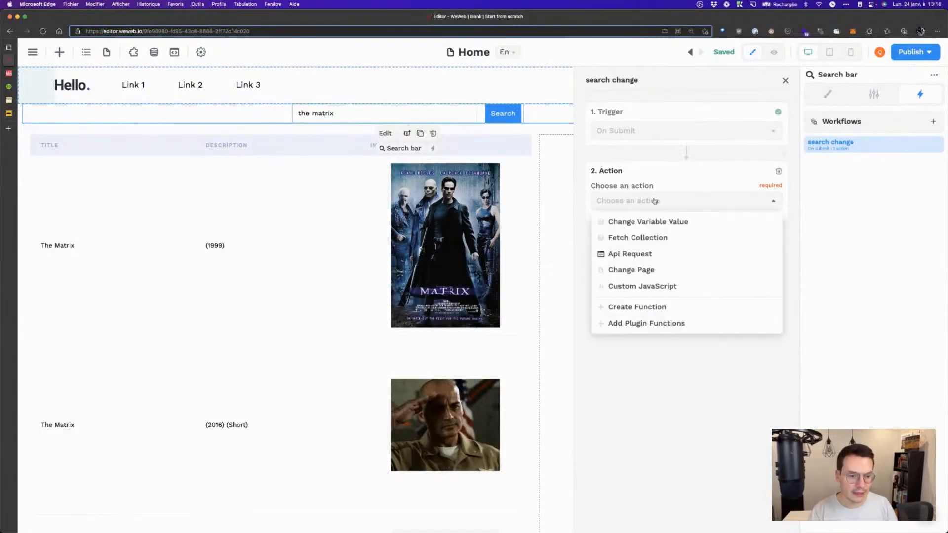
pyautogui.click(657, 239)
pyautogui.click(647, 235)
pyautogui.click(647, 257)
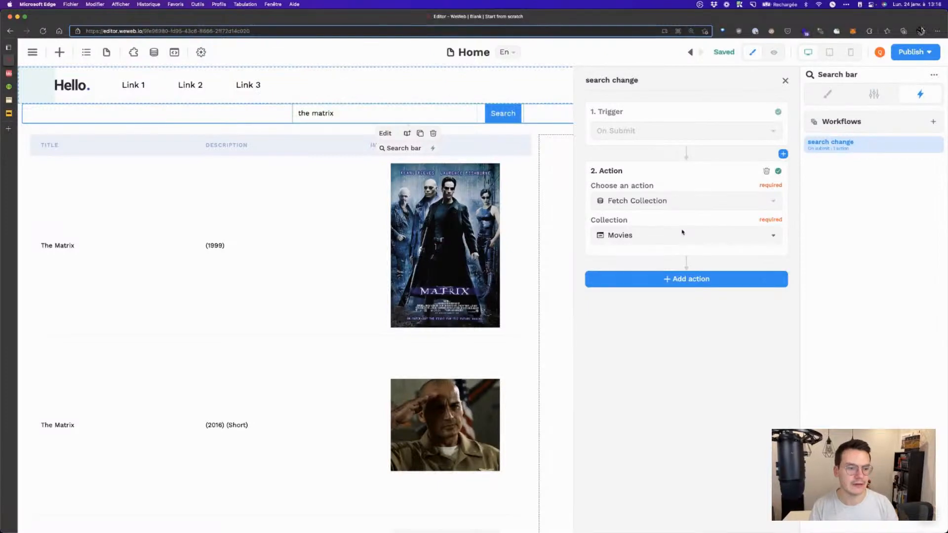
# Step: Preview the page, search for "saving private ryan" and review the movie rows in the table
pyautogui.click(774, 52)
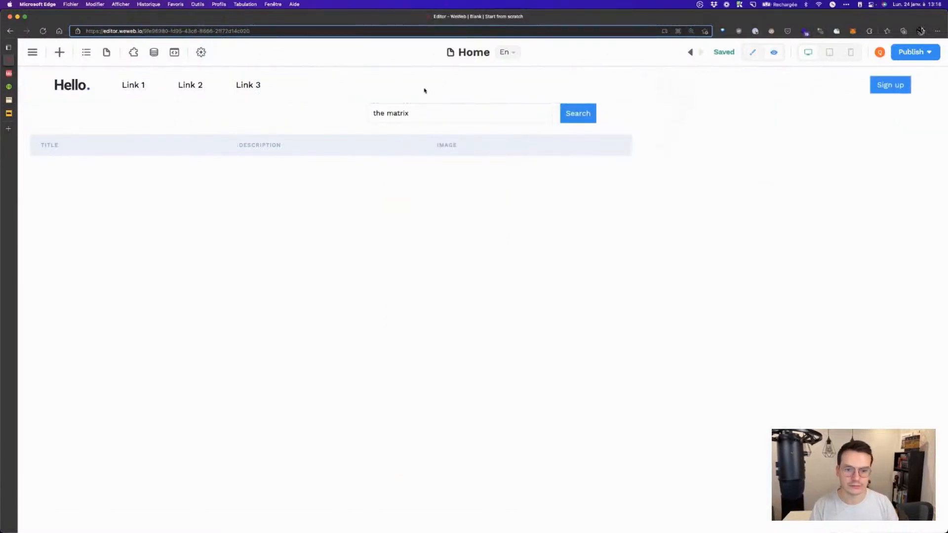
pyautogui.click(427, 116)
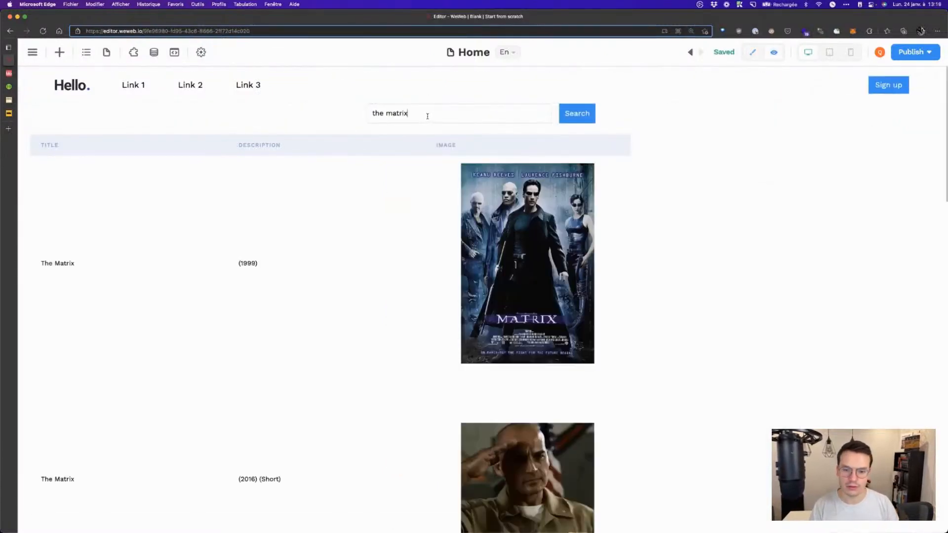
pyautogui.tripleClick(428, 116)
pyautogui.press('BackSpace')
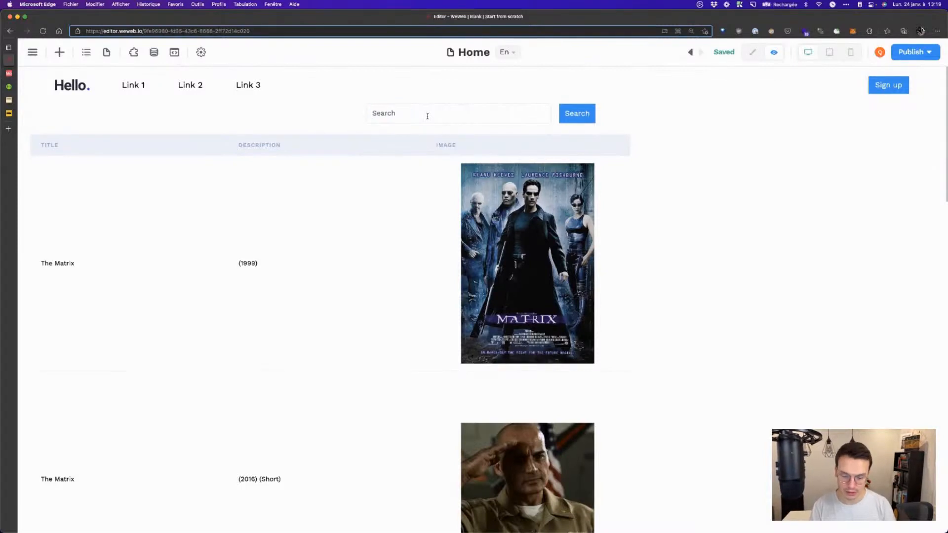
pyautogui.write('saving ')
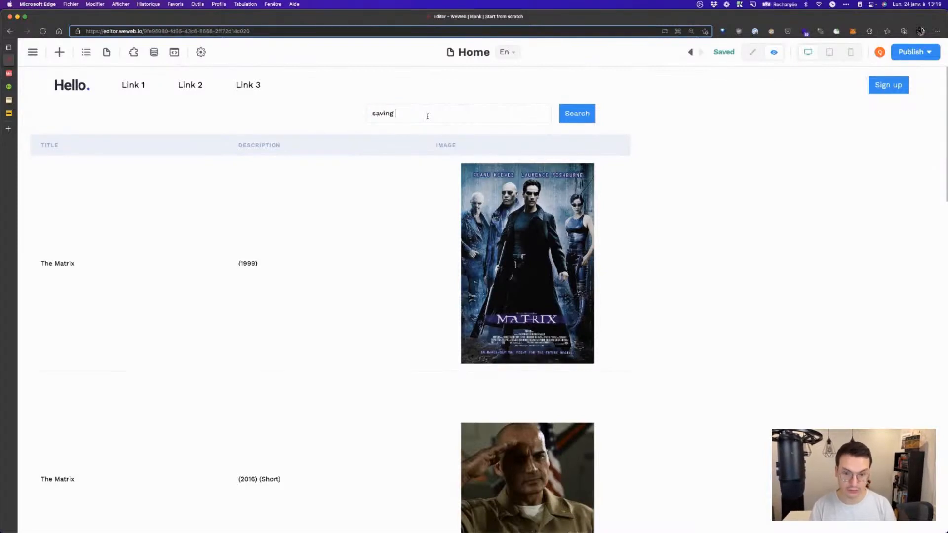
pyautogui.write('private rya')
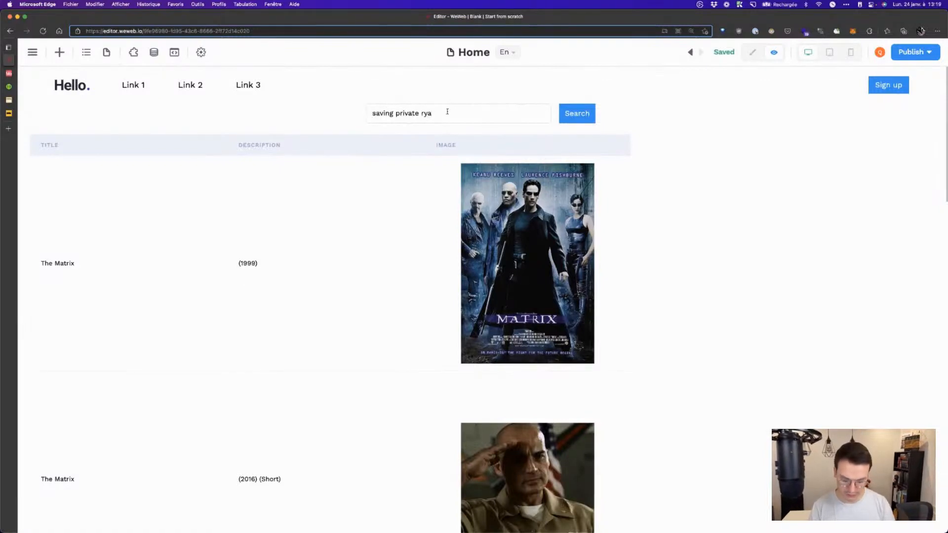
pyautogui.write('n')
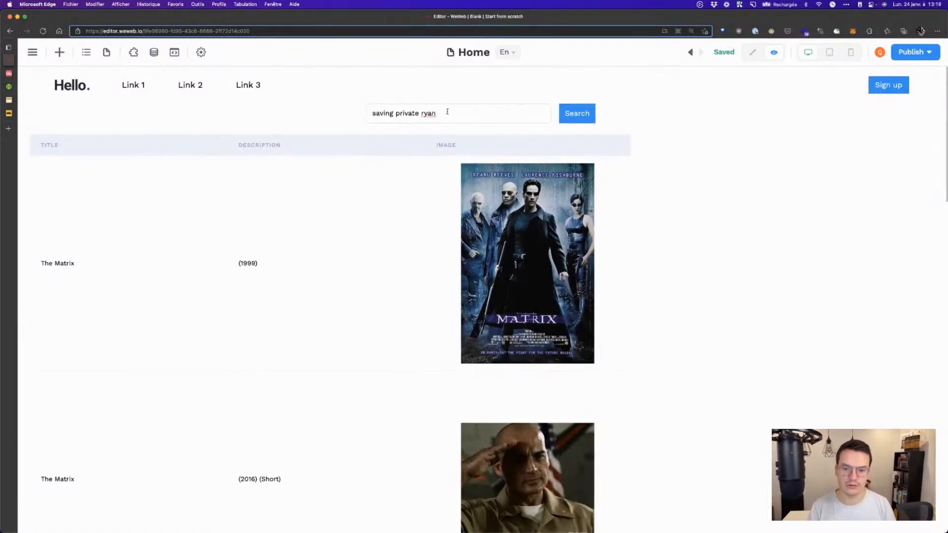
pyautogui.press('Return')
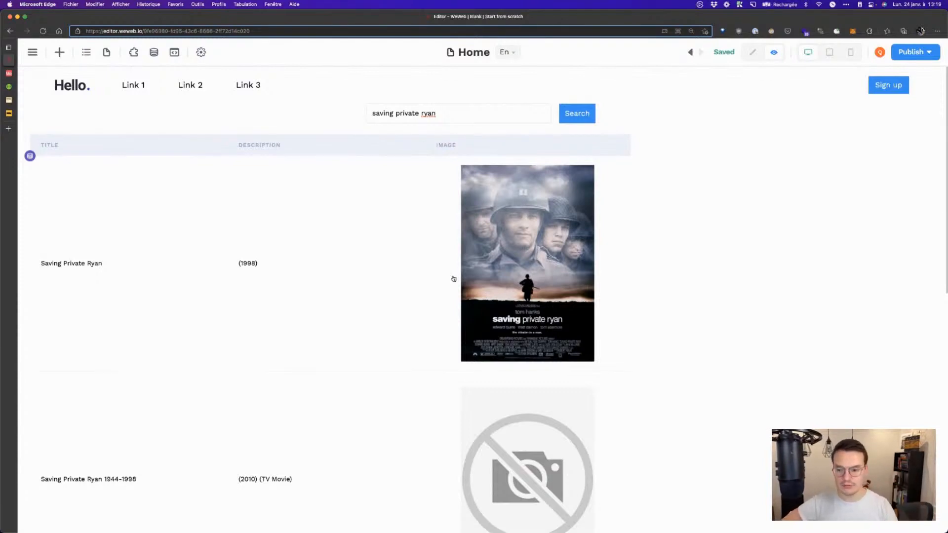
pyautogui.scroll(-1, 452, 275)
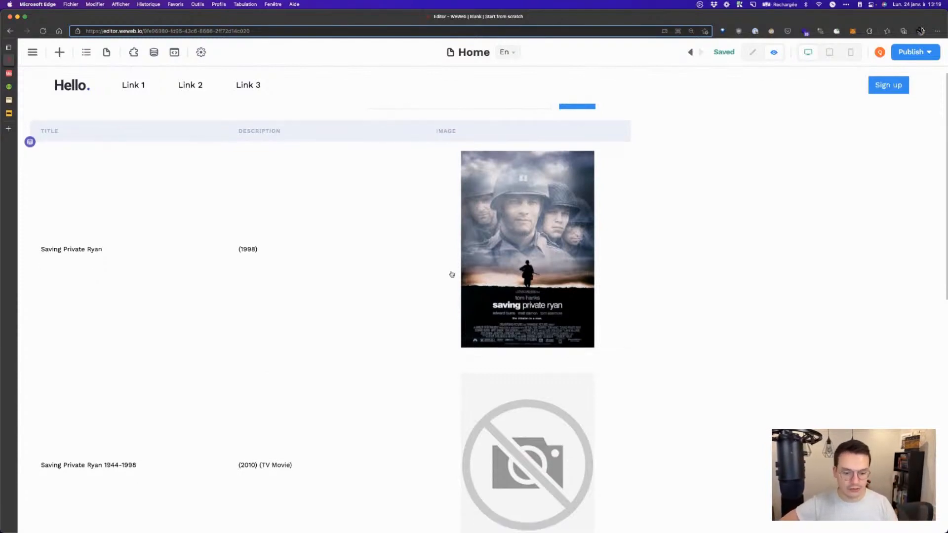
pyautogui.scroll(-6, 450, 275)
pyautogui.scroll(-3, 449, 275)
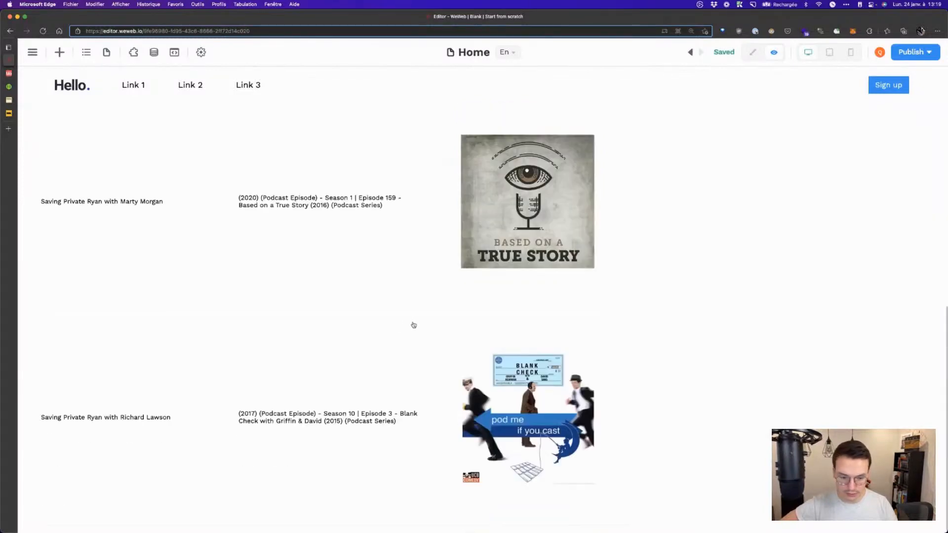
pyautogui.scroll(6, 421, 423)
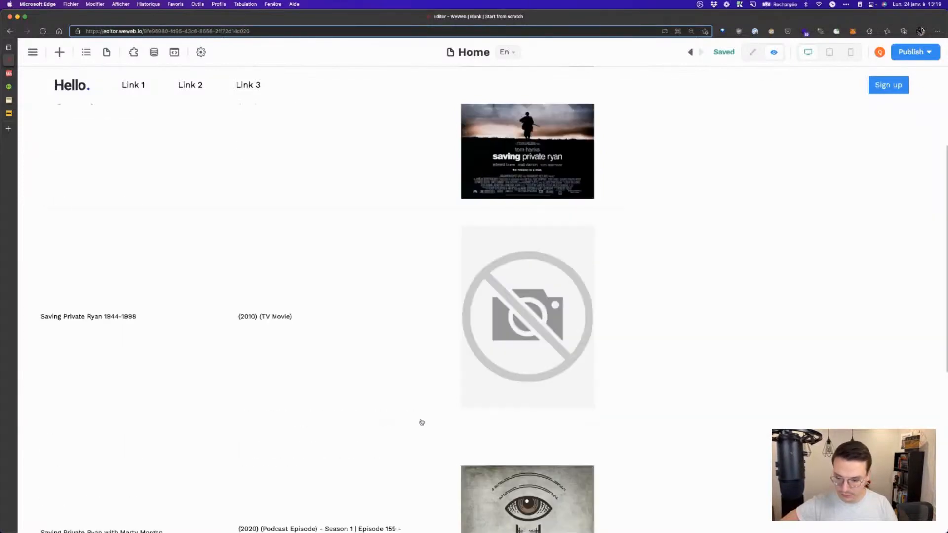
pyautogui.scroll(3, 421, 423)
# Step: Clear the previous query from the previewed page's search bar and search for "dune"
pyautogui.moveTo(447, 113); pyautogui.dragTo(377, 107)
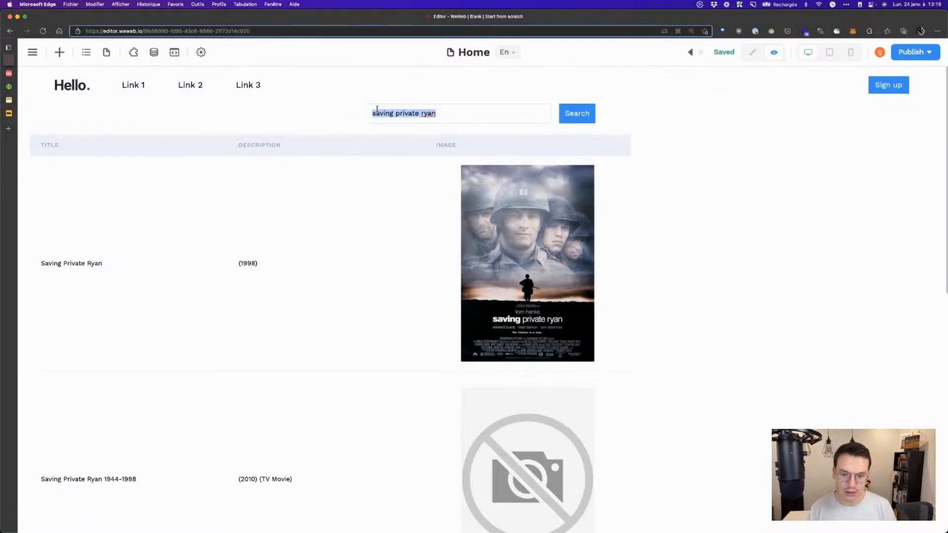
pyautogui.press('BackSpace')
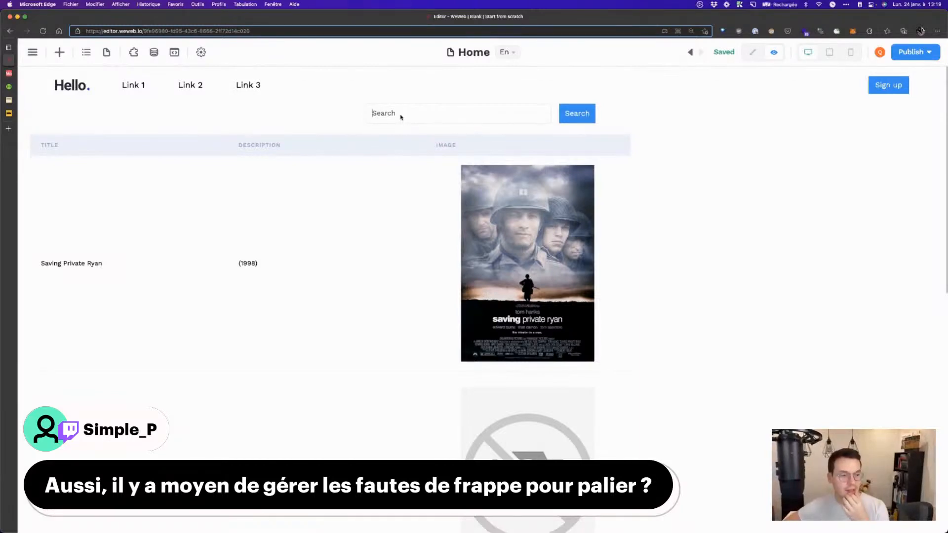
pyautogui.click(401, 116)
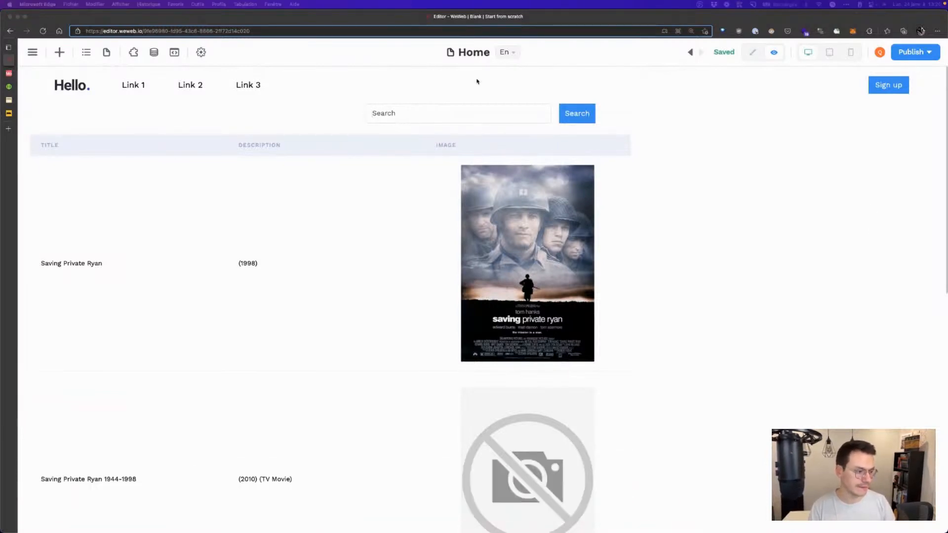
pyautogui.click(398, 113)
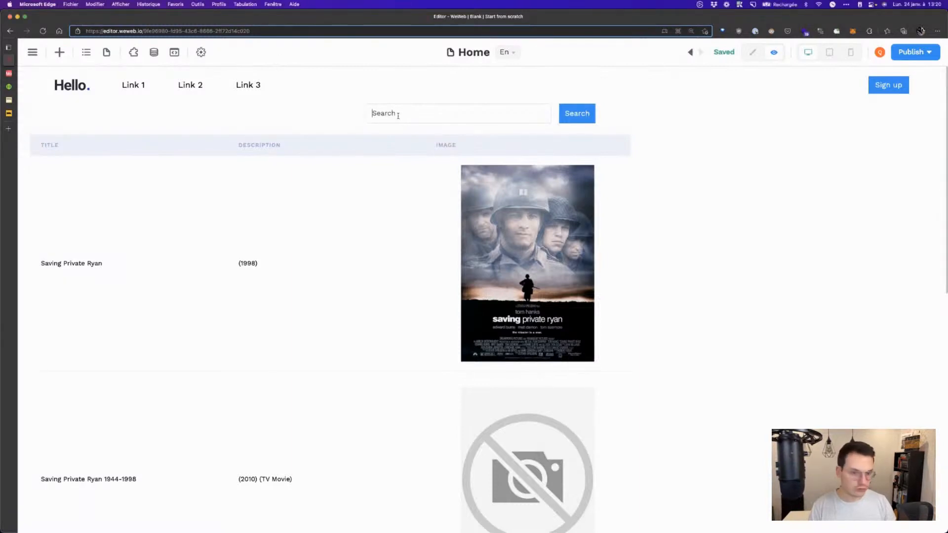
pyautogui.write('dune')
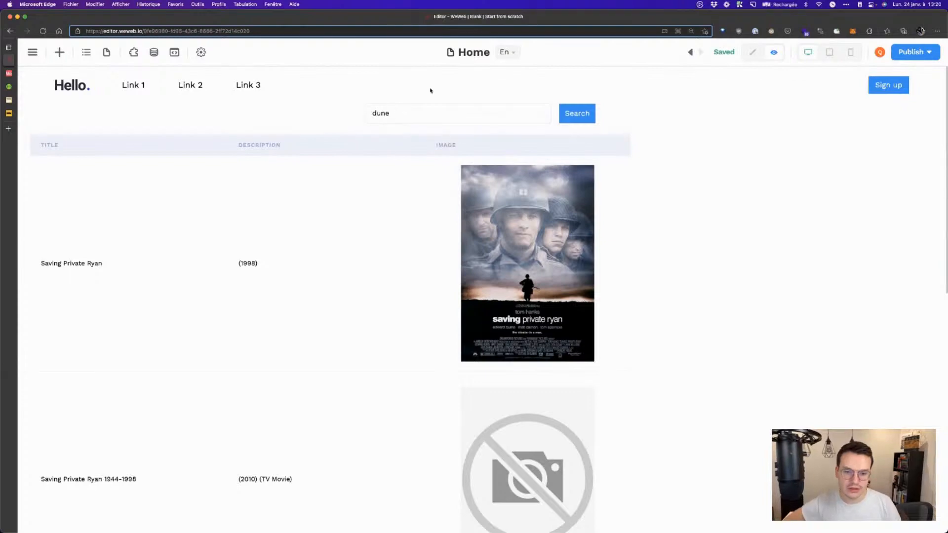
# Step: Review the titles, descriptions and poster images in the movie table for the "dune" search
pyautogui.scroll(-1, 475, 270)
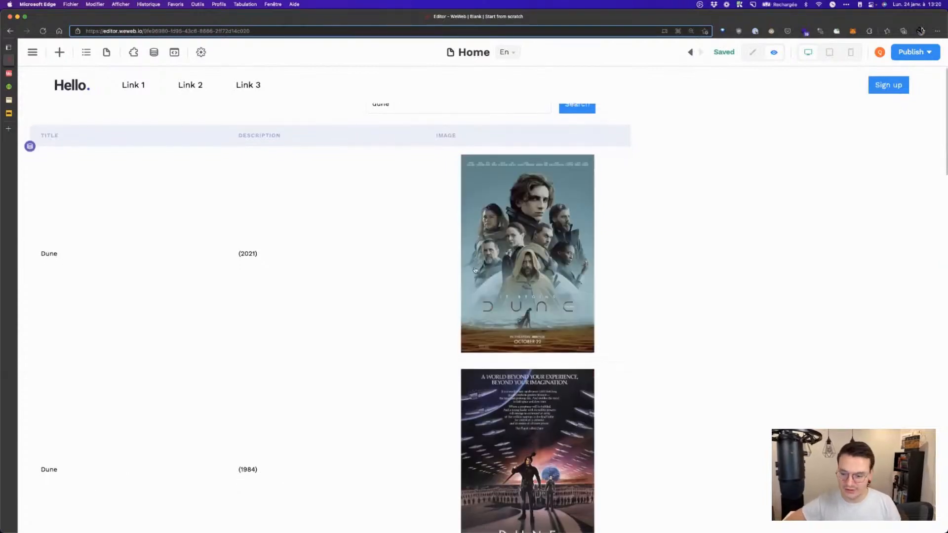
pyautogui.scroll(-1, 440, 274)
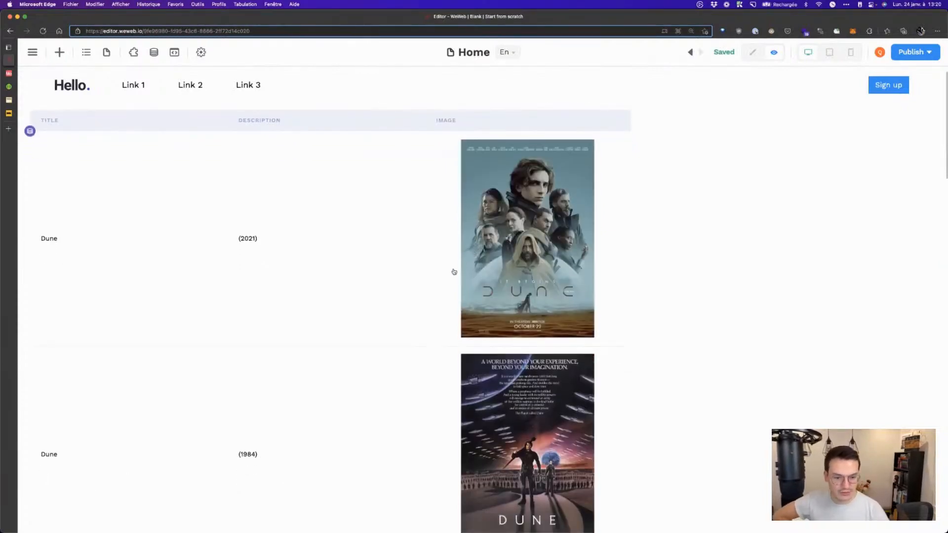
pyautogui.scroll(-5, 454, 272)
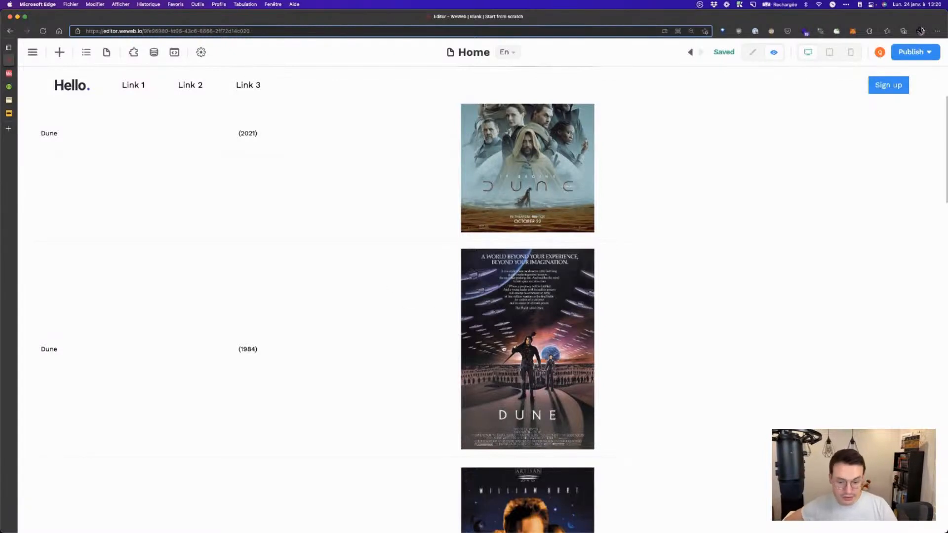
pyautogui.scroll(-5, 376, 304)
pyautogui.scroll(-5, 377, 303)
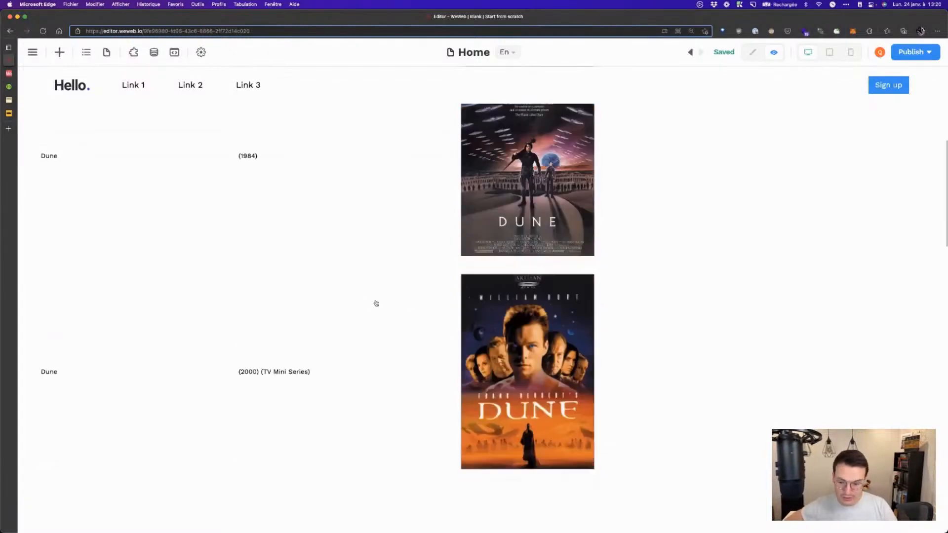
pyautogui.scroll(-2, 395, 321)
pyautogui.scroll(-3, 447, 306)
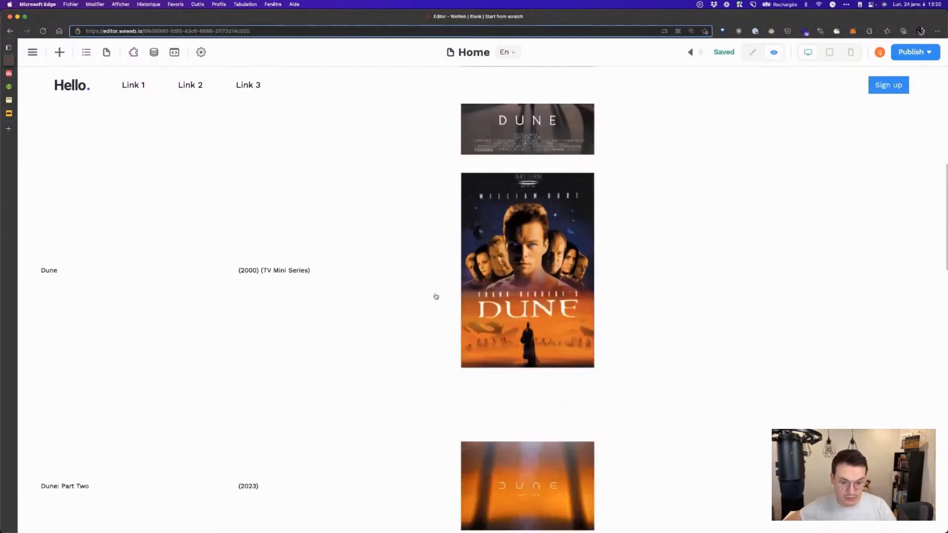
pyautogui.scroll(-15, 436, 296)
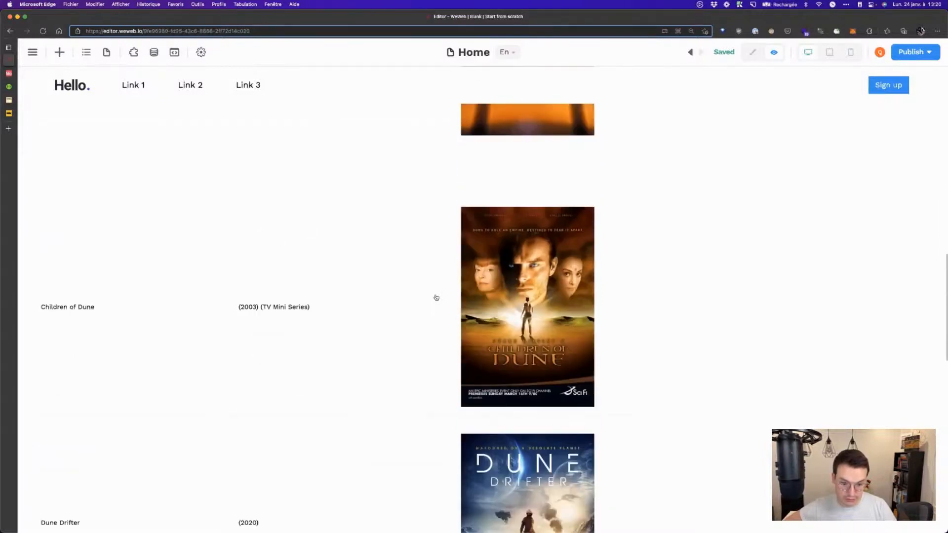
pyautogui.scroll(-4, 437, 297)
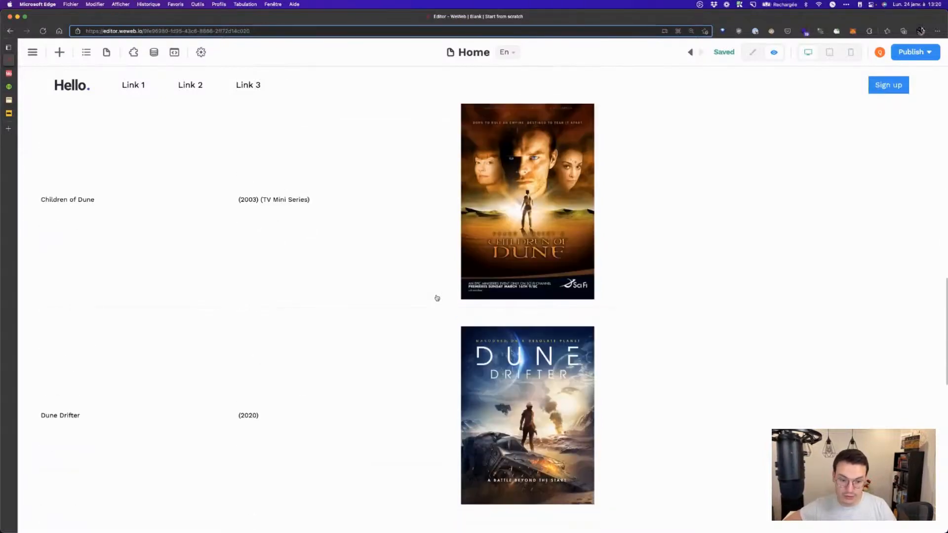
pyautogui.scroll(20, 440, 291)
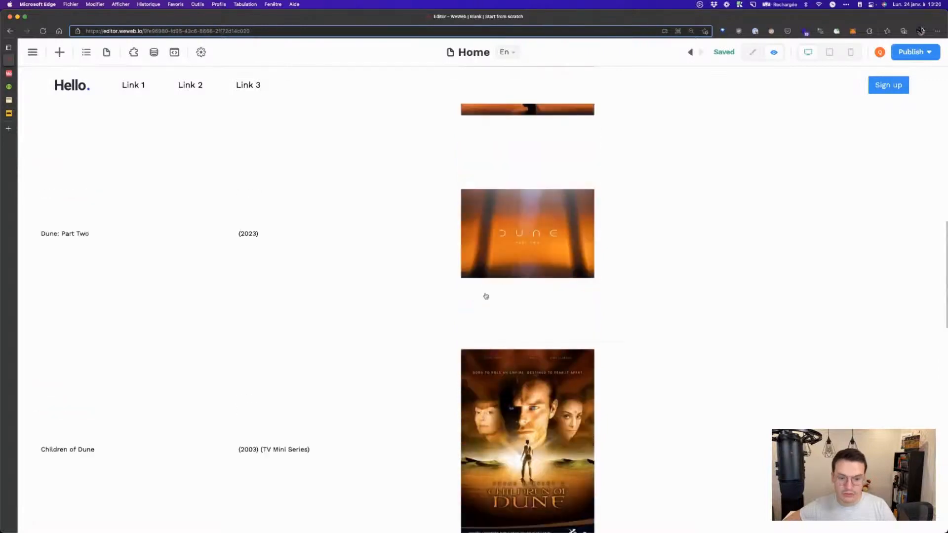
pyautogui.scroll(8, 392, 244)
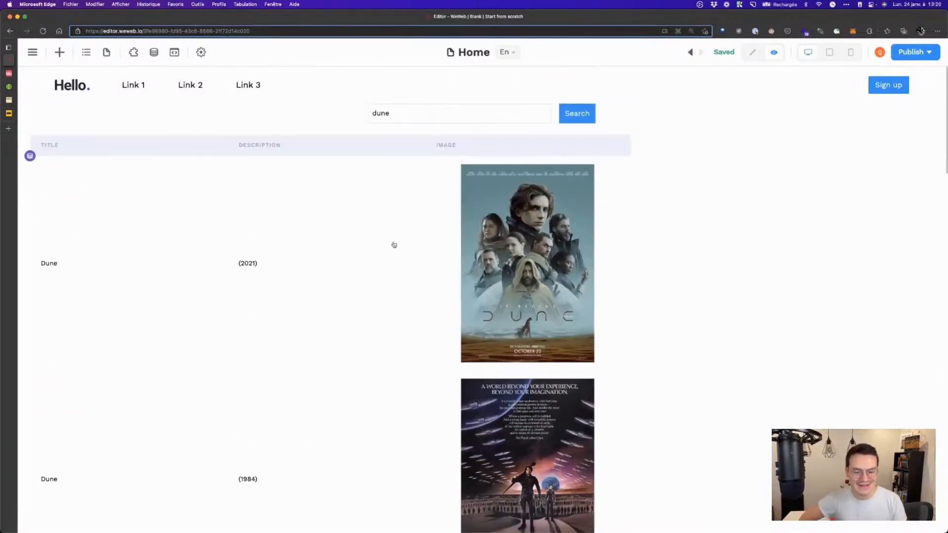
# Step: Replace the query in the search bar and search for "interstellar"
pyautogui.doubleClick(379, 114)
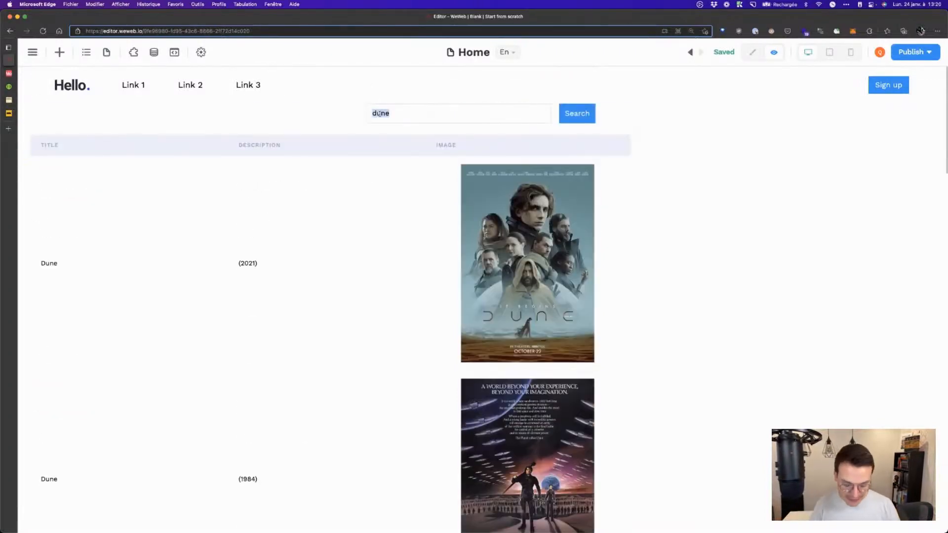
pyautogui.write('interst')
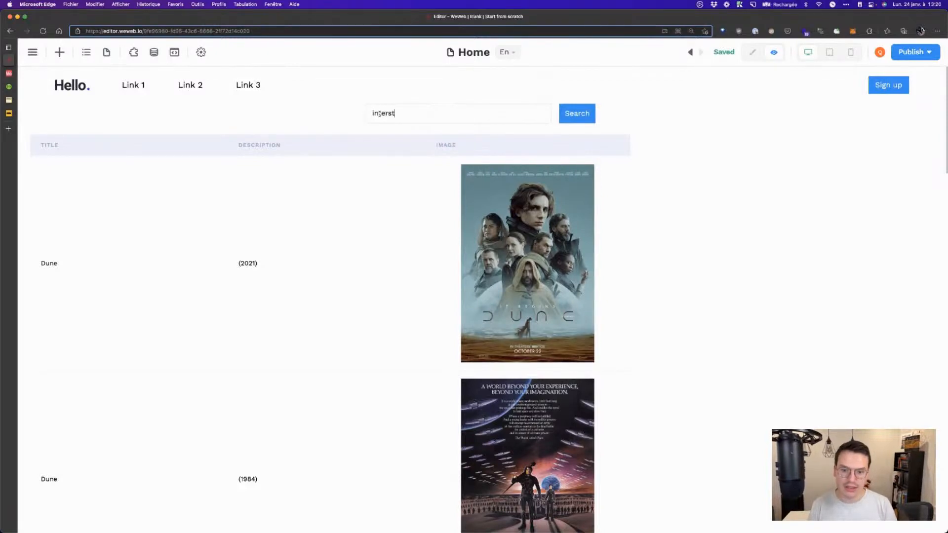
pyautogui.write('ellar')
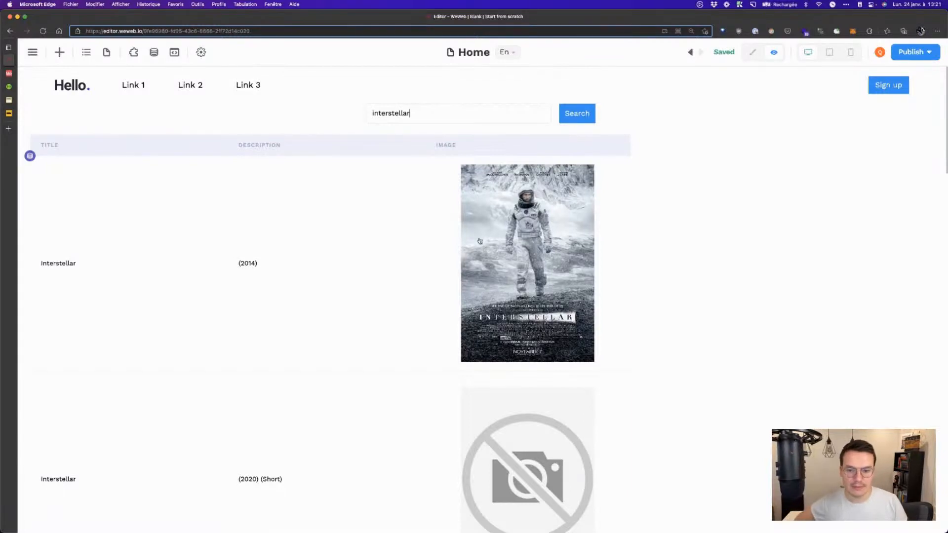
# Step: Return to editing mode and check the website and component variables in the Navigator
pyautogui.click(753, 52)
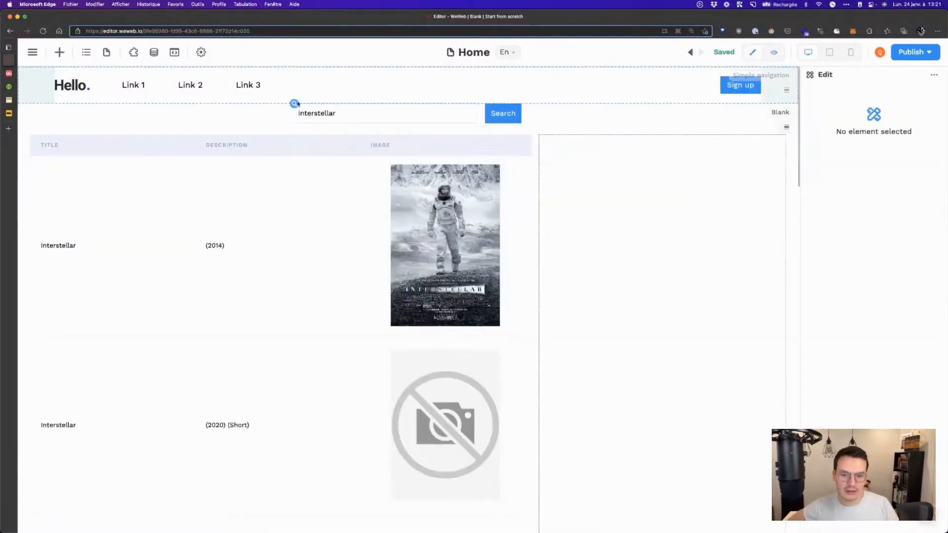
pyautogui.click(86, 52)
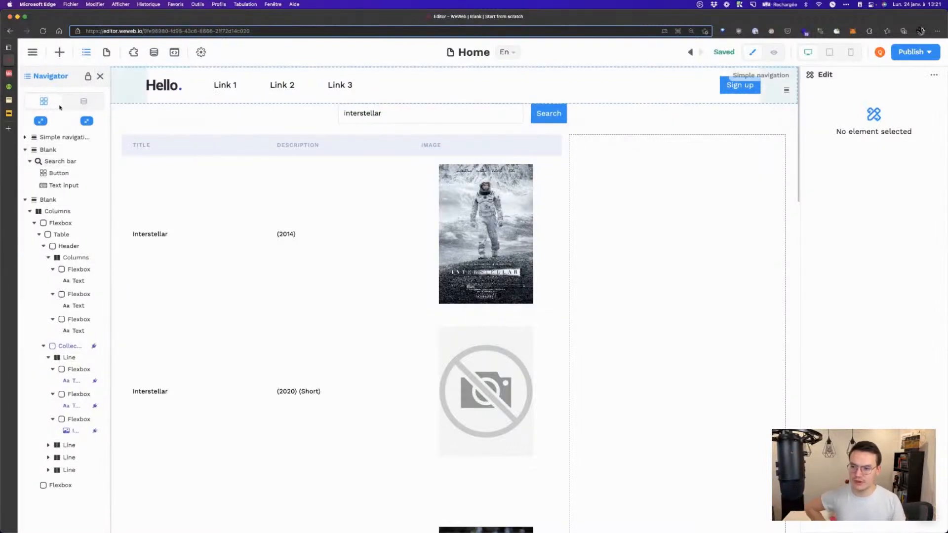
pyautogui.click(78, 102)
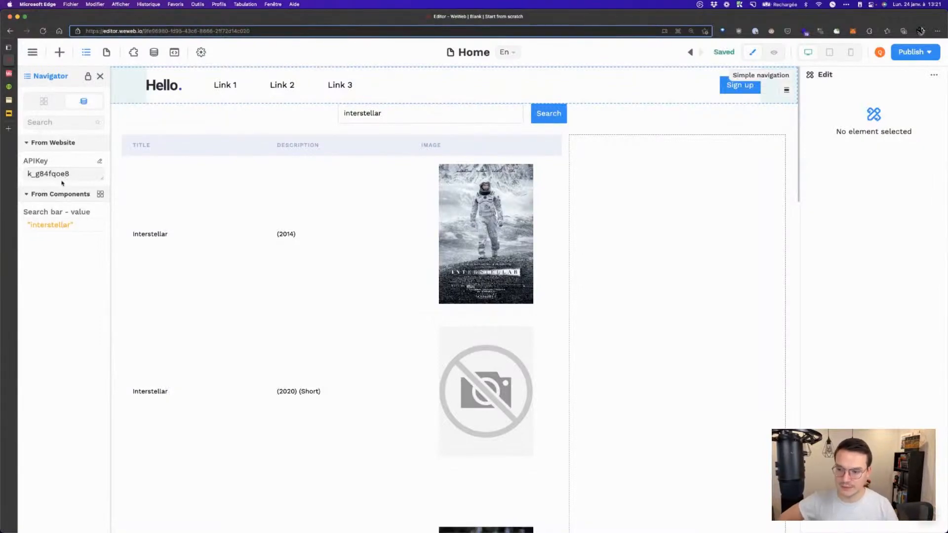
# Step: Inspect the URL formula in the movies collection's configuration and continue to its pagination stage
pyautogui.click(153, 57)
pyautogui.click(161, 172)
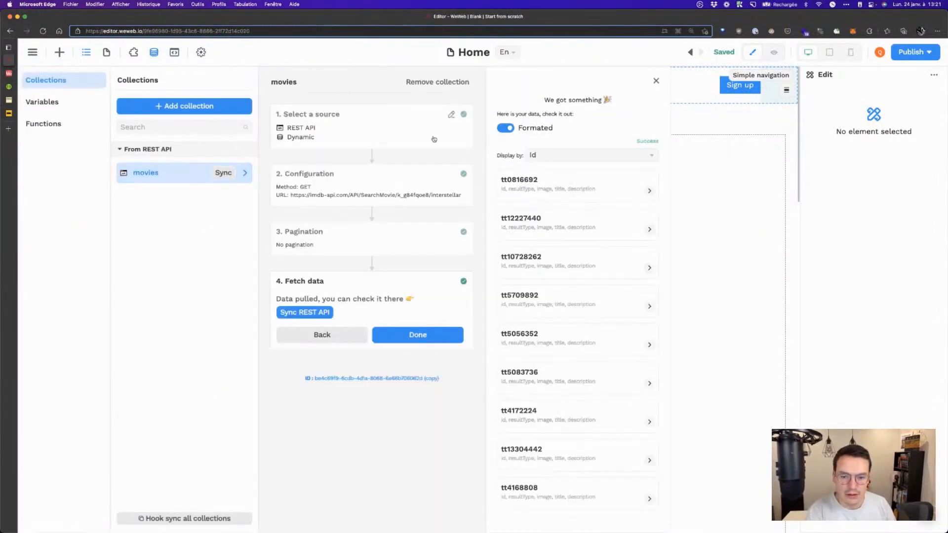
pyautogui.click(404, 179)
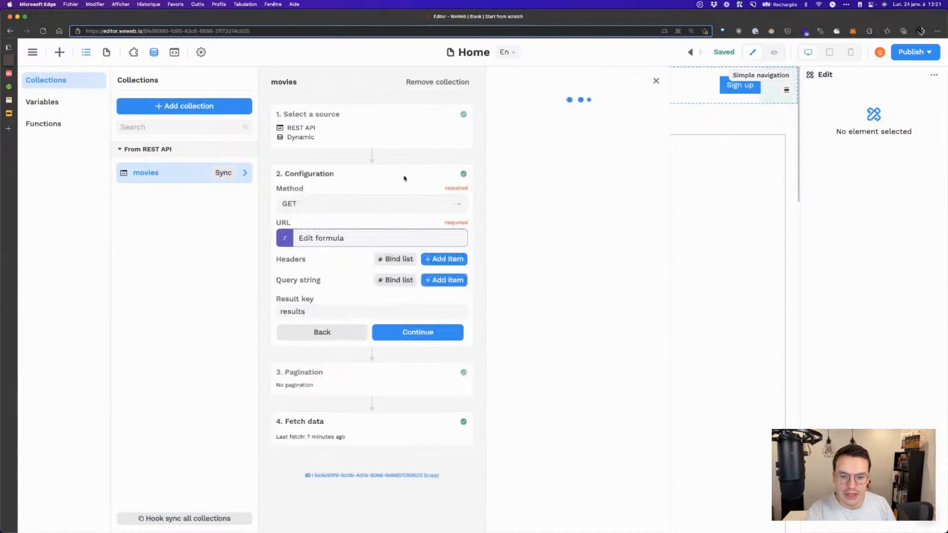
pyautogui.click(367, 238)
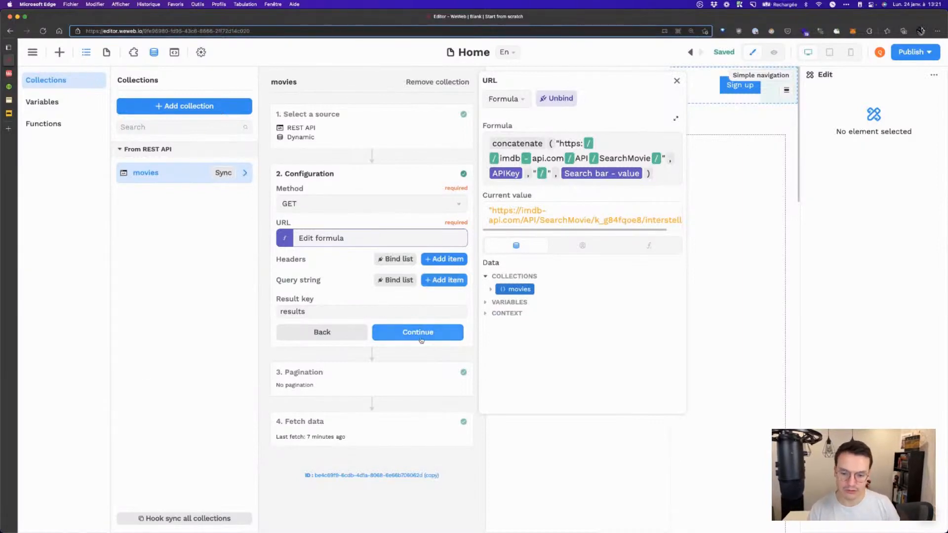
pyautogui.click(417, 332)
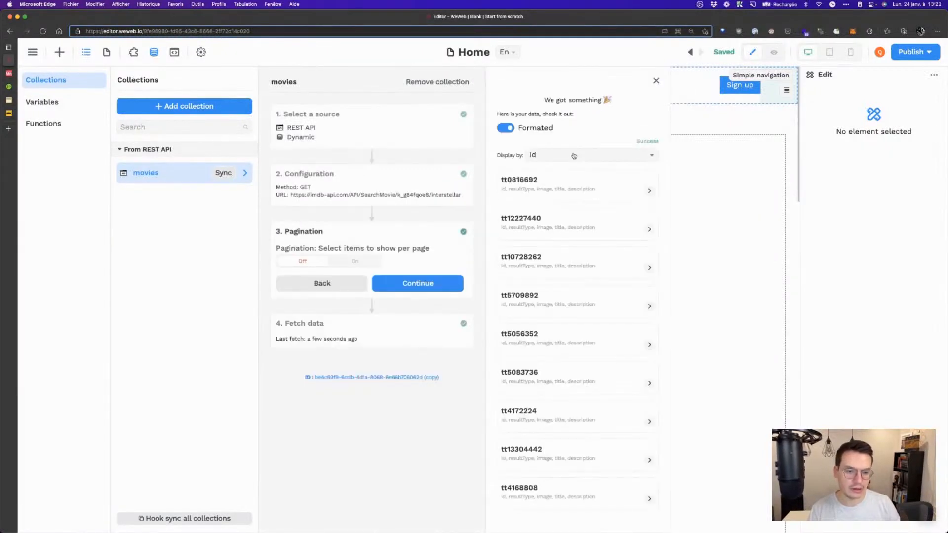
# Step: Display the fetched movies by Title in the data preview and close the collection
pyautogui.click(573, 156)
pyautogui.click(558, 218)
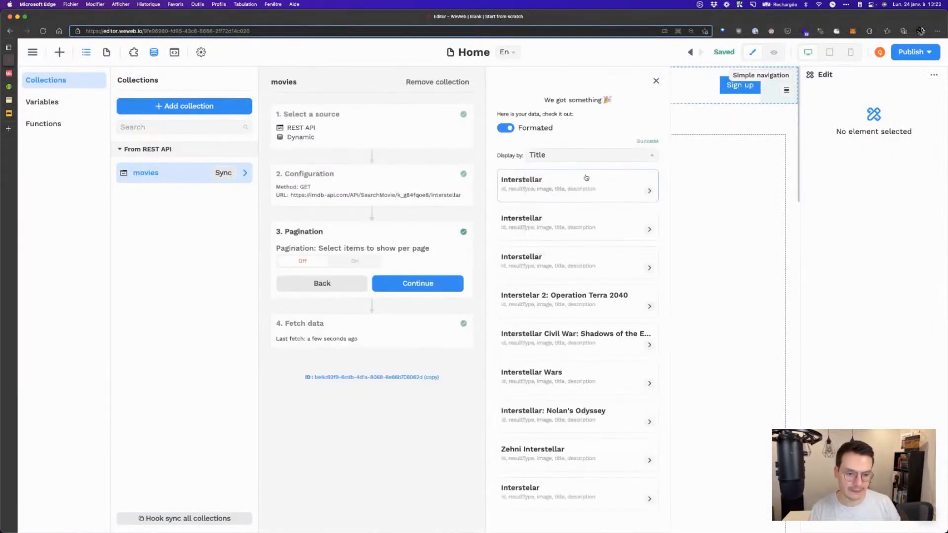
pyautogui.click(657, 80)
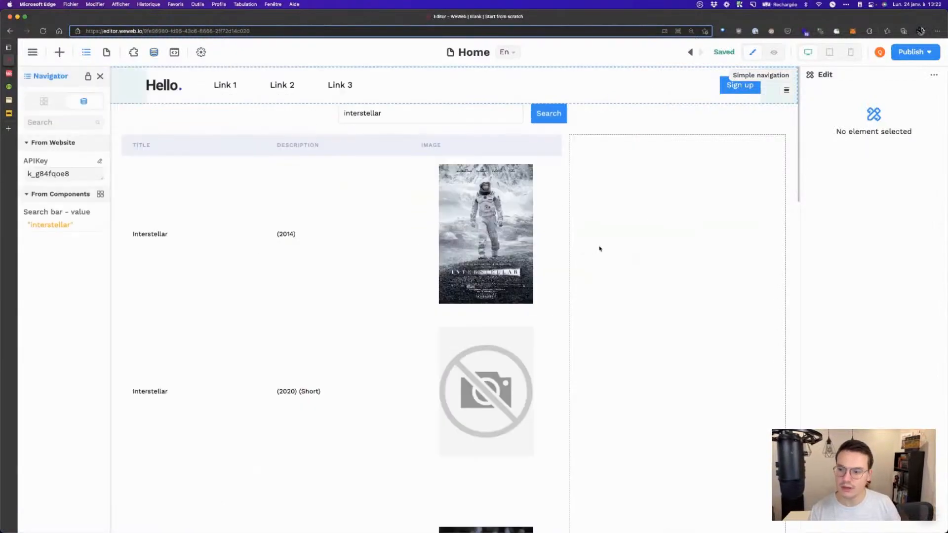
# Step: Add a form with an email input and a Submit button to the empty column beside the movie table
pyautogui.click(599, 248)
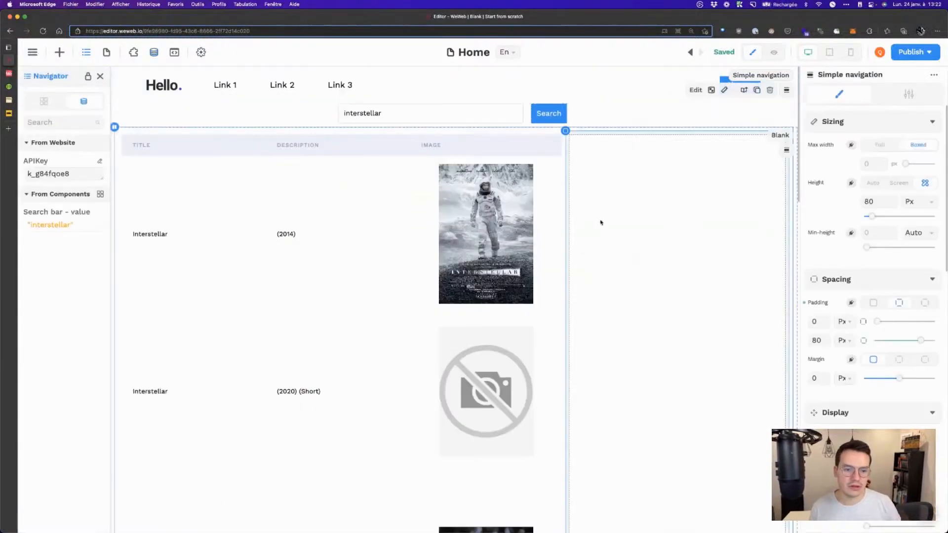
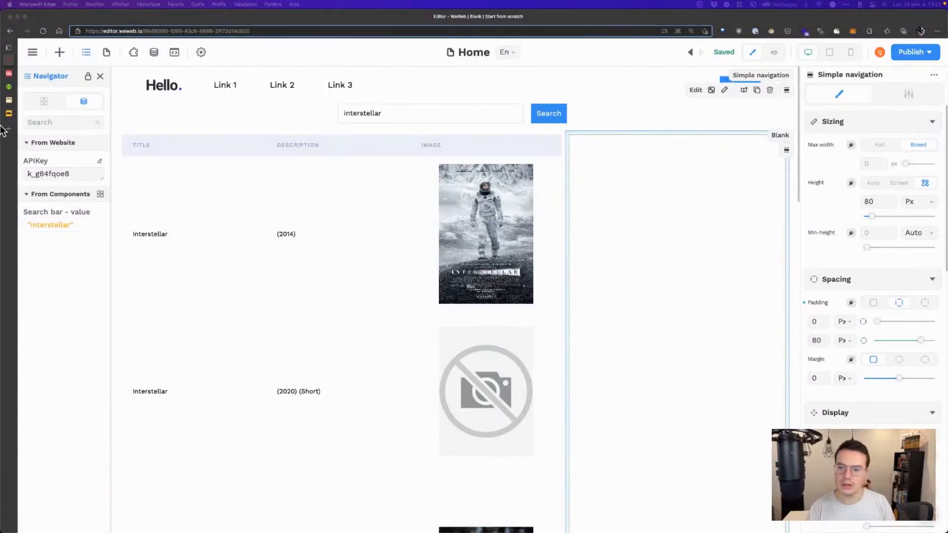
pyautogui.click(63, 53)
pyautogui.click(60, 52)
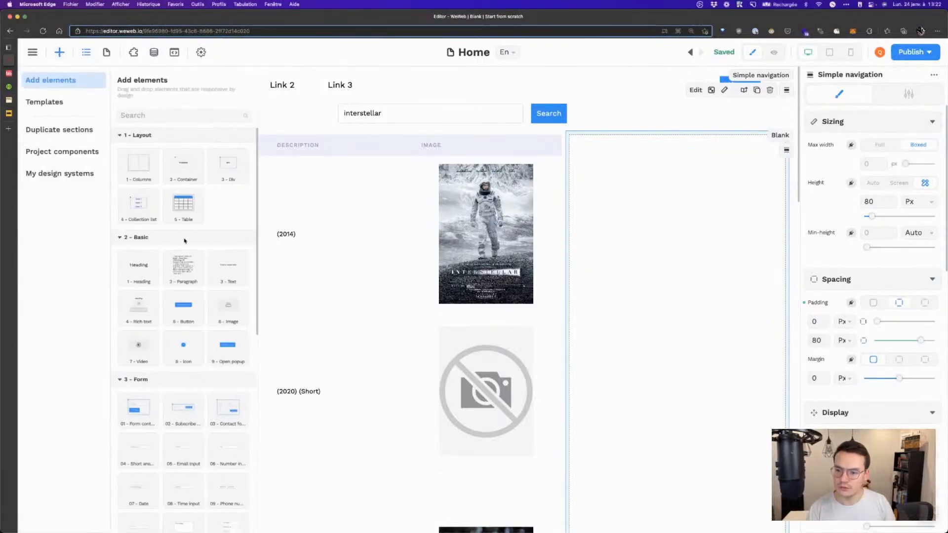
pyautogui.scroll(-3, 167, 205)
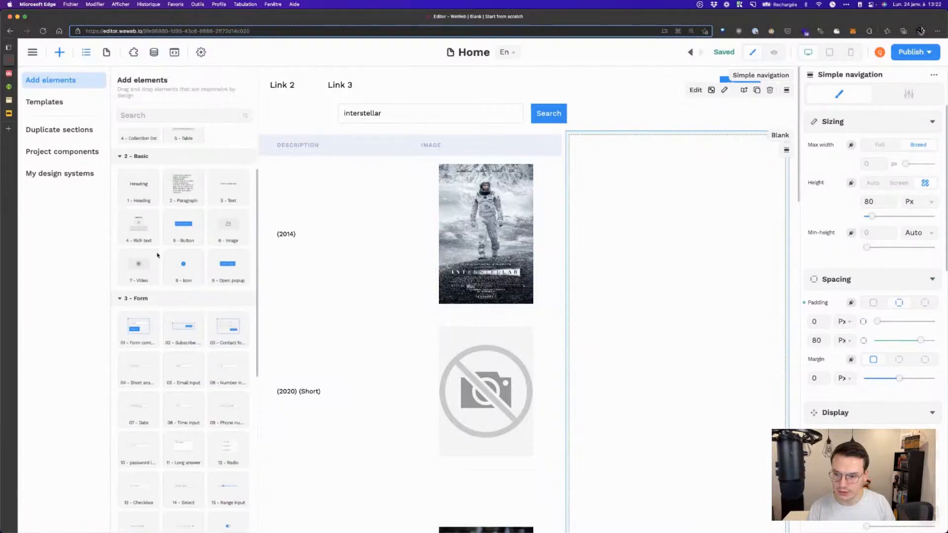
pyautogui.moveTo(758, 383); pyautogui.dragTo(664, 471)
pyautogui.scroll(-8, 563, 327)
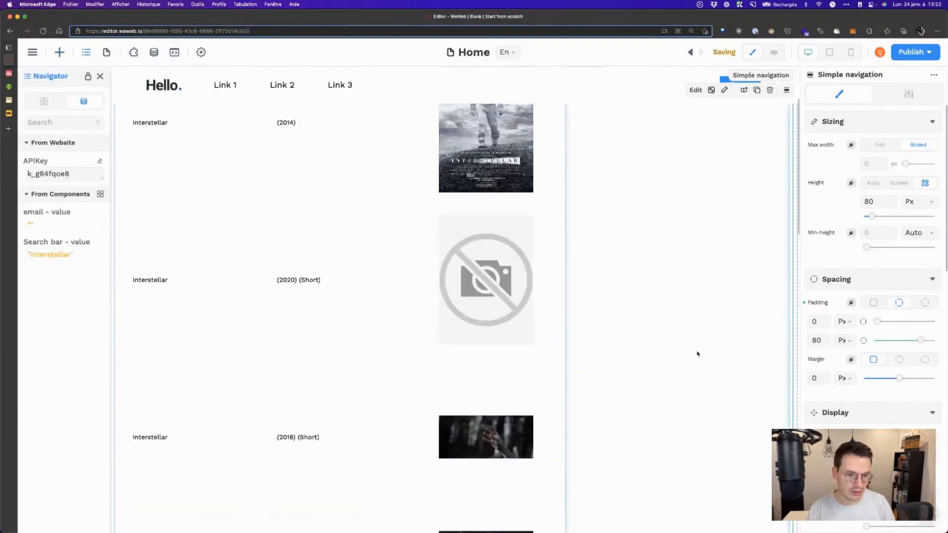
# Step: Change the form's email input to the Short Answer type and set its placeholder to "Notes"
pyautogui.click(630, 148)
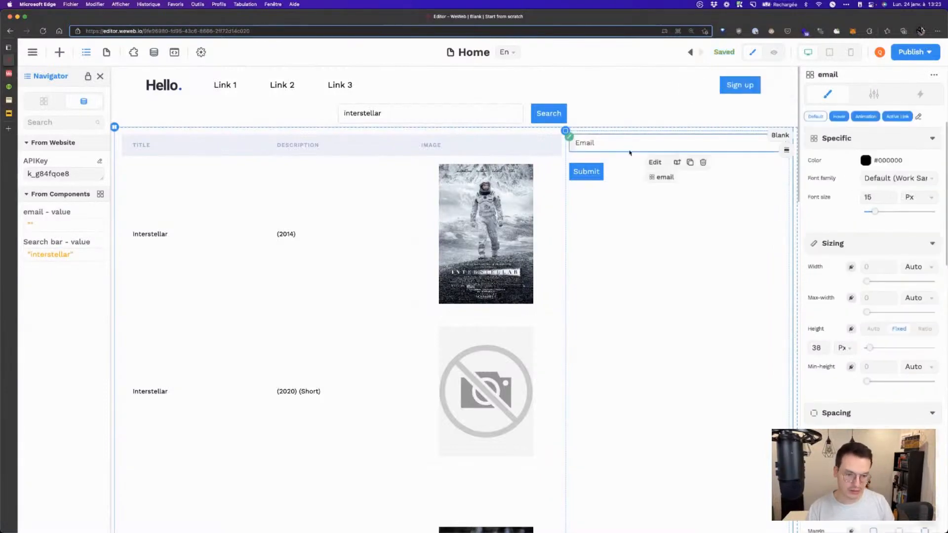
pyautogui.click(874, 94)
pyautogui.click(884, 164)
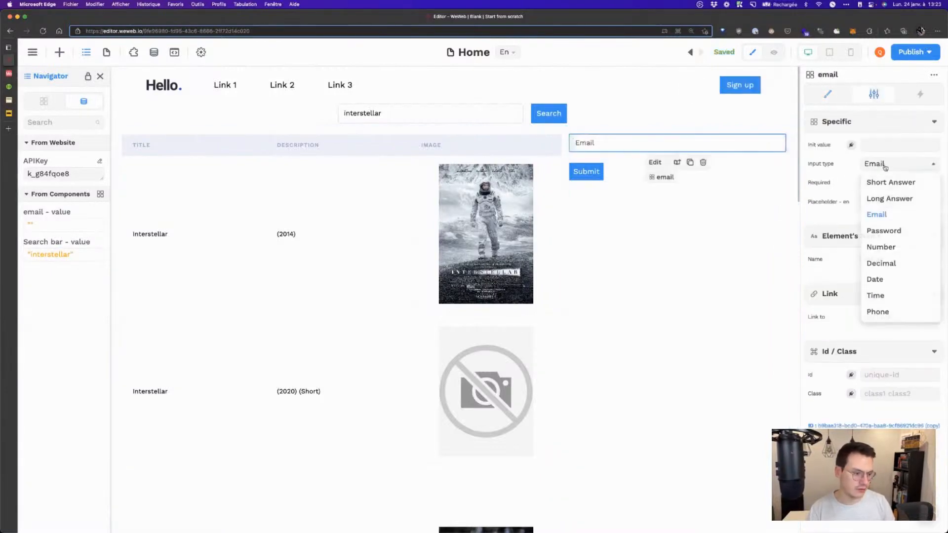
pyautogui.click(889, 182)
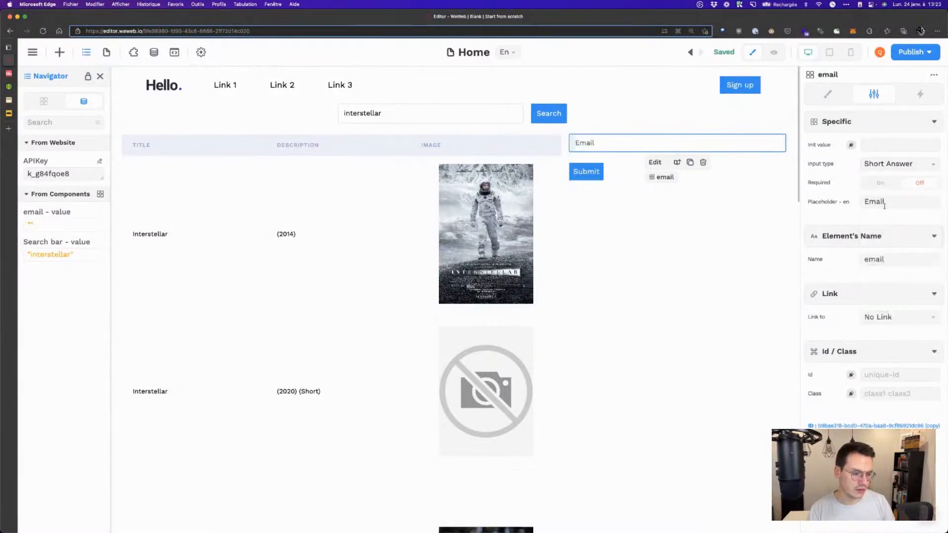
pyautogui.doubleClick(875, 201)
pyautogui.write('Notes')
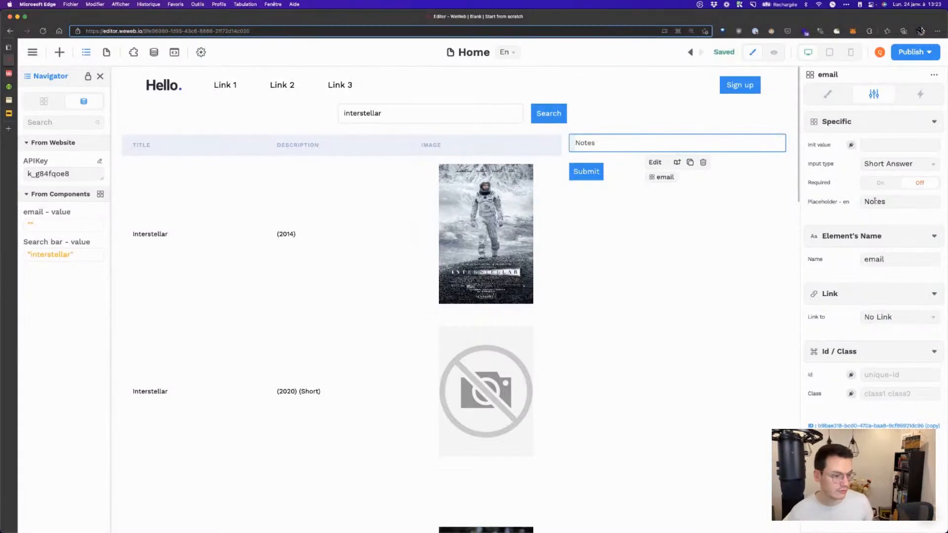
# Step: Rename the form's short answer input element as "notes"
pyautogui.doubleClick(877, 258)
pyautogui.write('notes')
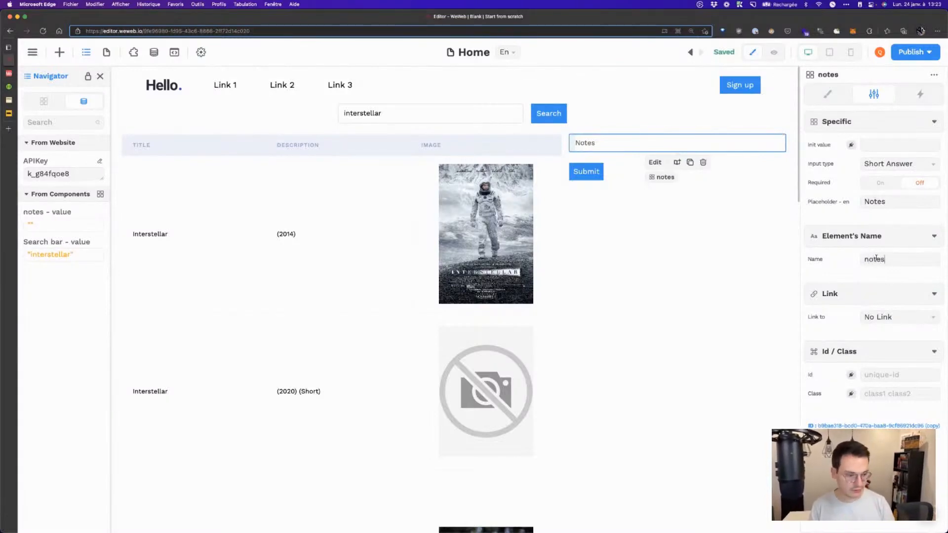
pyautogui.click(726, 271)
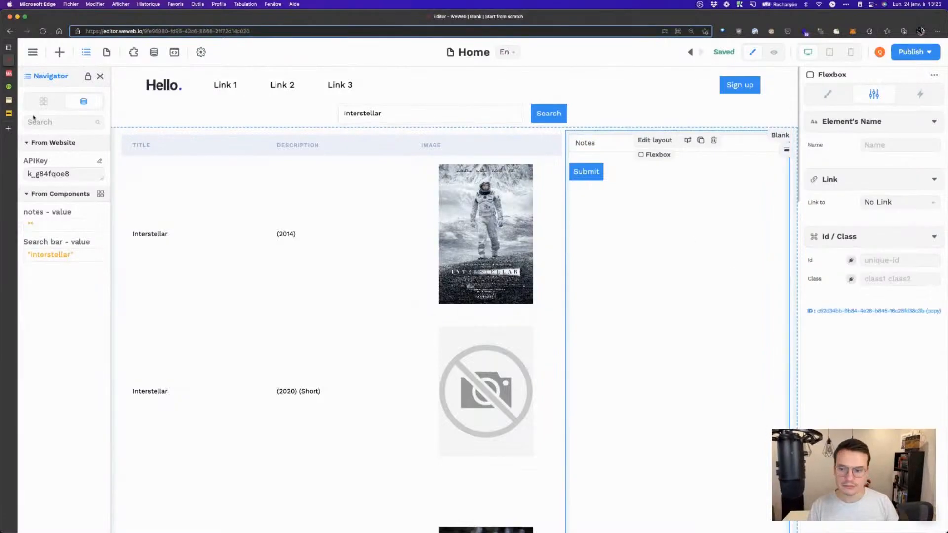
# Step: Add a Select element to the form between the notes input and the Submit button
pyautogui.click(57, 56)
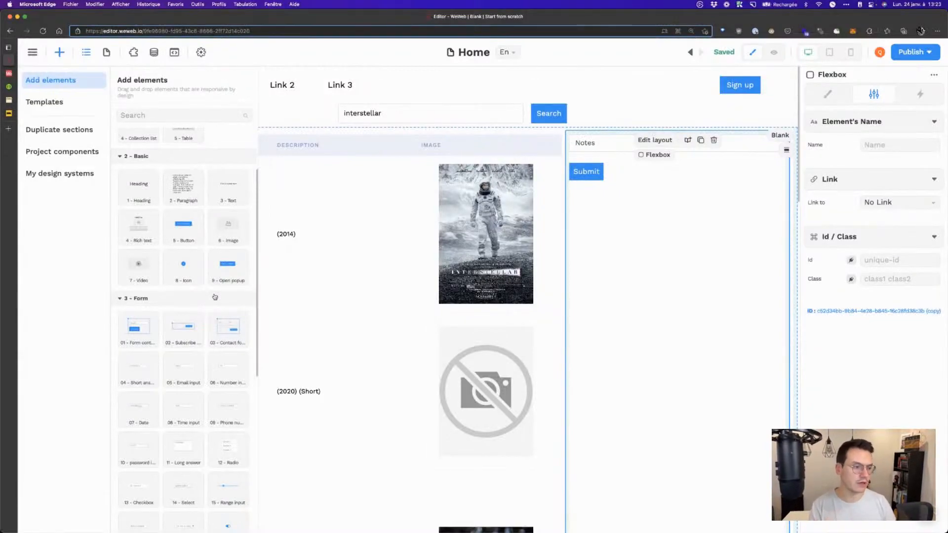
pyautogui.scroll(-2, 211, 296)
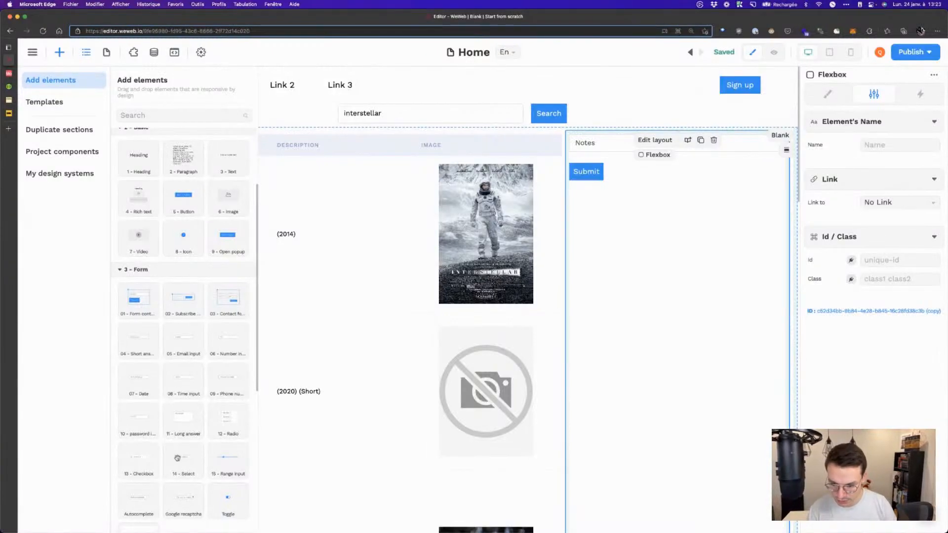
pyautogui.moveTo(182, 461); pyautogui.dragTo(645, 157)
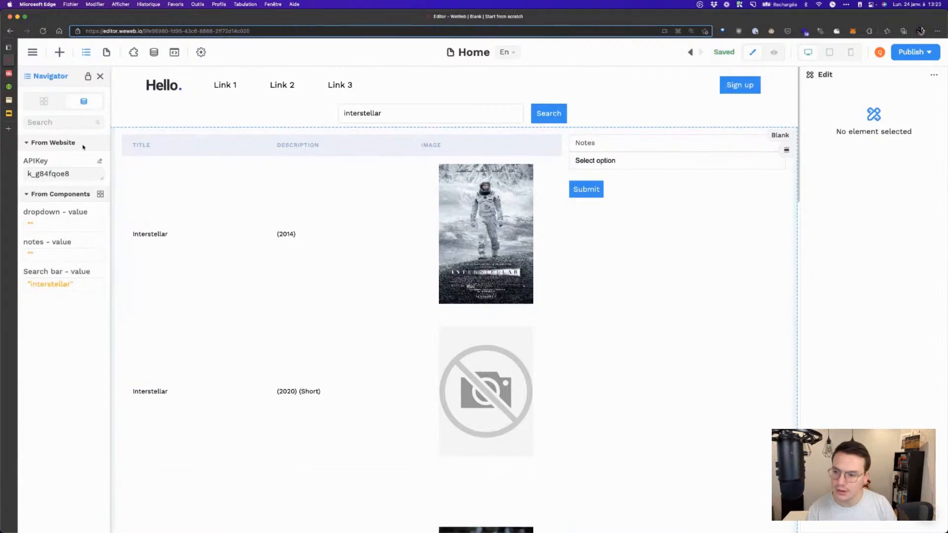
# Step: Move the dropdown above the notes input in the form container's element tree
pyautogui.click(84, 55)
pyautogui.click(84, 55)
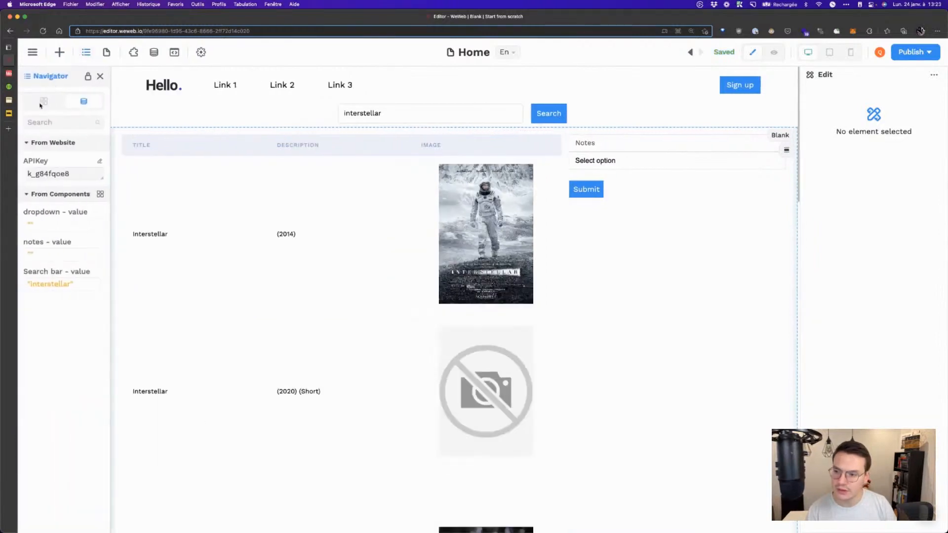
pyautogui.click(39, 105)
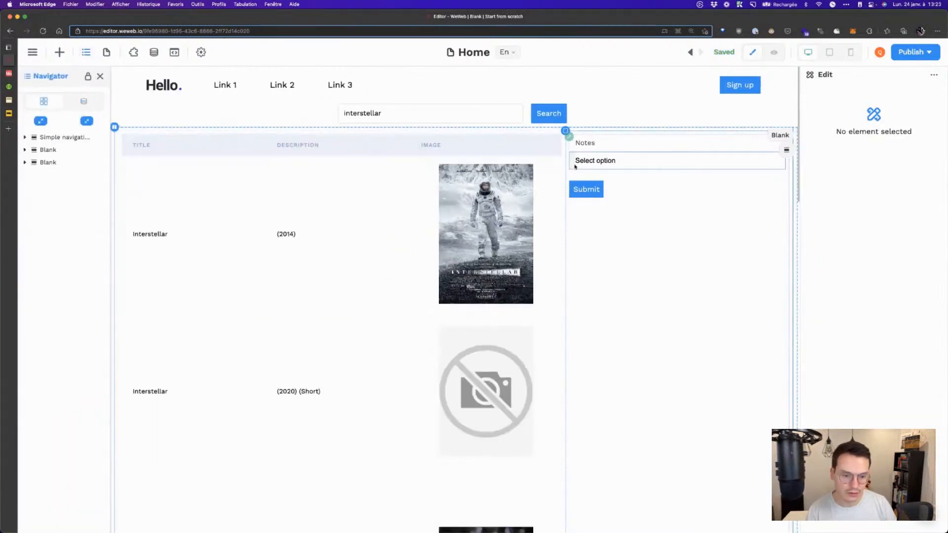
pyautogui.click(591, 170)
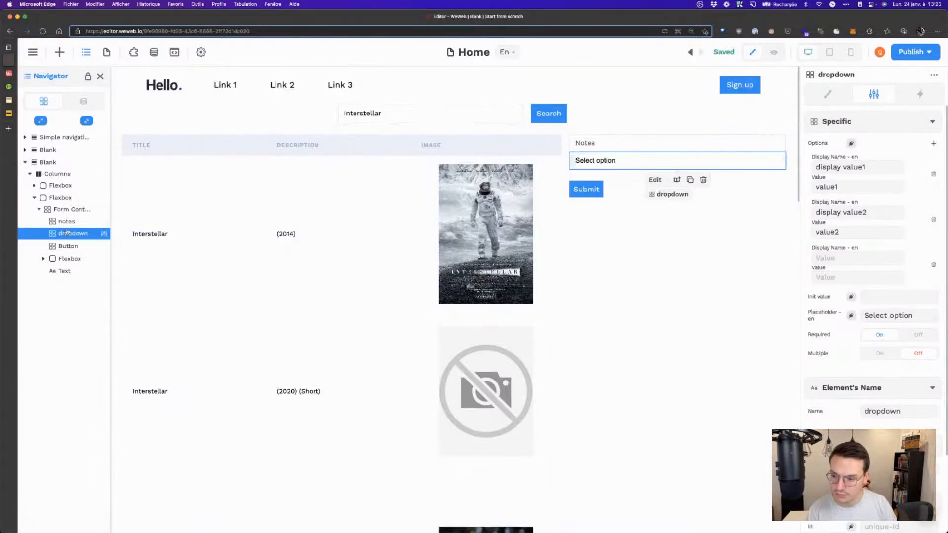
pyautogui.moveTo(68, 235); pyautogui.dragTo(69, 222)
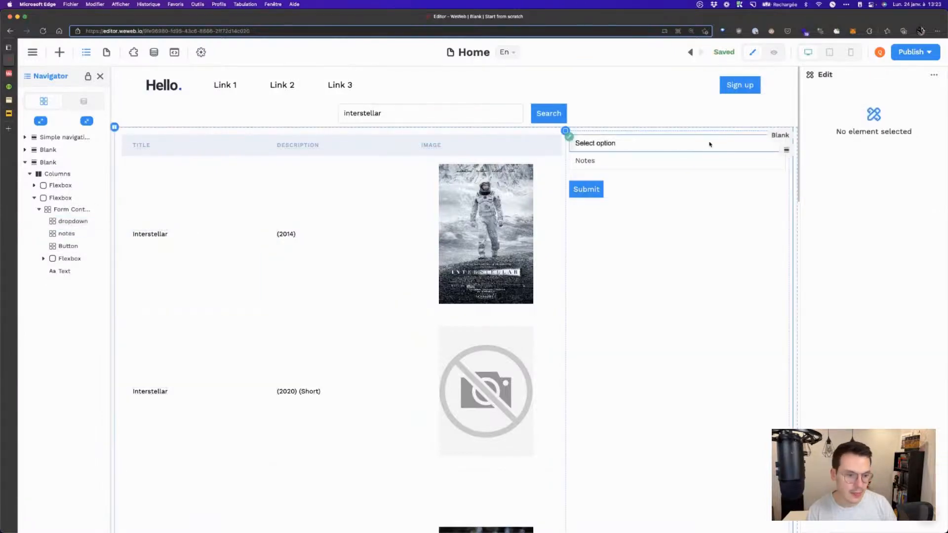
# Step: Rename the form's dropdown element as "selected movie"
pyautogui.click(709, 143)
pyautogui.scroll(-1, 866, 265)
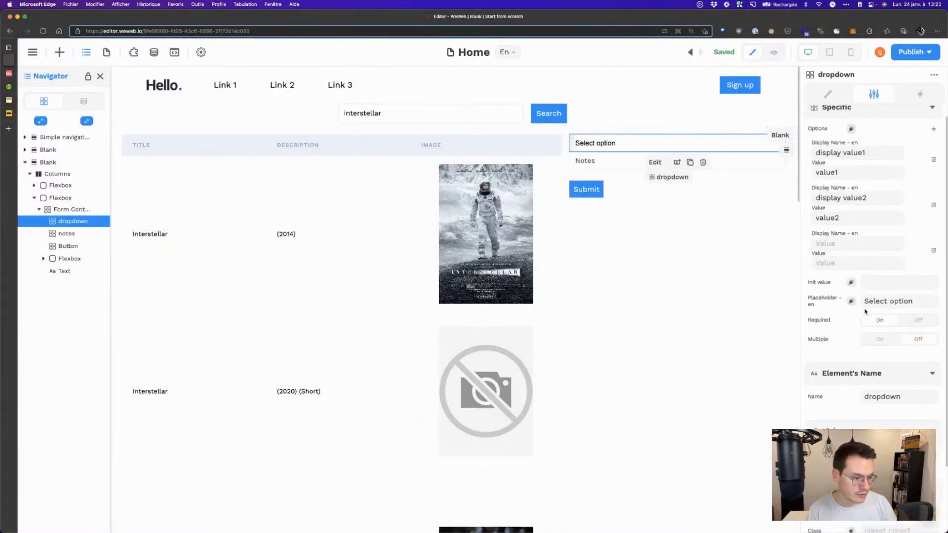
pyautogui.scroll(-5, 868, 345)
pyautogui.doubleClick(878, 318)
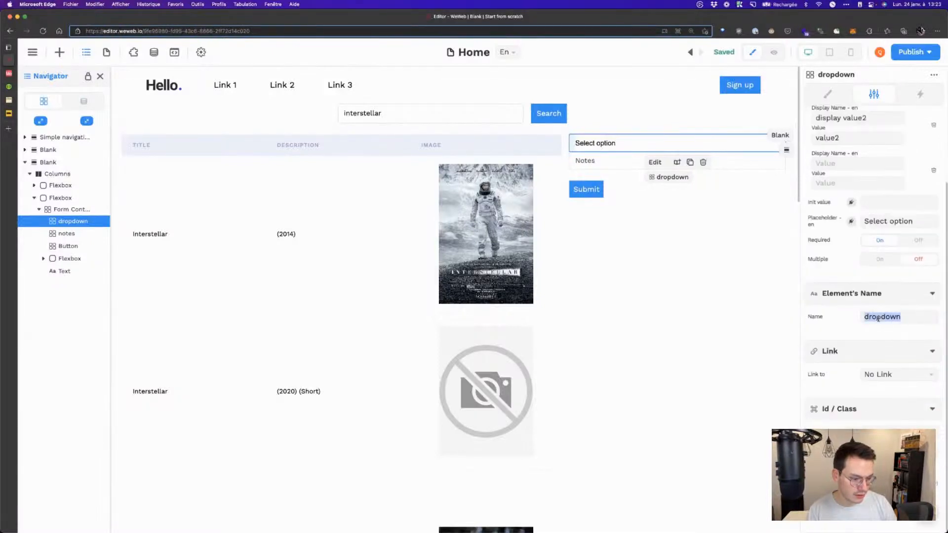
pyautogui.write('mvoeis')
pyautogui.press('BackSpace')
pyautogui.press('BackSpace')
pyautogui.press('BackSpace')
pyautogui.press('BackSpace')
pyautogui.press('BackSpace')
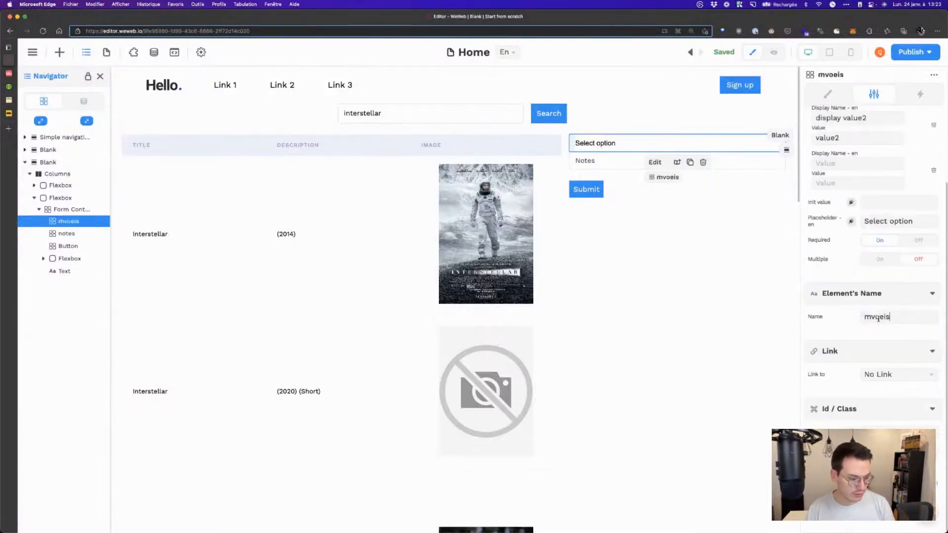
pyautogui.write('o')
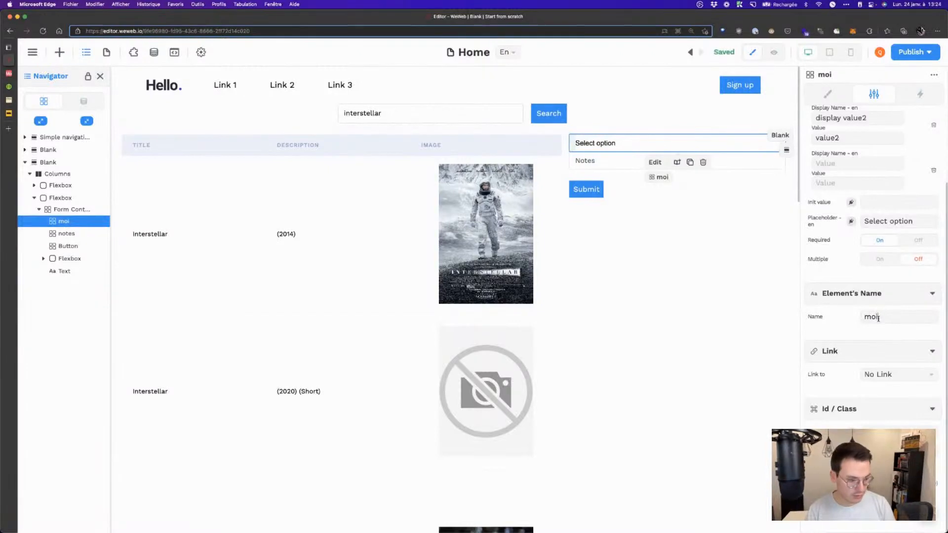
pyautogui.press('BackSpace')
pyautogui.press('BackSpace')
pyautogui.write('selected movie')
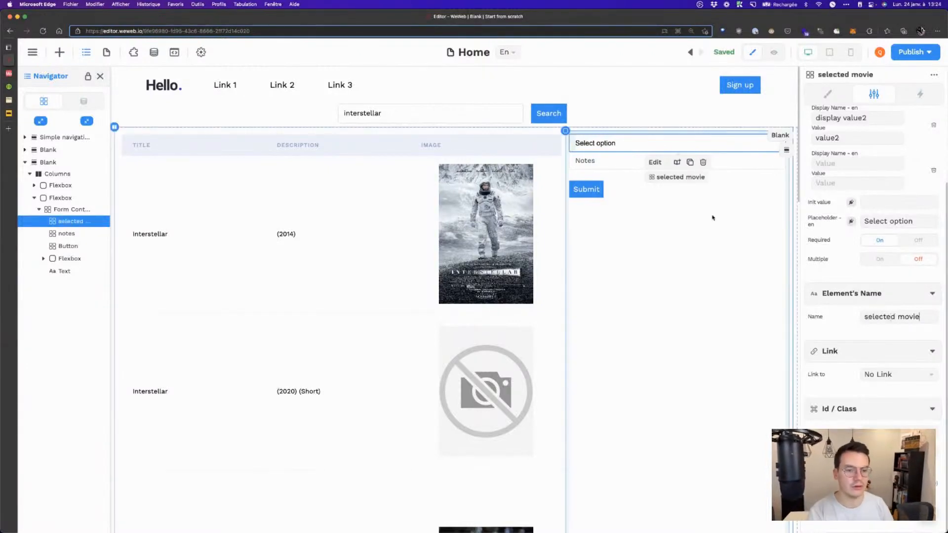
# Step: Set the selected movie dropdown's placeholder to "Select movie"
pyautogui.scroll(3, 812, 252)
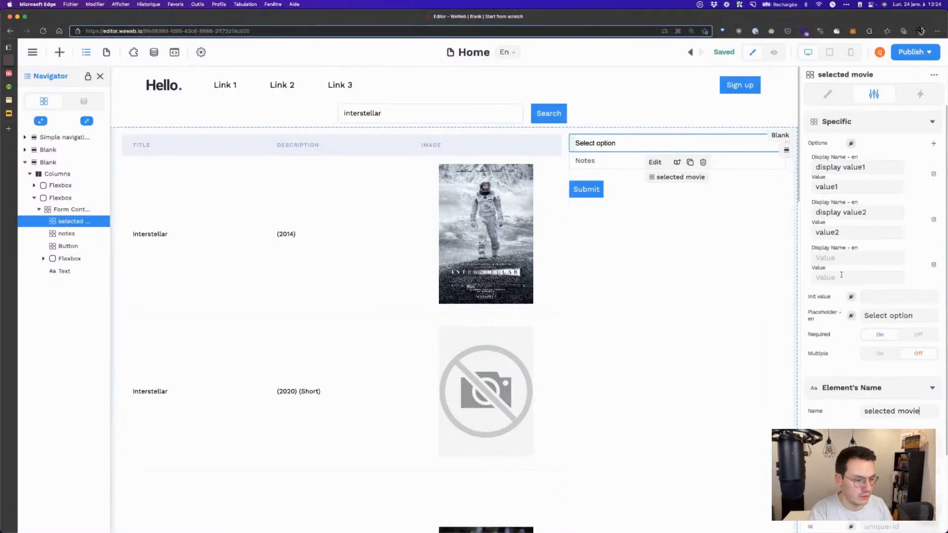
pyautogui.doubleClick(908, 315)
pyautogui.write('movie')
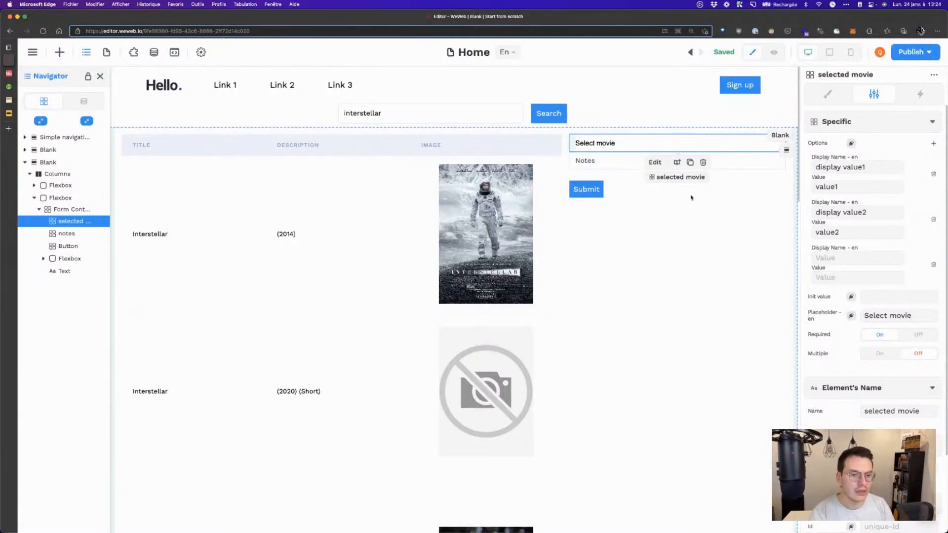
# Step: Give the notes input linked top and bottom margins of 17 px
pyautogui.click(588, 162)
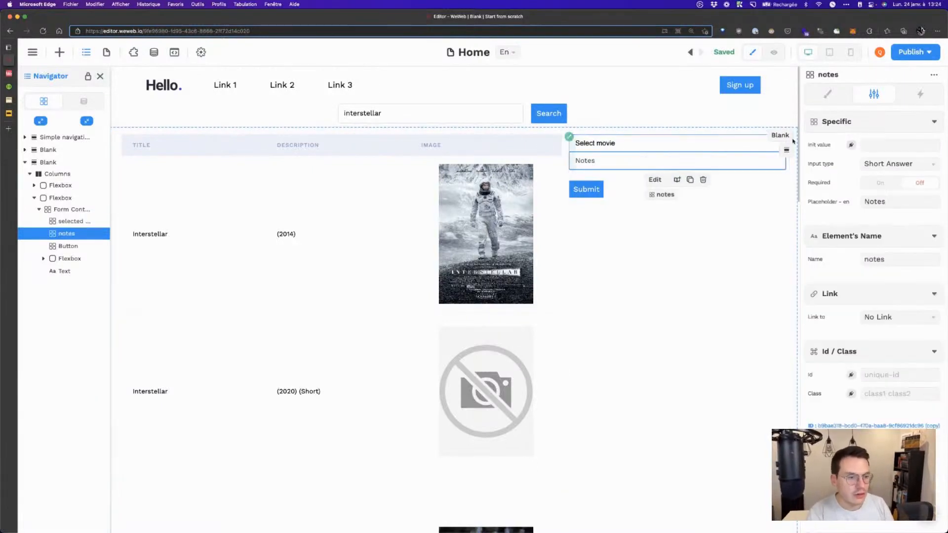
pyautogui.click(827, 94)
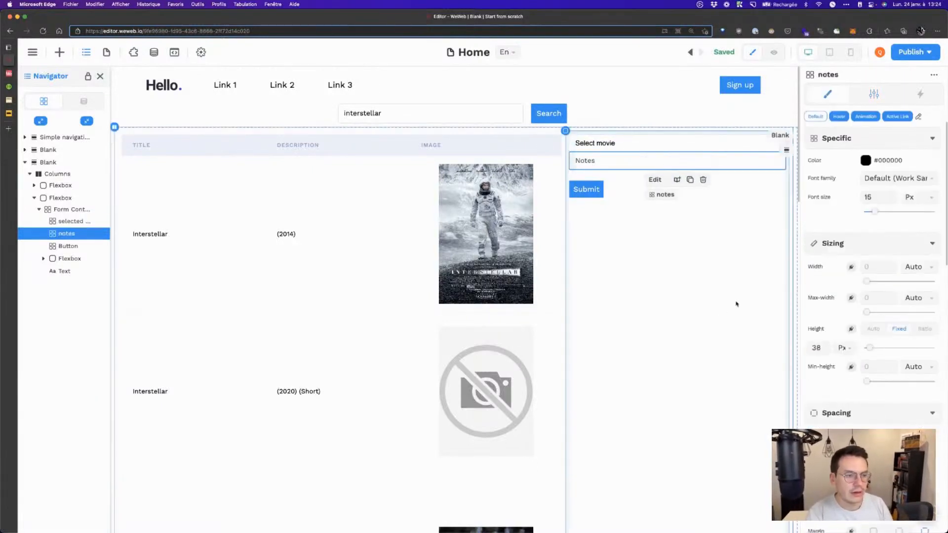
pyautogui.scroll(-2, 880, 331)
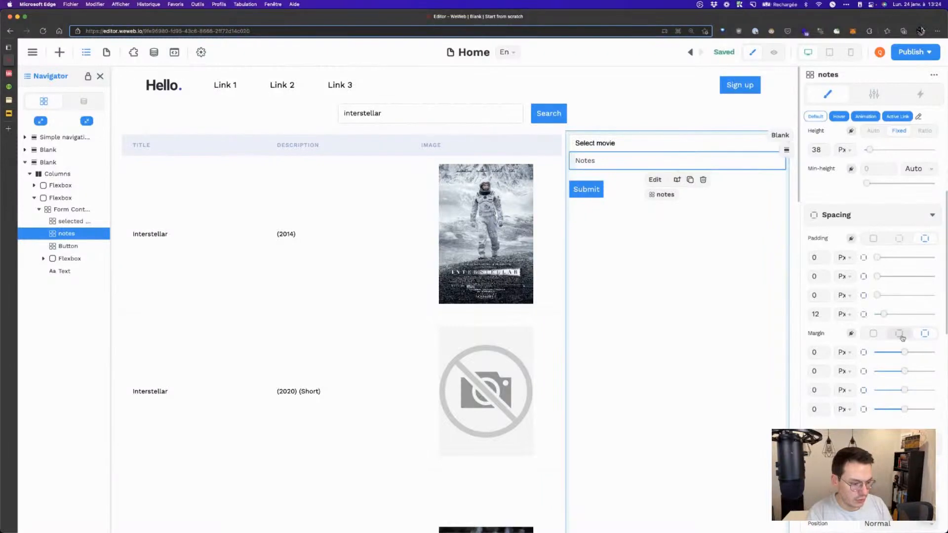
pyautogui.moveTo(903, 354); pyautogui.dragTo(910, 353)
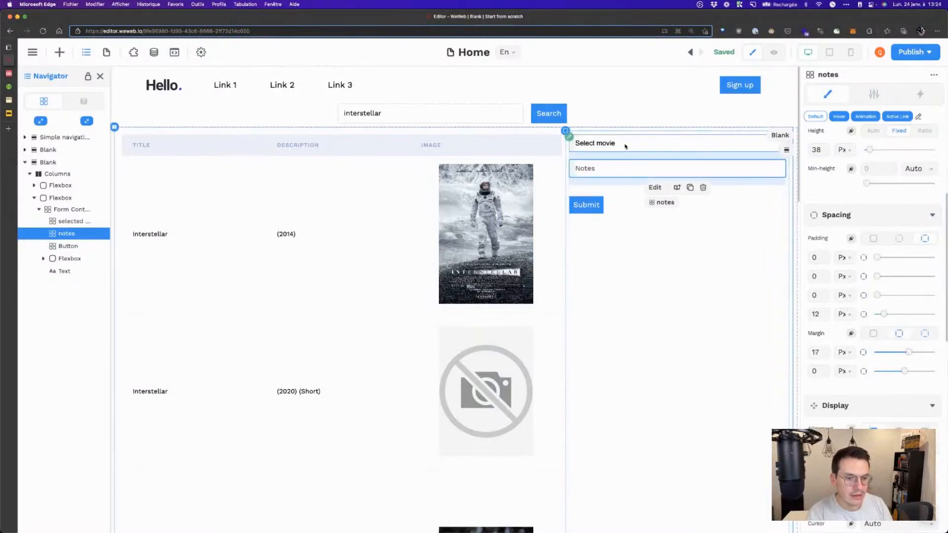
# Step: Check the selected movie dropdown's default options in its settings and in preview mode, and return to editing
pyautogui.click(627, 146)
pyautogui.click(873, 94)
pyautogui.scroll(2, 856, 201)
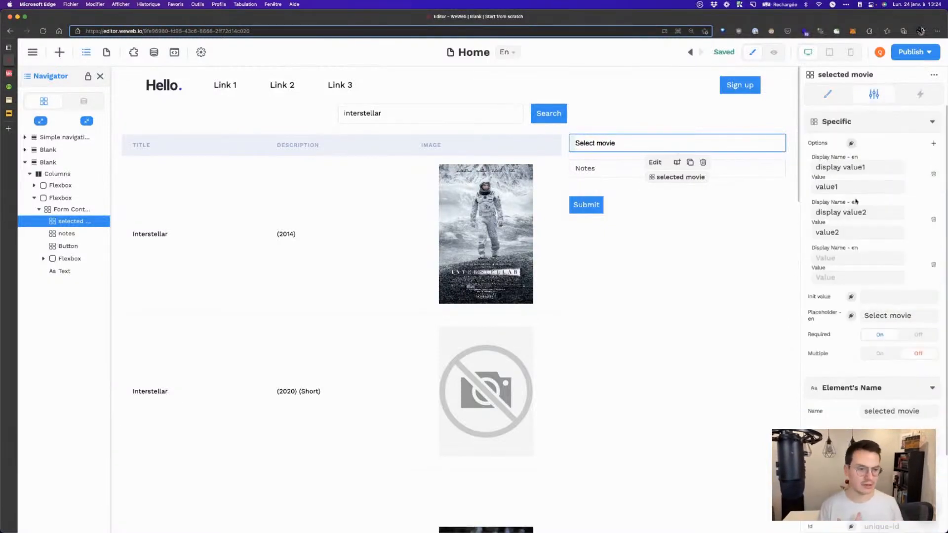
pyautogui.click(773, 51)
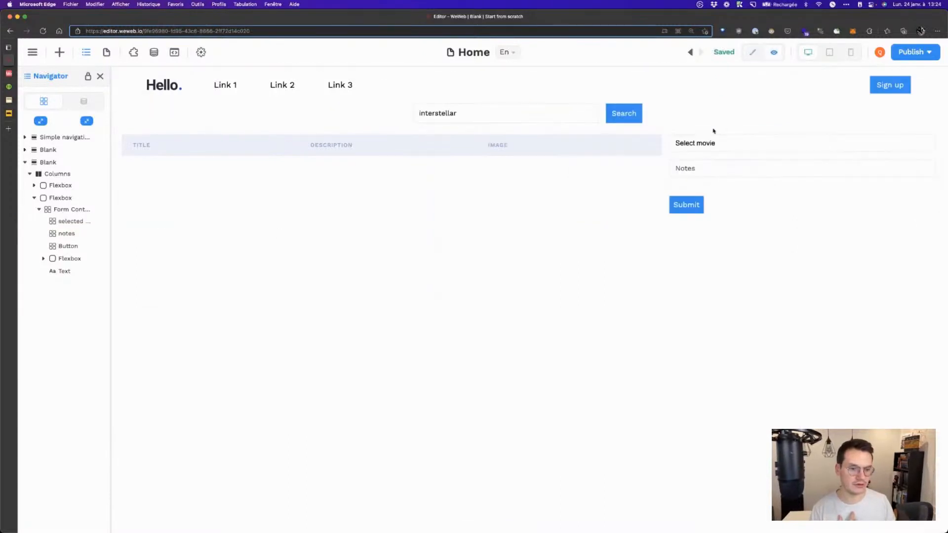
pyautogui.click(722, 143)
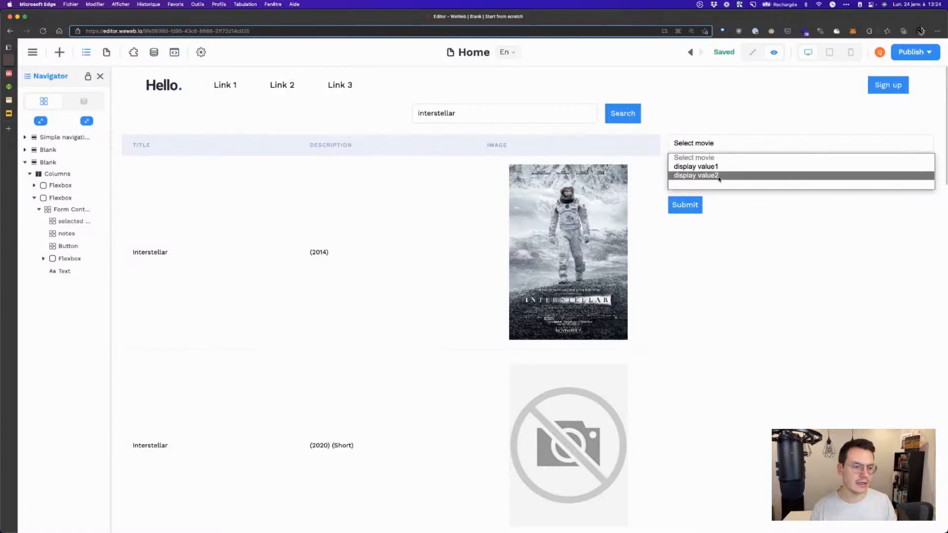
pyautogui.click(752, 52)
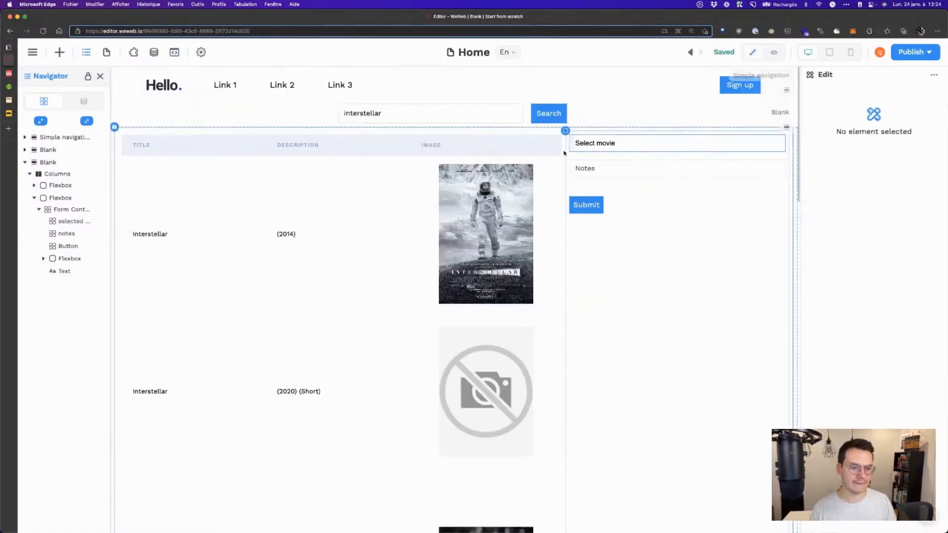
# Step: Search for "matrix" in the page preview to reload the movie table
pyautogui.click(641, 144)
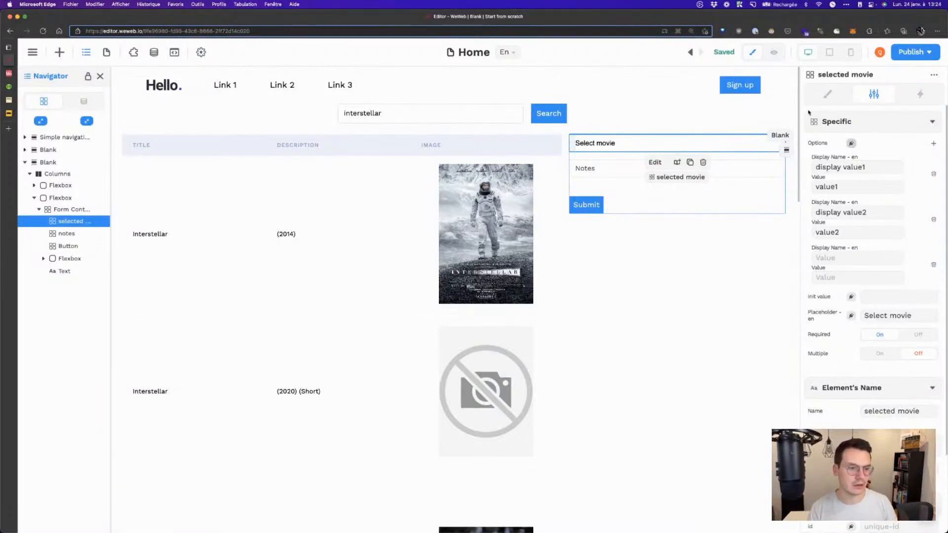
pyautogui.click(774, 52)
pyautogui.doubleClick(428, 112)
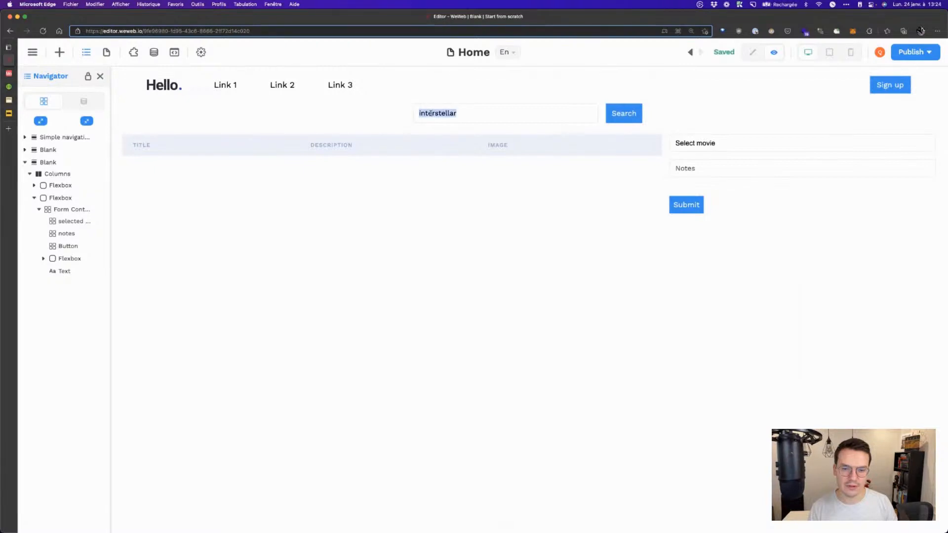
pyautogui.write('matrix')
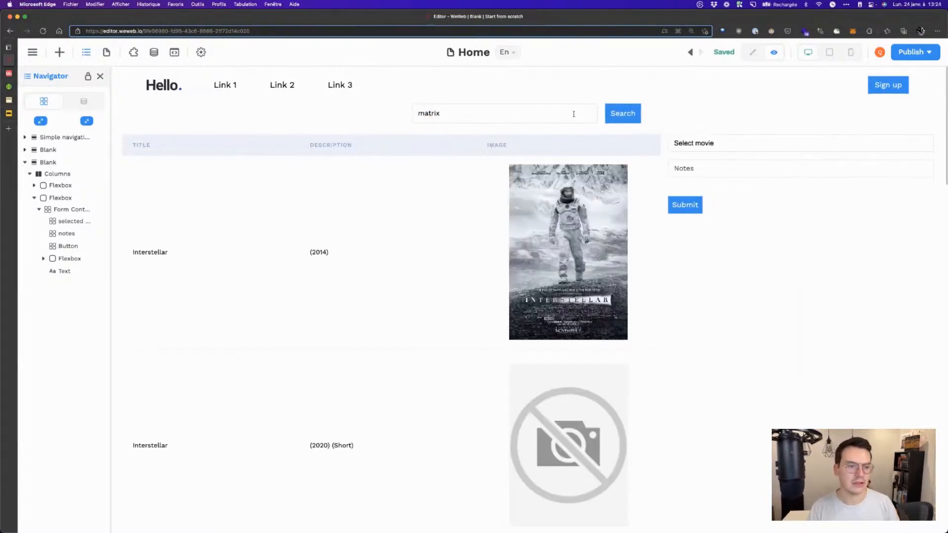
pyautogui.click(623, 113)
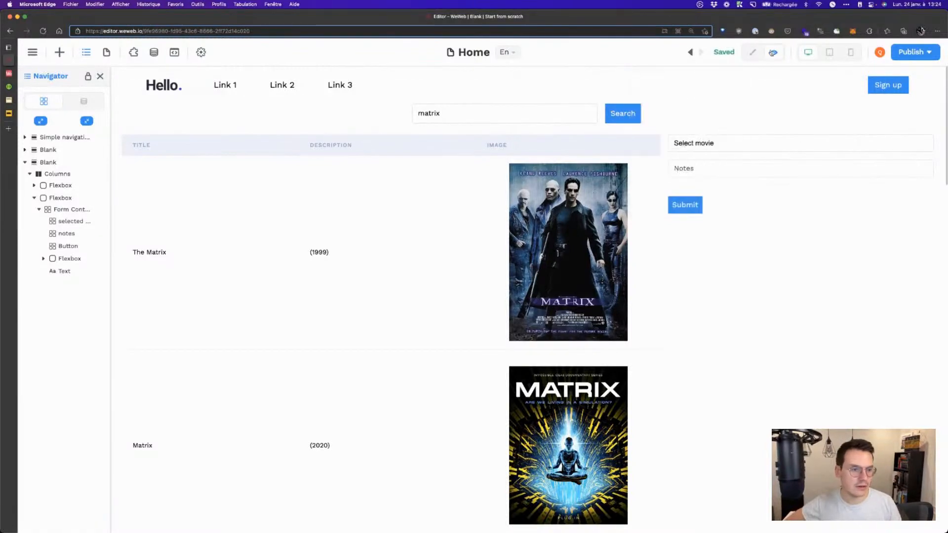
# Step: Back in edit mode, bind the selected movie dropdown's options to the movies collection's data array
pyautogui.click(753, 52)
pyautogui.click(664, 143)
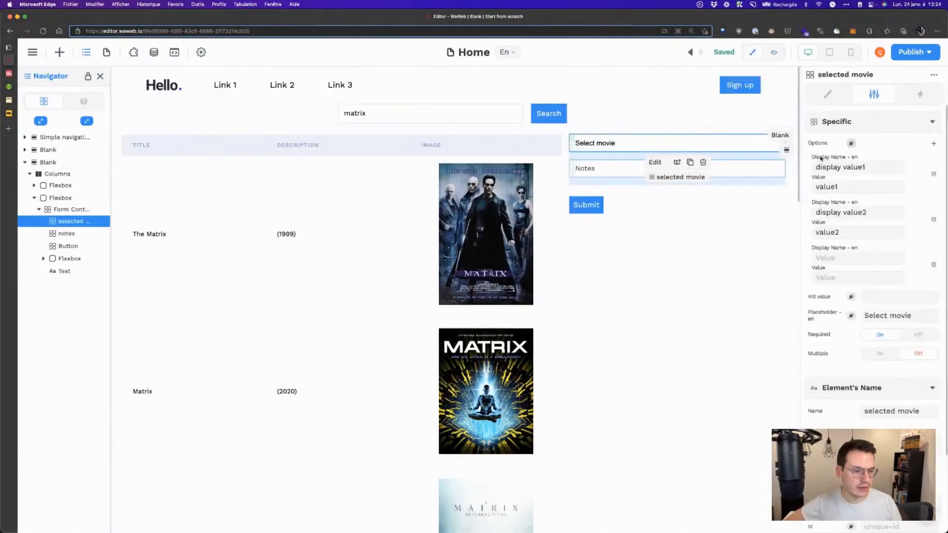
pyautogui.click(851, 143)
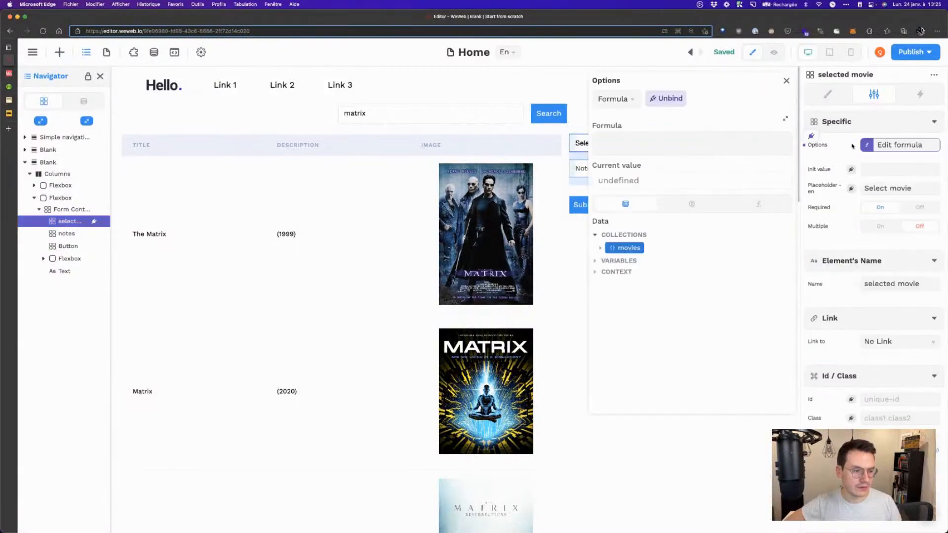
pyautogui.click(601, 248)
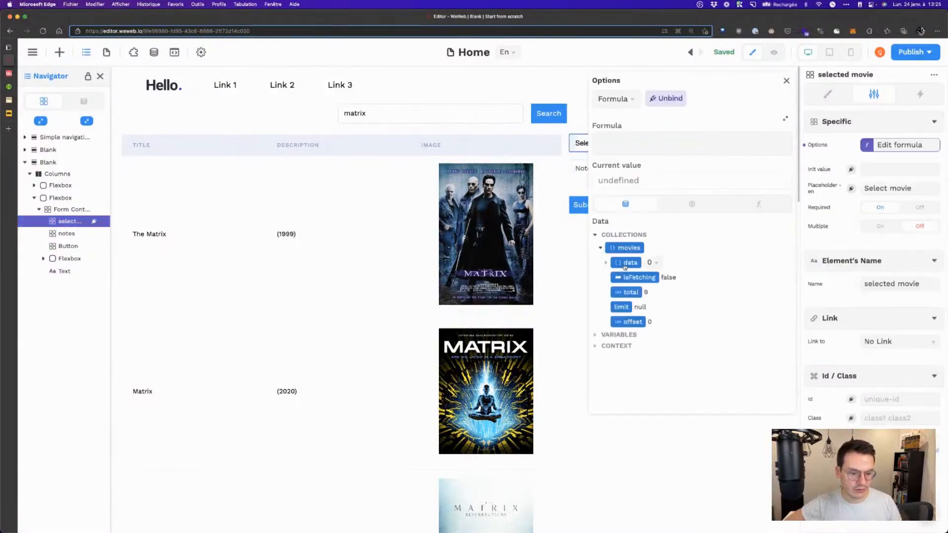
pyautogui.click(626, 263)
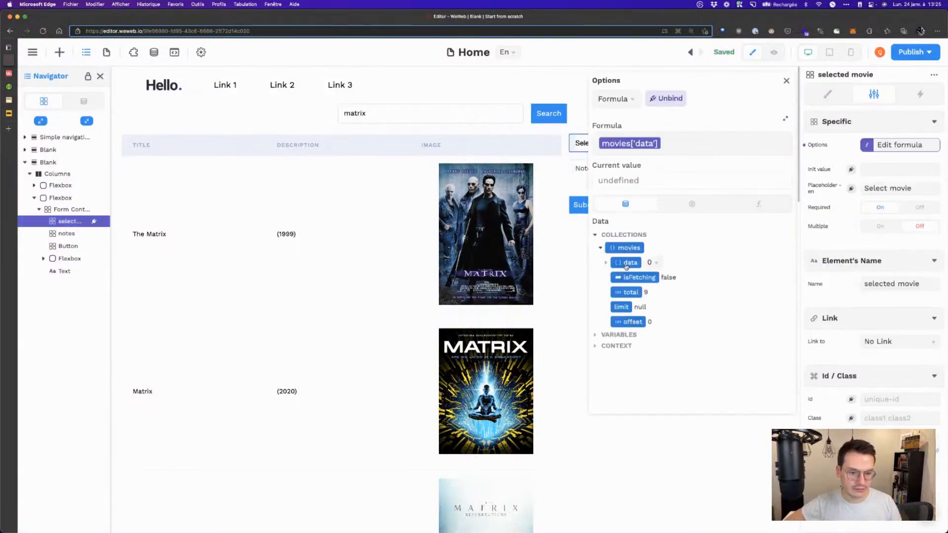
pyautogui.click(786, 81)
# Step: Set the selected movie dropdown's display field to Title
pyautogui.click(877, 169)
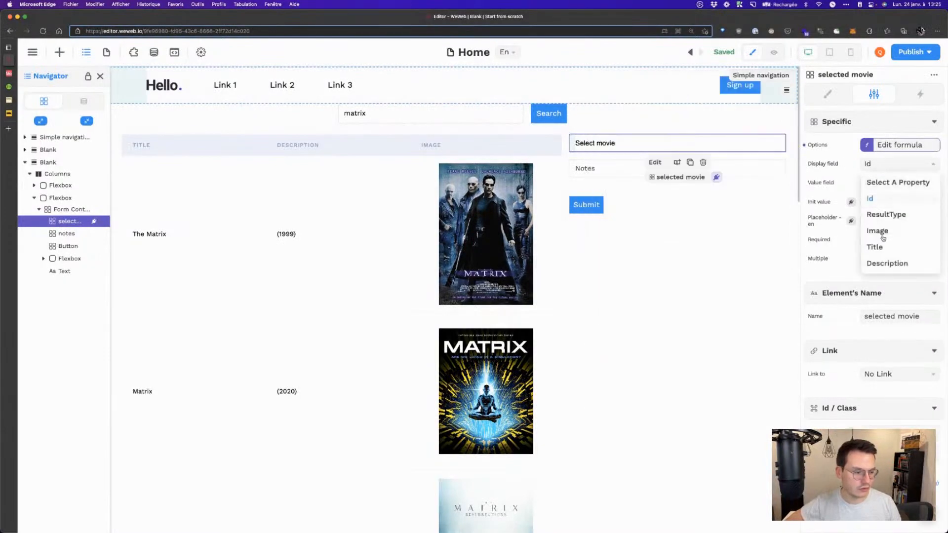
pyautogui.click(880, 164)
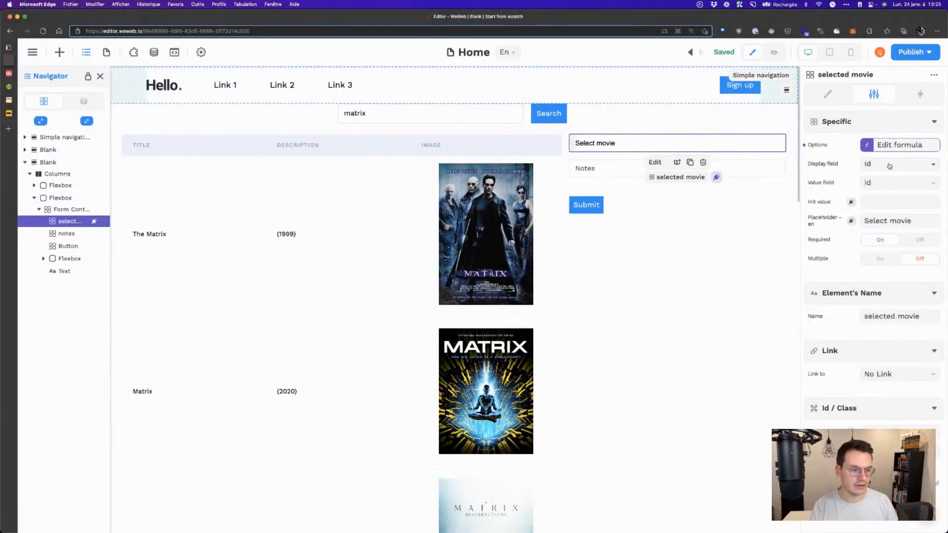
pyautogui.click(889, 166)
pyautogui.click(894, 245)
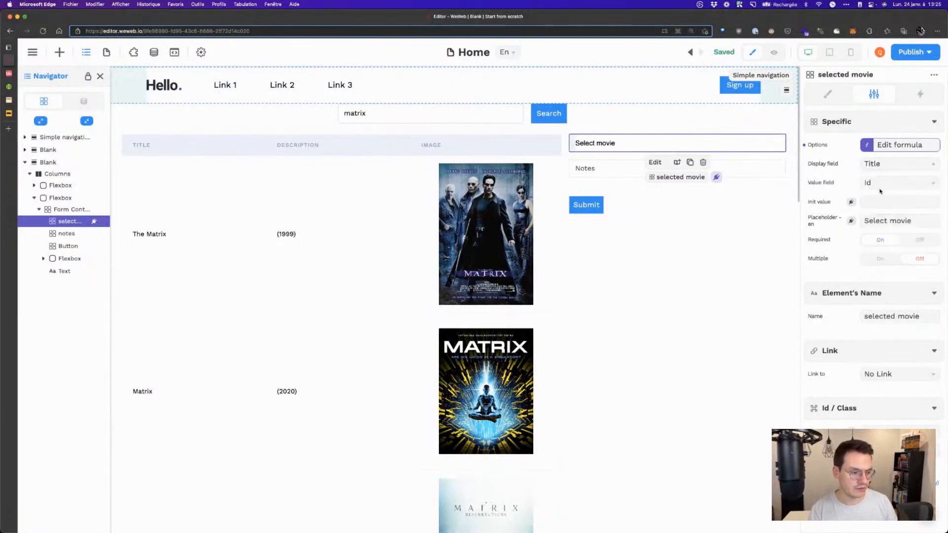
# Step: Set the selected movie dropdown's value field to Title and check its options in preview mode by searching for "matrix"
pyautogui.click(881, 187)
pyautogui.click(883, 268)
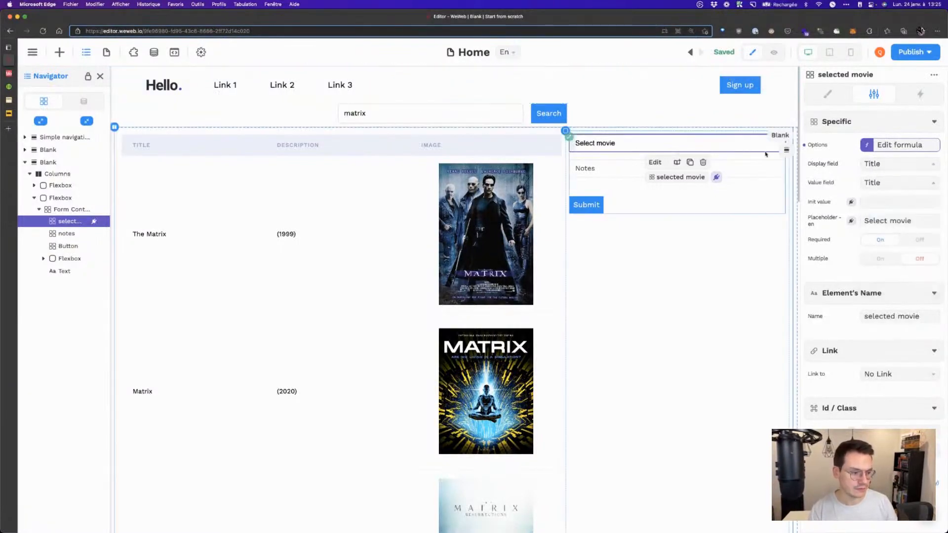
pyautogui.click(774, 52)
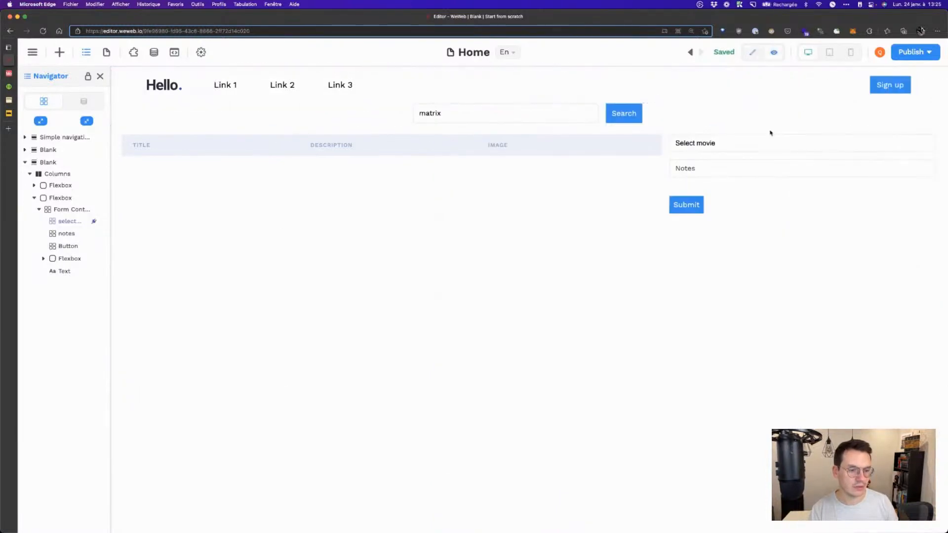
pyautogui.click(506, 117)
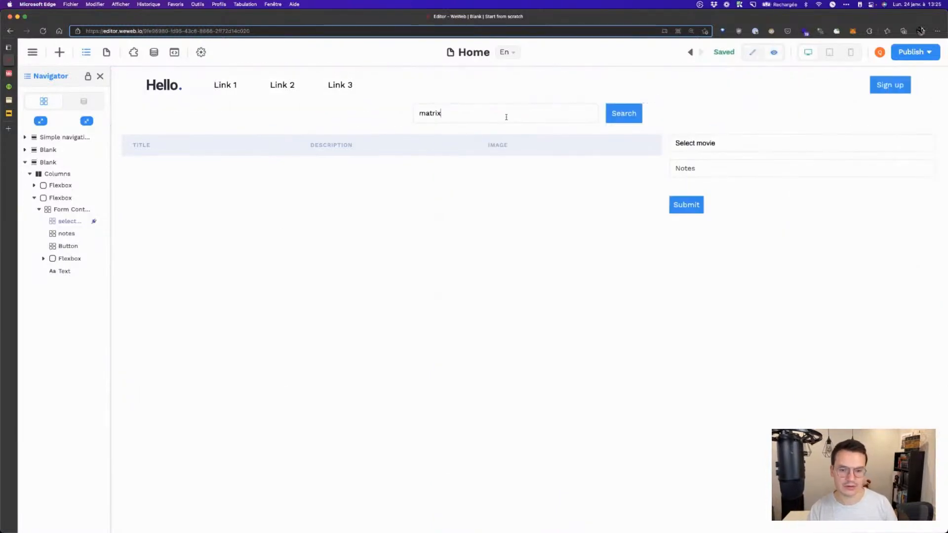
pyautogui.press('Return')
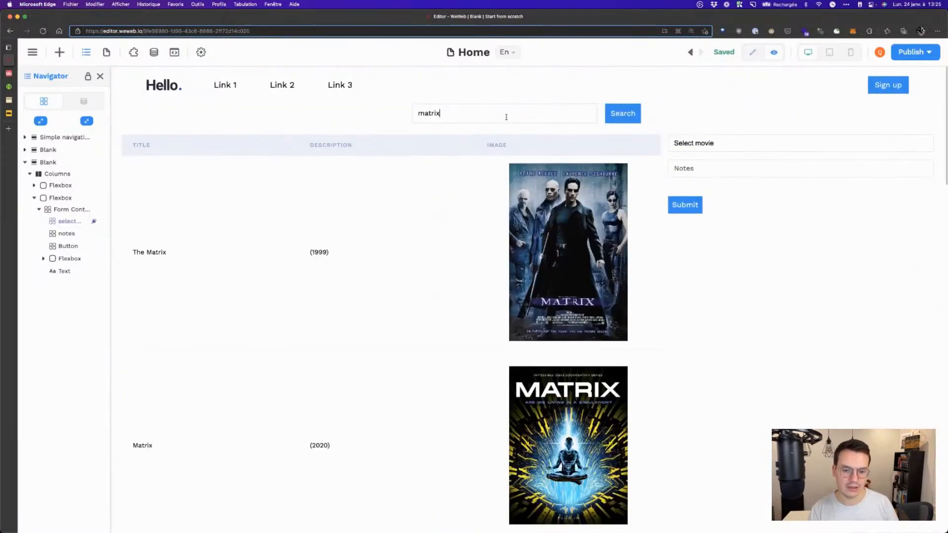
pyautogui.click(721, 144)
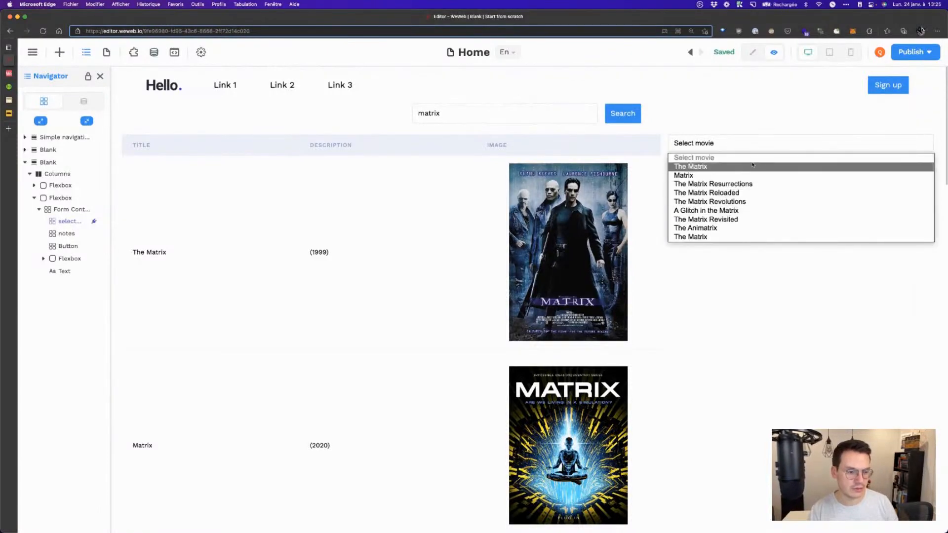
pyautogui.press('Return')
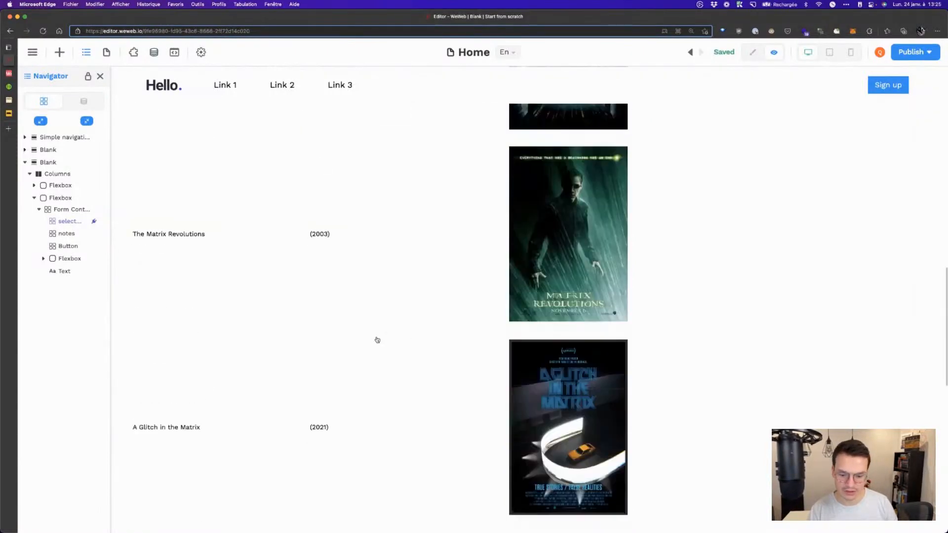
pyautogui.scroll(20, 396, 352)
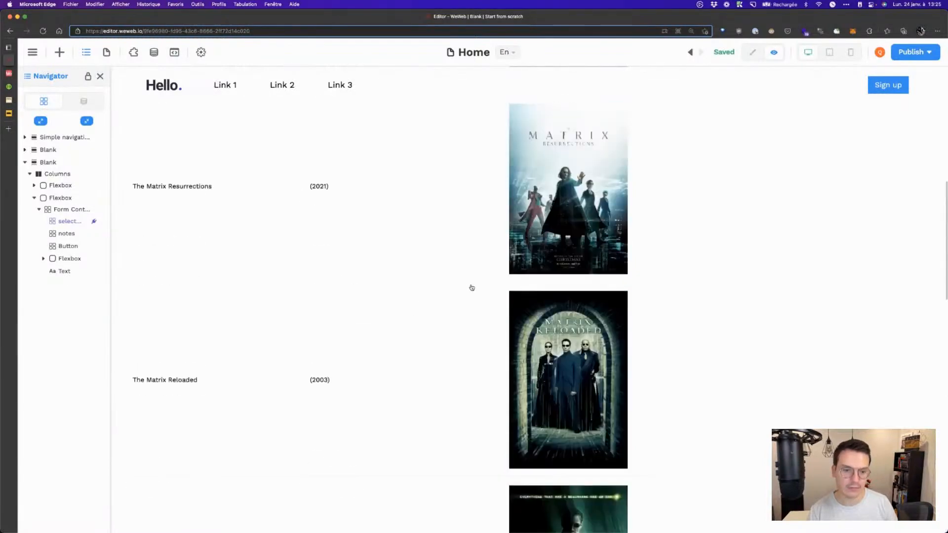
# Step: Search for "lion king" in the page preview and check the selected movie dropdown's options
pyautogui.doubleClick(428, 114)
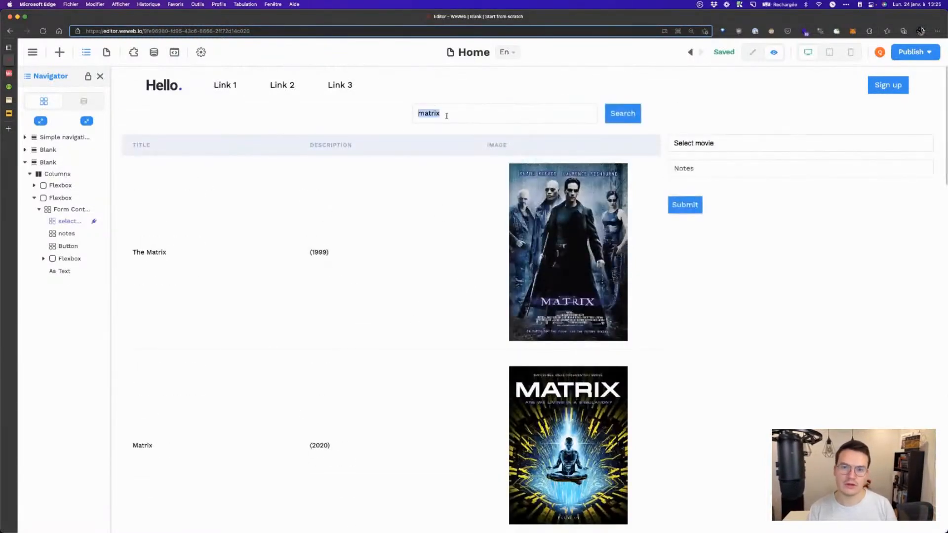
pyautogui.write('lion king')
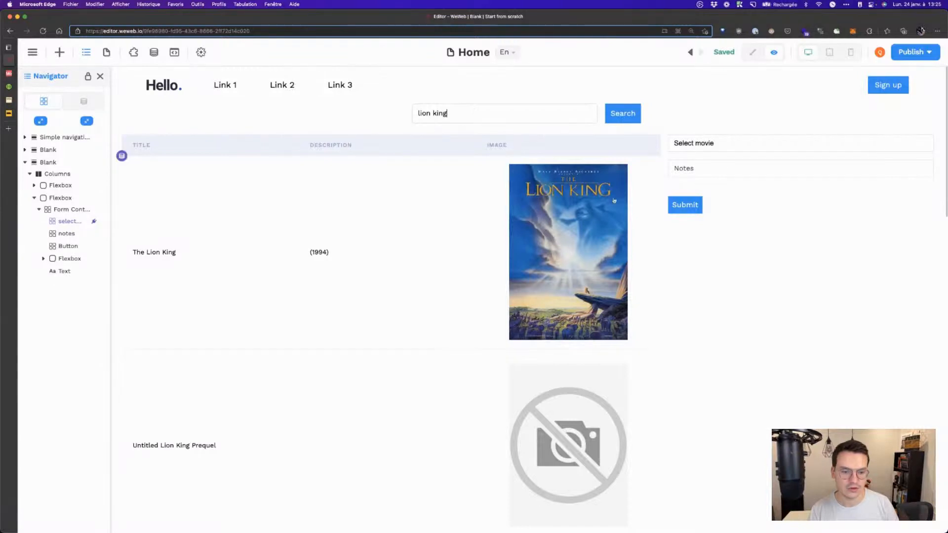
pyautogui.click(737, 148)
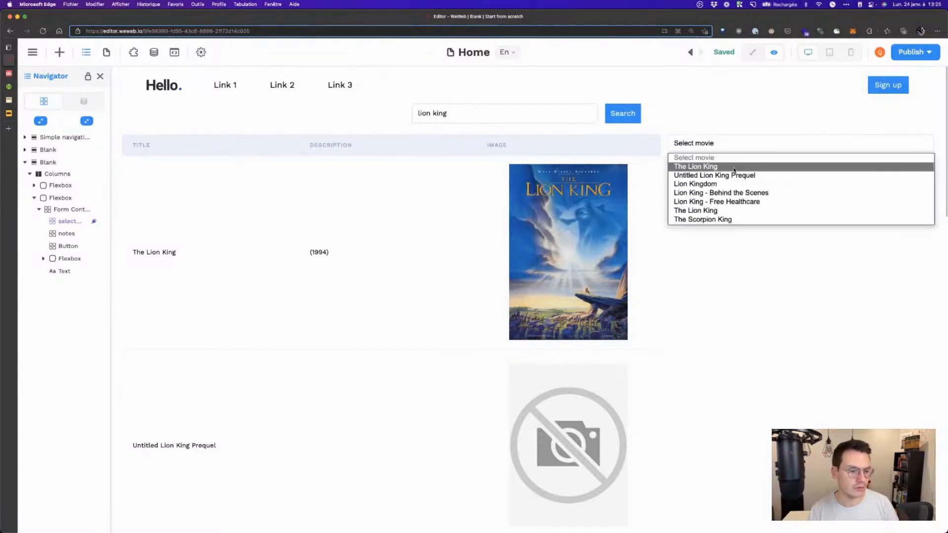
pyautogui.click(468, 112)
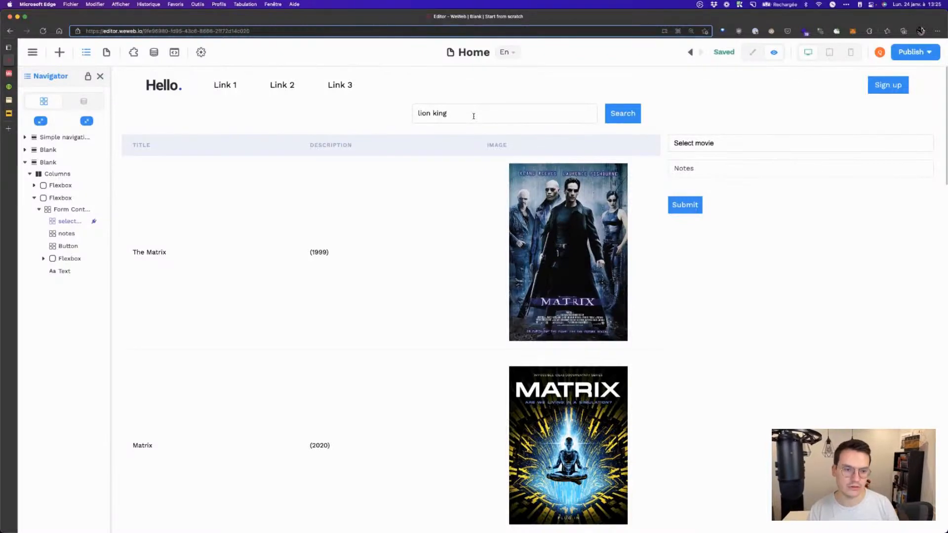
pyautogui.press('Return')
pyautogui.click(749, 151)
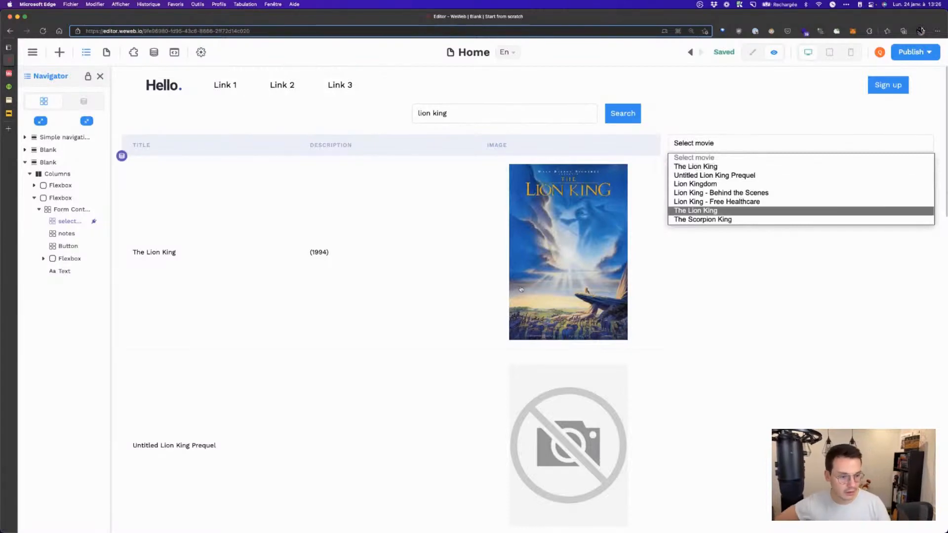
# Step: Look through the table's lion king results and select The Lion King in the form's movie dropdown
pyautogui.scroll(-15, 494, 284)
pyautogui.scroll(-8, 495, 283)
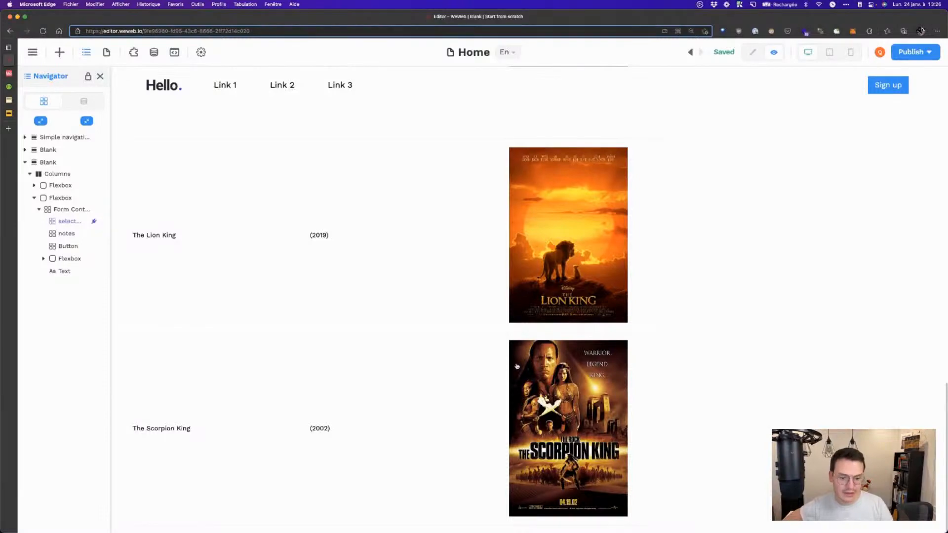
pyautogui.scroll(20, 514, 371)
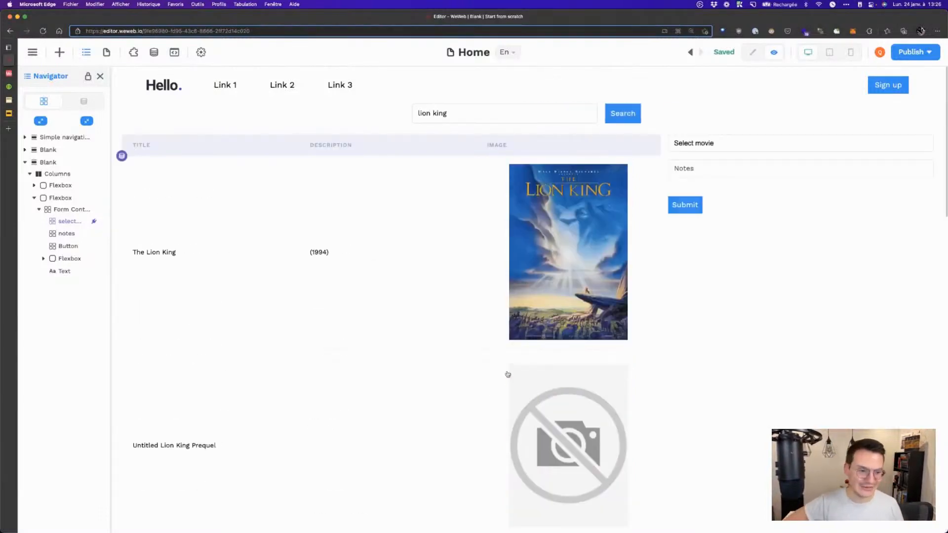
pyautogui.click(744, 149)
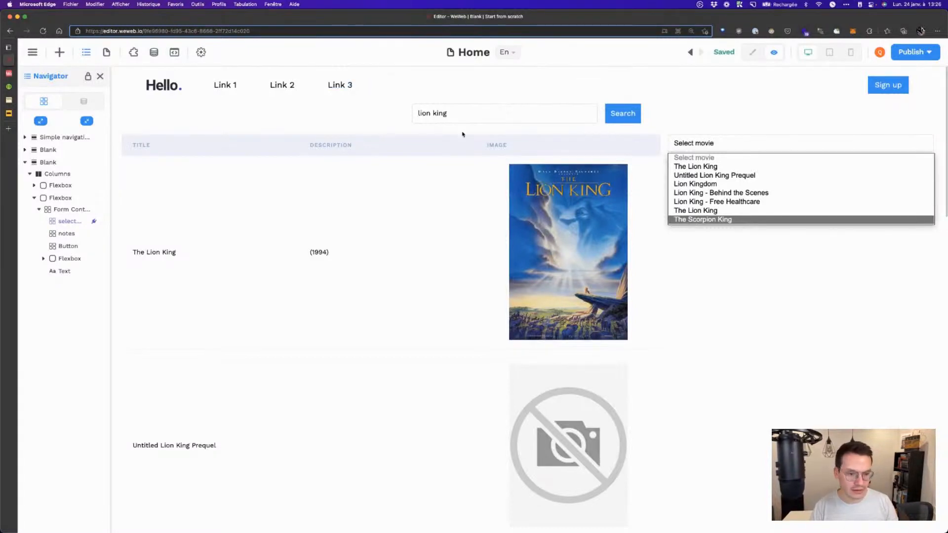
pyautogui.click(681, 167)
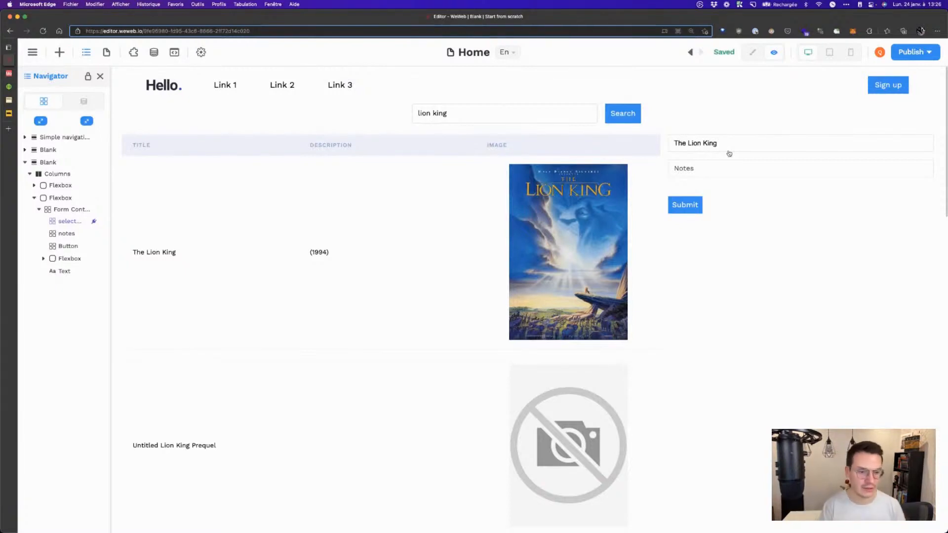
# Step: Return to edit mode, look at the Movies to watch base in Airtable, and switch back to the WeWeb editor
pyautogui.click(753, 54)
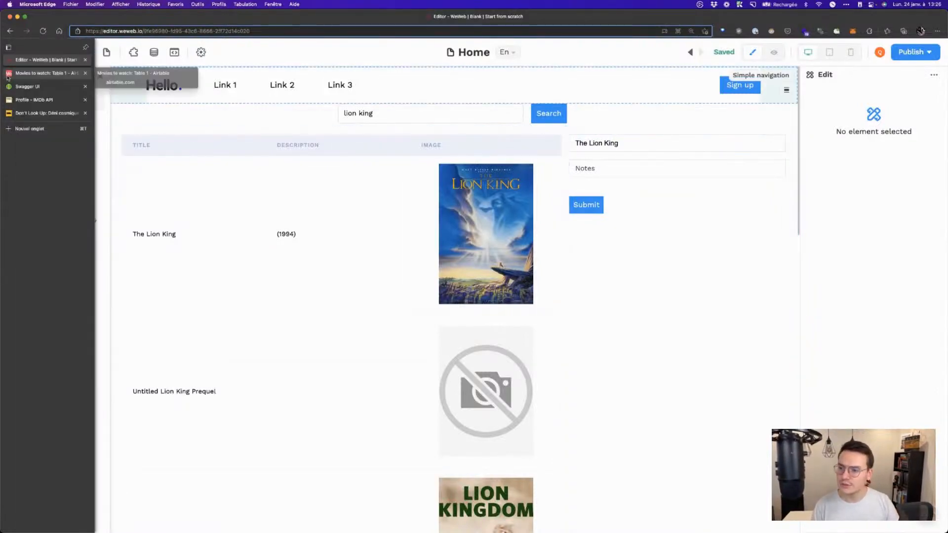
pyautogui.click(30, 74)
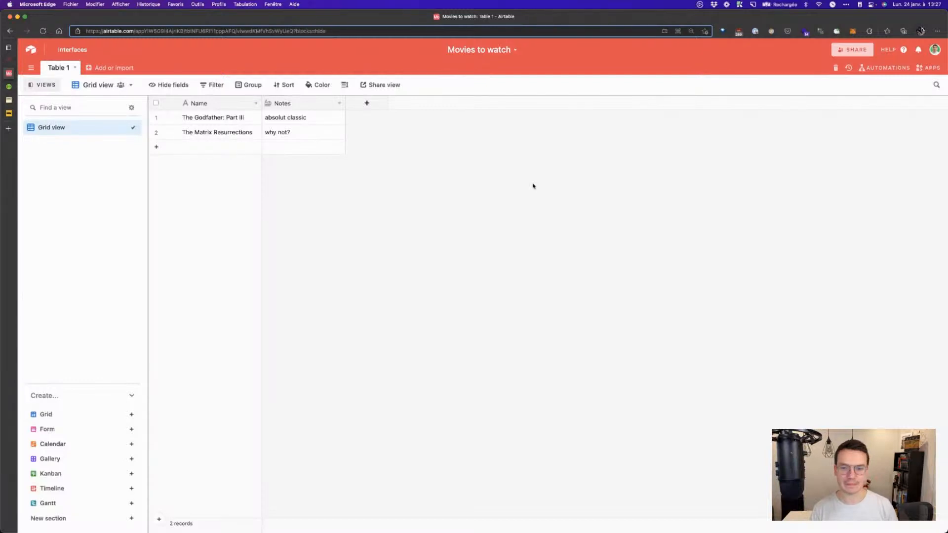
pyautogui.click(7, 61)
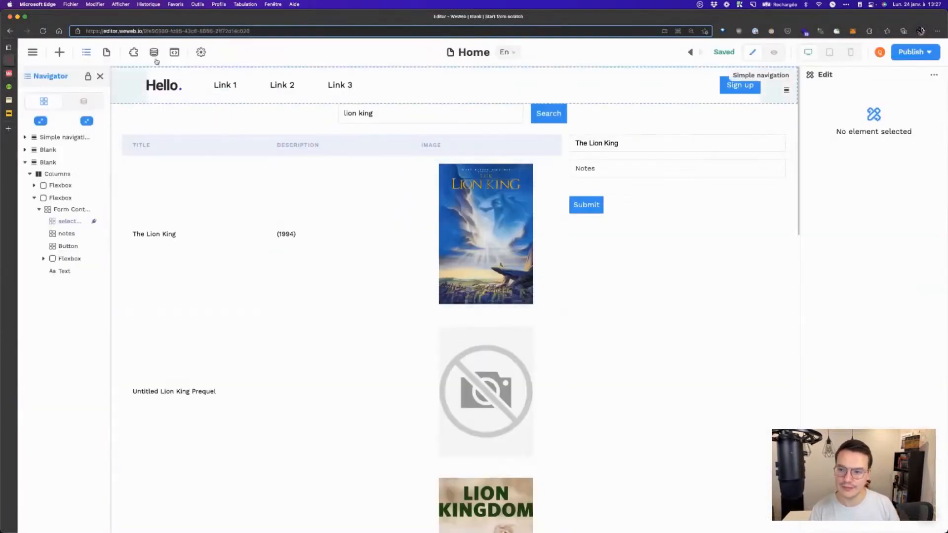
# Step: Start a new data collection and name it "movies to watch"
pyautogui.click(154, 52)
pyautogui.click(184, 106)
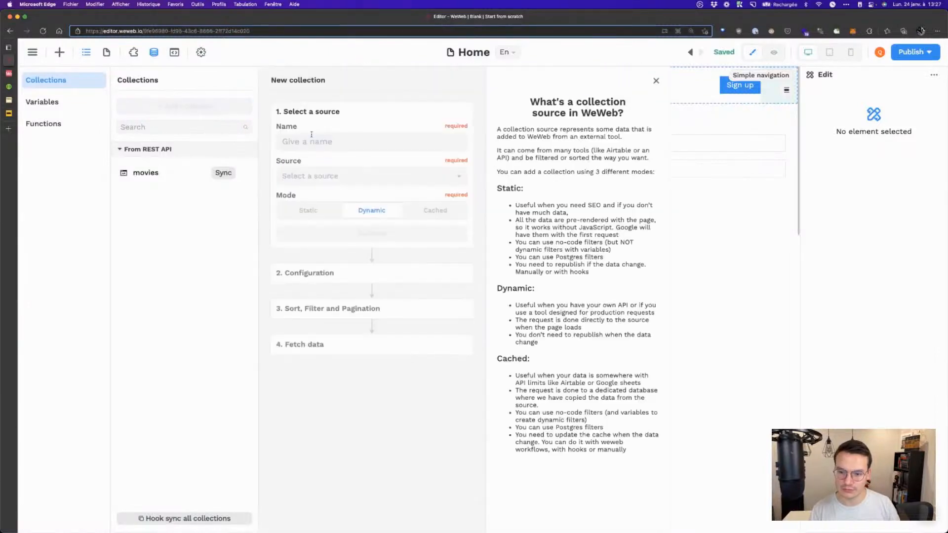
pyautogui.write('movi')
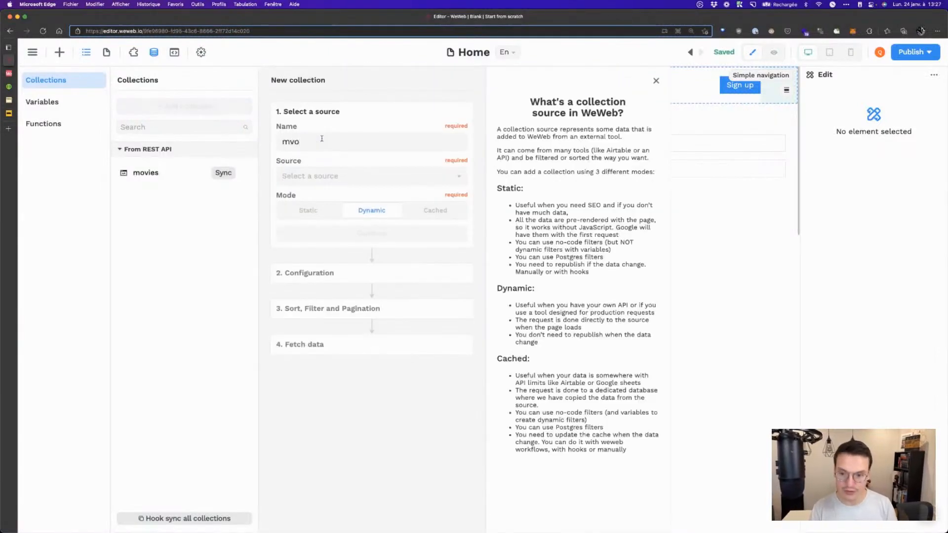
pyautogui.write('es to watch')
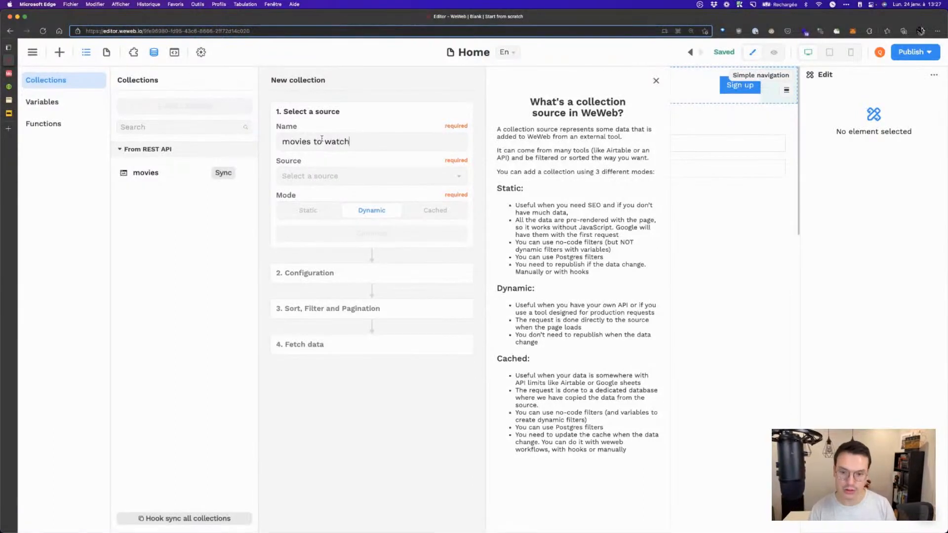
# Step: Add Airtable as a new data source from the collection's source options and configure it with the account's API key
pyautogui.click(348, 175)
pyautogui.click(330, 222)
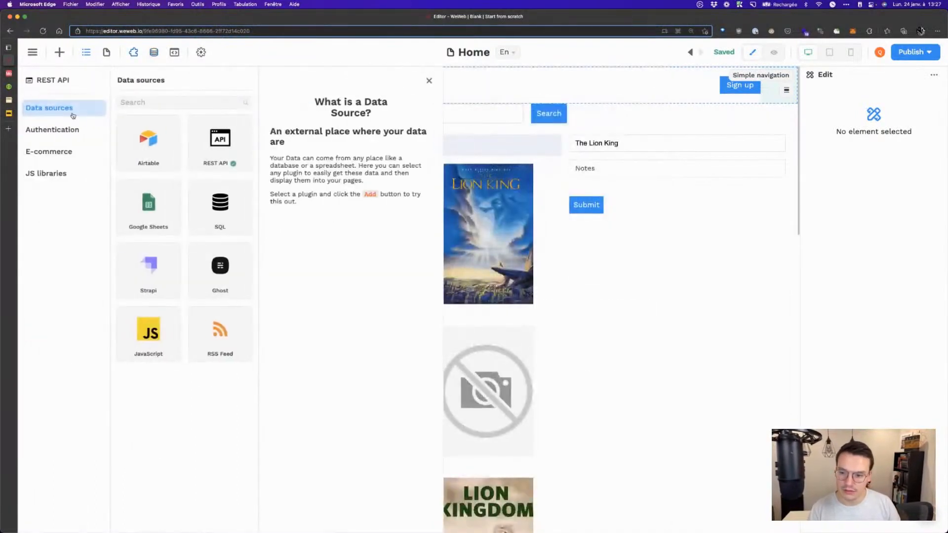
pyautogui.click(148, 143)
pyautogui.click(332, 119)
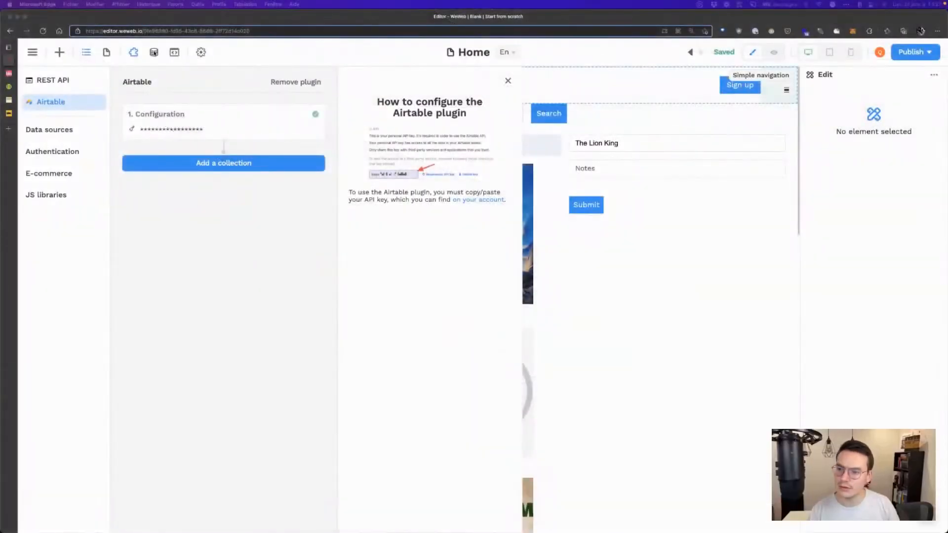
# Step: Back in the movies to watch collection, choose Airtable as the source in Dynamic mode and proceed to its configuration
pyautogui.click(154, 53)
pyautogui.click(371, 177)
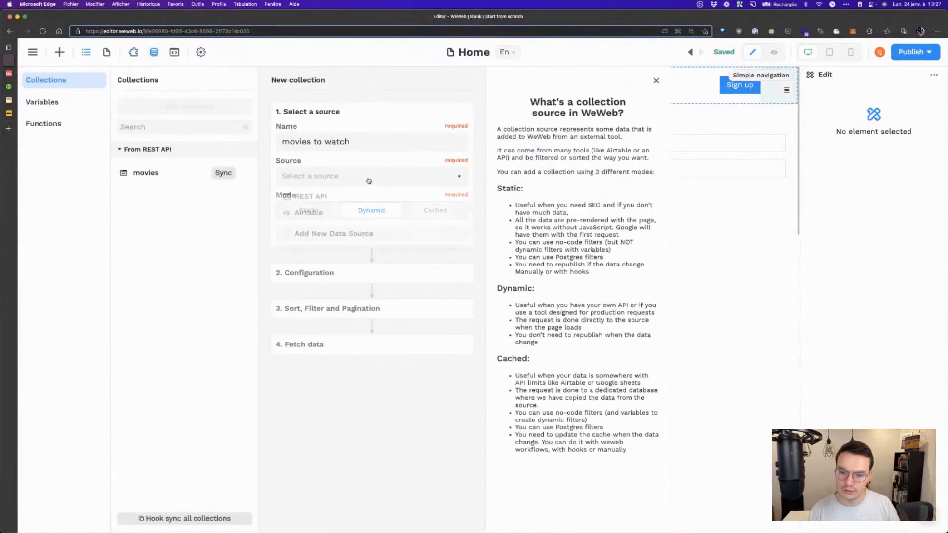
pyautogui.click(349, 214)
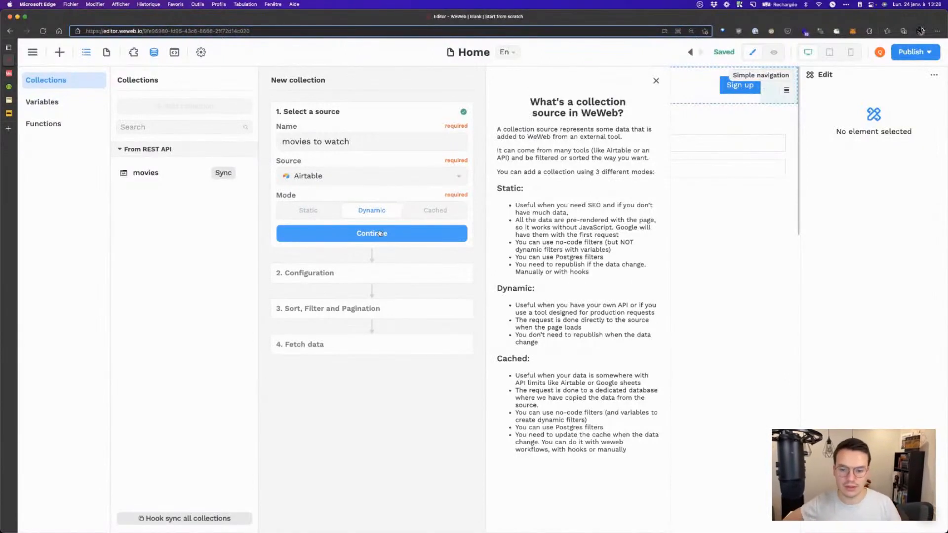
pyautogui.click(380, 233)
# Step: Configure the collection to use the Movies To Watch base and Table 1, and proceed to pagination
pyautogui.click(360, 208)
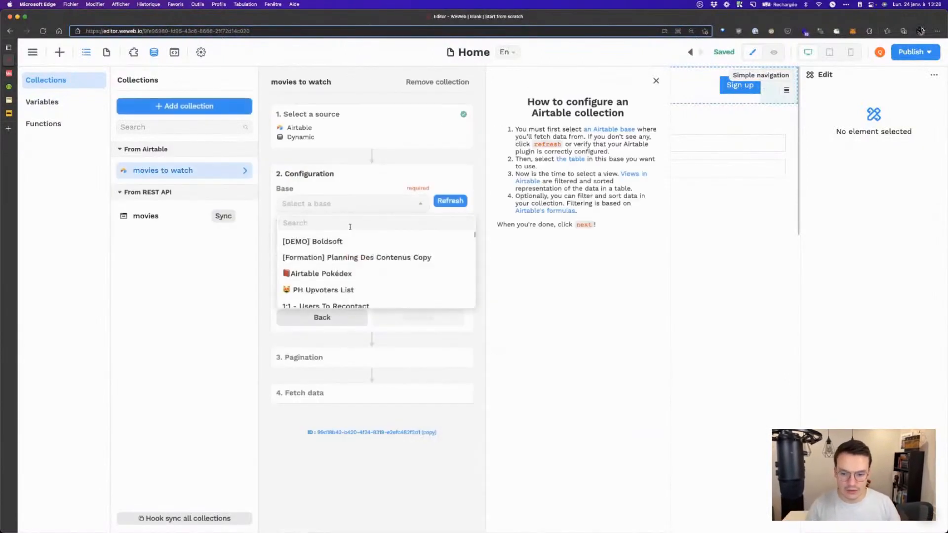
pyautogui.write('movi')
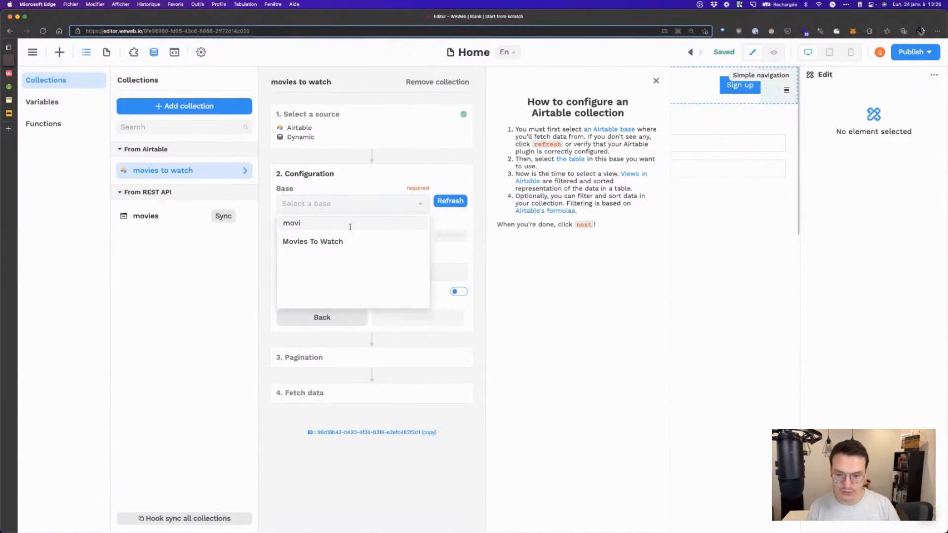
pyautogui.click(334, 241)
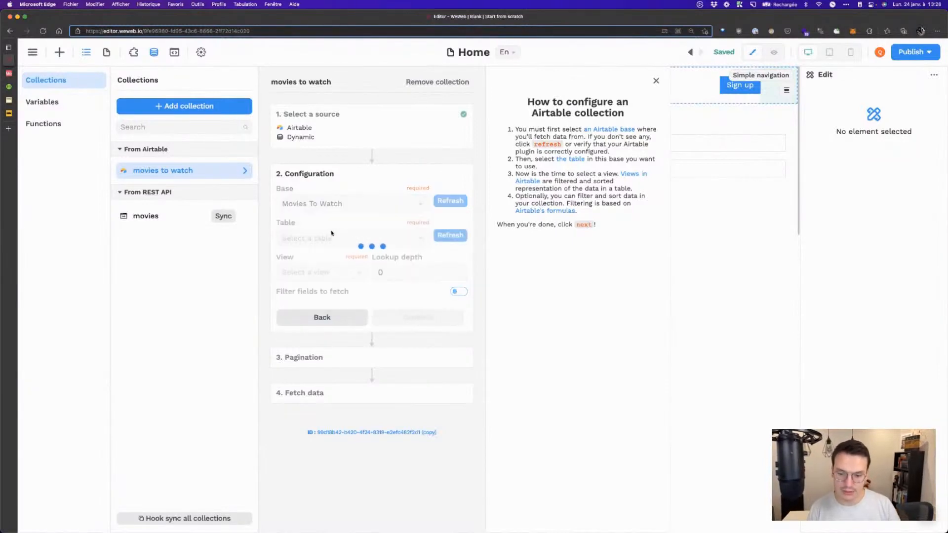
pyautogui.click(332, 238)
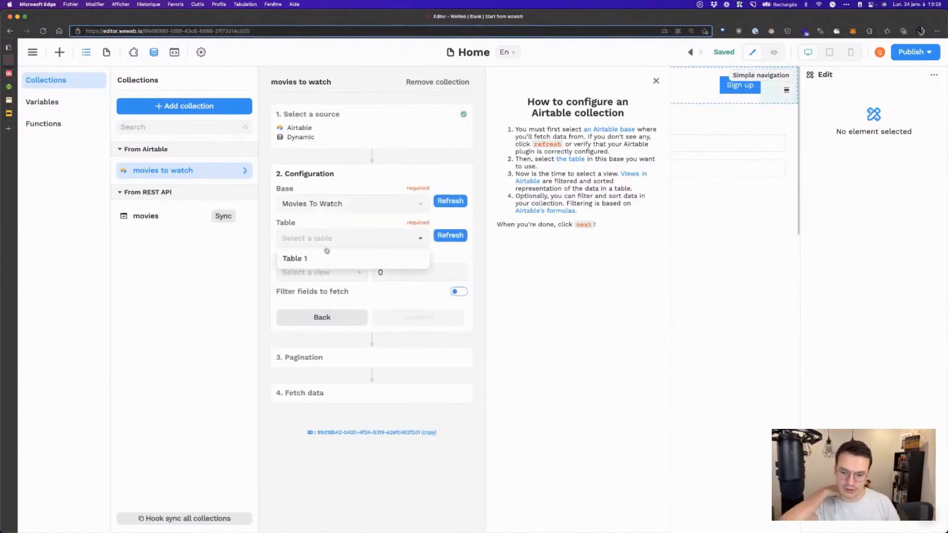
pyautogui.click(328, 258)
pyautogui.click(421, 317)
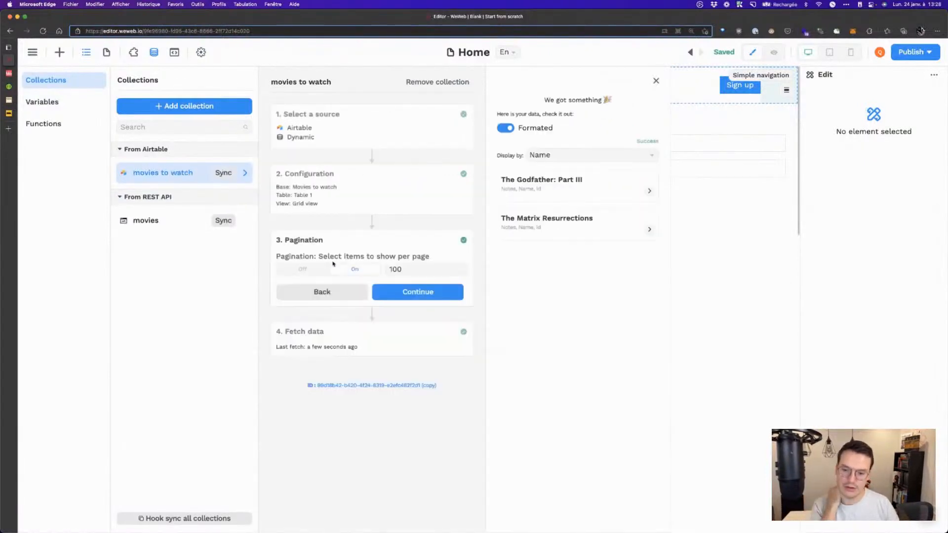
# Step: Turn off pagination for the movies to watch collection and finish its setup
pyautogui.click(309, 269)
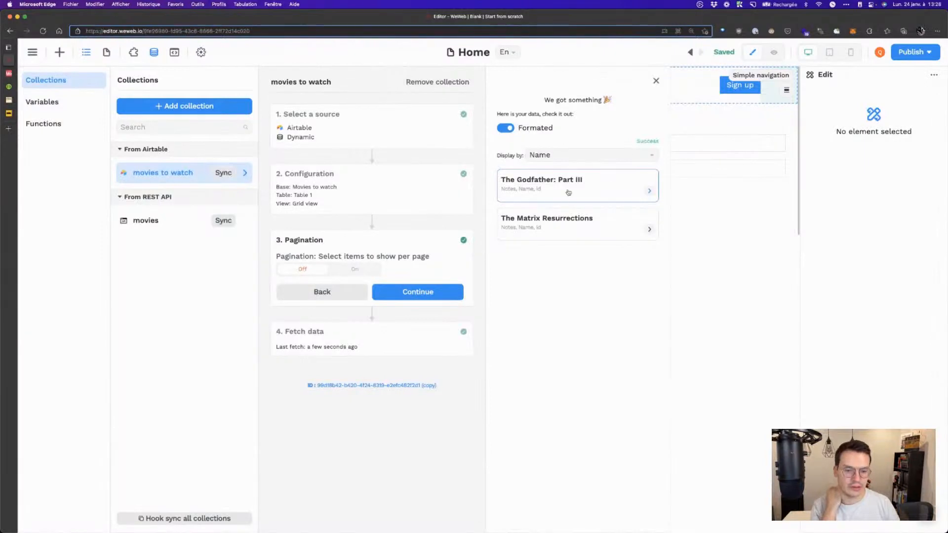
pyautogui.click(417, 295)
pyautogui.click(428, 347)
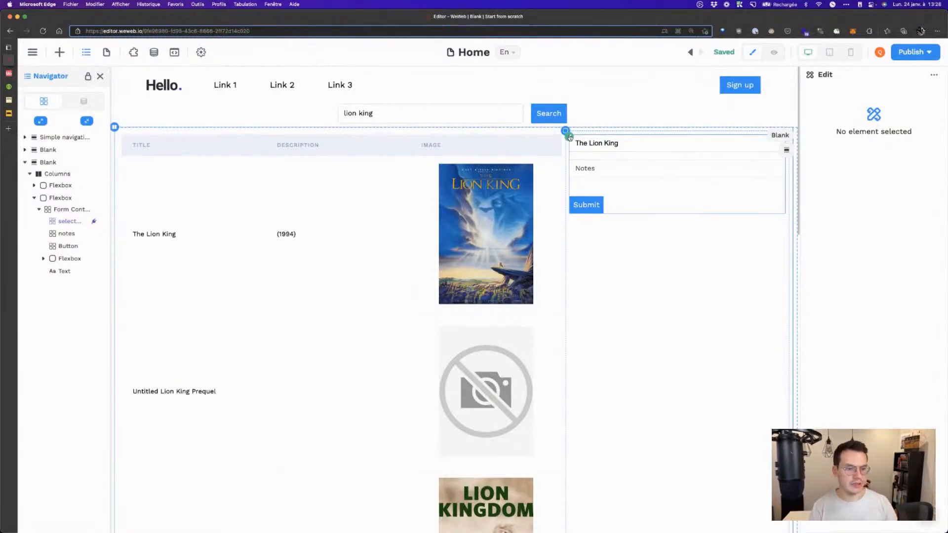
# Step: Select the Form Container around the movie and notes fields and add a new workflow to it
pyautogui.click(569, 137)
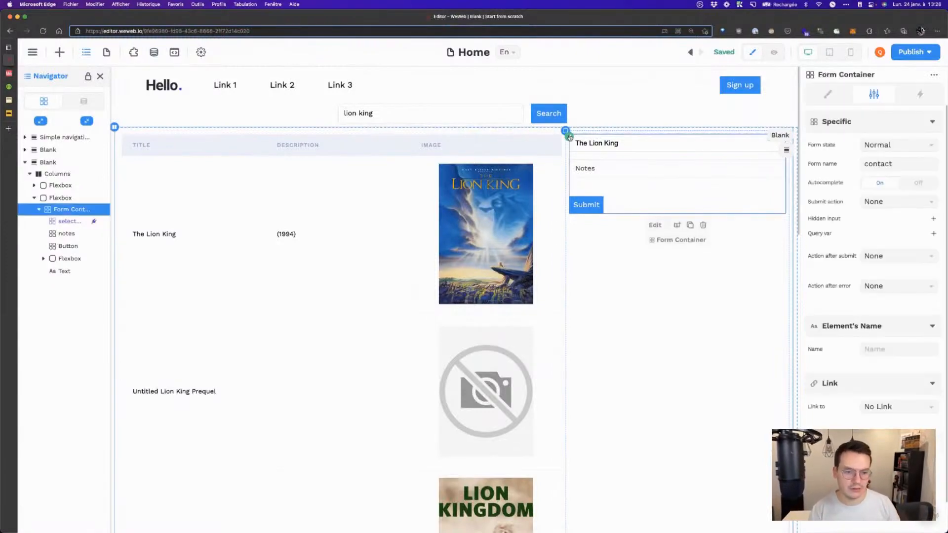
pyautogui.click(910, 101)
pyautogui.click(874, 225)
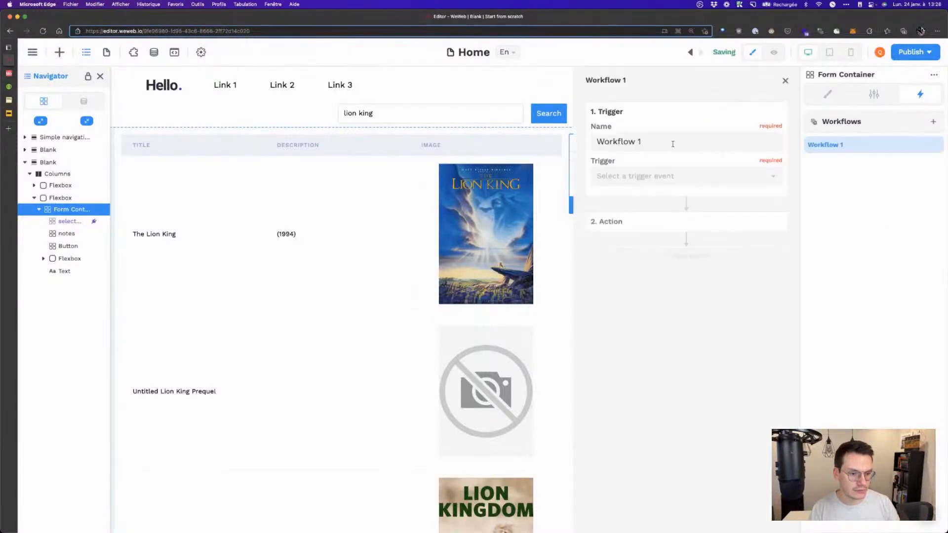
# Step: Name the form's new workflow "add movie to watch" and set its trigger to On Submit
pyautogui.write('dd movie')
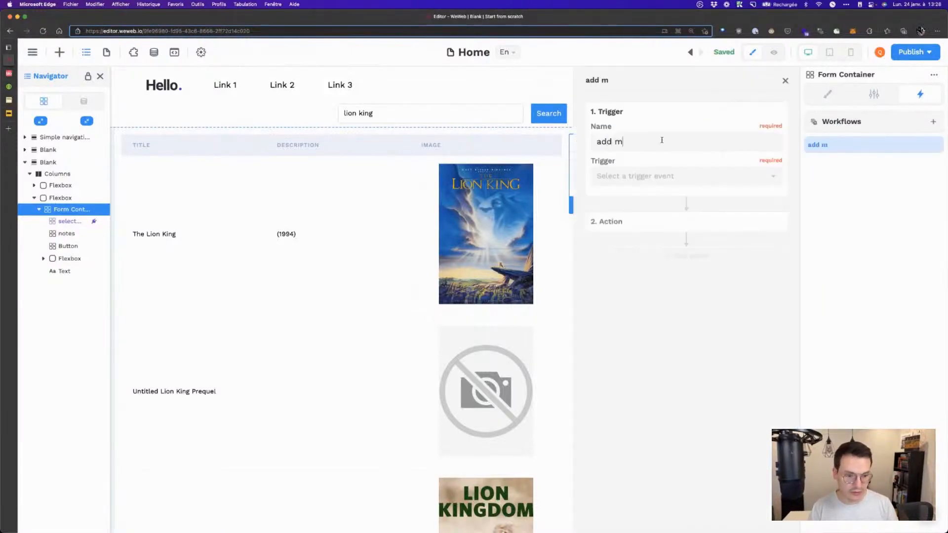
pyautogui.press('BackSpace')
pyautogui.press('BackSpace')
pyautogui.press('BackSpace')
pyautogui.press('BackSpace')
pyautogui.write('ovie')
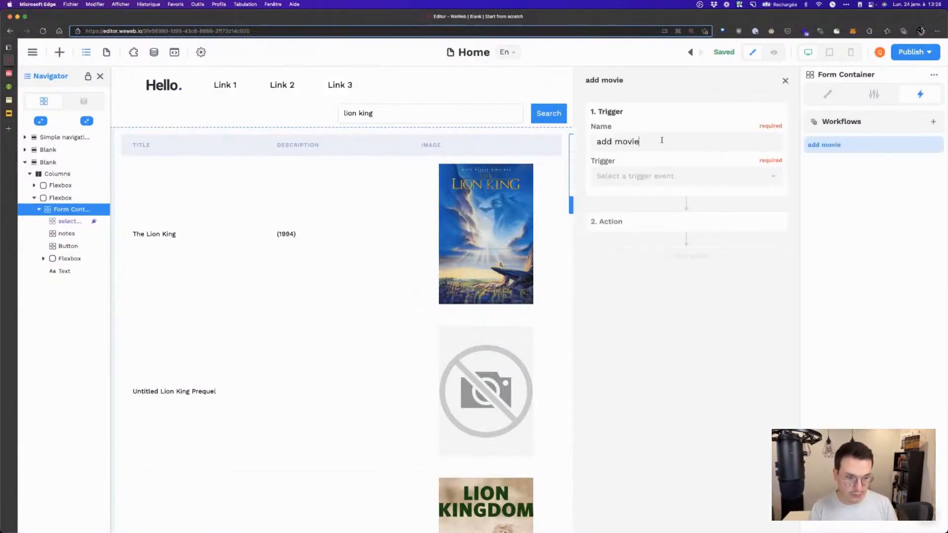
pyautogui.write(' to watch')
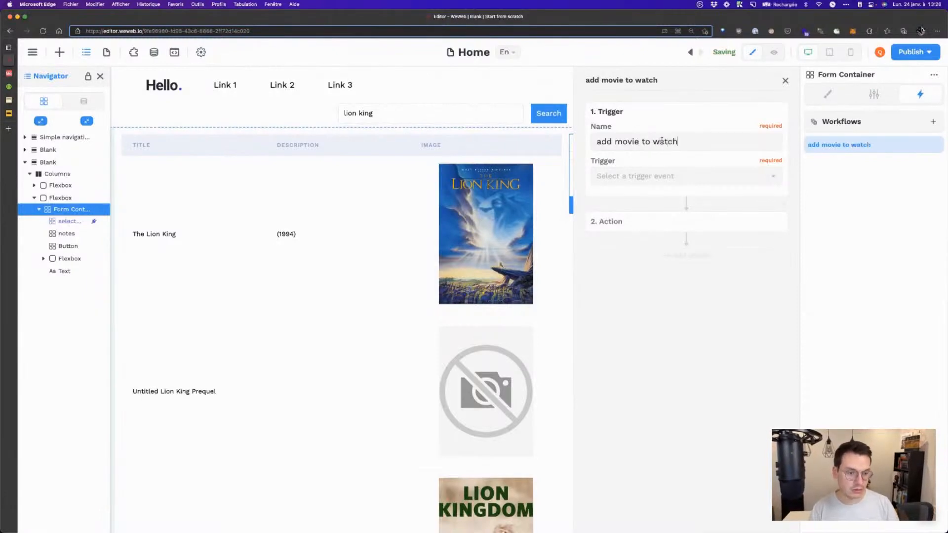
pyautogui.click(658, 178)
pyautogui.click(641, 245)
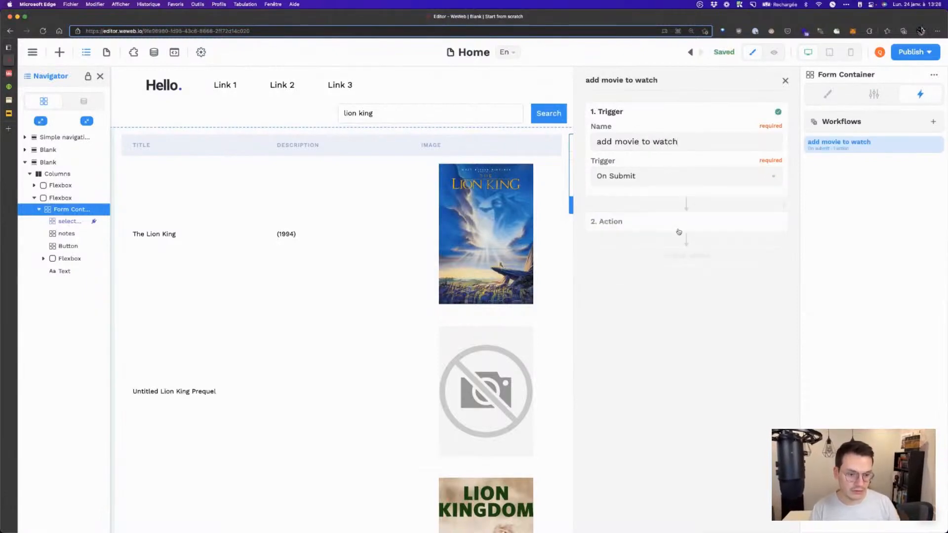
# Step: Set the workflow's action to Create A Record in the Movies To Watch collection
pyautogui.click(677, 220)
pyautogui.click(653, 206)
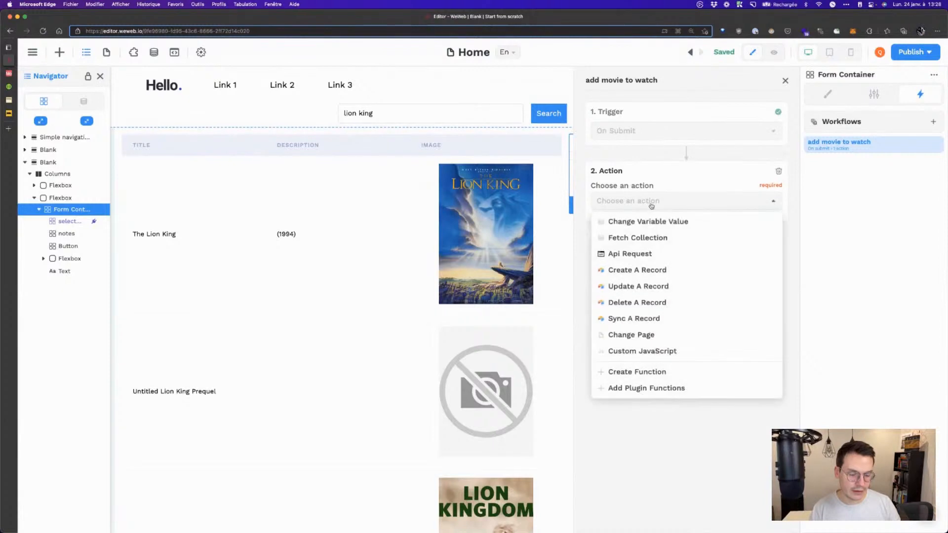
pyautogui.click(641, 271)
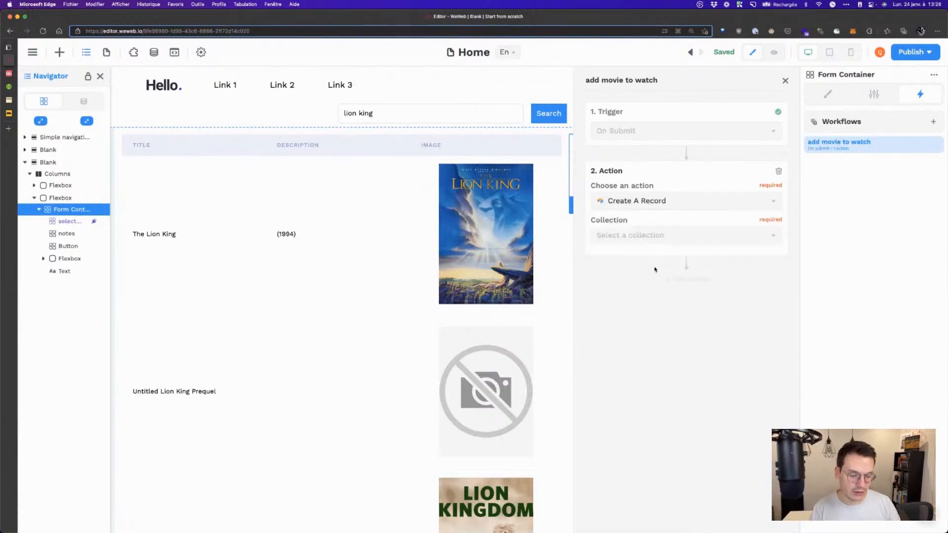
pyautogui.click(623, 241)
pyautogui.click(642, 256)
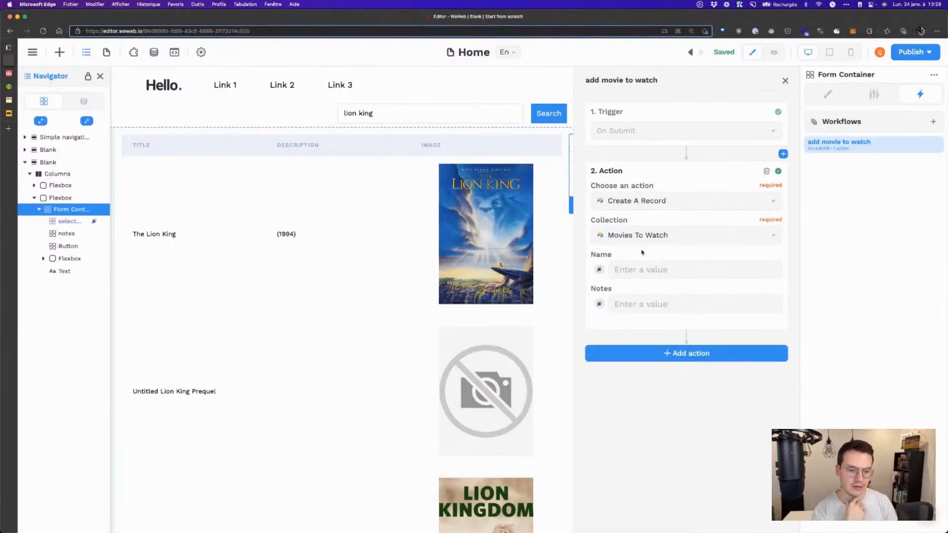
# Step: Bind the record's Name to the selected movie value and its Notes to the notes value
pyautogui.click(600, 270)
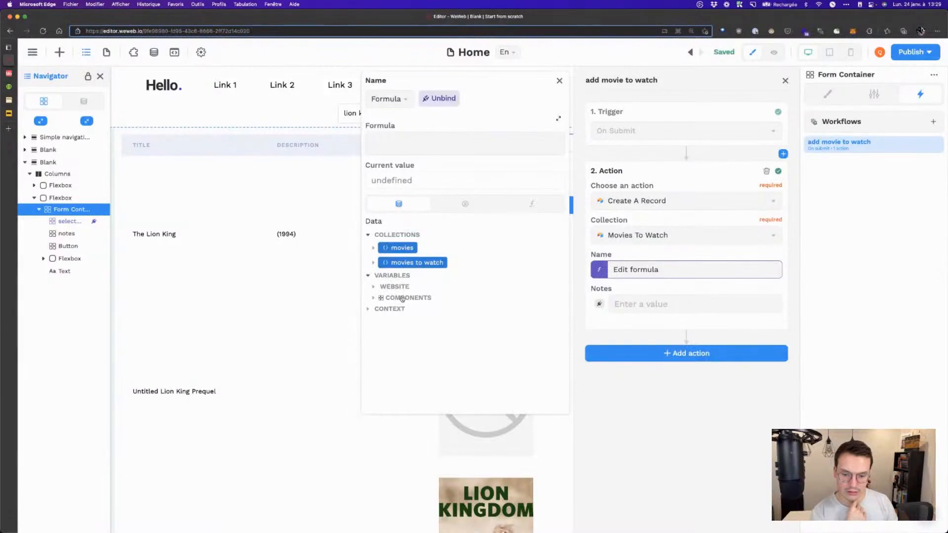
pyautogui.click(401, 297)
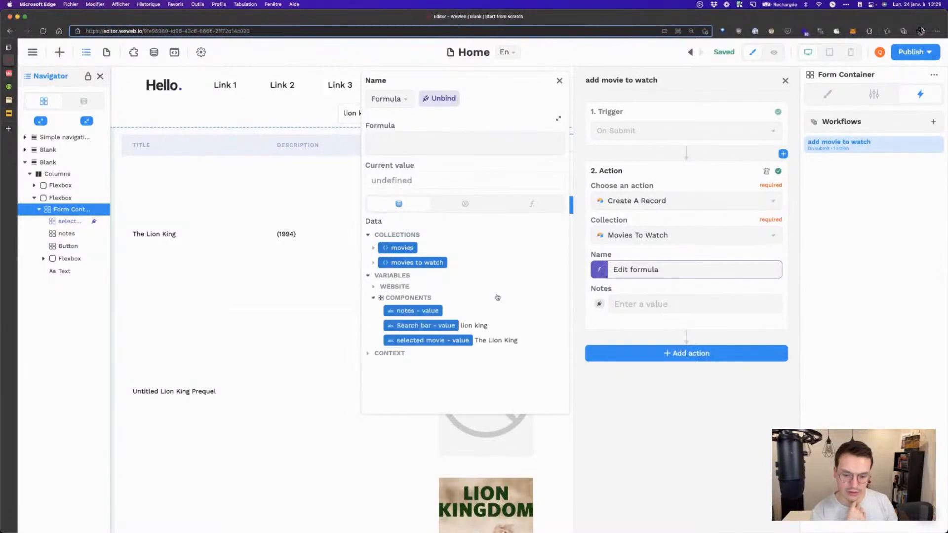
pyautogui.click(457, 344)
pyautogui.click(599, 304)
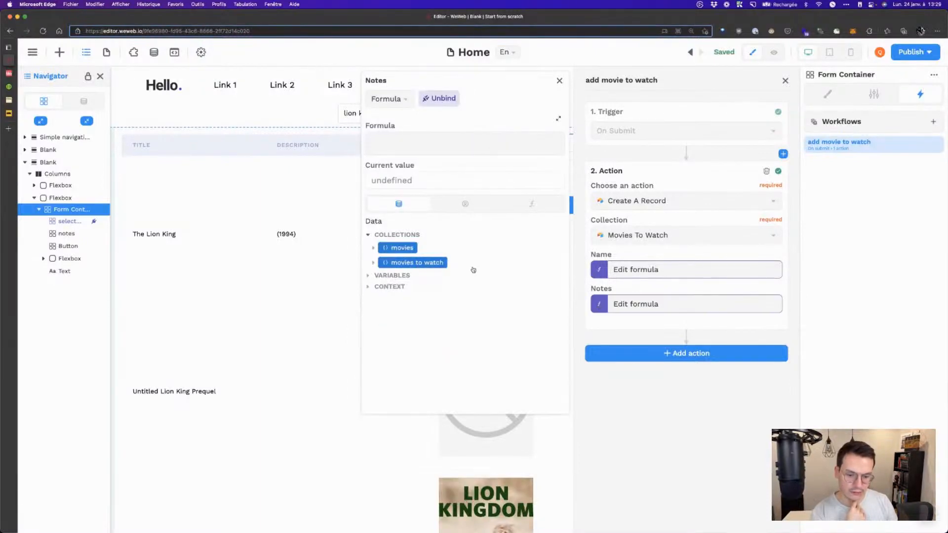
pyautogui.click(388, 277)
pyautogui.click(399, 298)
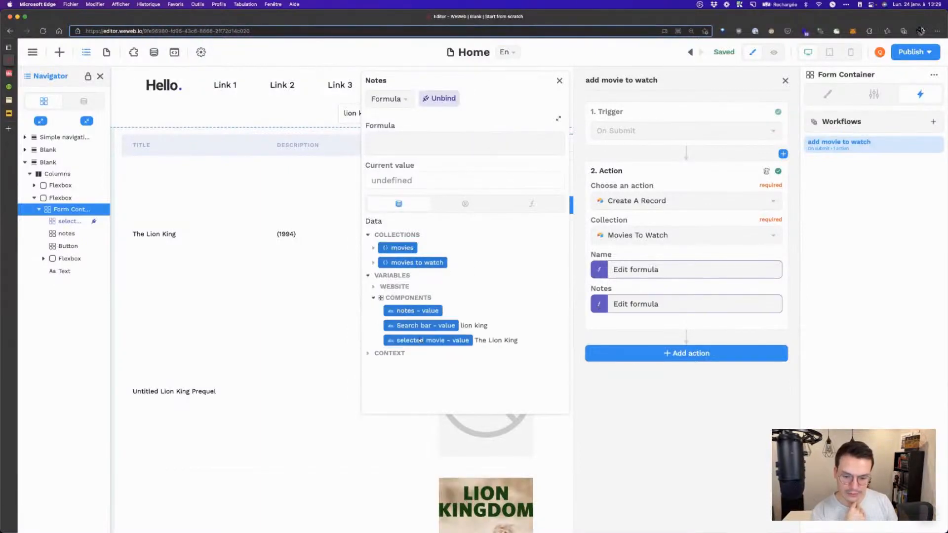
pyautogui.click(415, 311)
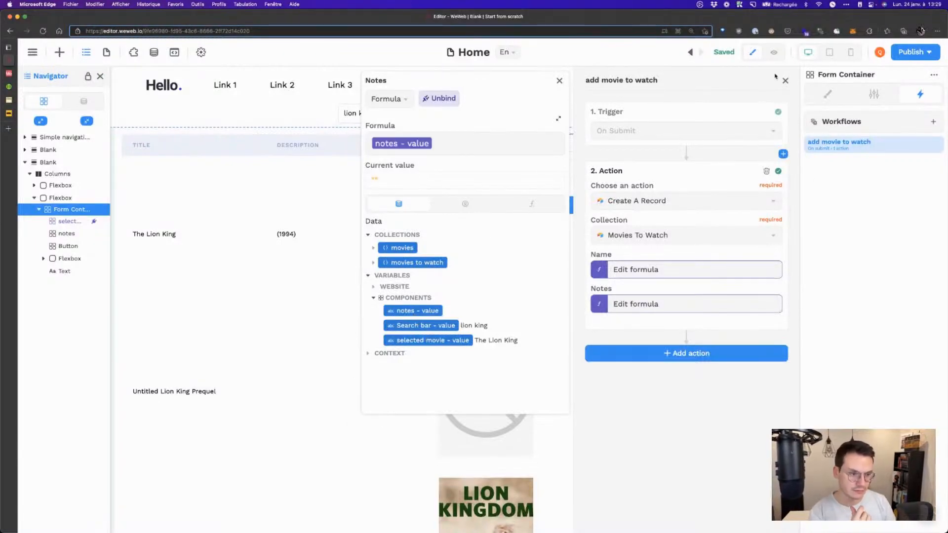
# Step: Switch the page to preview mode and search for "gangs of new york"
pyautogui.click(774, 53)
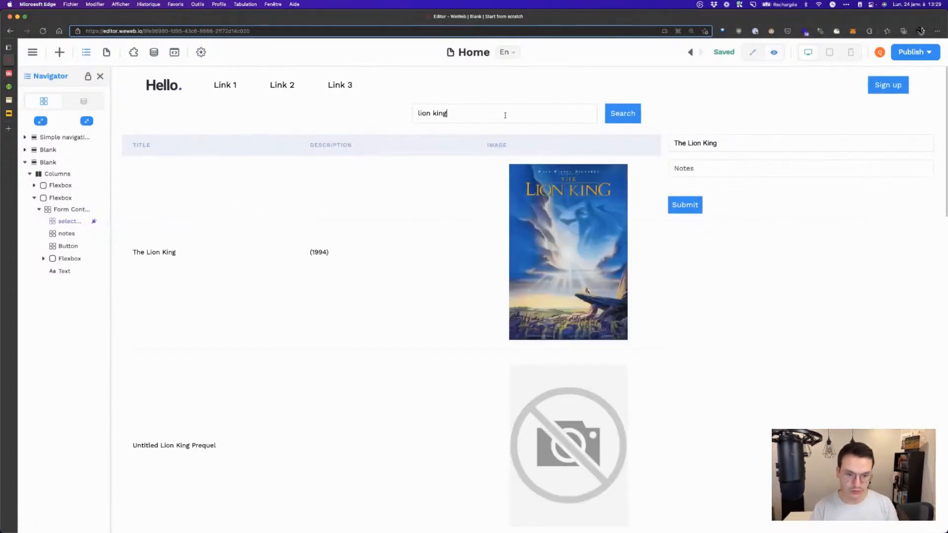
pyautogui.press('super+a')
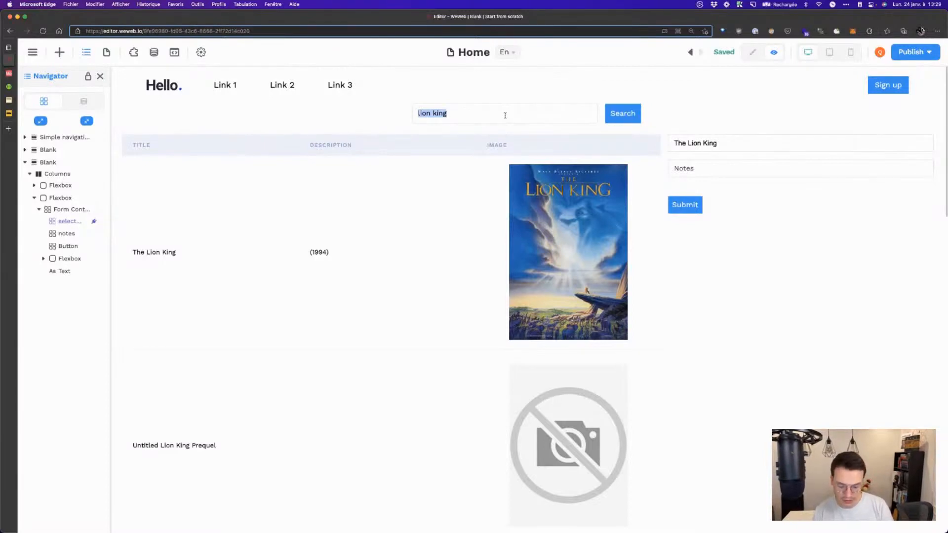
pyautogui.write('gangs of ')
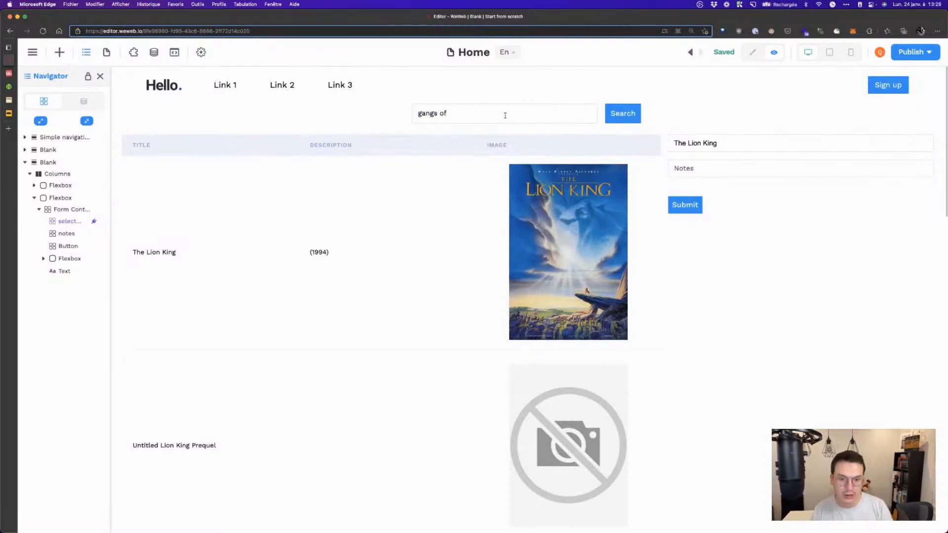
pyautogui.write('new y')
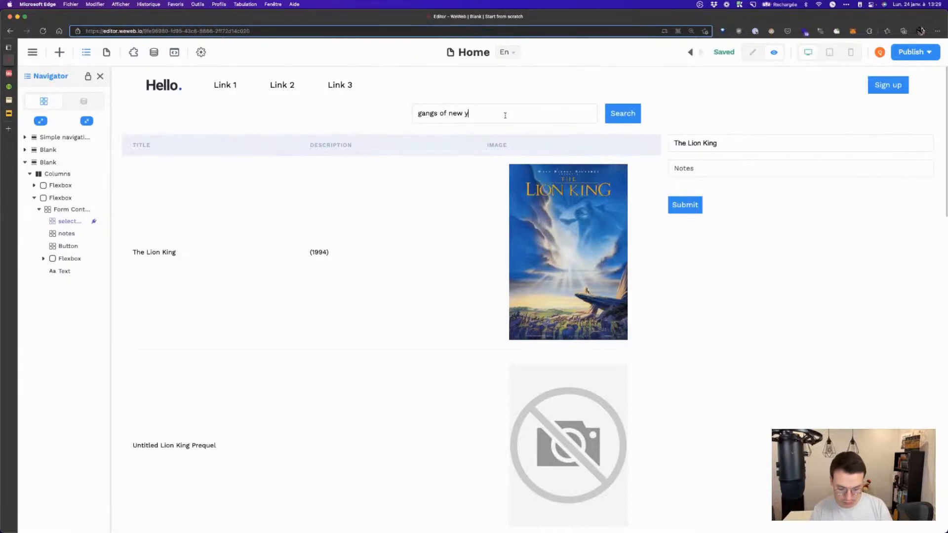
pyautogui.write('ork')
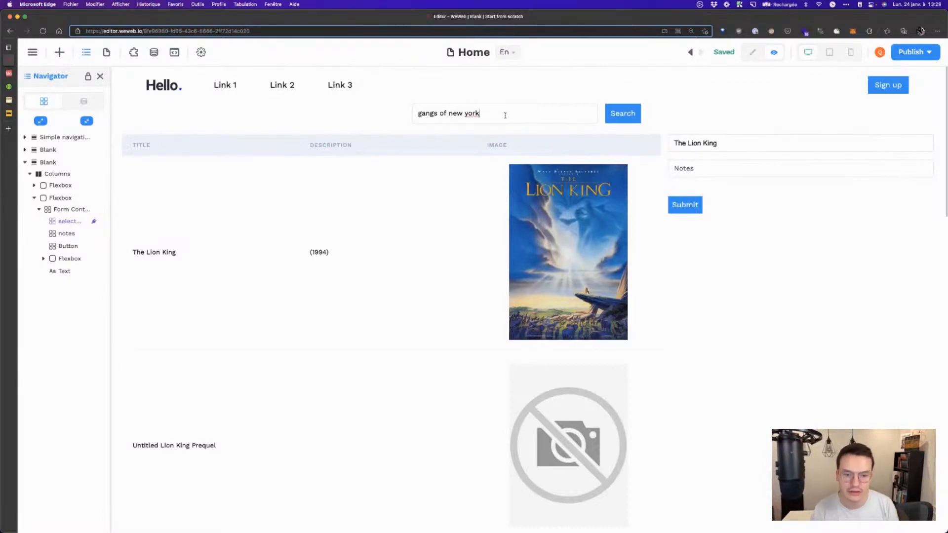
pyautogui.press('Return')
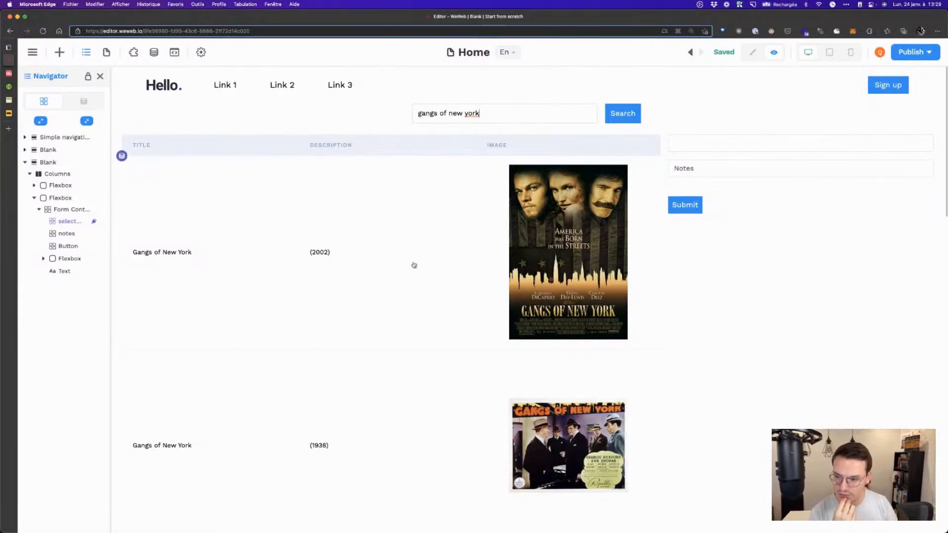
# Step: Choose Gangs of New York as the movie, enter "a revoir" as the notes and submit the form
pyautogui.click(716, 144)
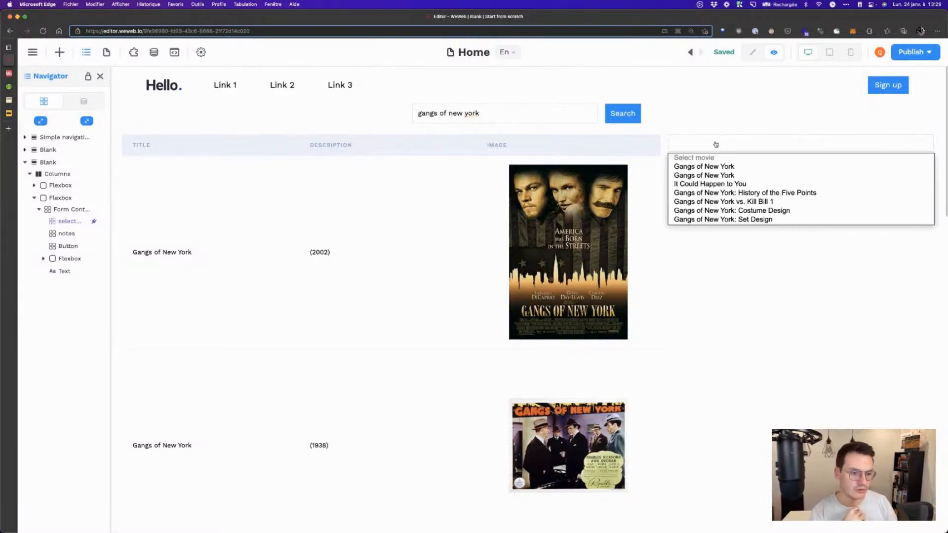
pyautogui.click(733, 167)
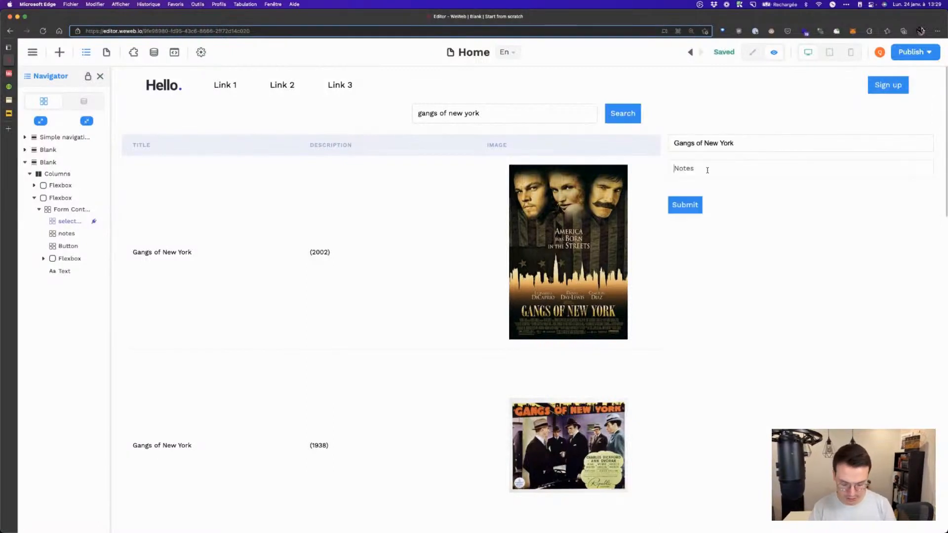
pyautogui.write('a revoir')
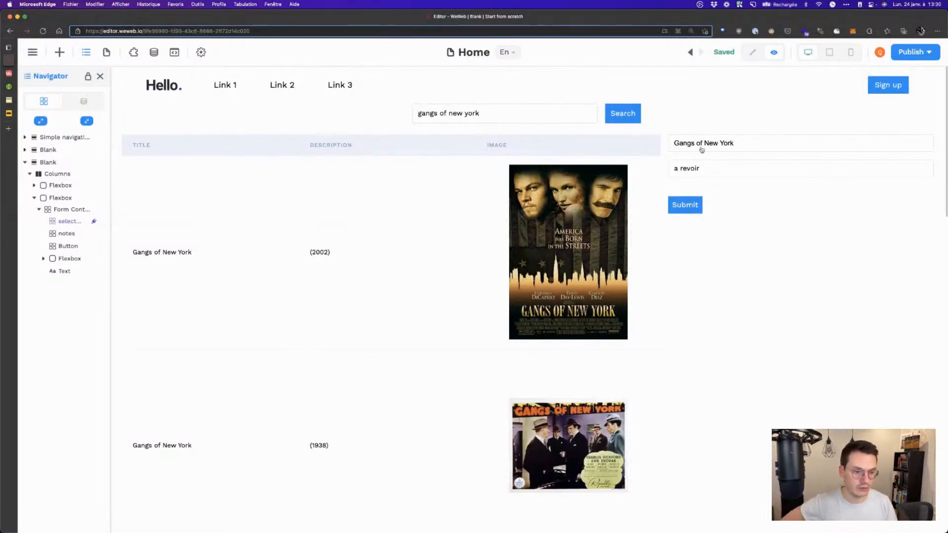
# Step: Check the Movies to watch table in Airtable for the submitted movie and notes, and return to the WeWeb editor
pyautogui.click(8, 74)
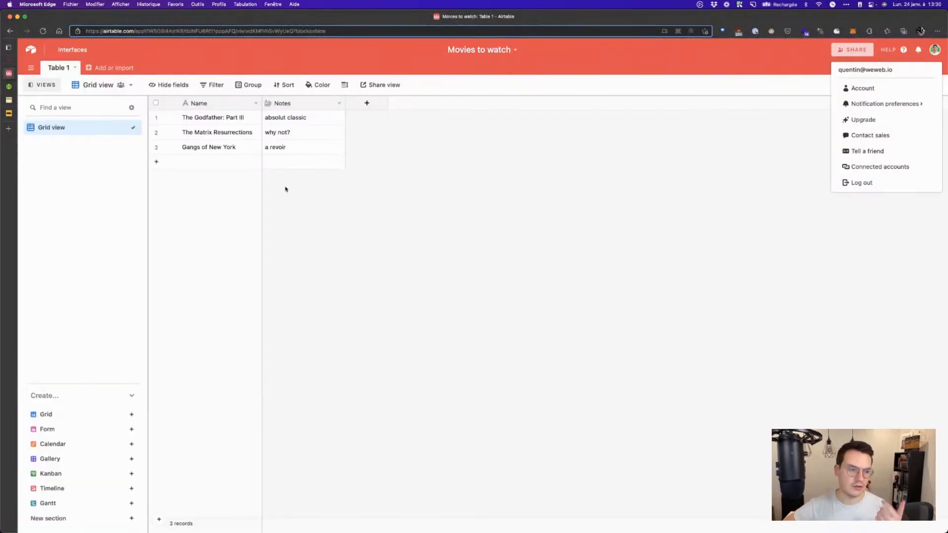
pyautogui.click(228, 140)
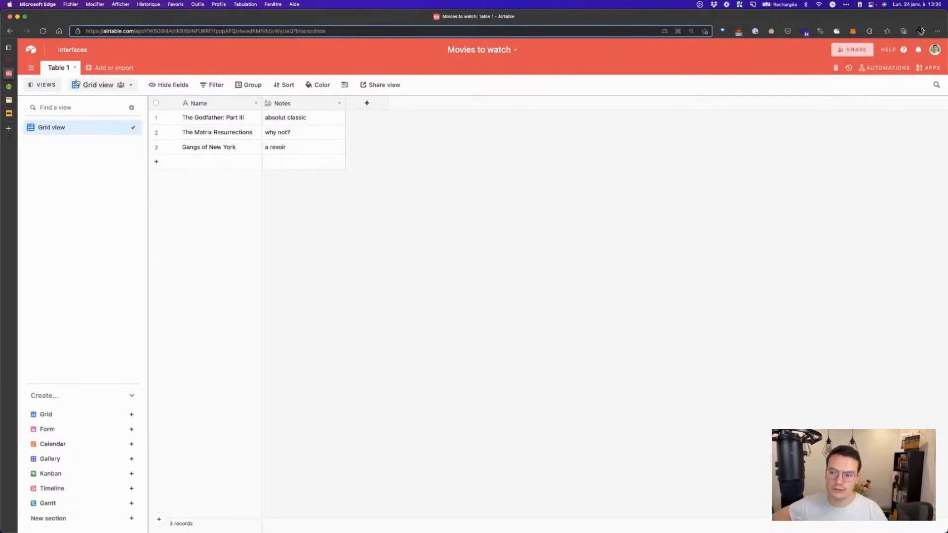
pyautogui.click(8, 64)
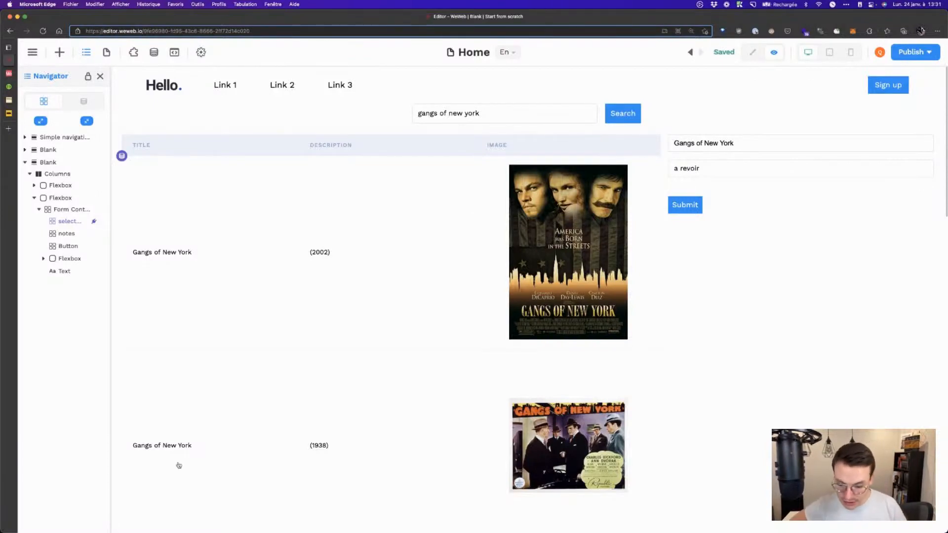
# Step: Look through the movie results table for the "gangs of new york" search, from the first entry to the last
pyautogui.scroll(-5, 301, 397)
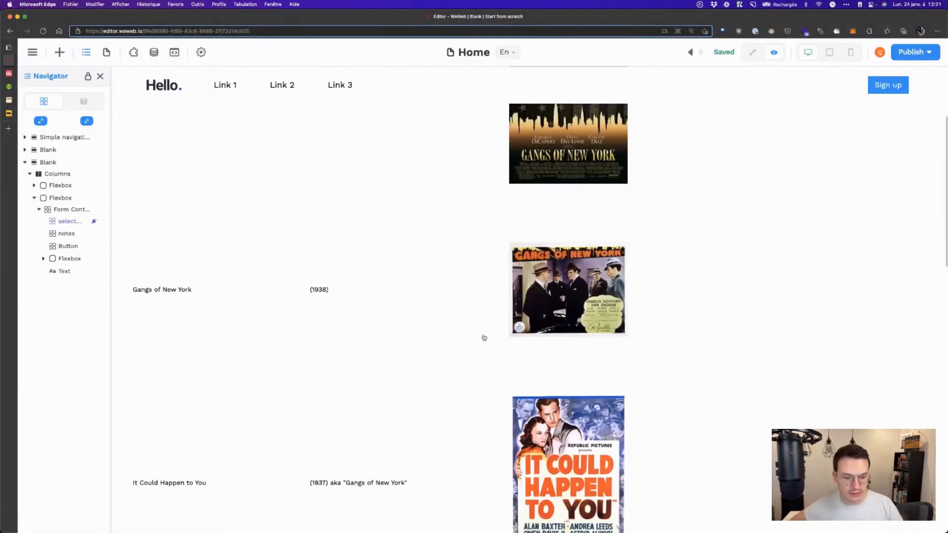
pyautogui.scroll(-3, 528, 292)
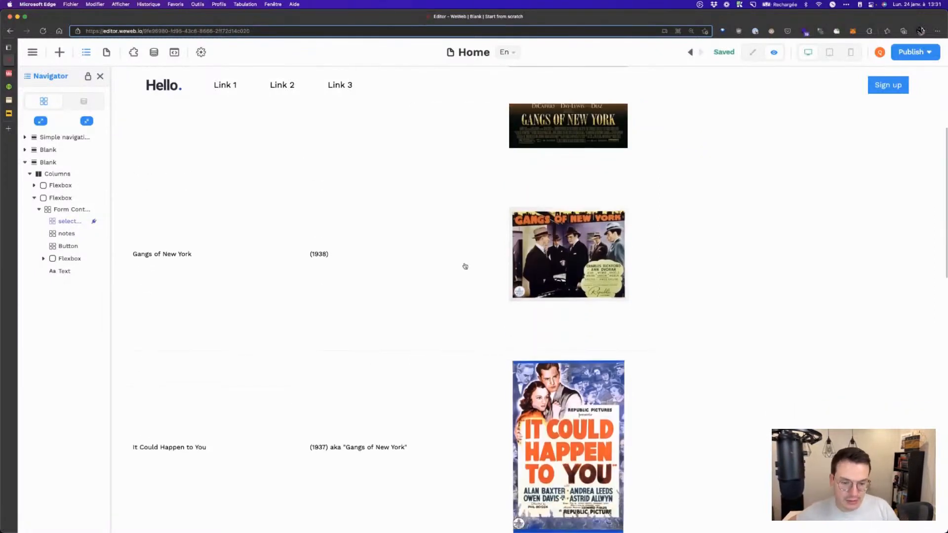
pyautogui.scroll(-7, 371, 260)
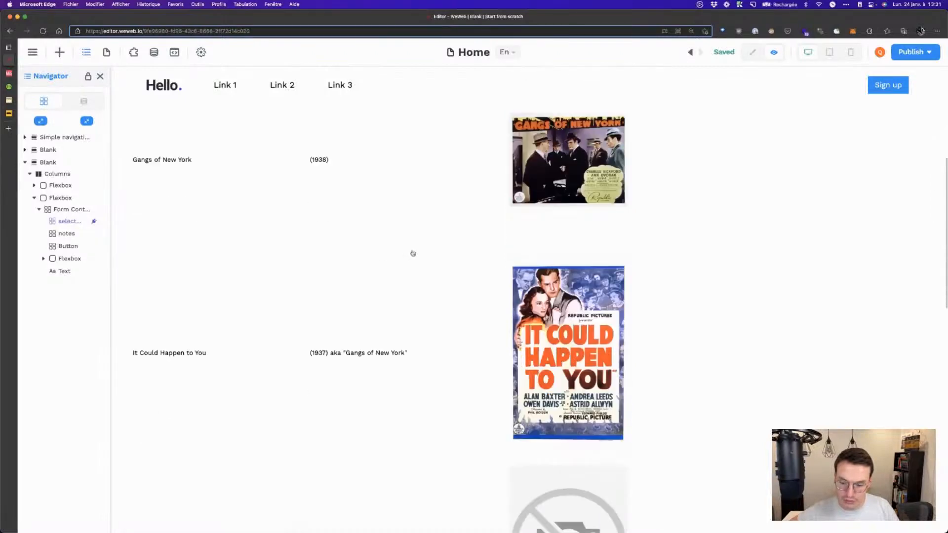
pyautogui.scroll(-15, 445, 259)
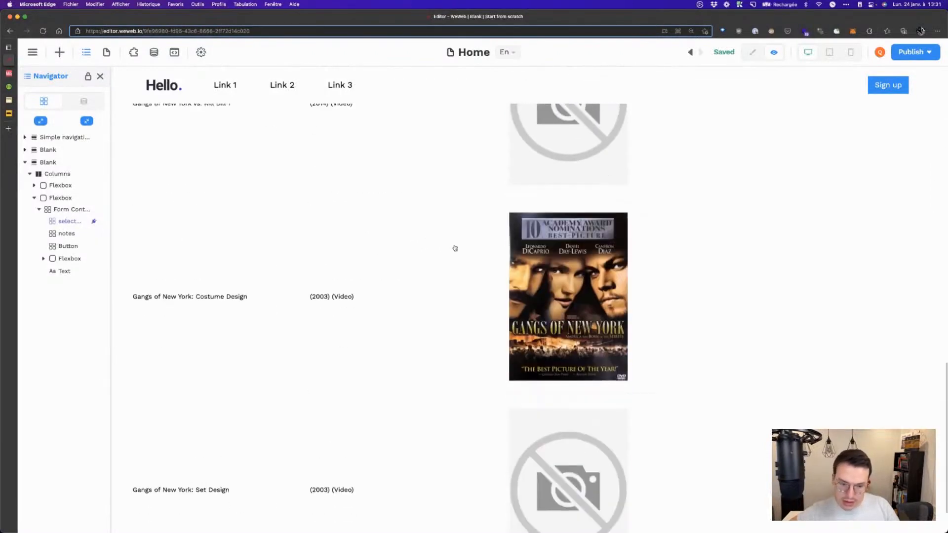
pyautogui.scroll(-2, 456, 246)
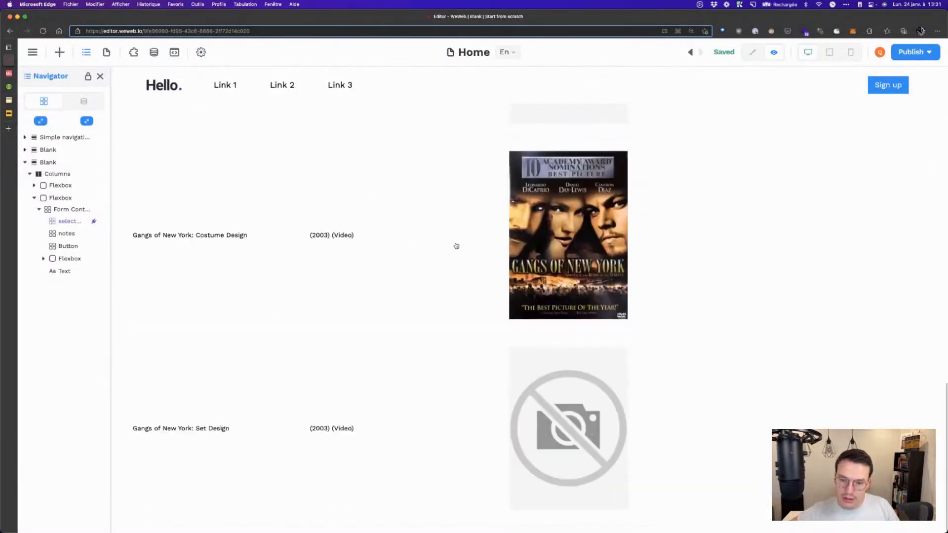
pyautogui.scroll(20, 456, 246)
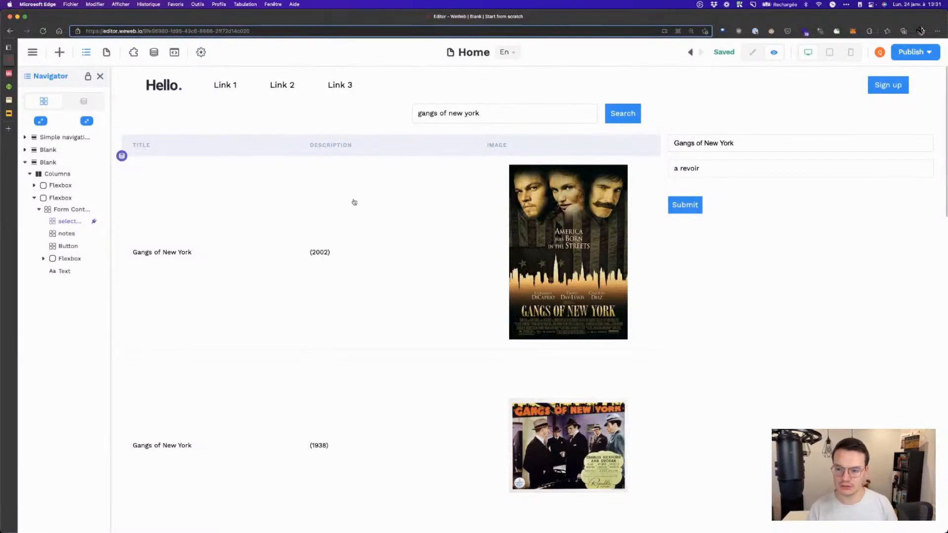
pyautogui.scroll(-10, 330, 186)
pyautogui.scroll(-15, 337, 185)
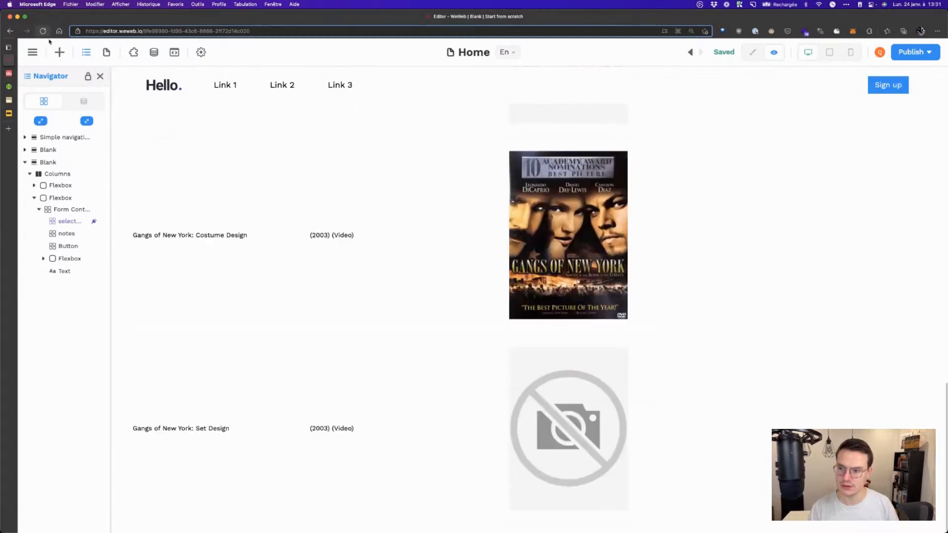
# Step: Try to add a basic Text element to the page while it is in preview mode
pyautogui.click(60, 52)
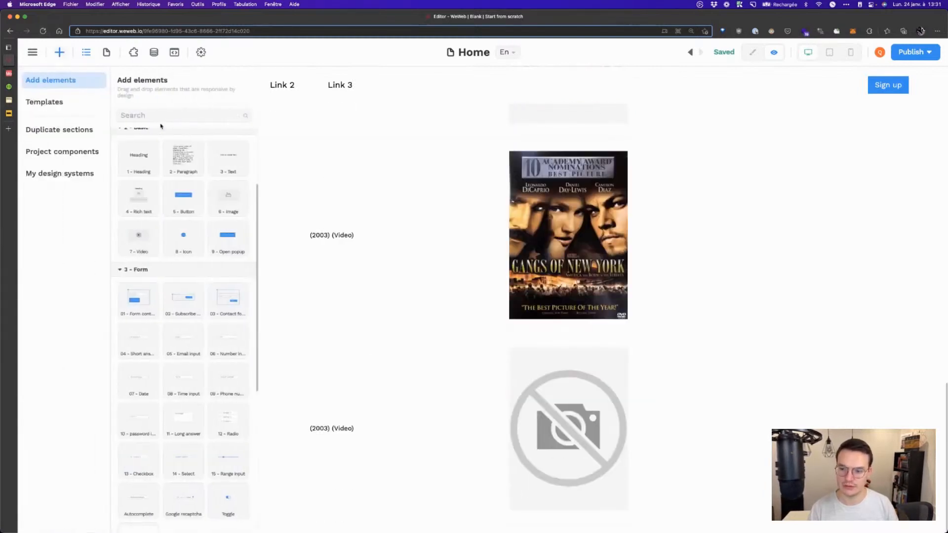
pyautogui.scroll(3, 203, 150)
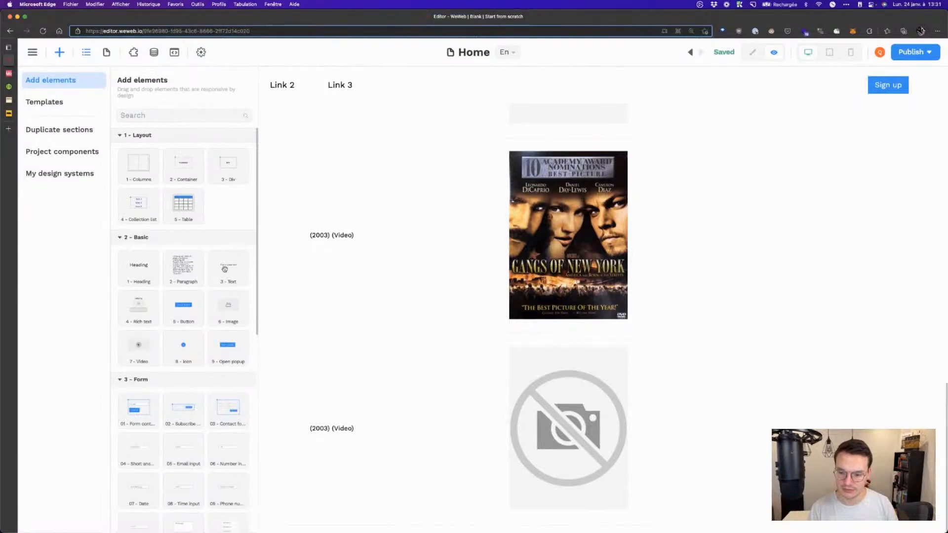
pyautogui.moveTo(228, 270); pyautogui.dragTo(322, 344)
pyautogui.scroll(5, 322, 341)
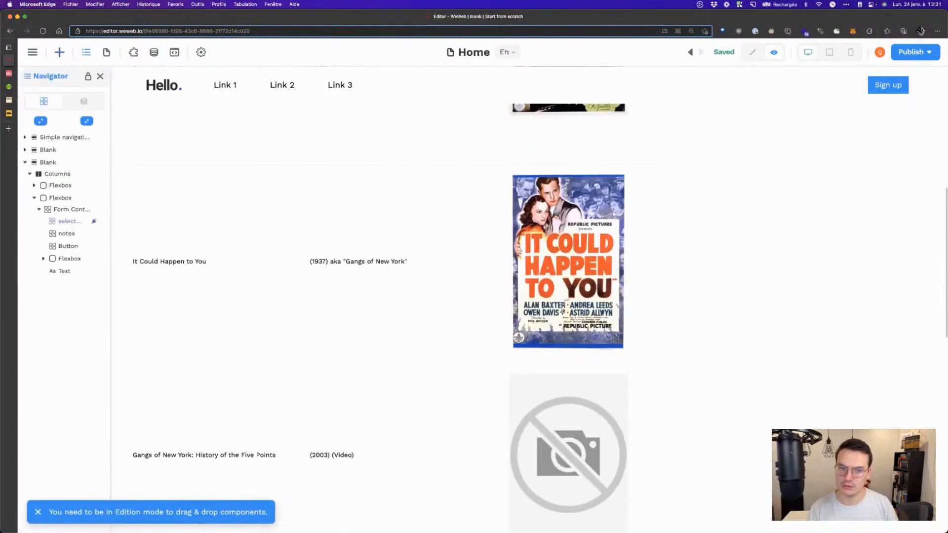
# Step: Switch the page to edit mode and add a basic Text element directly below the movie table
pyautogui.click(752, 52)
pyautogui.scroll(-5, 301, 295)
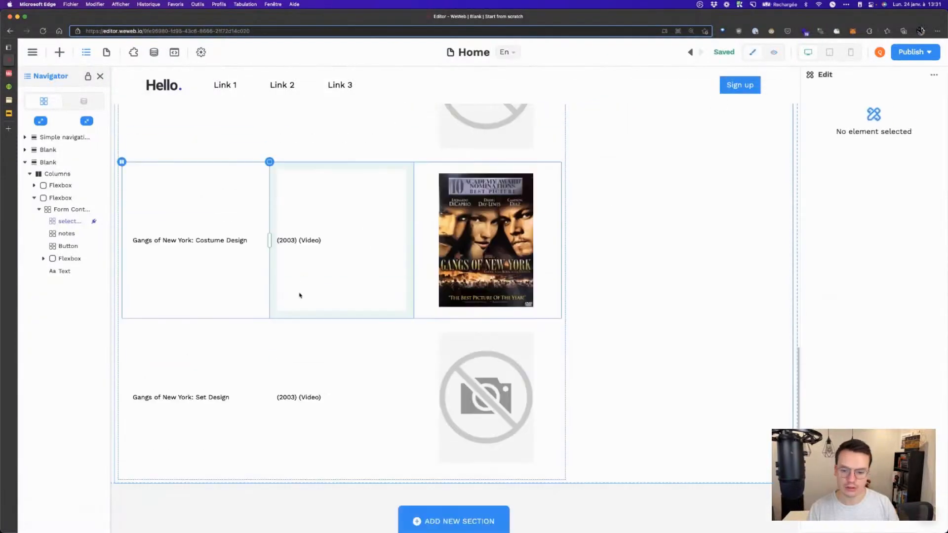
pyautogui.click(59, 52)
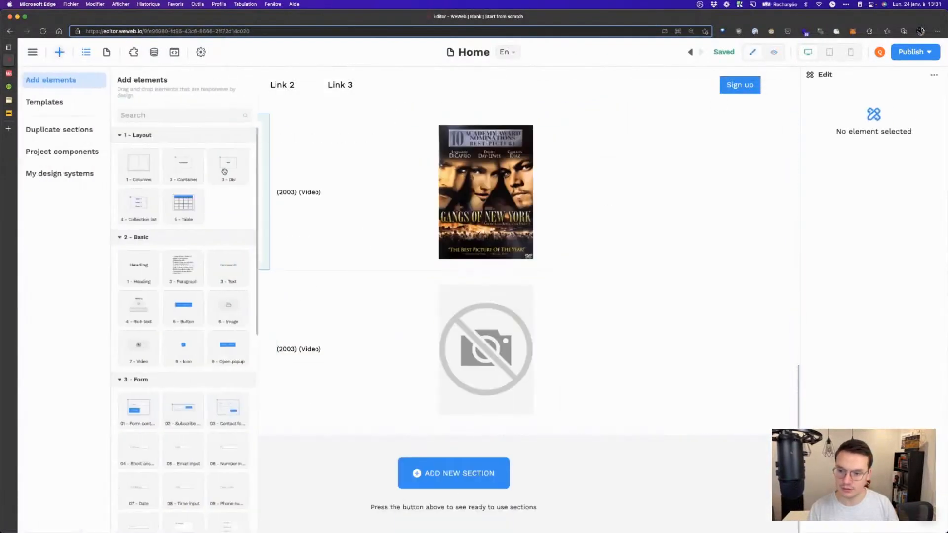
pyautogui.moveTo(221, 268); pyautogui.dragTo(211, 432)
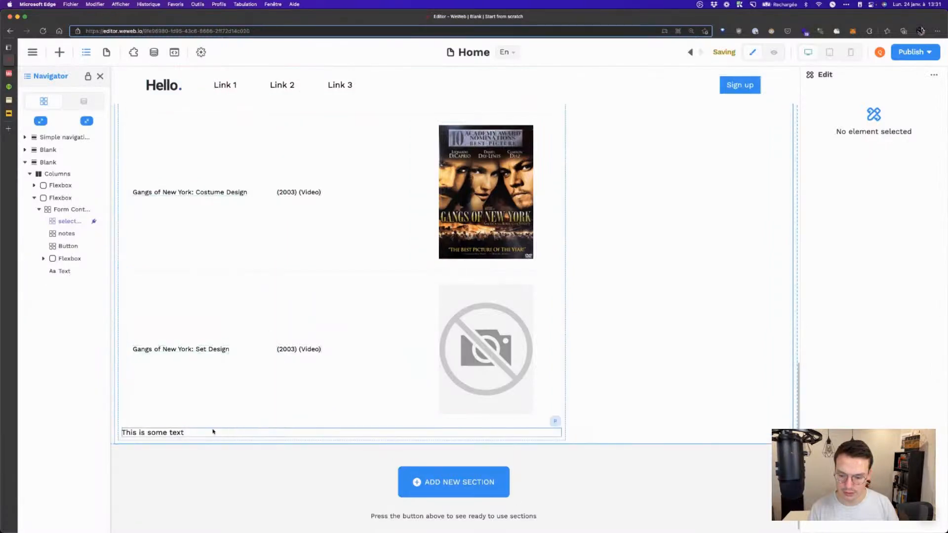
# Step: Move the new Text element above the Table inside the first Flexbox of the columns
pyautogui.click(209, 432)
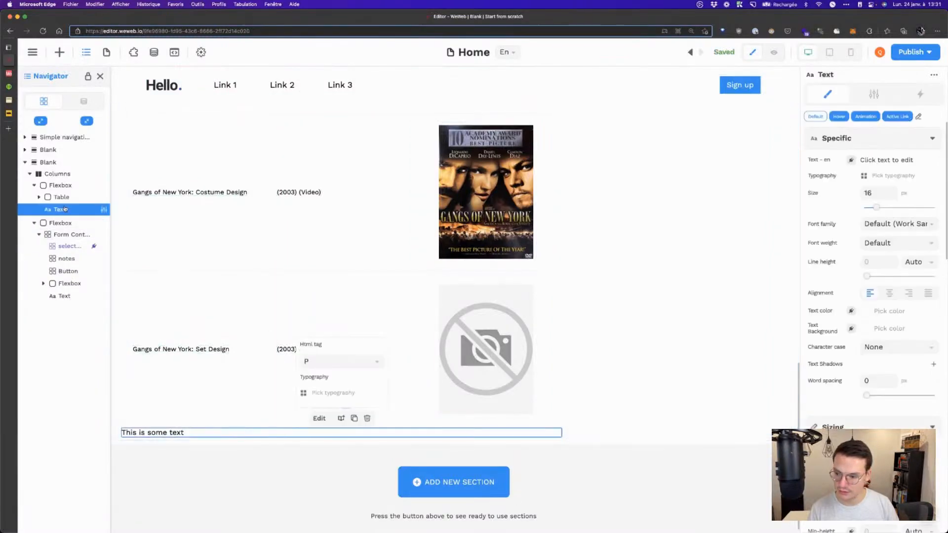
pyautogui.moveTo(64, 210); pyautogui.dragTo(55, 188)
pyautogui.moveTo(56, 190); pyautogui.dragTo(57, 196)
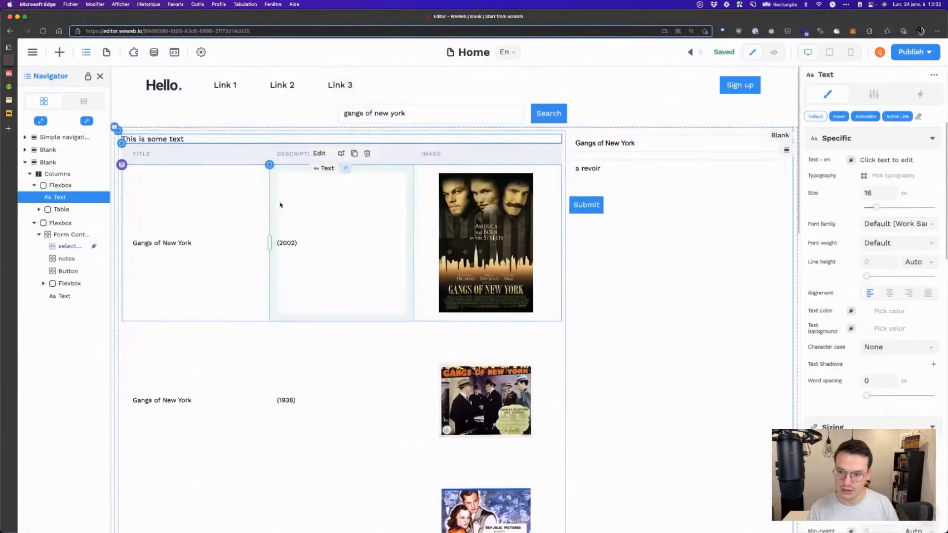
# Step: Replace the content of the text above the table with "No results"
pyautogui.doubleClick(187, 140)
pyautogui.press('super+a')
pyautogui.write('No results')
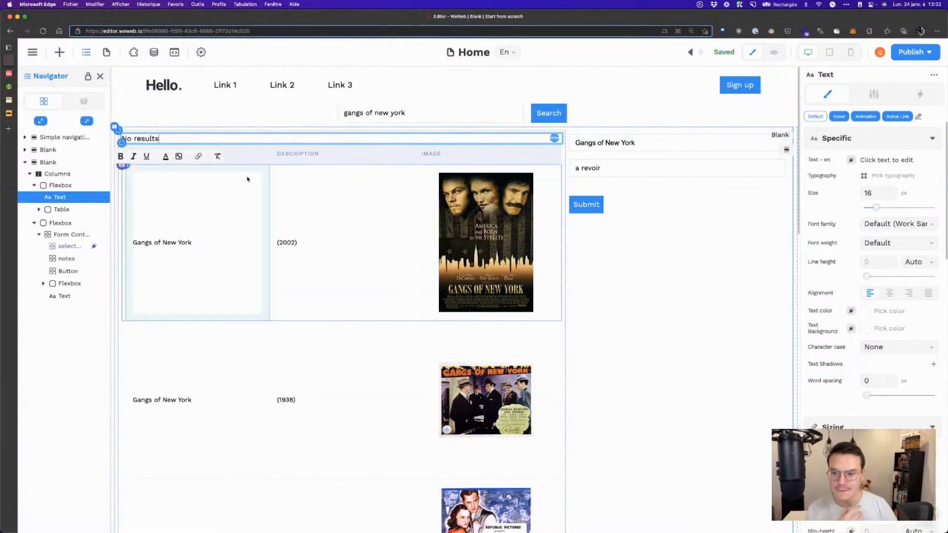
pyautogui.click(206, 117)
pyautogui.click(180, 139)
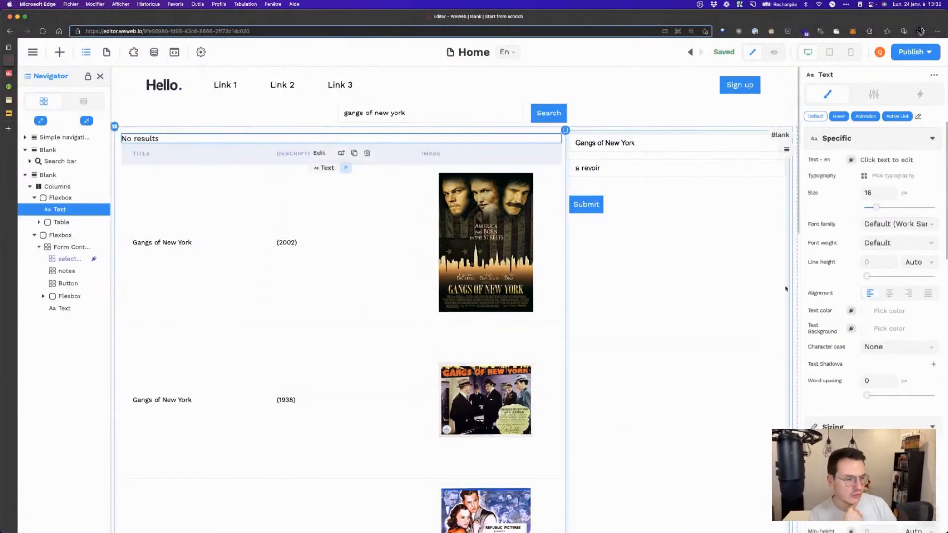
# Step: Preview the page, clear the movie search bar and run the search empty, dismissing the alert
pyautogui.scroll(-5, 914, 247)
pyautogui.scroll(5, 913, 247)
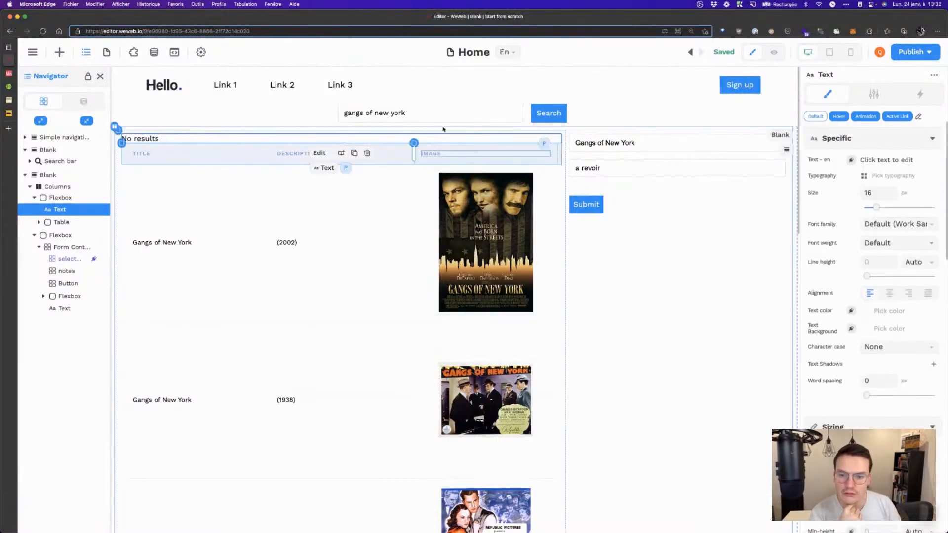
pyautogui.click(774, 54)
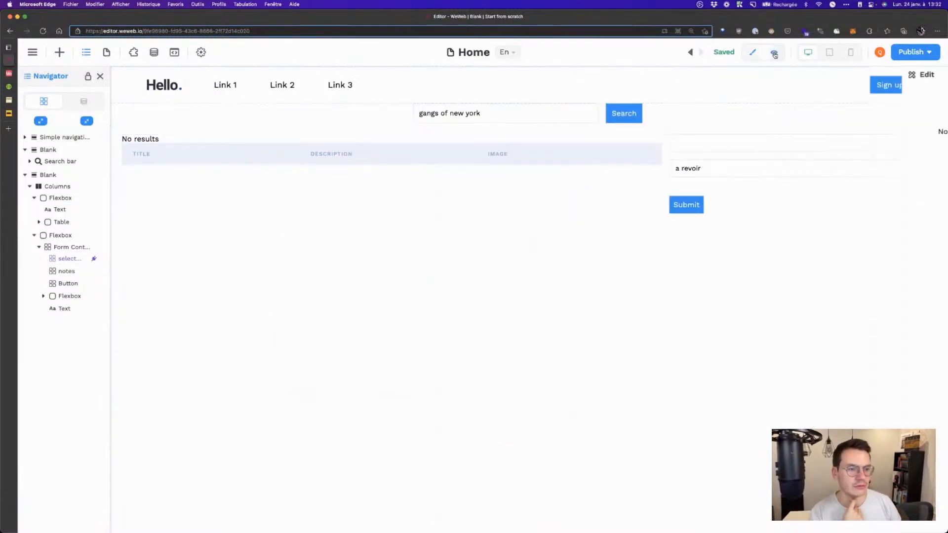
pyautogui.moveTo(486, 113); pyautogui.dragTo(393, 116)
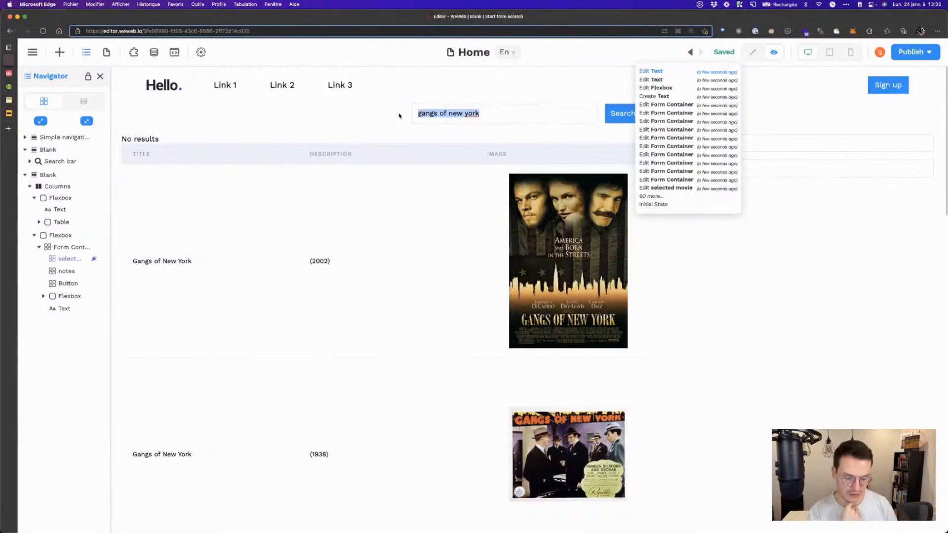
pyautogui.press('BackSpace')
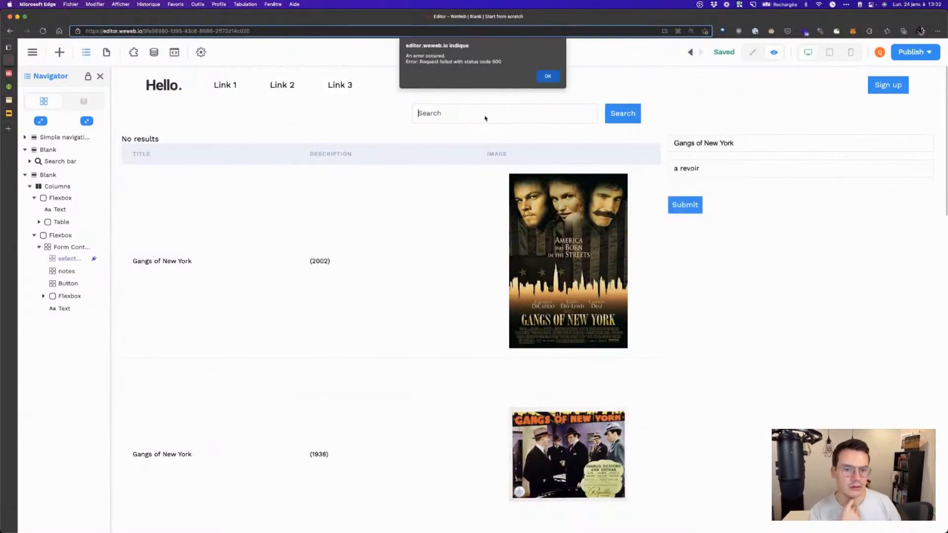
pyautogui.click(547, 77)
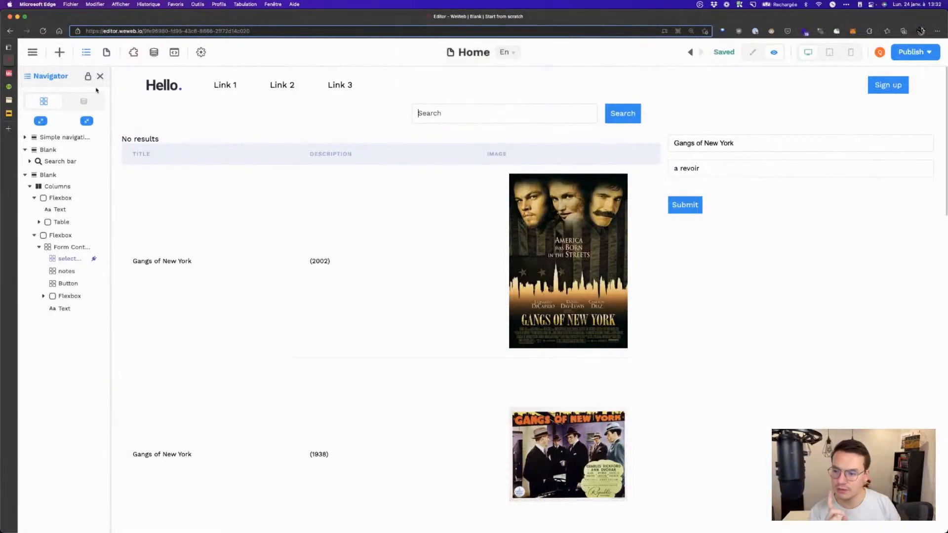
# Step: Check the current component variable values, including the search bar, and bring up the list of data collections
pyautogui.click(91, 102)
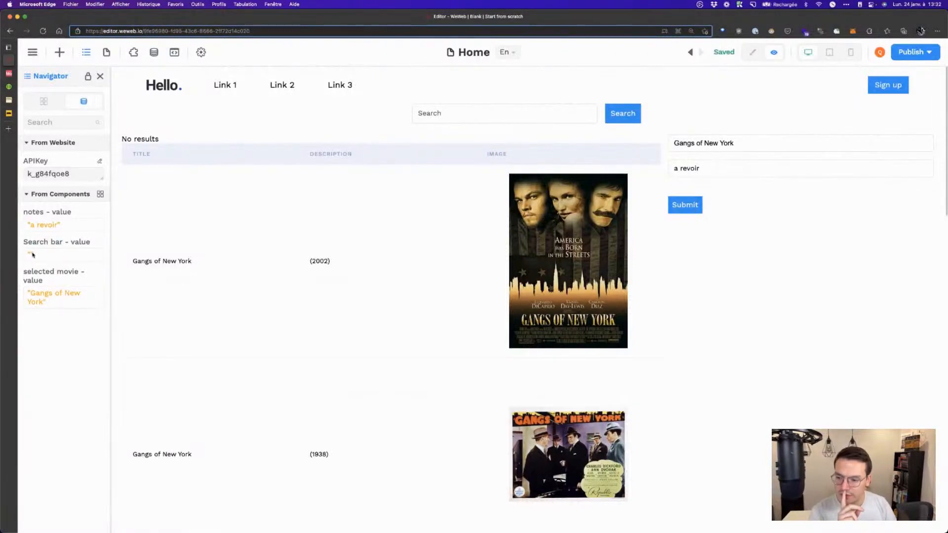
pyautogui.click(134, 53)
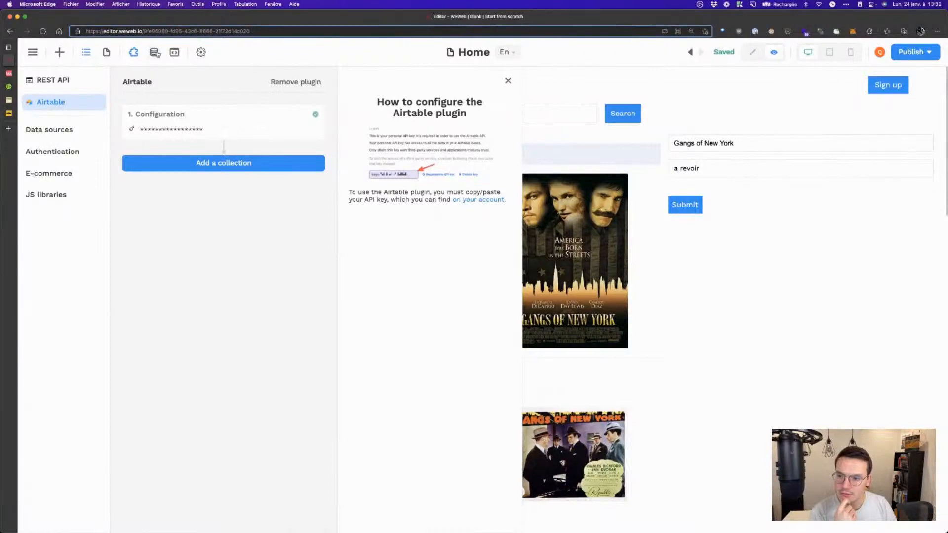
pyautogui.click(155, 53)
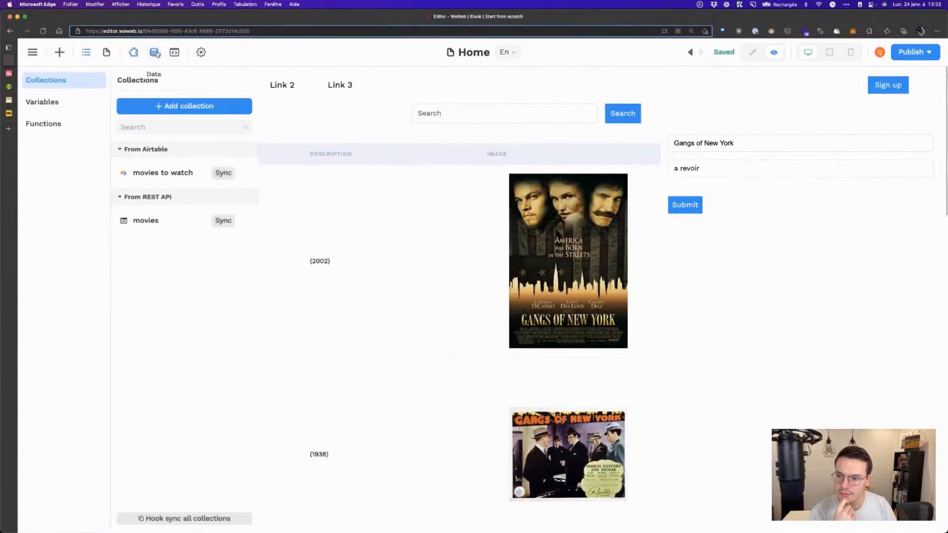
# Step: Switch to the Swagger UI page and try executing the SearchMovie request with an empty expression
pyautogui.click(9, 87)
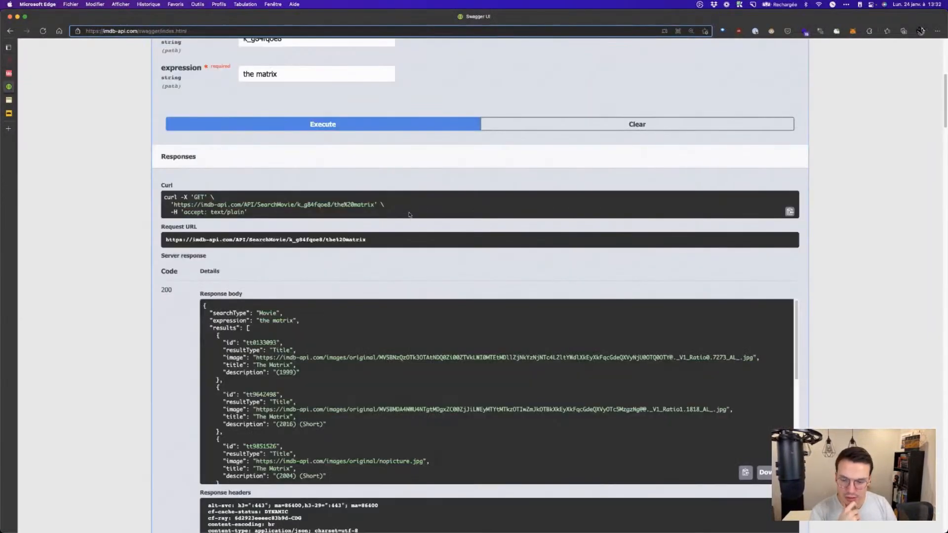
pyautogui.scroll(4, 325, 257)
pyautogui.click(309, 243)
pyautogui.press('super+a')
pyautogui.press('BackSpace')
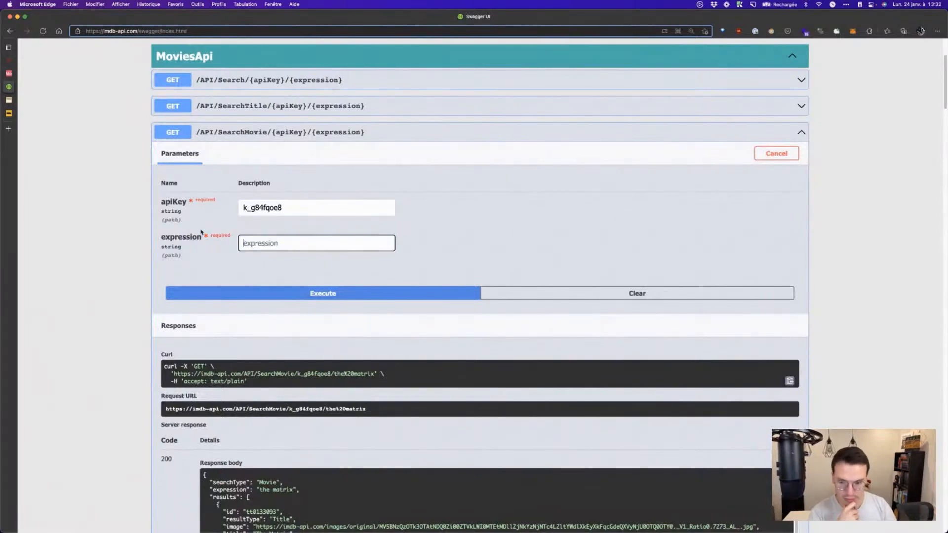
pyautogui.click(387, 294)
pyautogui.click(241, 243)
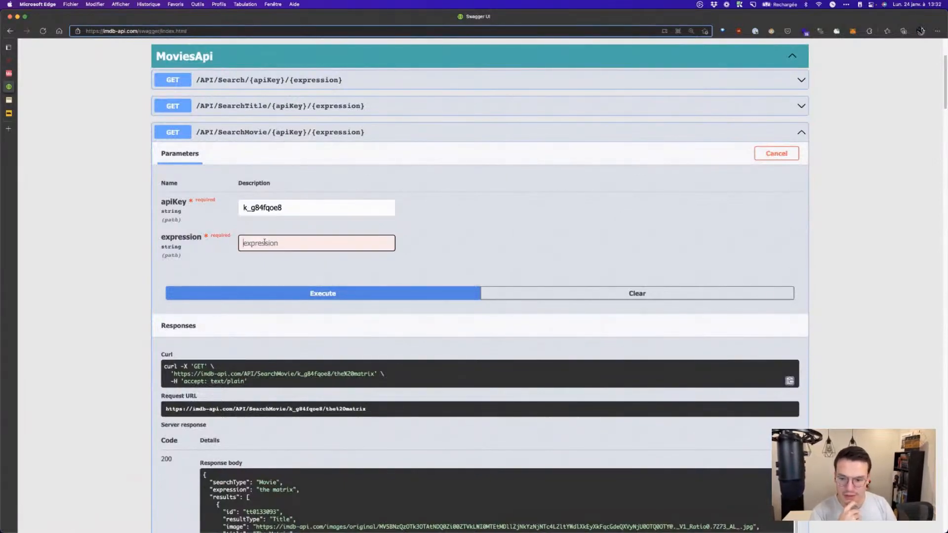
# Step: Return to the WeWeb editor and review the movies collection's fetched data by Title and its REST API configuration, then leave the collection
pyautogui.click(8, 73)
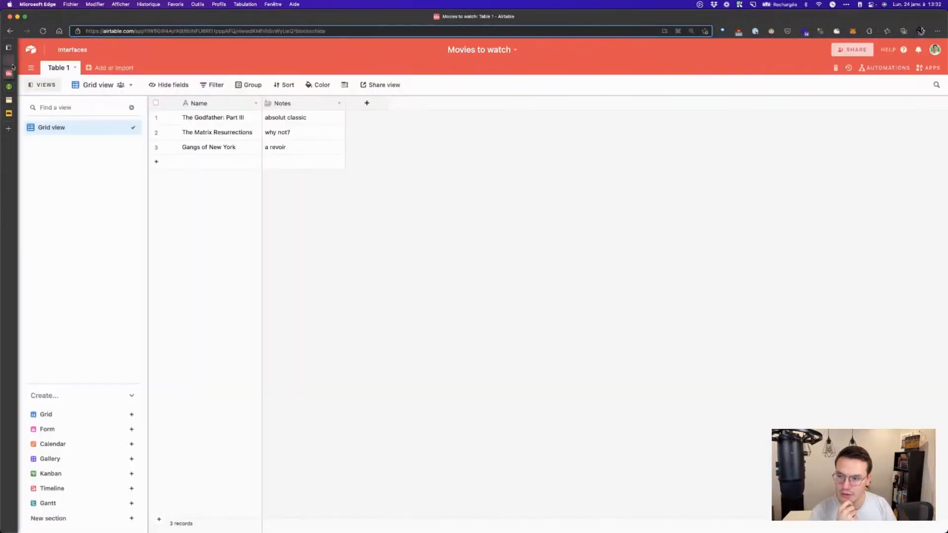
pyautogui.click(9, 61)
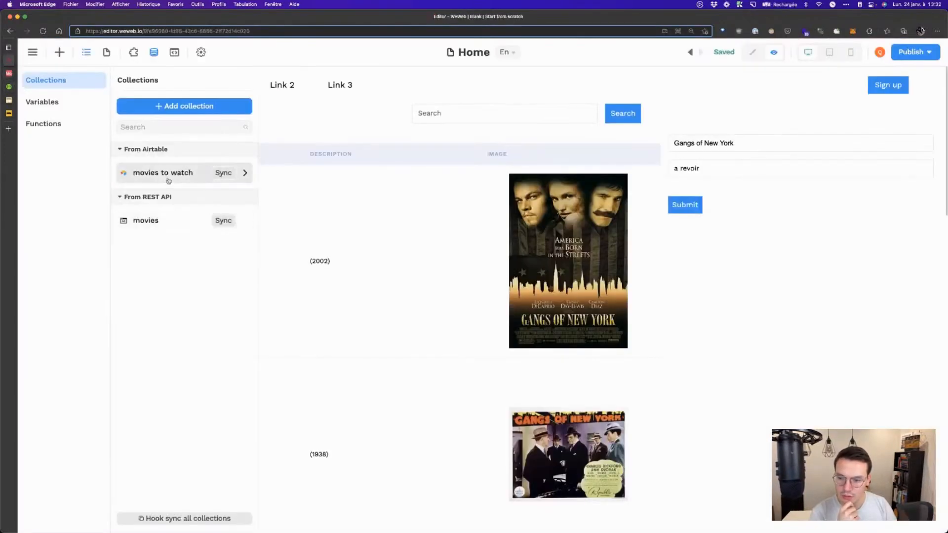
pyautogui.click(184, 221)
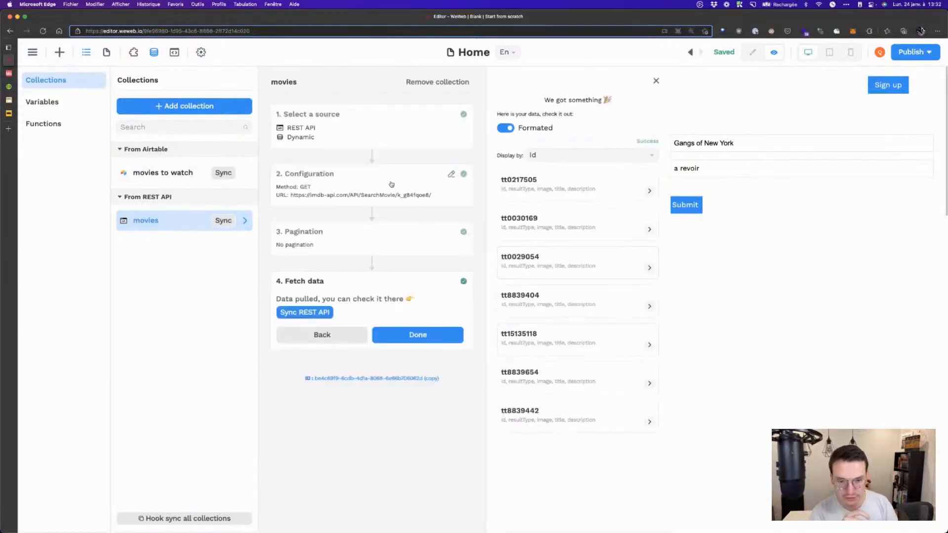
pyautogui.click(622, 156)
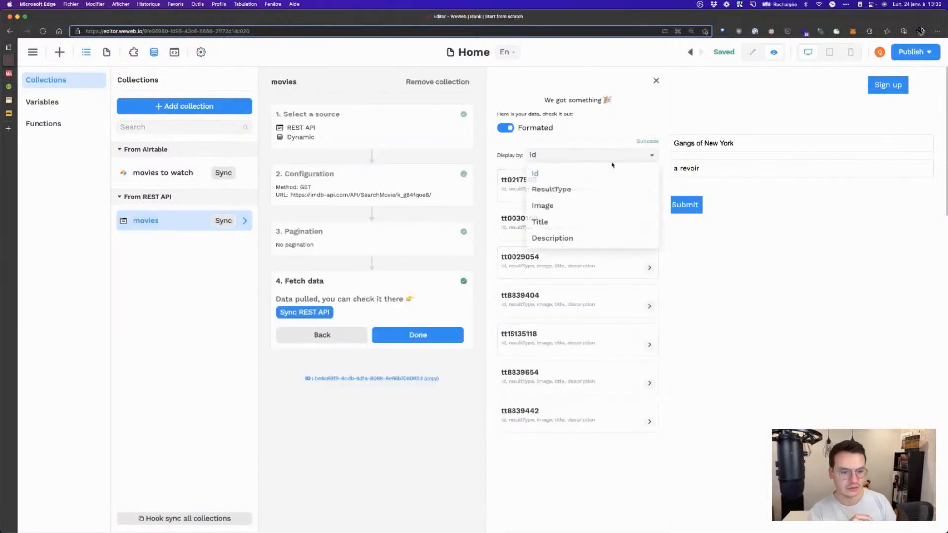
pyautogui.click(557, 221)
pyautogui.click(376, 190)
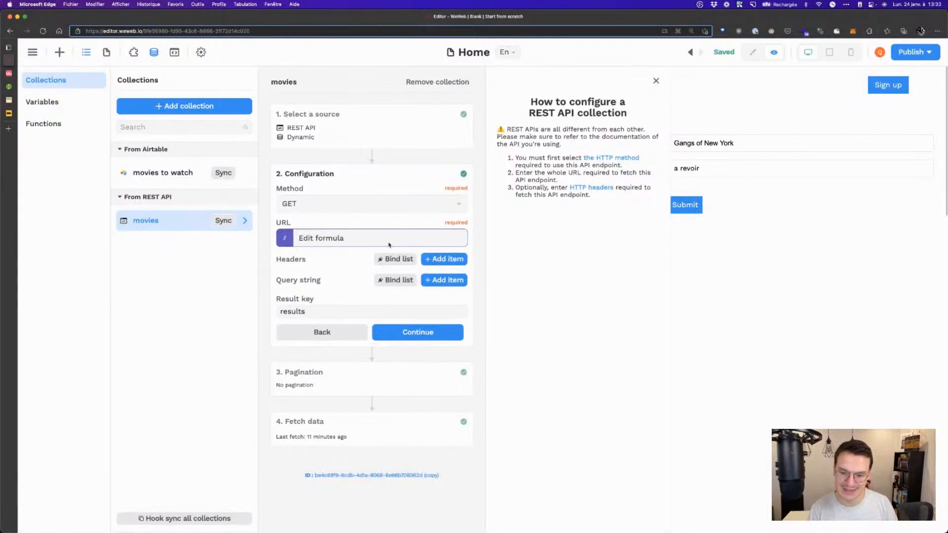
pyautogui.click(656, 81)
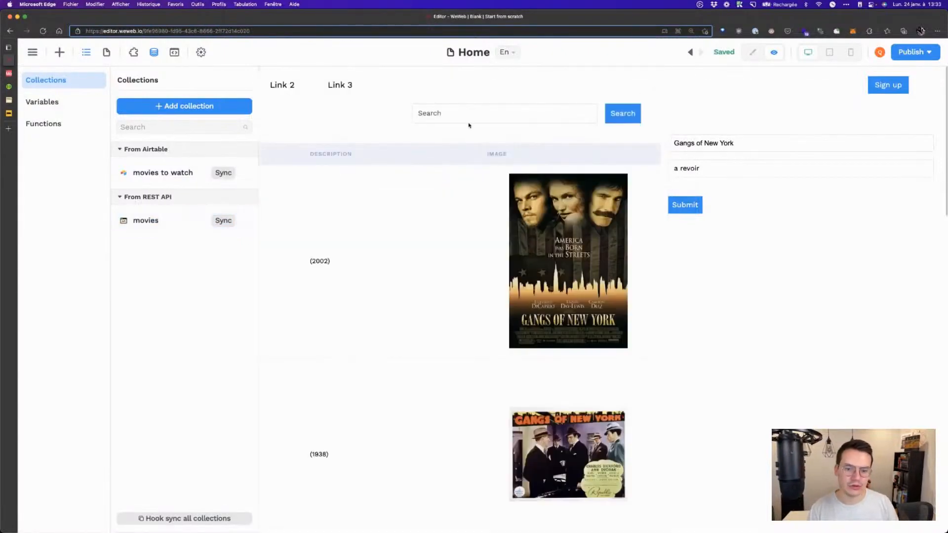
pyautogui.click(436, 113)
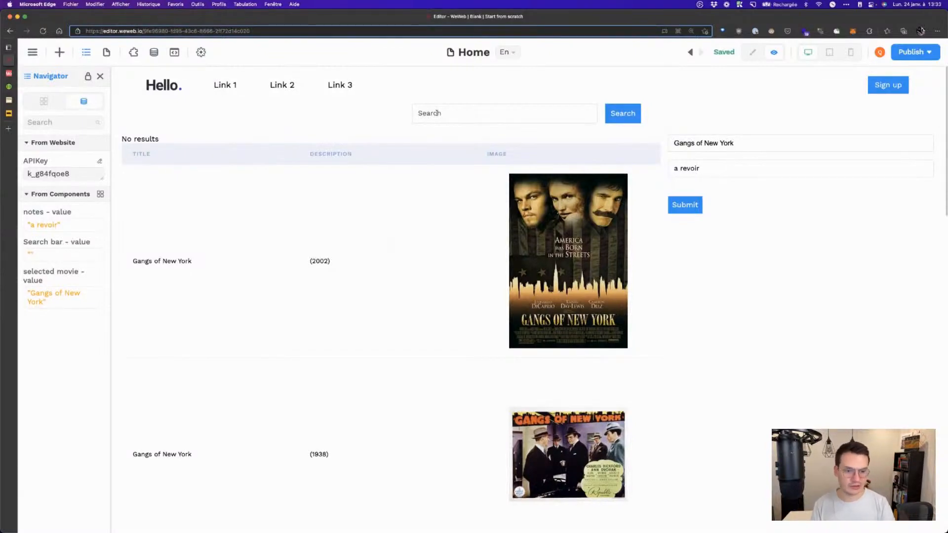
# Step: Search the previewed page for "the matrix", return to edit mode and delete the "No results" text above the table
pyautogui.write('the')
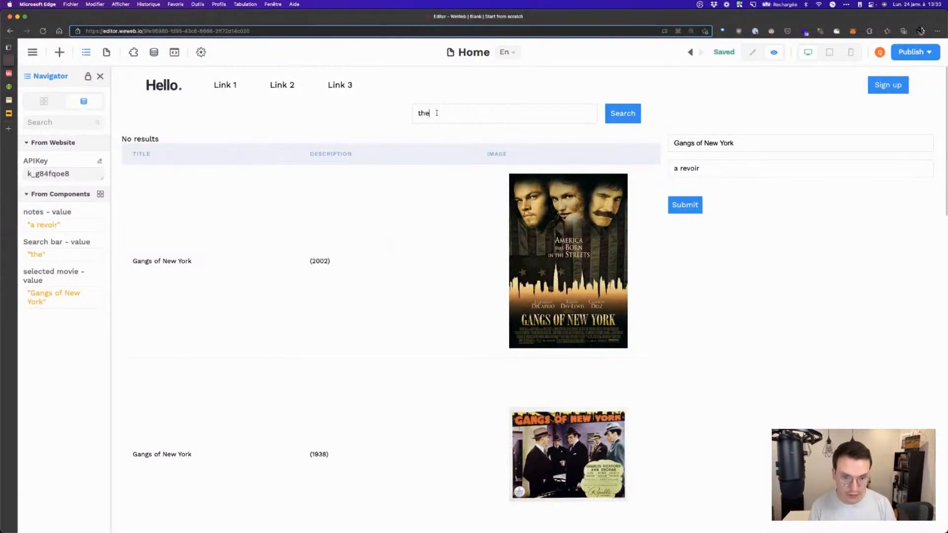
pyautogui.write(' matrix')
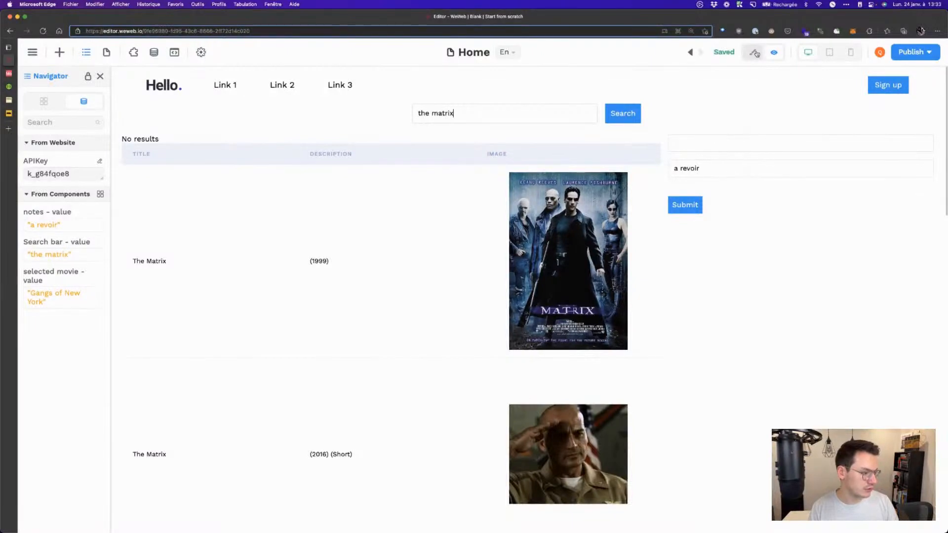
pyautogui.click(752, 53)
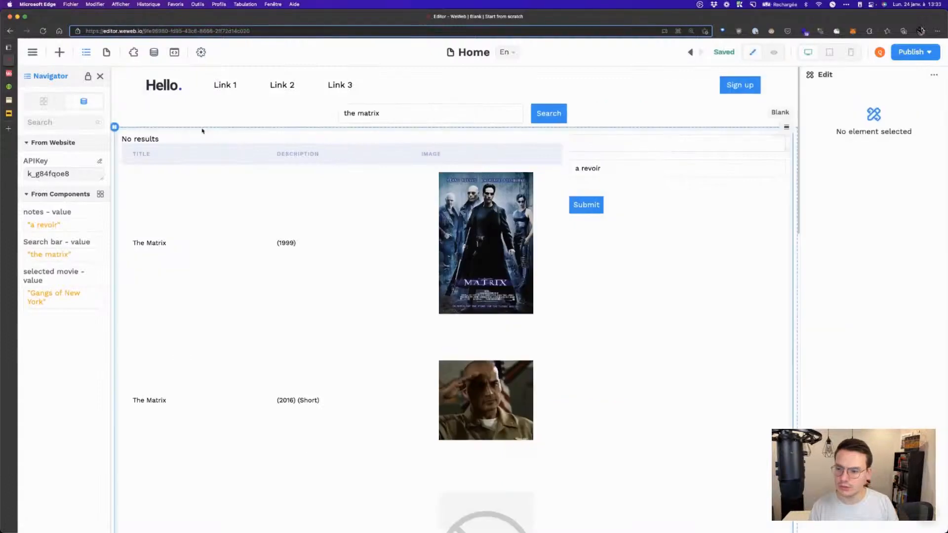
pyautogui.click(178, 138)
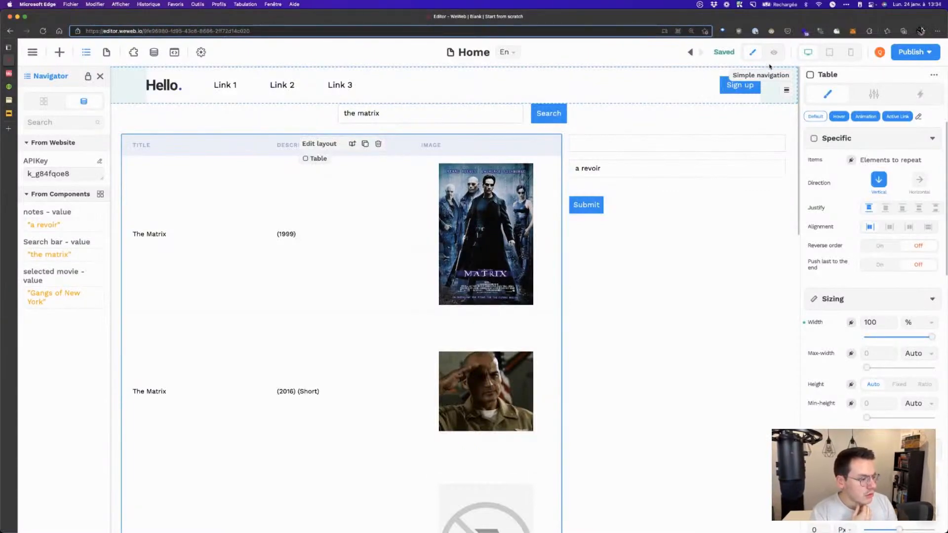
# Step: Review the search bar's "search change" workflow with its trigger and collection action, also checking the collection list for workflows
pyautogui.click(340, 105)
pyautogui.click(919, 98)
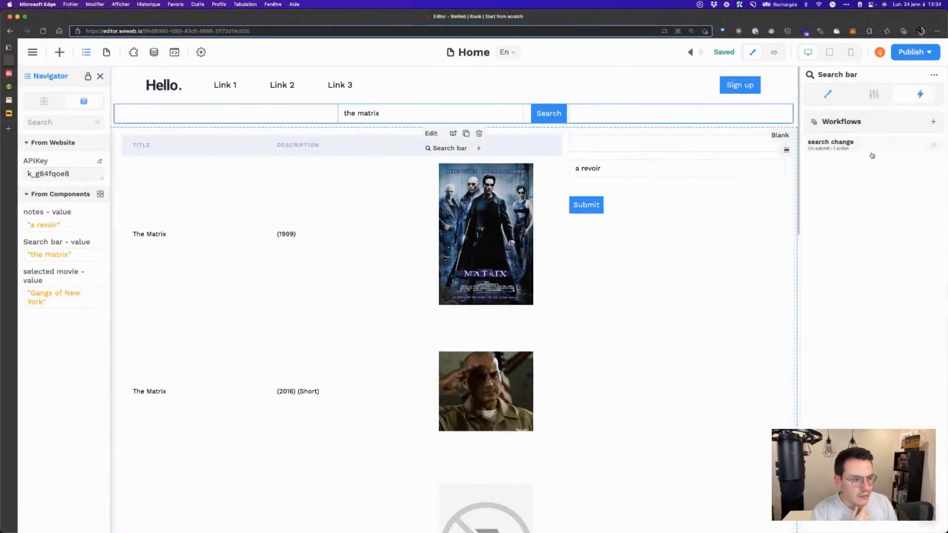
pyautogui.click(858, 146)
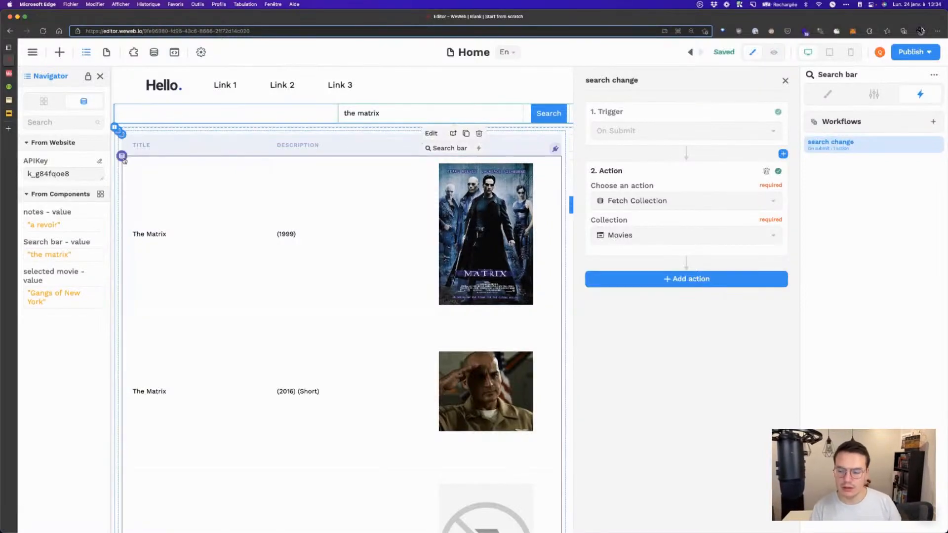
pyautogui.click(122, 156)
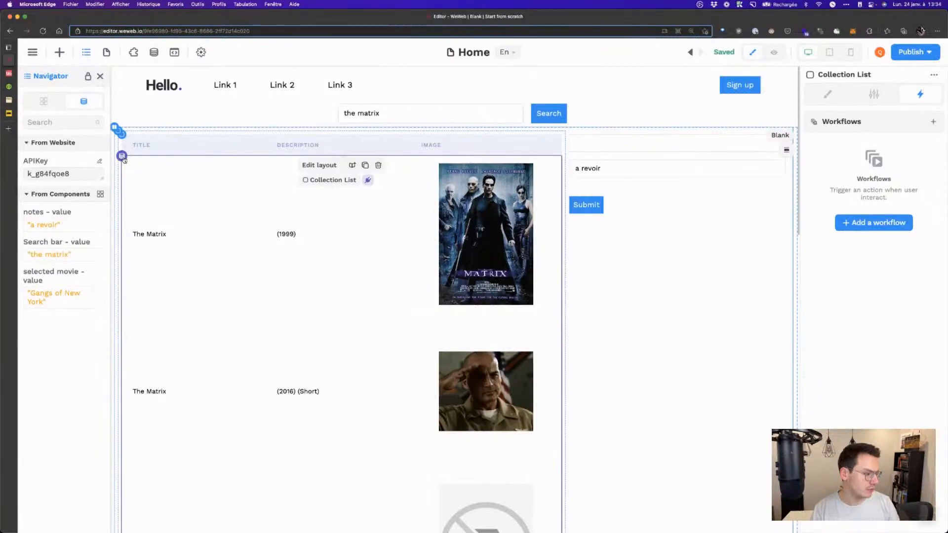
pyautogui.click(340, 111)
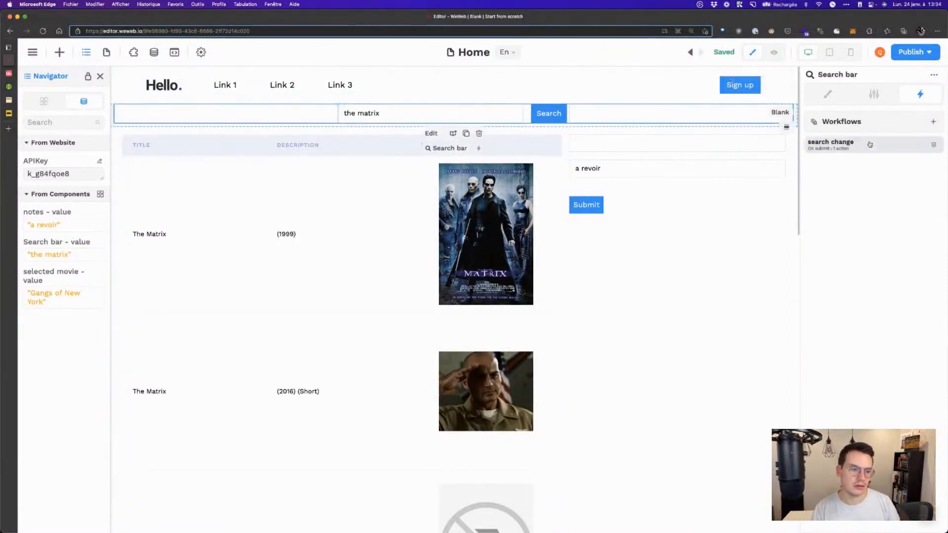
pyautogui.click(831, 143)
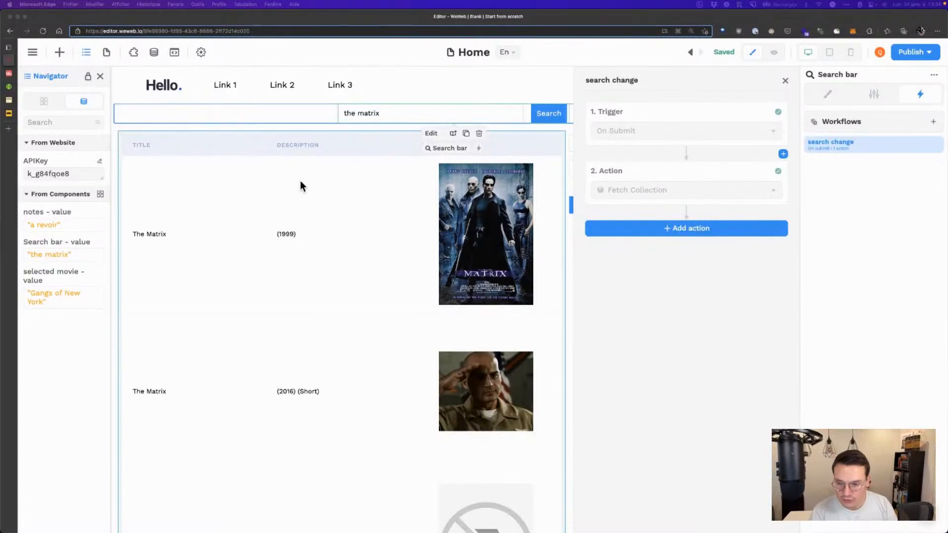
pyautogui.click(161, 181)
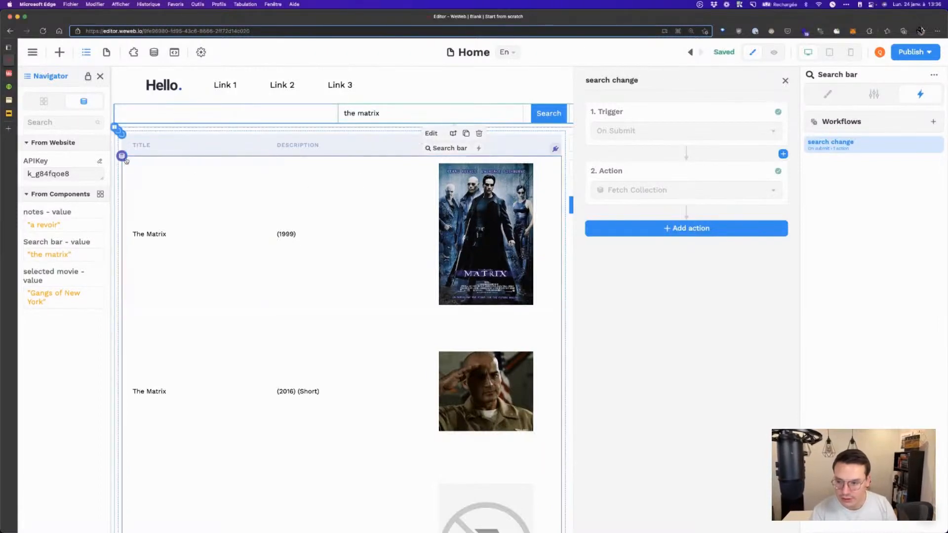
# Step: Search Google for "loader svg free" in a new browser tab
pyautogui.click(14, 129)
pyautogui.write('loa')
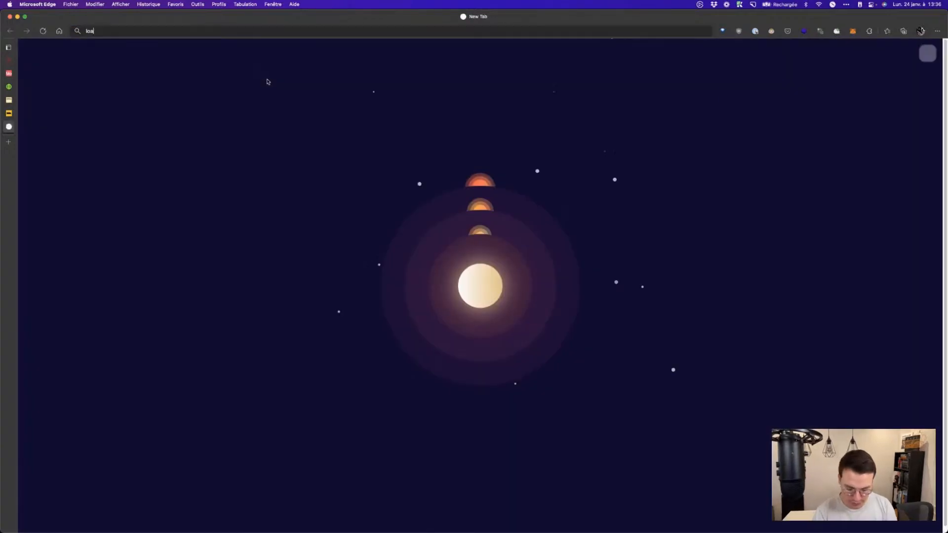
pyautogui.write('der svg free')
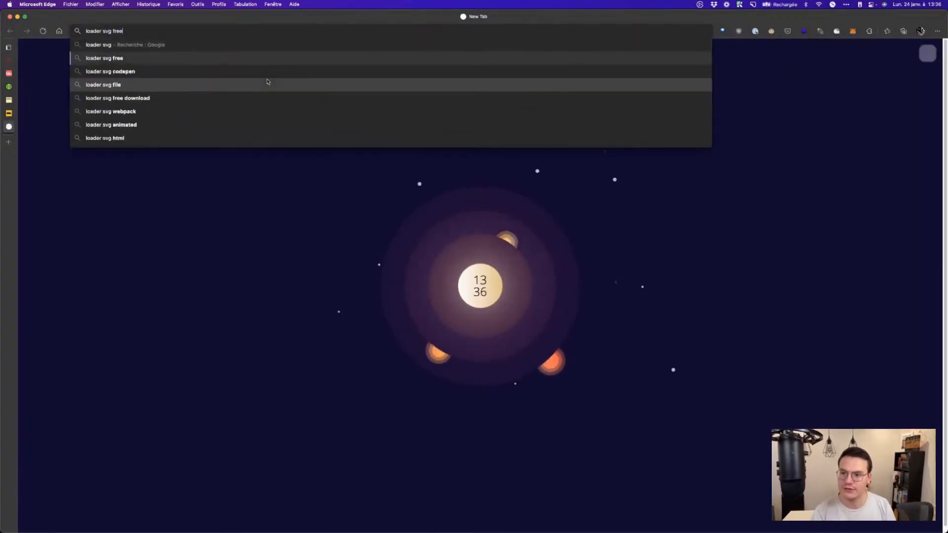
pyautogui.press('Return')
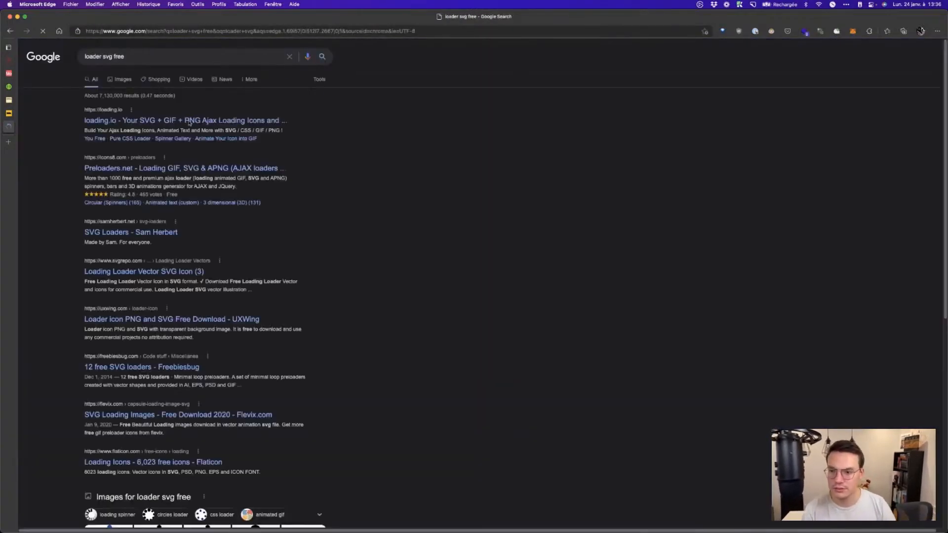
# Step: Look over the loading.io loader icons, return to the search results and scan the other sites
pyautogui.click(175, 121)
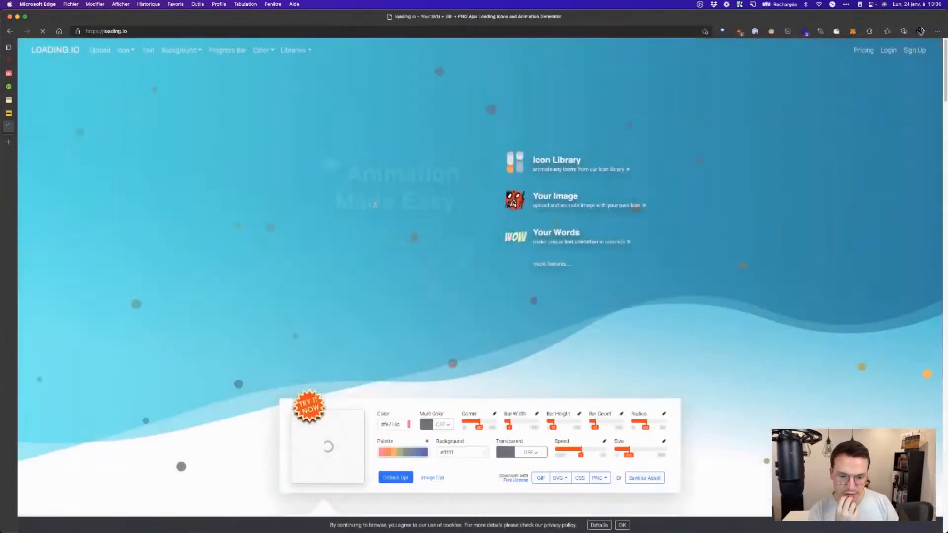
pyautogui.scroll(-3, 150, 167)
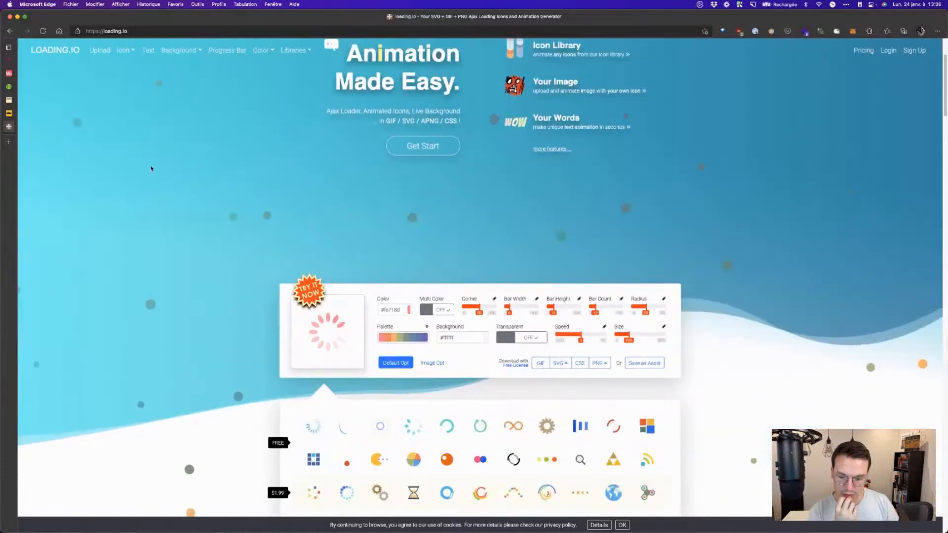
pyautogui.click(9, 30)
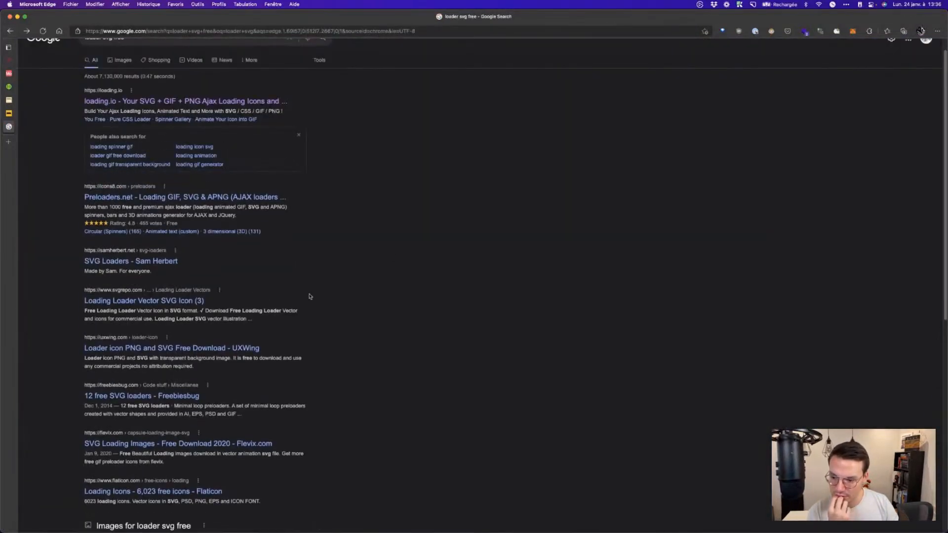
pyautogui.scroll(-1, 209, 311)
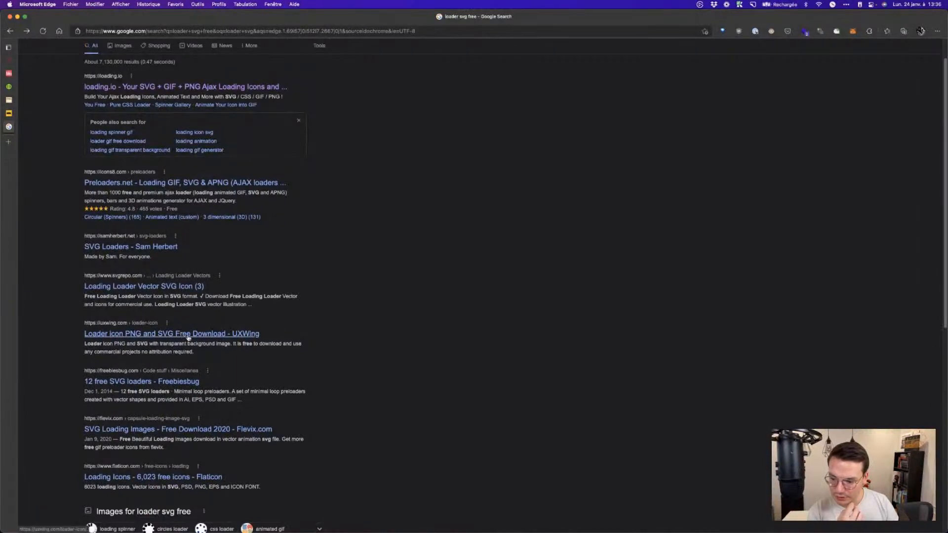
pyautogui.scroll(2, 189, 338)
# Step: Find the iconmonstr site through Google and search its icons for "loading"
pyautogui.click(218, 31)
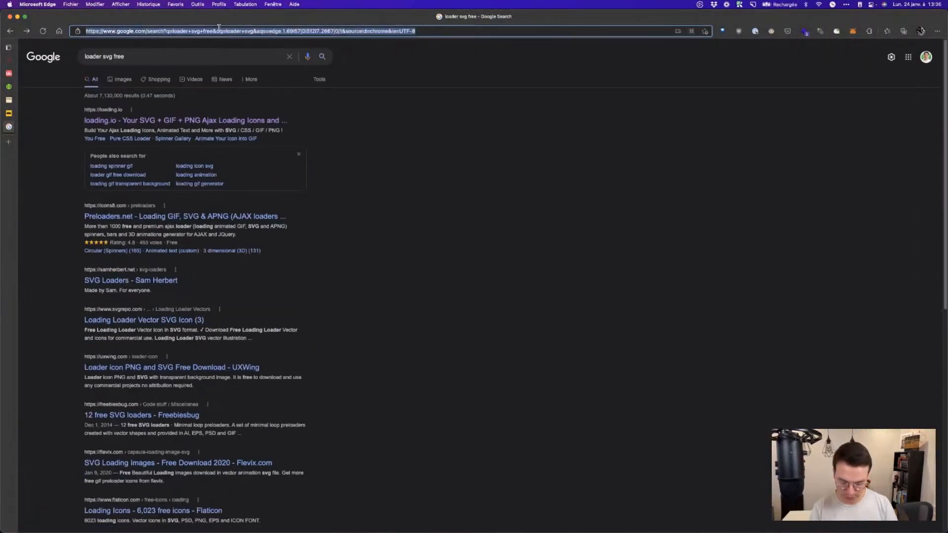
pyautogui.write('iconmonstr')
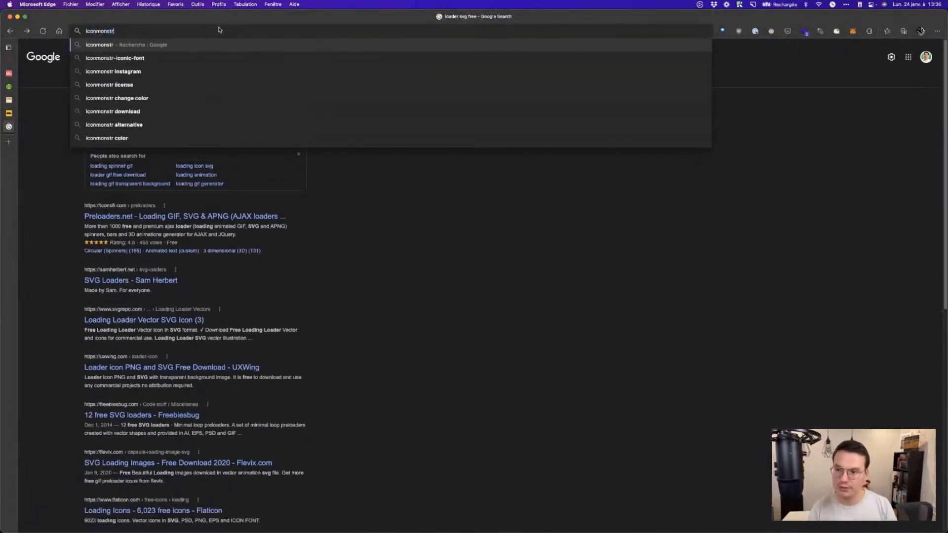
pyautogui.press('Return')
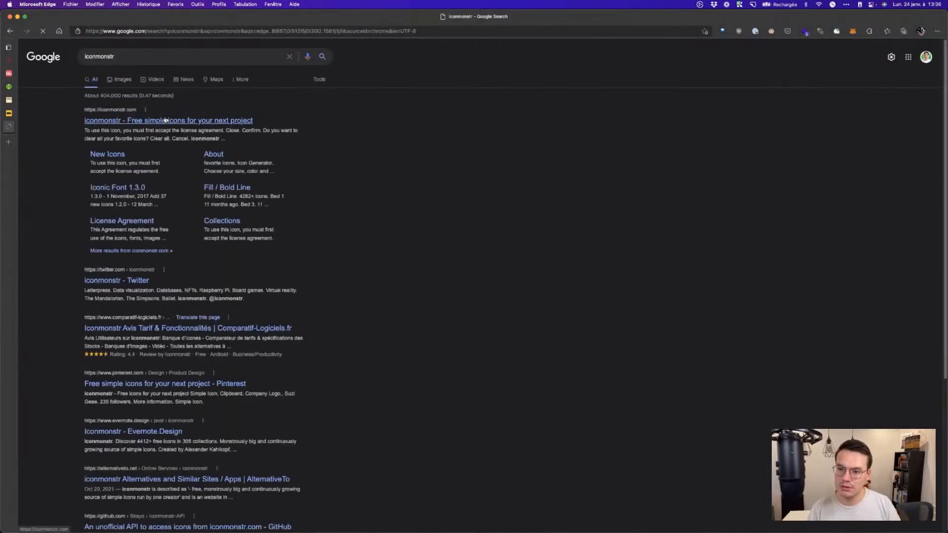
pyautogui.click(166, 119)
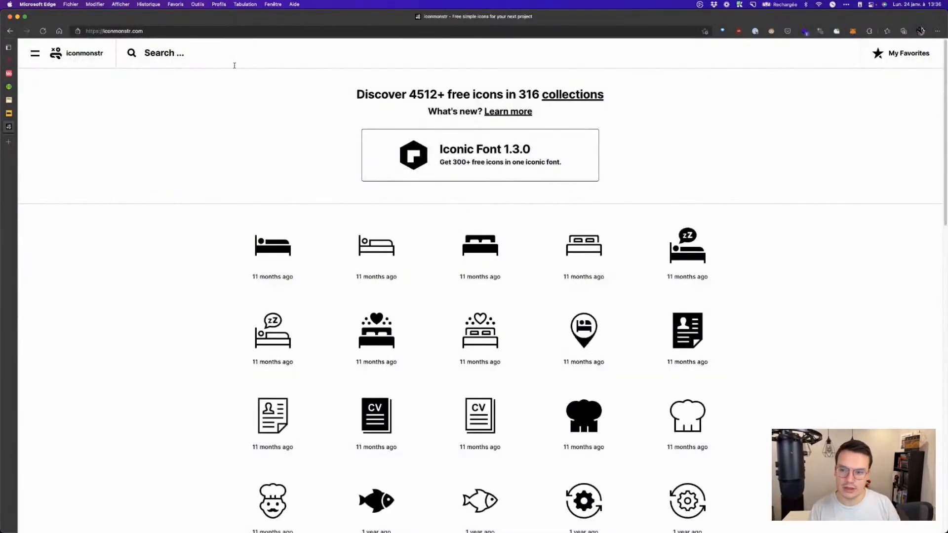
pyautogui.write('loading')
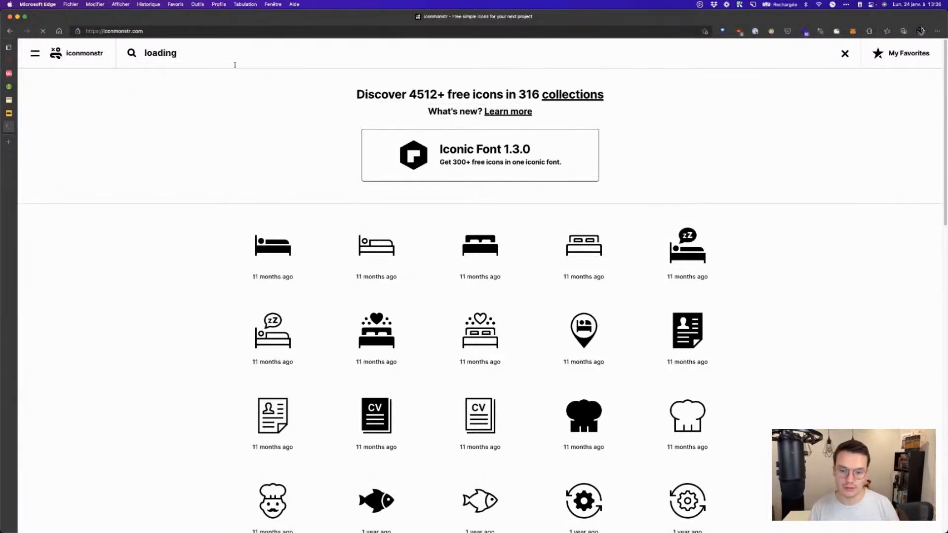
pyautogui.press('Return')
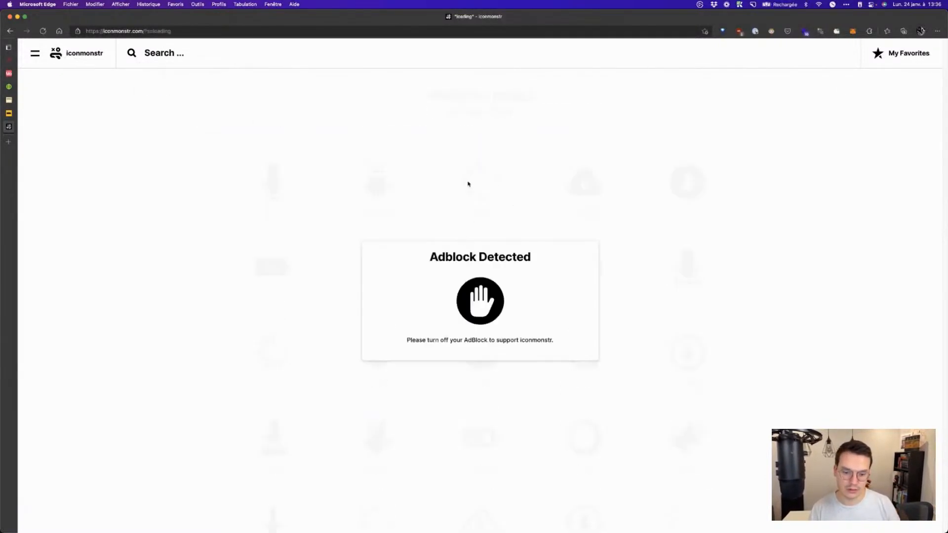
pyautogui.click(165, 31)
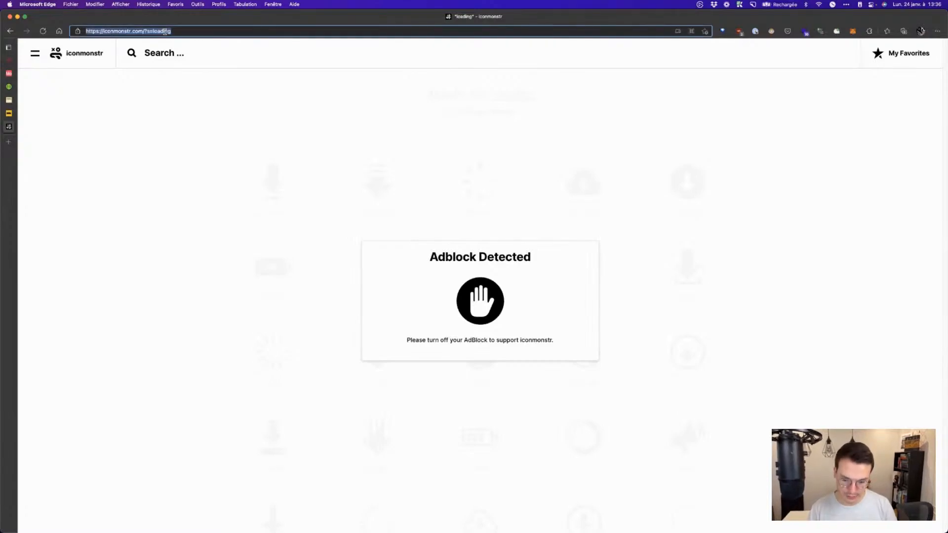
pyautogui.write('i')
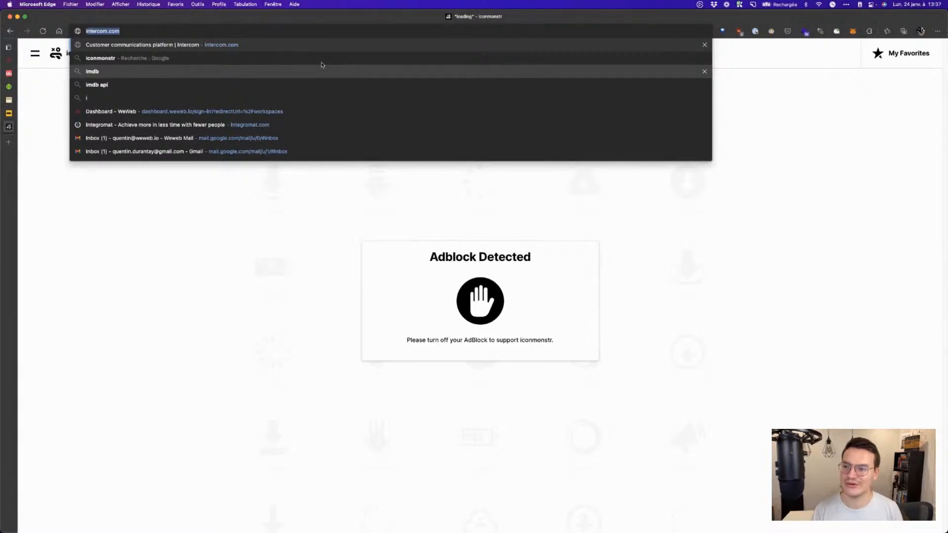
pyautogui.press('BackSpace')
pyautogui.press('BackSpace')
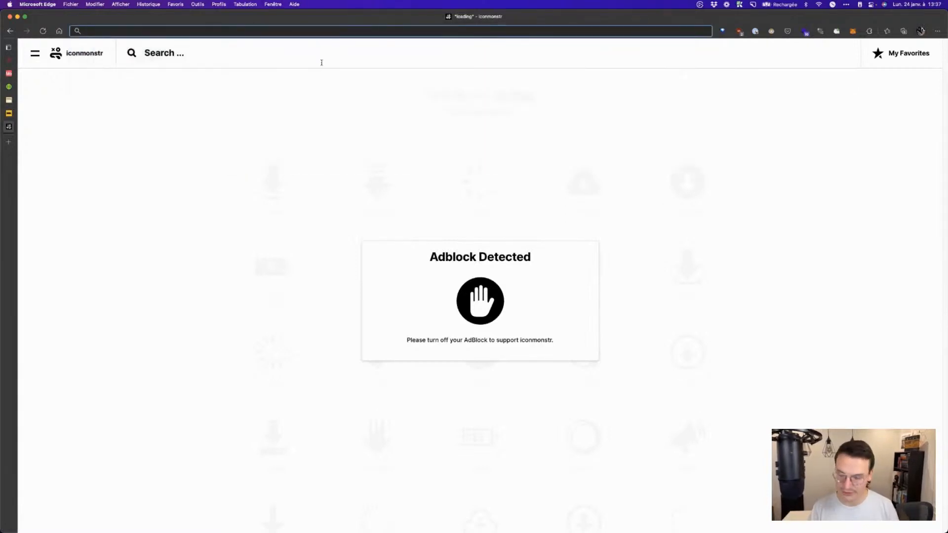
pyautogui.write('w')
pyautogui.press('BackSpace')
pyautogui.press('BackSpace')
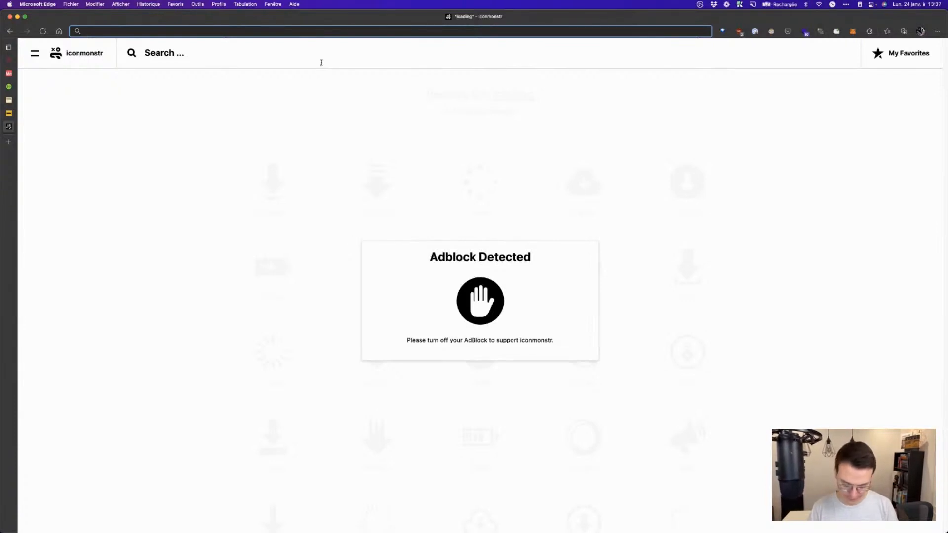
pyautogui.write('ico')
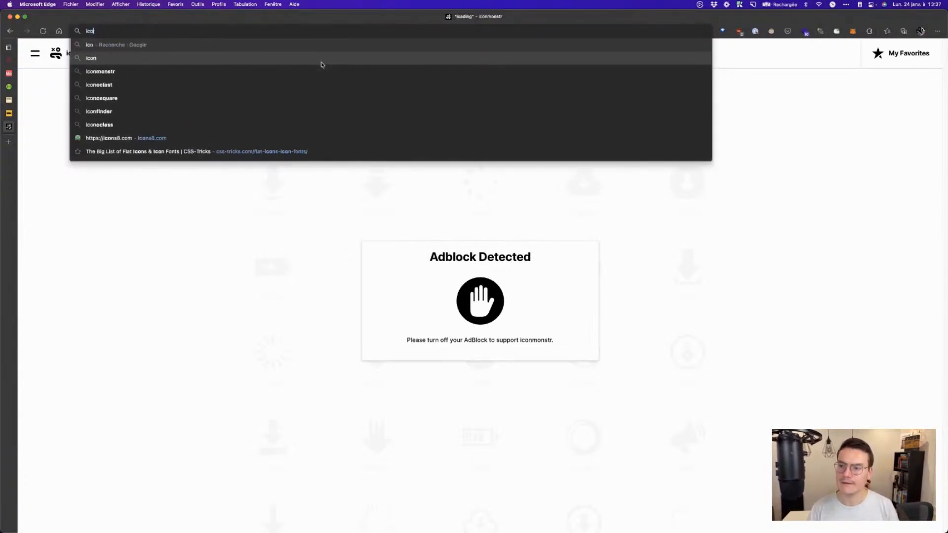
pyautogui.press('BackSpace')
pyautogui.press('BackSpace')
pyautogui.press('BackSpace')
# Step: Search Google again for "loader svg free", check the Preloaders.net result, and go back to open the SVG Loaders page on samherbert.net
pyautogui.write('loader s')
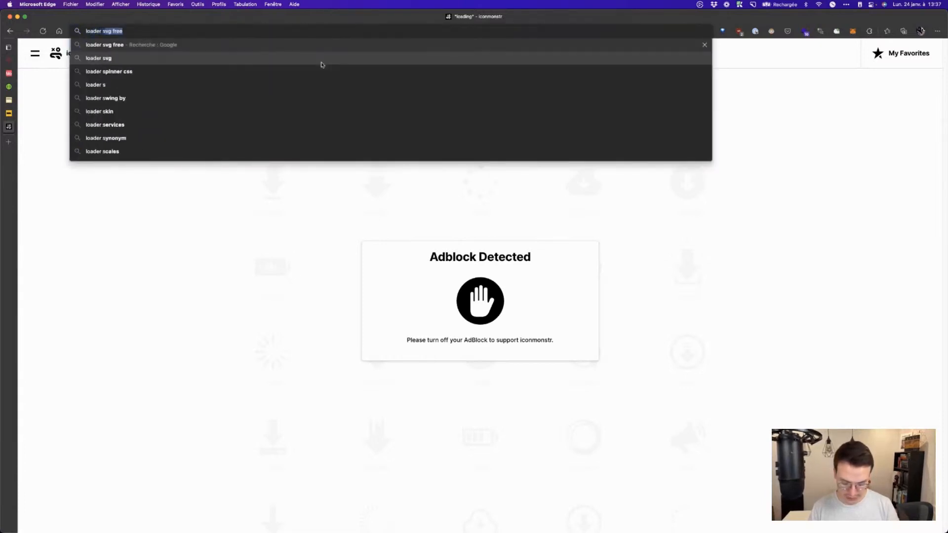
pyautogui.write('vg')
pyautogui.press('Return')
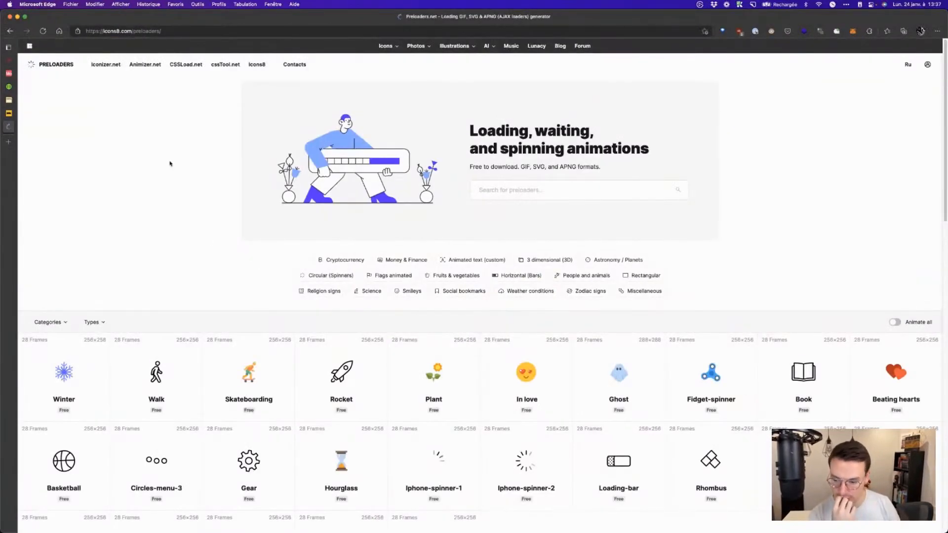
pyautogui.click(10, 31)
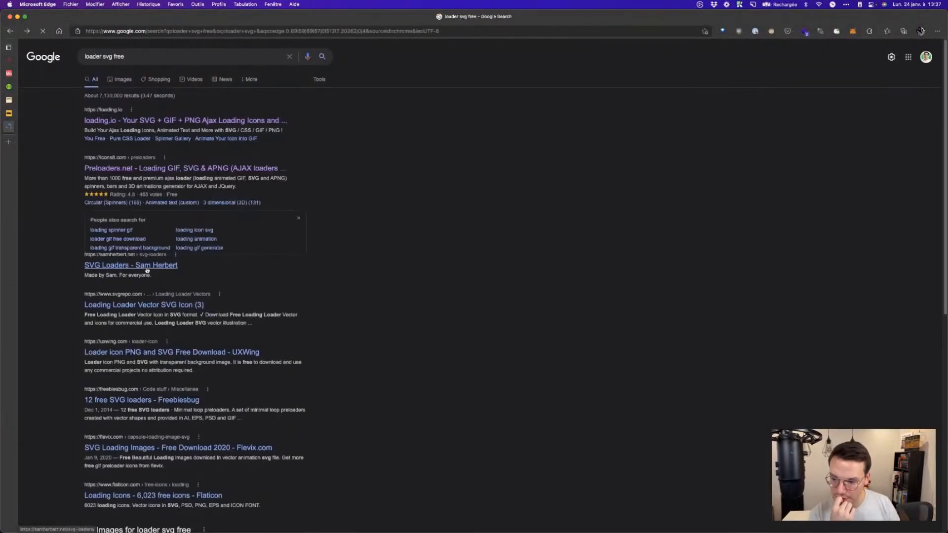
pyautogui.click(127, 280)
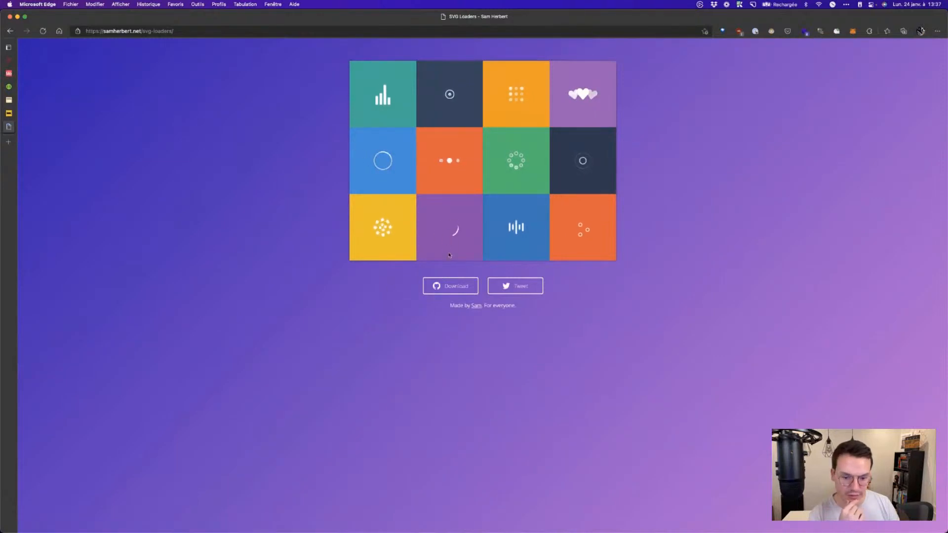
pyautogui.rightClick(386, 165)
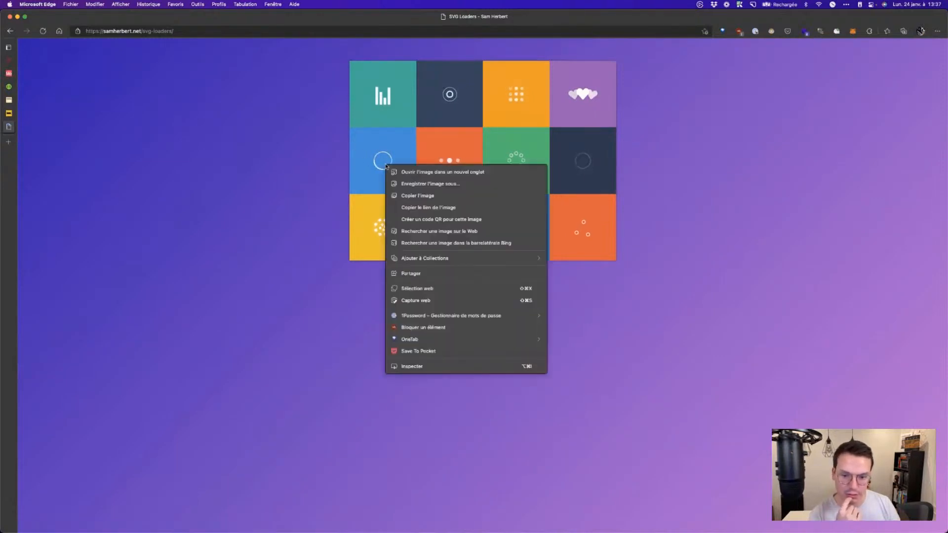
pyautogui.click(423, 184)
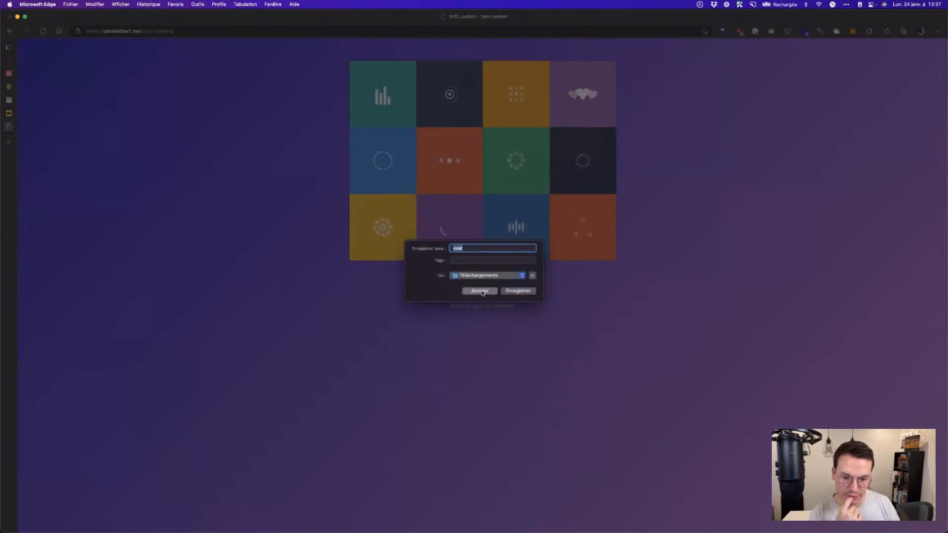
pyautogui.click(464, 290)
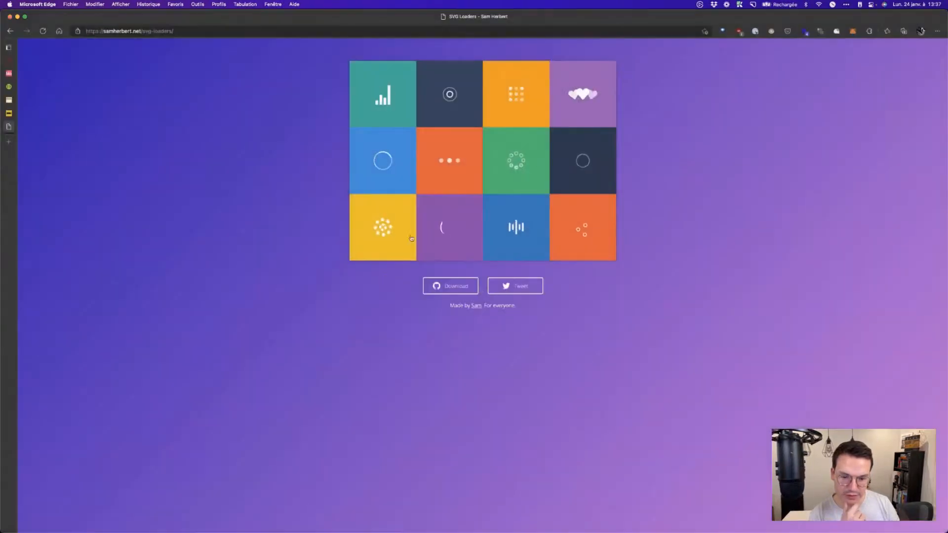
# Step: Open the blue circular loader's SVG file in a separate tab to check it, and close that tab
pyautogui.rightClick(386, 169)
pyautogui.click(416, 174)
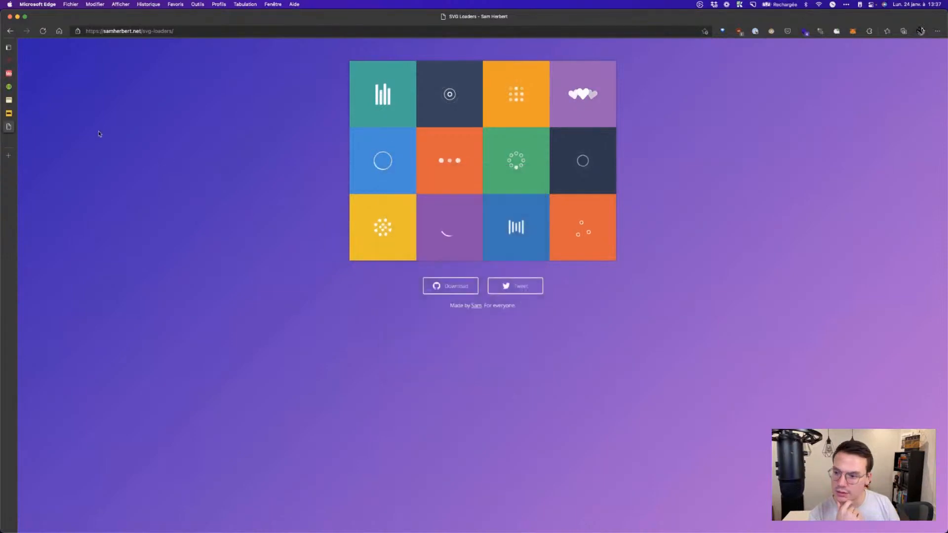
pyautogui.click(10, 145)
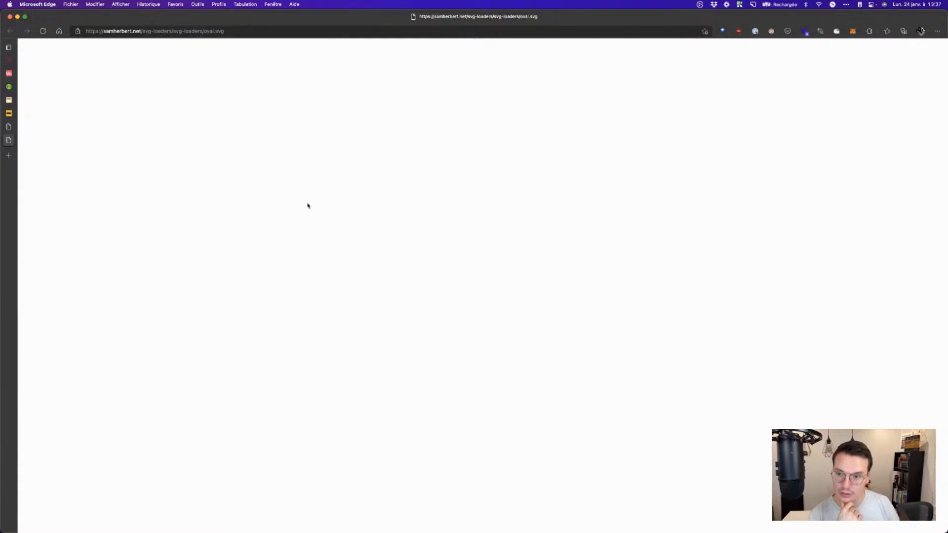
pyautogui.moveTo(9, 145)
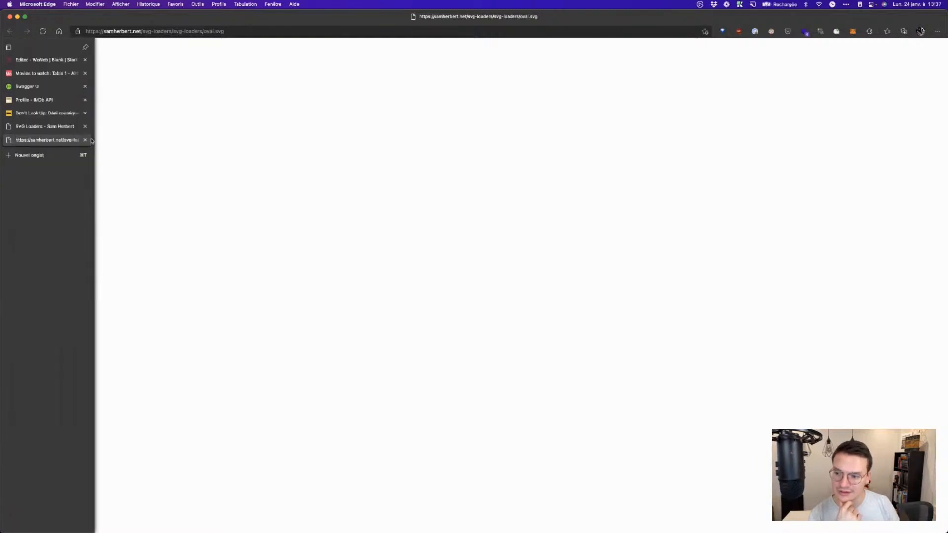
pyautogui.click(86, 139)
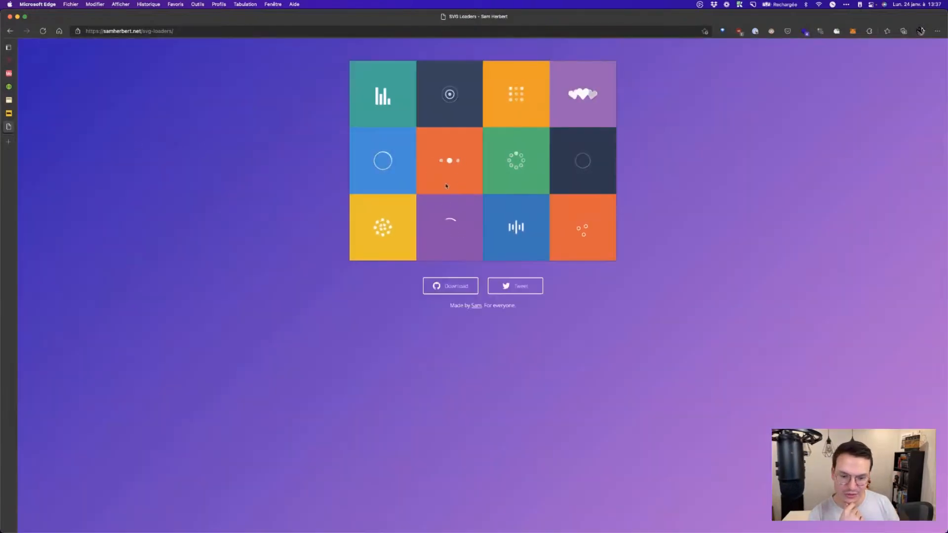
# Step: Switch back to the WeWeb editor, find the Text element by searching for "text", and insert it in the movie table's header
pyautogui.moveTo(9, 79)
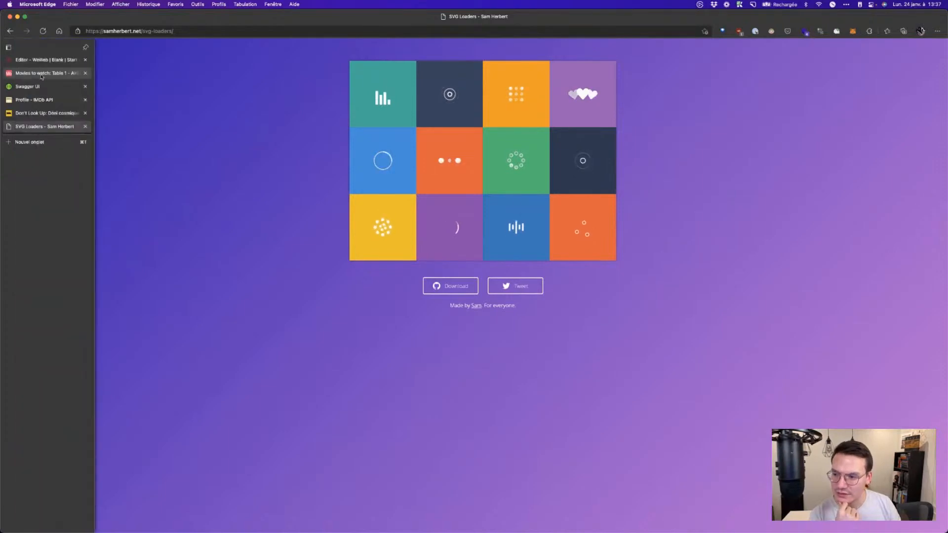
pyautogui.click(41, 74)
pyautogui.moveTo(9, 59)
pyautogui.click(44, 60)
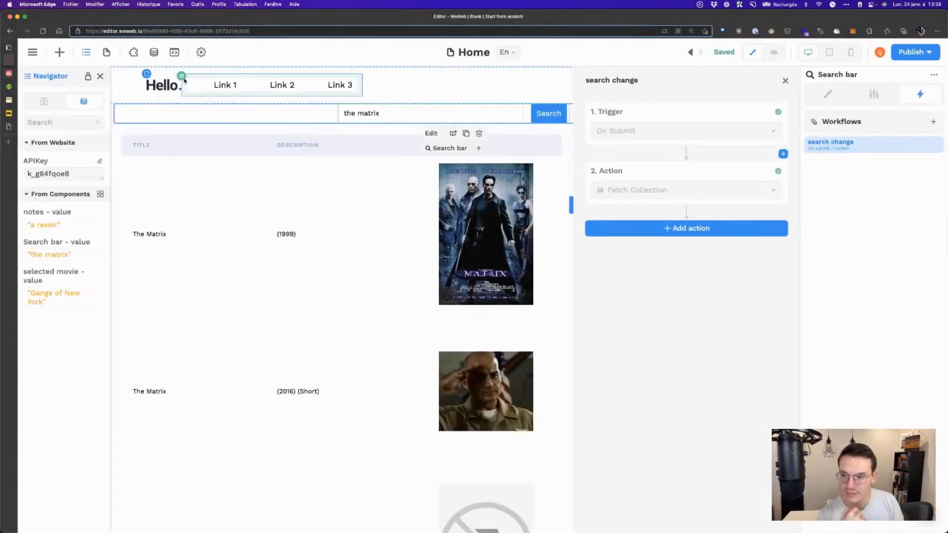
pyautogui.click(61, 54)
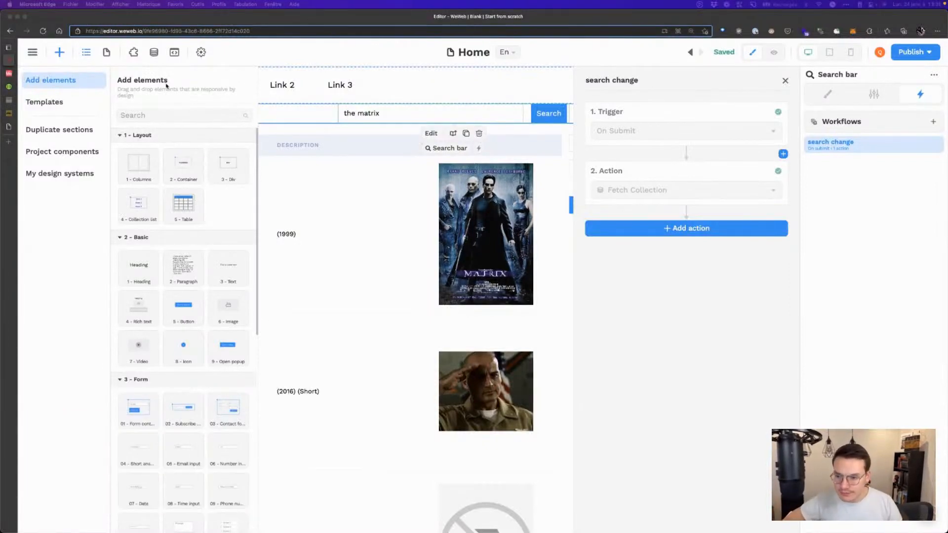
pyautogui.click(154, 115)
pyautogui.write('text')
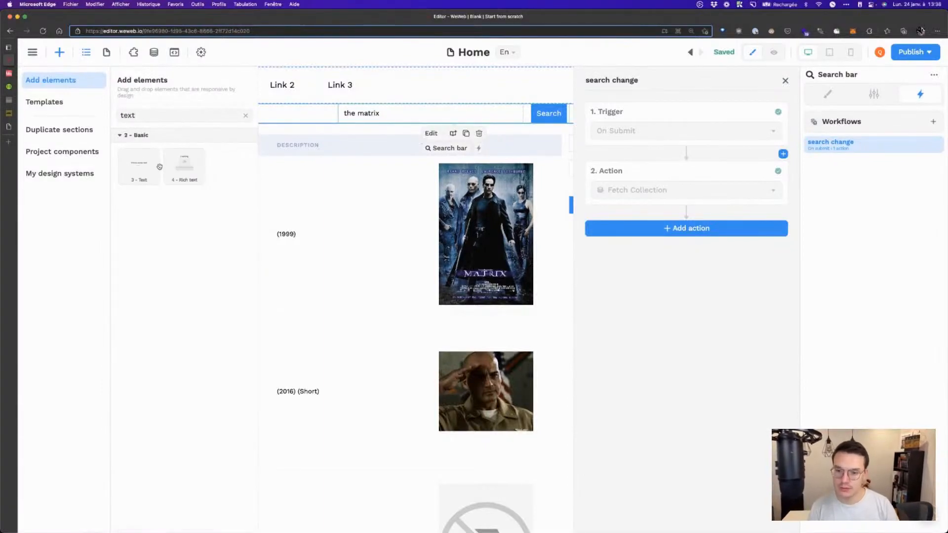
pyautogui.moveTo(159, 166); pyautogui.dragTo(203, 131)
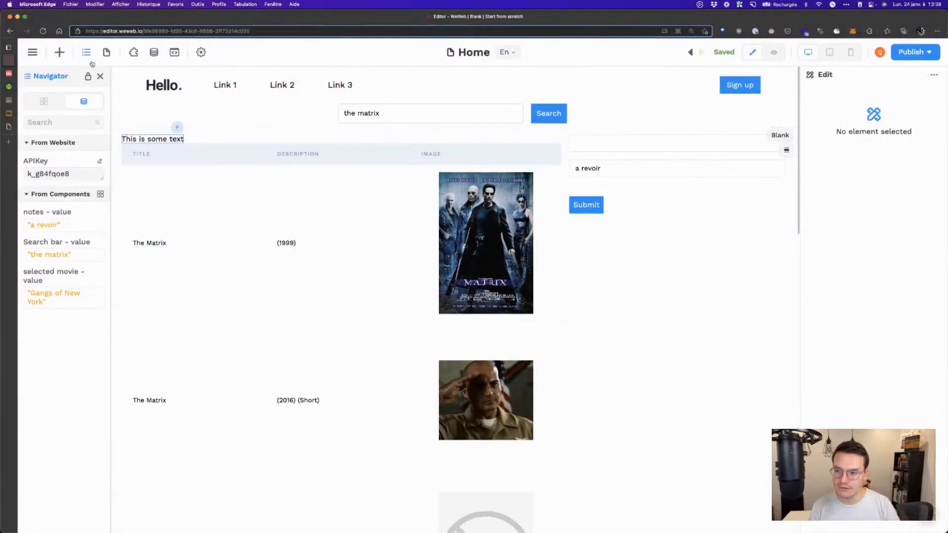
# Step: Move the new Text element out of the table's Header so it sits in the parent Flexbox directly above the Table
pyautogui.click(123, 138)
pyautogui.click(52, 102)
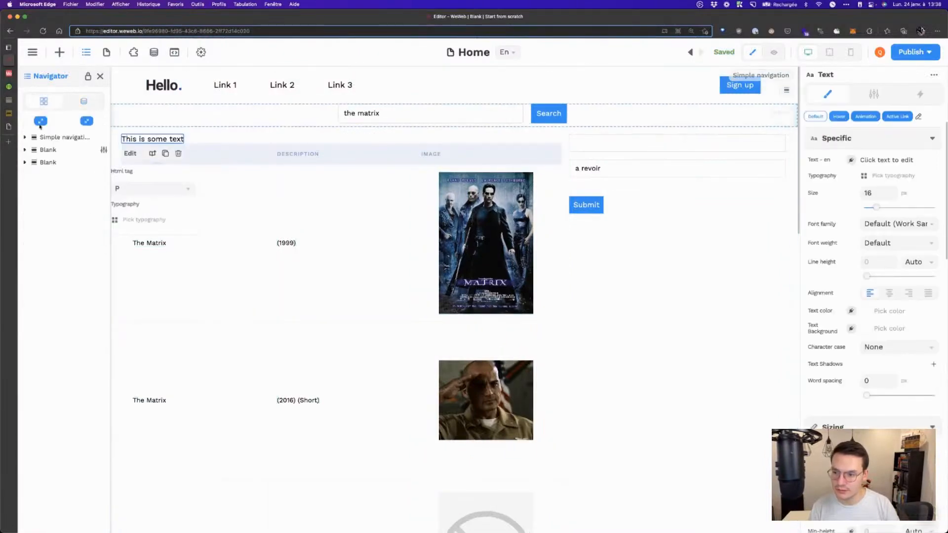
pyautogui.click(131, 139)
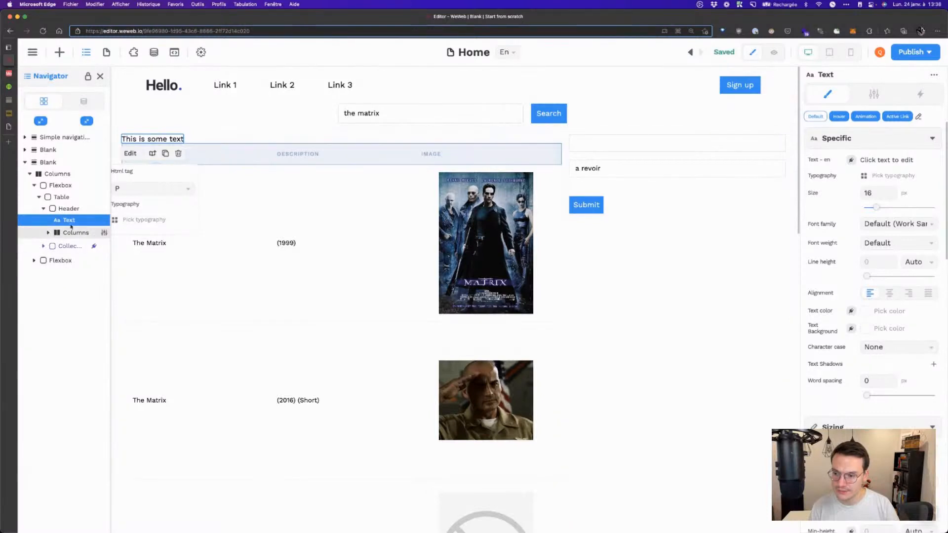
pyautogui.moveTo(67, 219); pyautogui.dragTo(64, 195)
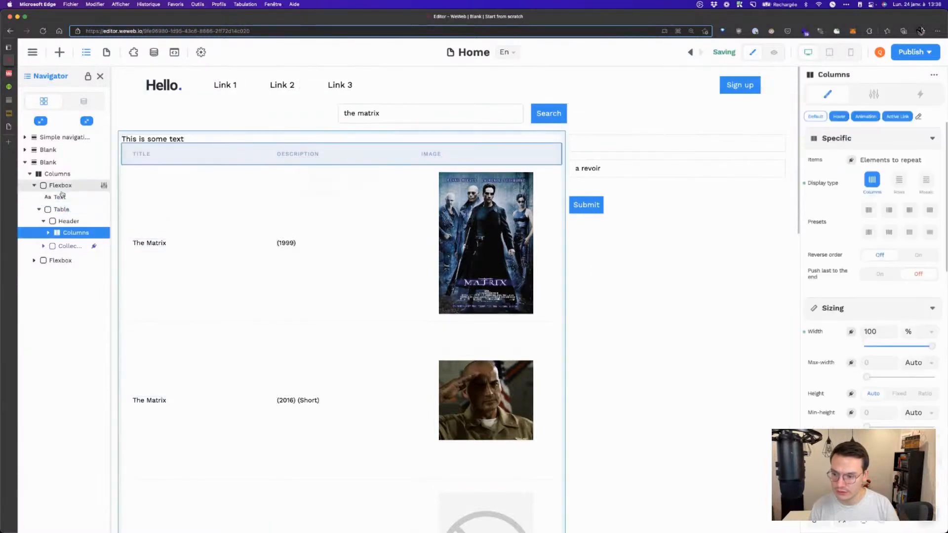
# Step: Replace the placeholder wording of the text above the table with "Loading results..."
pyautogui.click(185, 138)
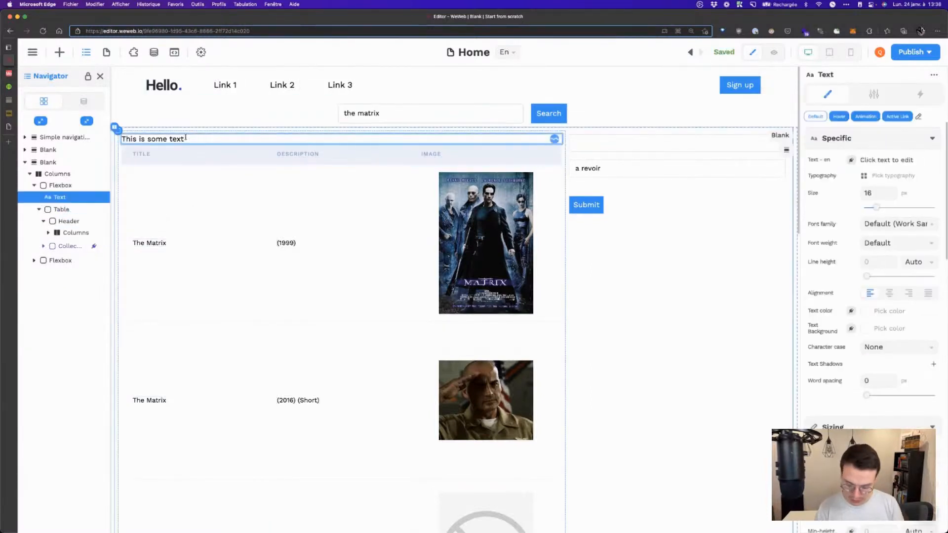
pyautogui.doubleClick(186, 139)
pyautogui.write('Loading result')
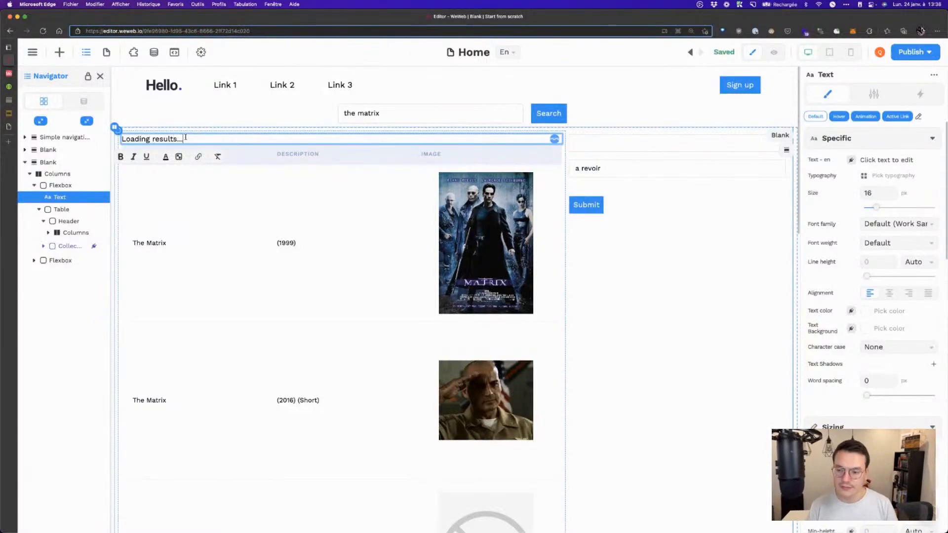
pyautogui.write('s...')
pyautogui.click(175, 121)
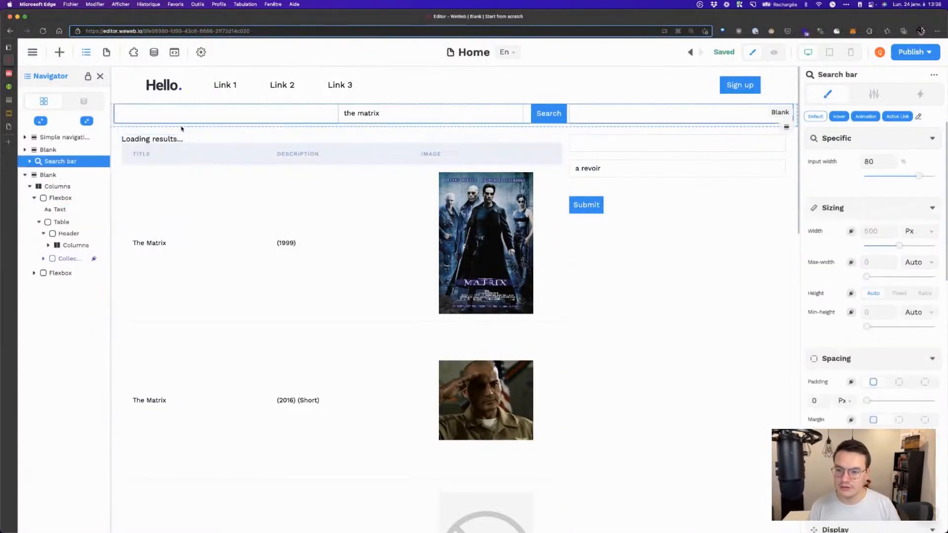
pyautogui.click(204, 141)
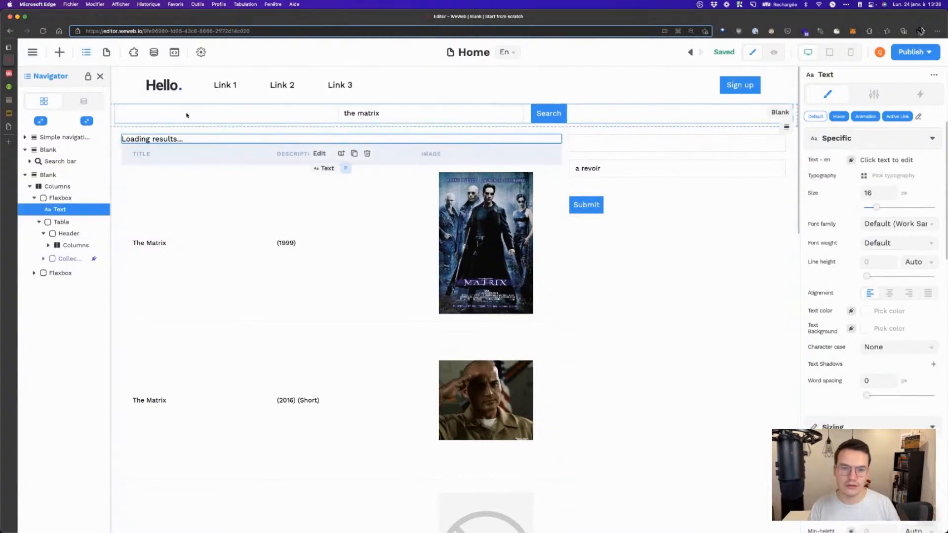
# Step: Create a website variable named isLoading of type Boolean with default value False, and return to the page
pyautogui.click(153, 52)
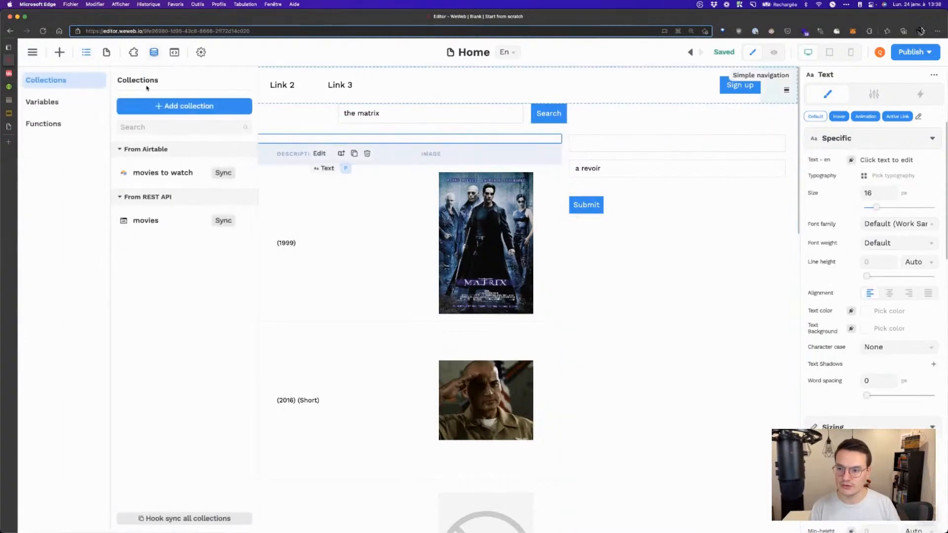
pyautogui.click(83, 106)
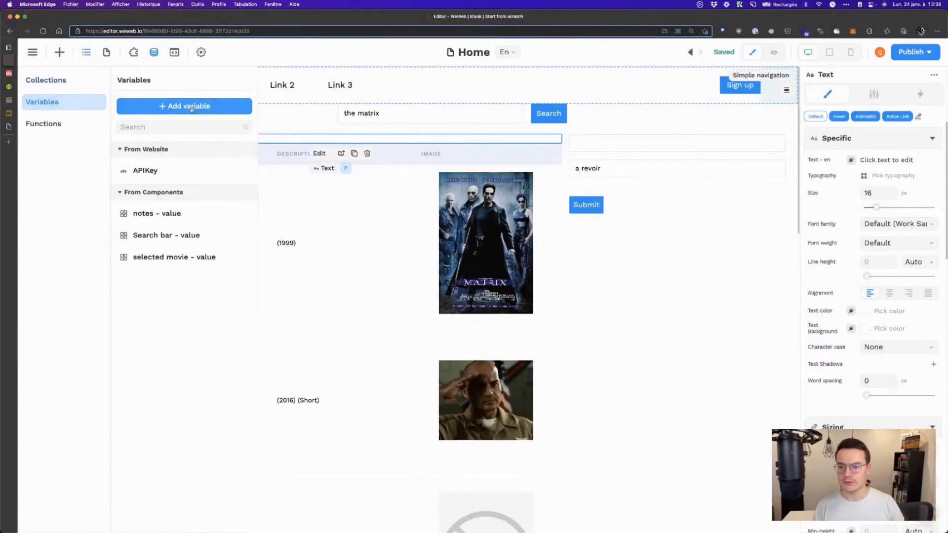
pyautogui.click(197, 106)
pyautogui.write('isLoading')
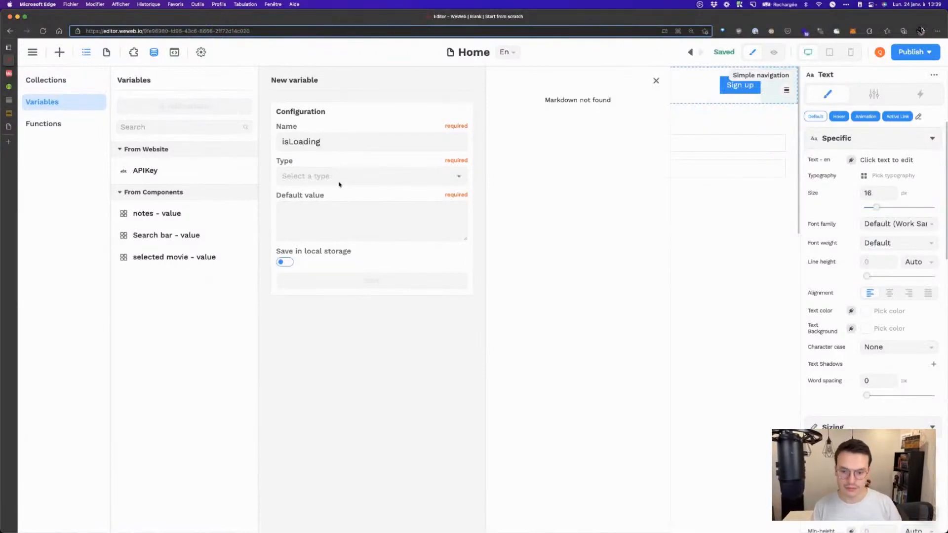
pyautogui.click(340, 184)
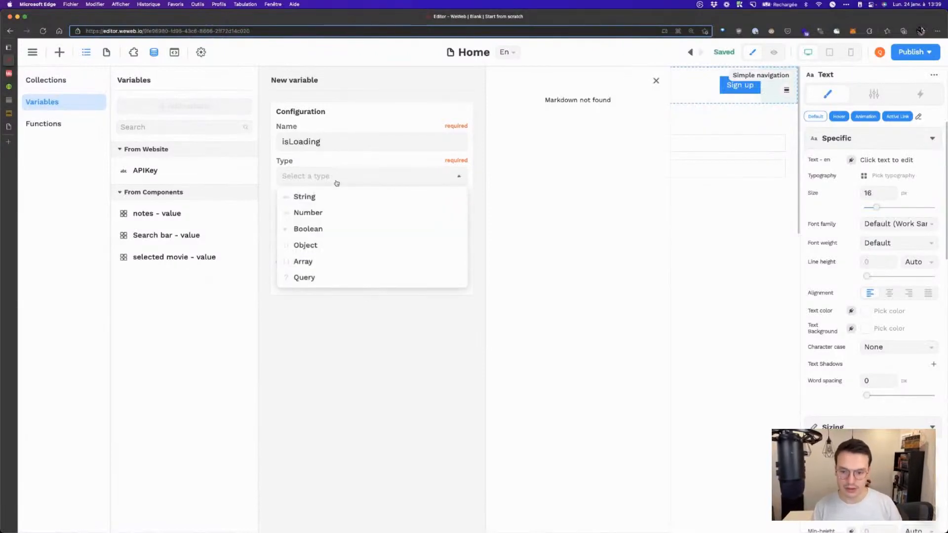
pyautogui.click(323, 229)
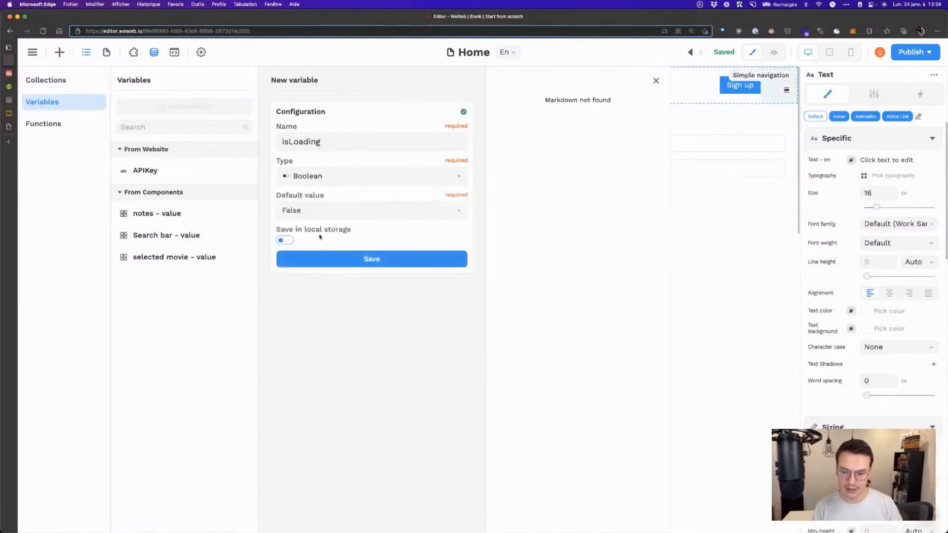
pyautogui.click(353, 260)
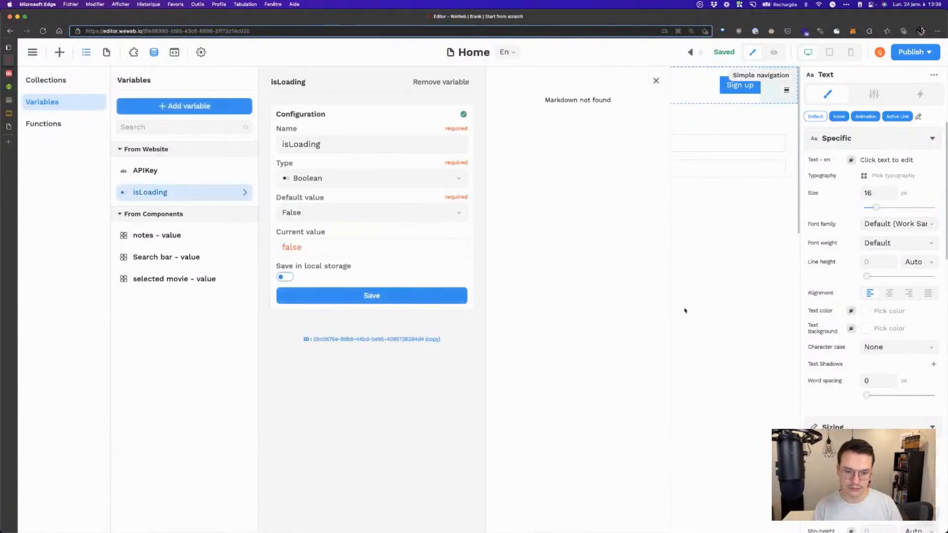
pyautogui.click(685, 311)
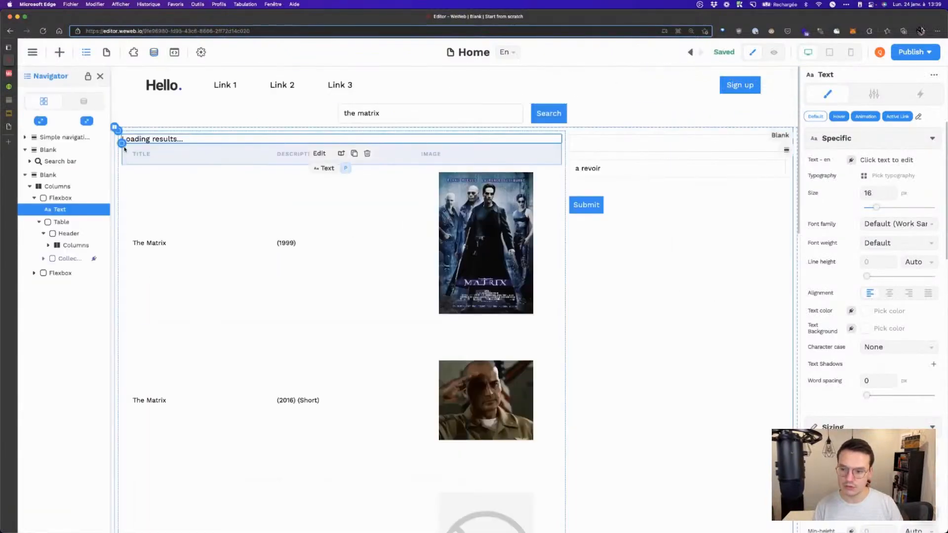
# Step: Switch the movie table's Display setting to a formula binding and list the website variables available for it
pyautogui.click(372, 296)
pyautogui.scroll(-15, 854, 403)
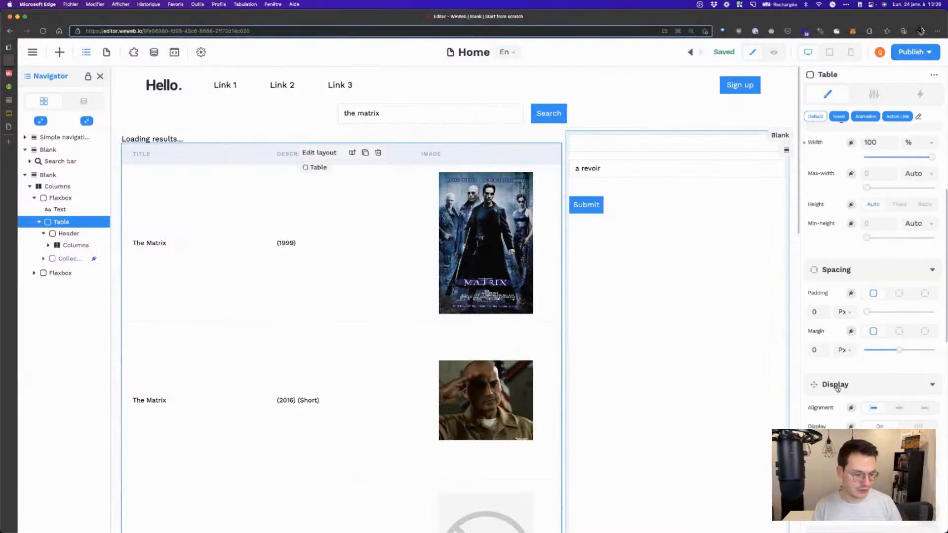
pyautogui.scroll(10, 845, 345)
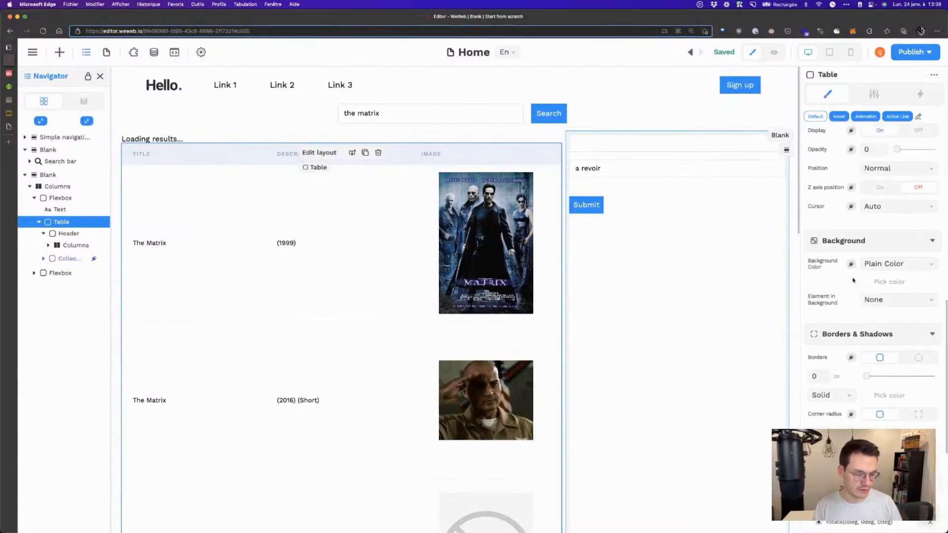
pyautogui.scroll(3, 853, 280)
pyautogui.scroll(-5, 859, 286)
pyautogui.scroll(3, 860, 287)
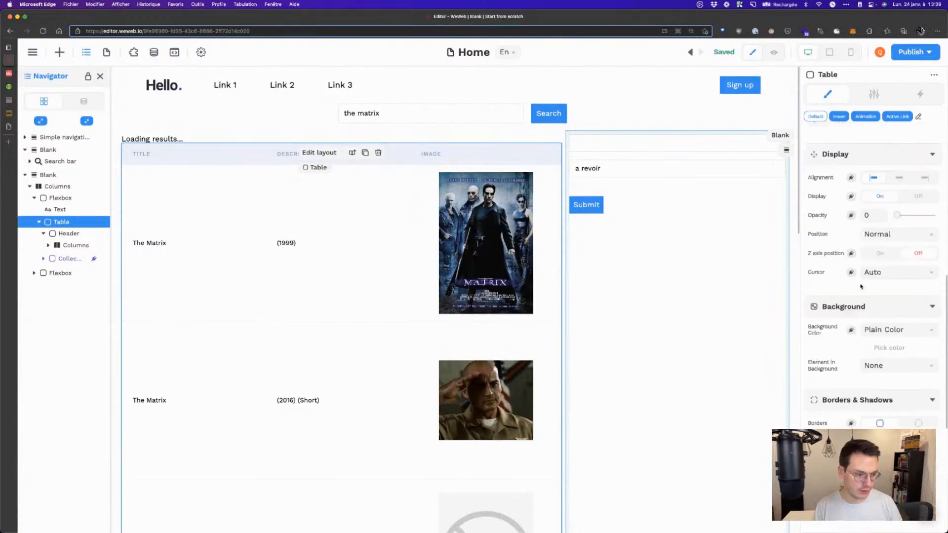
pyautogui.scroll(-2, 860, 285)
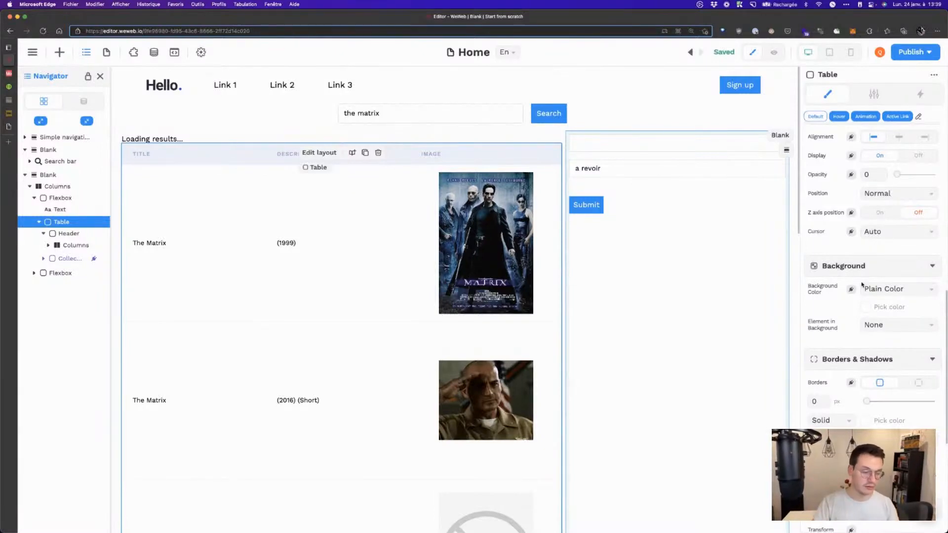
pyautogui.scroll(2, 834, 265)
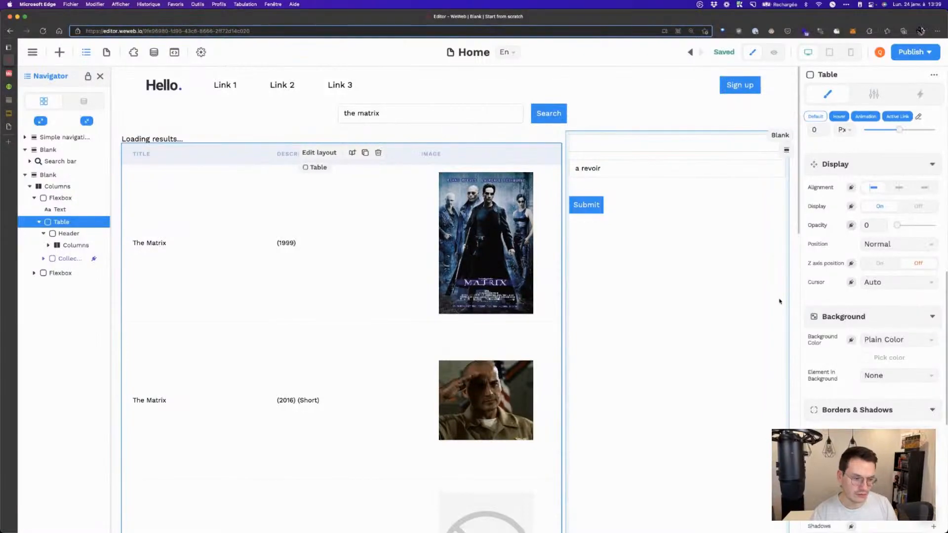
pyautogui.scroll(1, 838, 283)
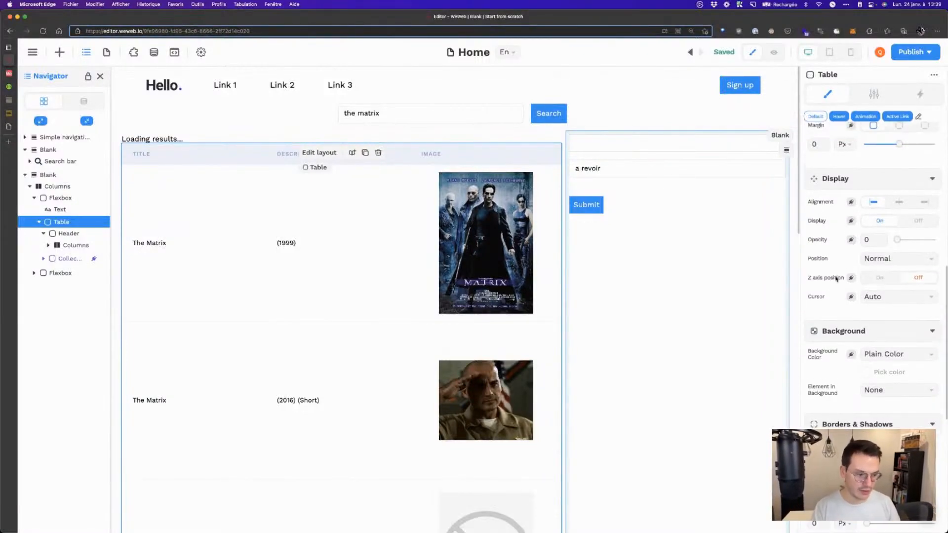
pyautogui.click(852, 221)
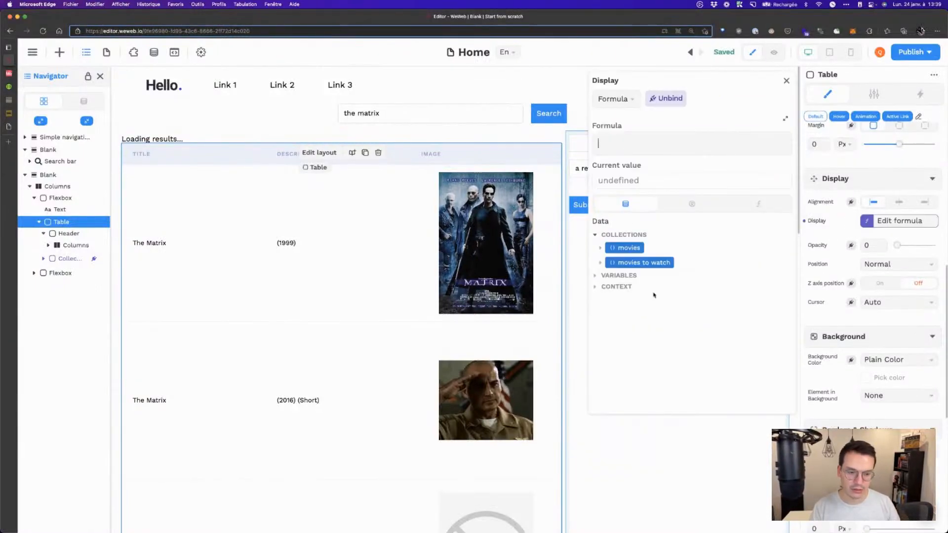
pyautogui.click(602, 276)
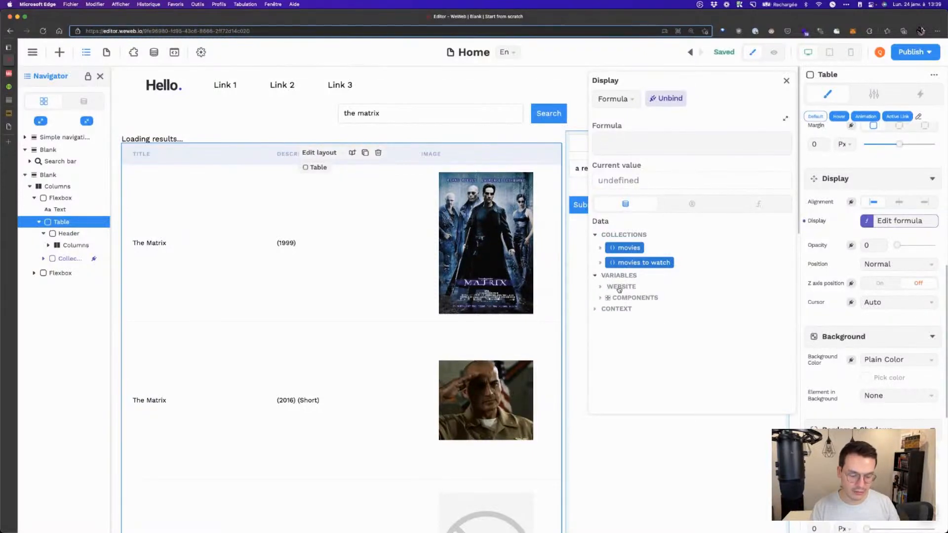
pyautogui.click(620, 287)
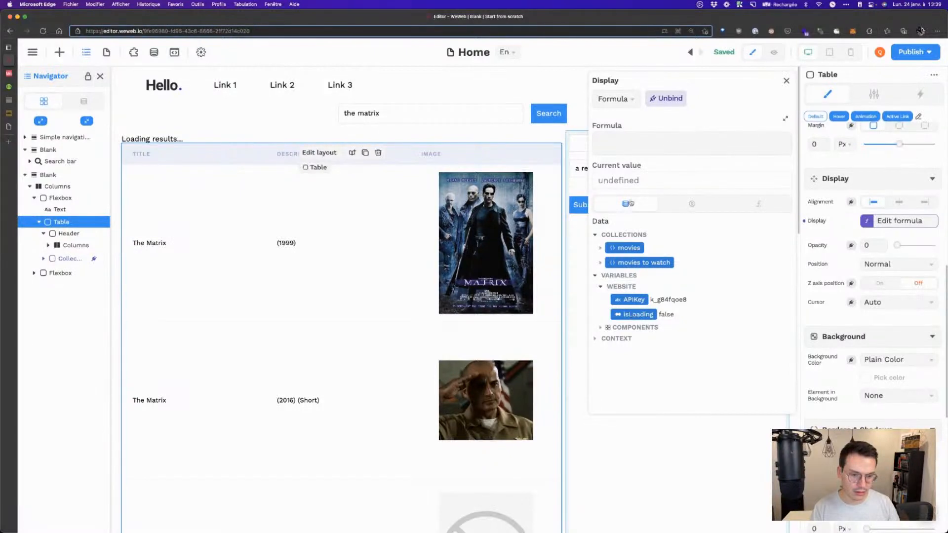
# Step: Build the movie table's Display formula as not(isLoading) using the conditional not function and the website variable
pyautogui.click(760, 205)
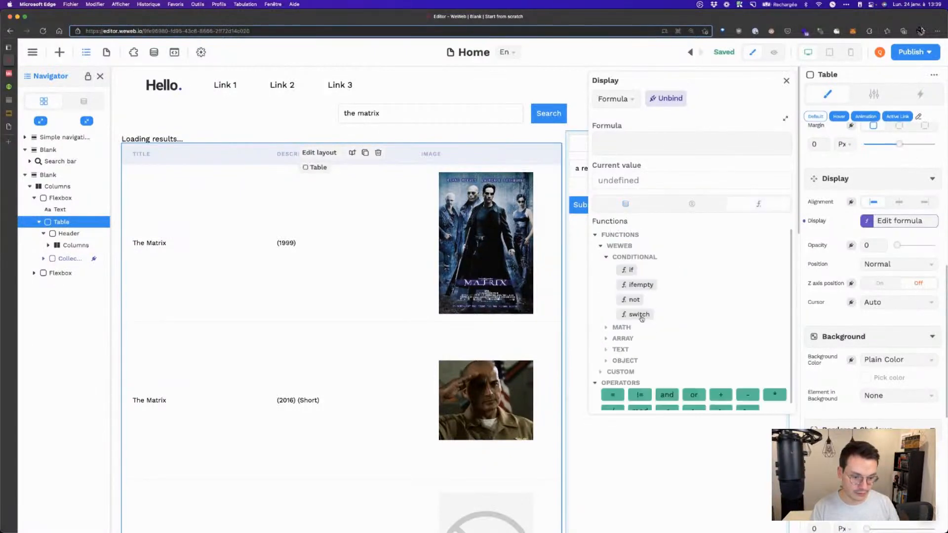
pyautogui.click(634, 300)
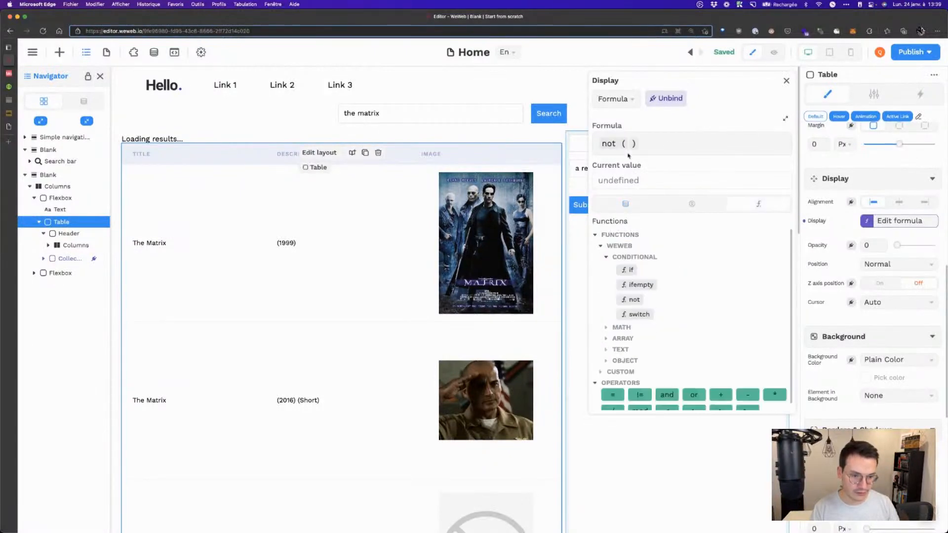
pyautogui.click(626, 204)
pyautogui.click(610, 275)
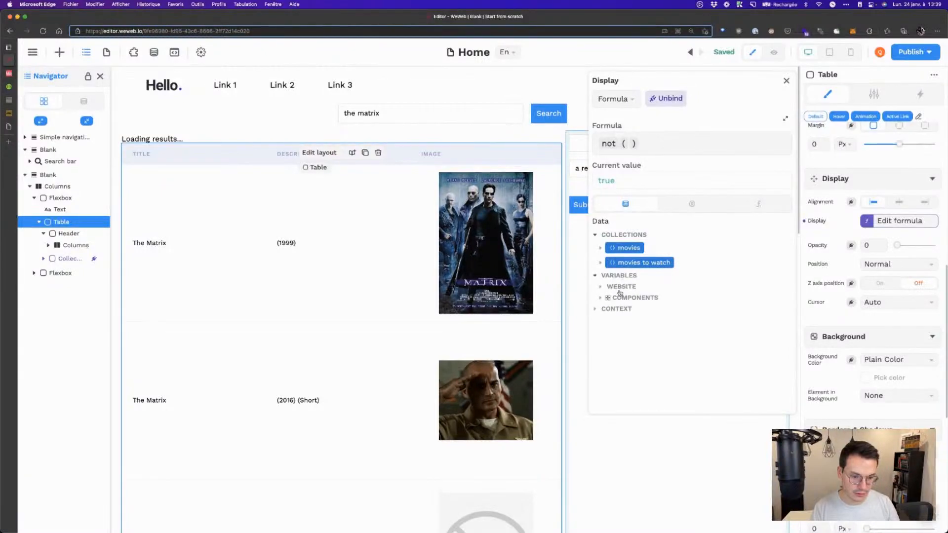
pyautogui.click(618, 288)
pyautogui.click(634, 316)
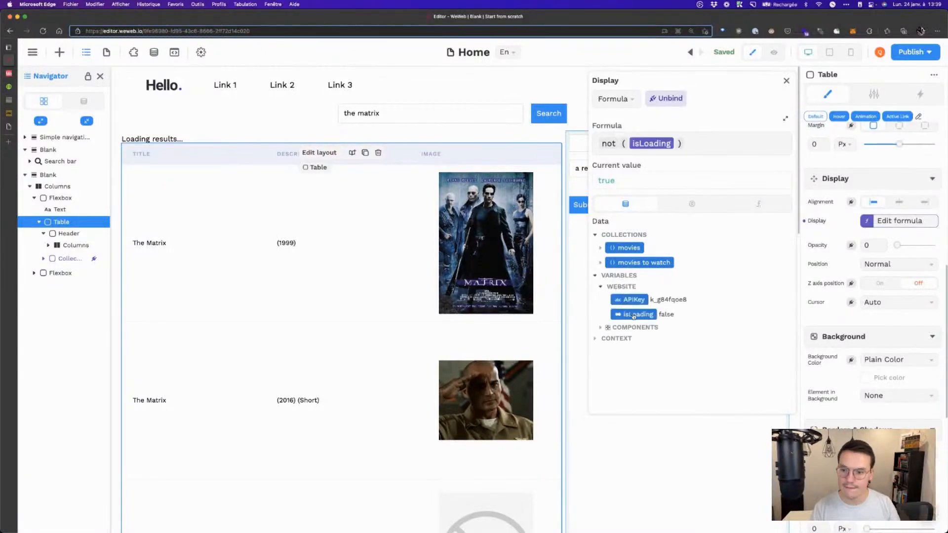
# Step: Bind the Display setting of the "Loading results..." text to the isLoading website variable and close the formula editor
pyautogui.click(165, 140)
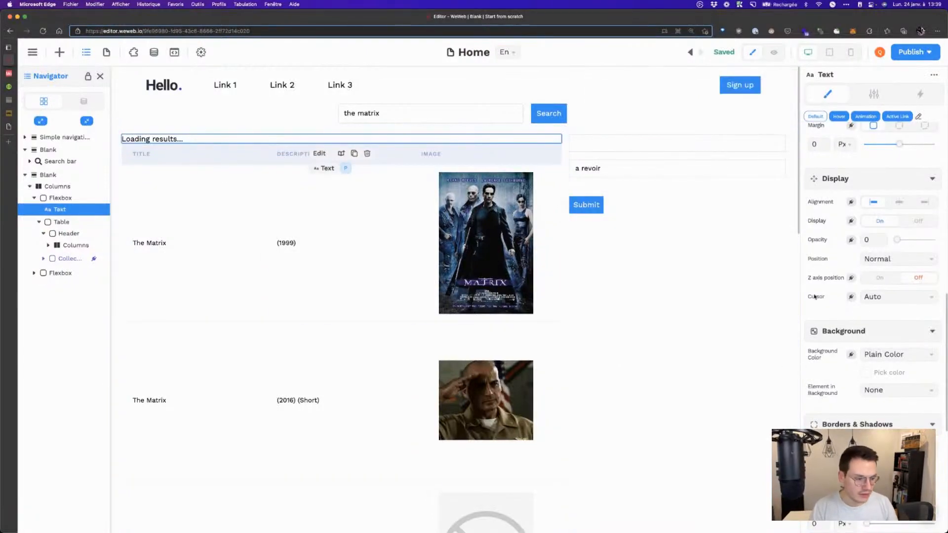
pyautogui.click(851, 221)
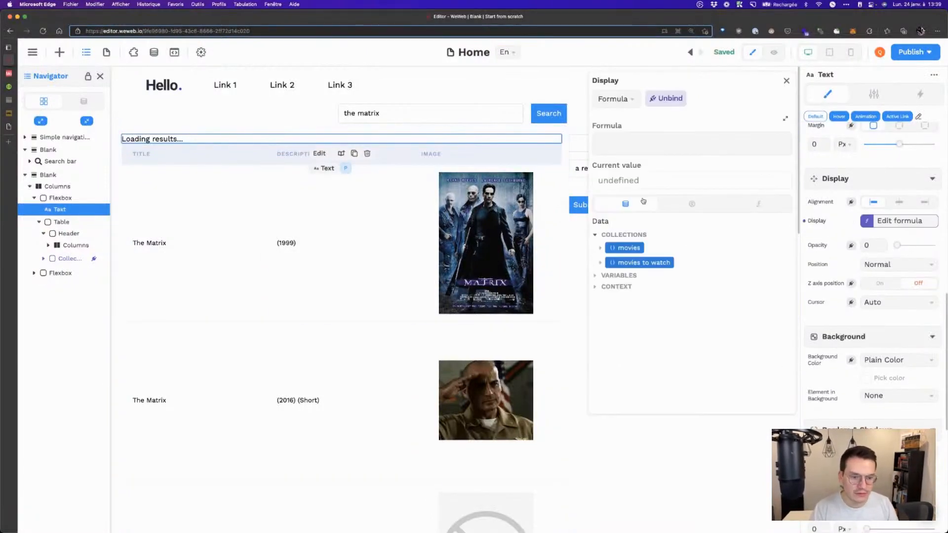
pyautogui.click(619, 276)
pyautogui.click(627, 290)
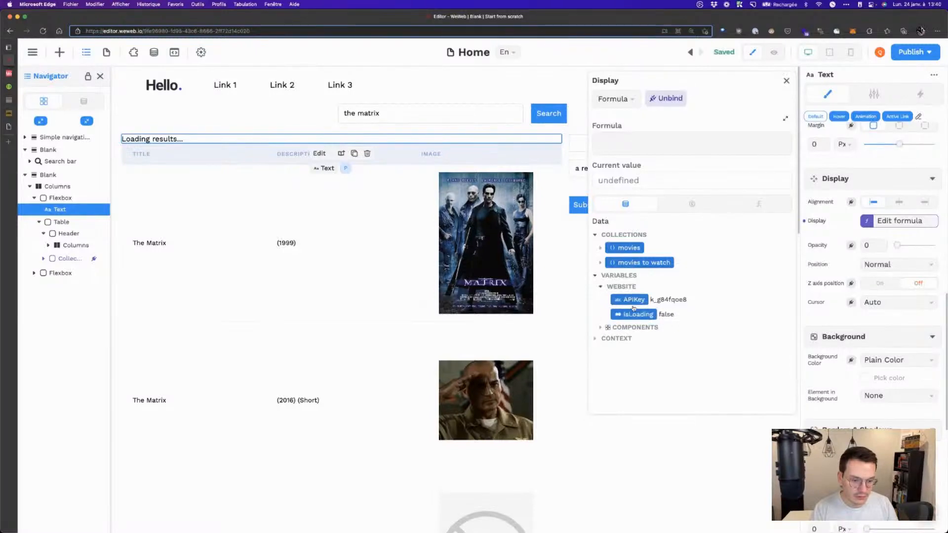
pyautogui.click(636, 315)
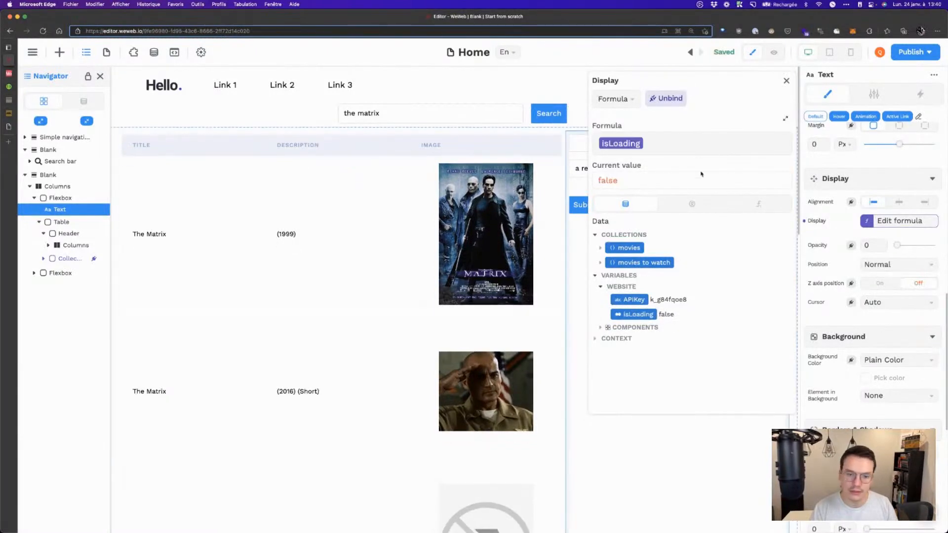
pyautogui.click(786, 80)
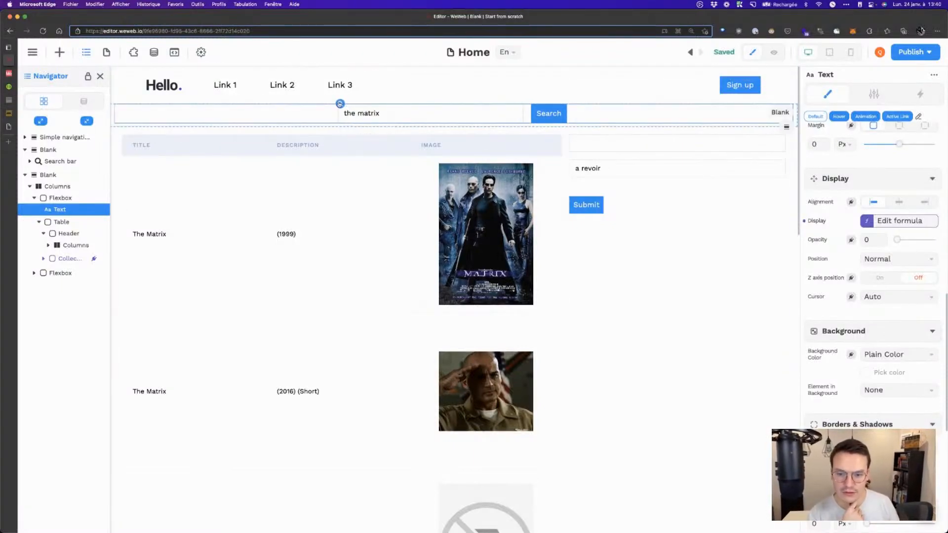
# Step: In the Search bar's search change workflow, insert a Change Variable Value action before Fetch Collection that sets isLoading to True
pyautogui.click(340, 104)
pyautogui.click(920, 94)
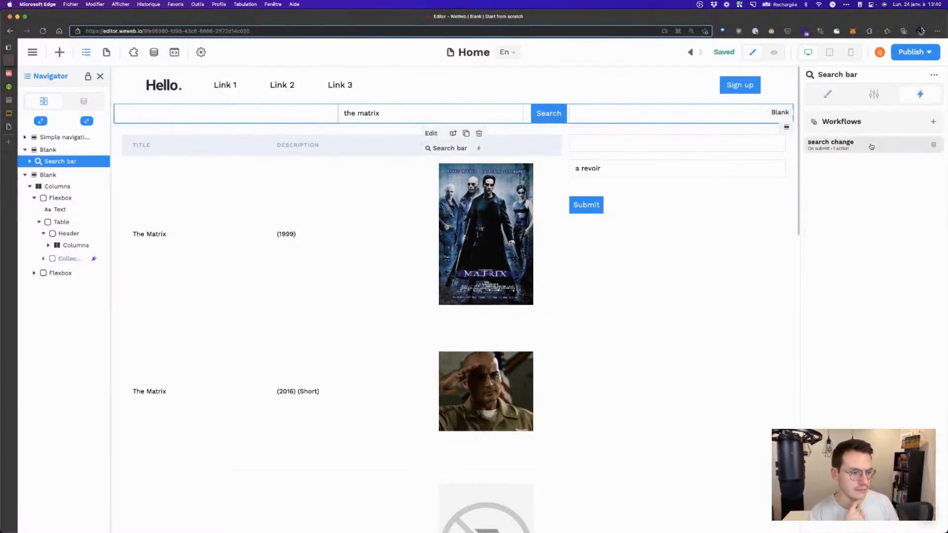
pyautogui.click(831, 143)
pyautogui.click(686, 155)
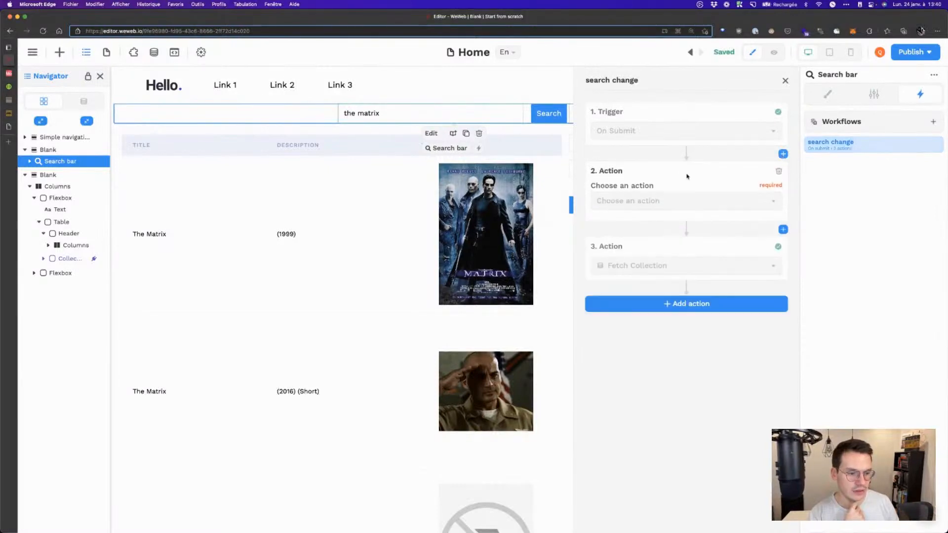
pyautogui.click(654, 203)
pyautogui.click(660, 223)
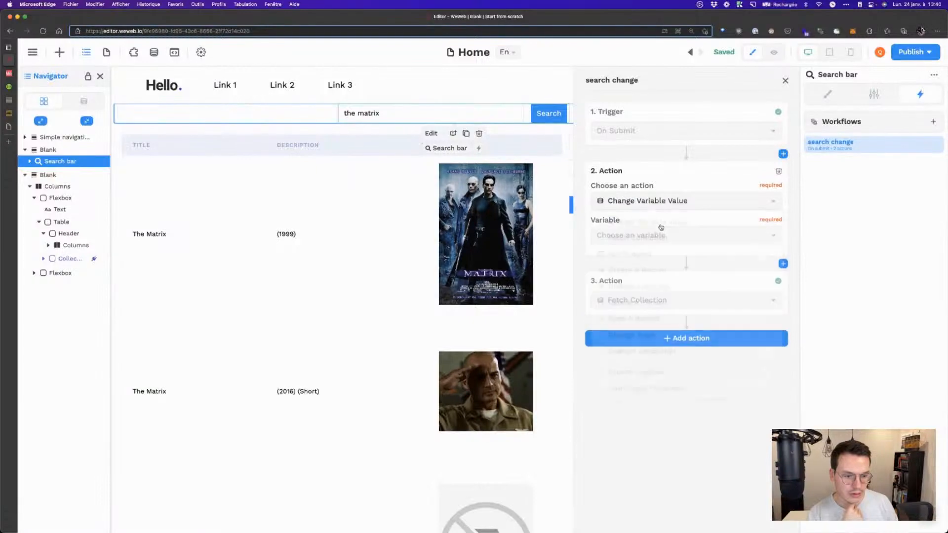
pyautogui.click(645, 235)
pyautogui.click(636, 273)
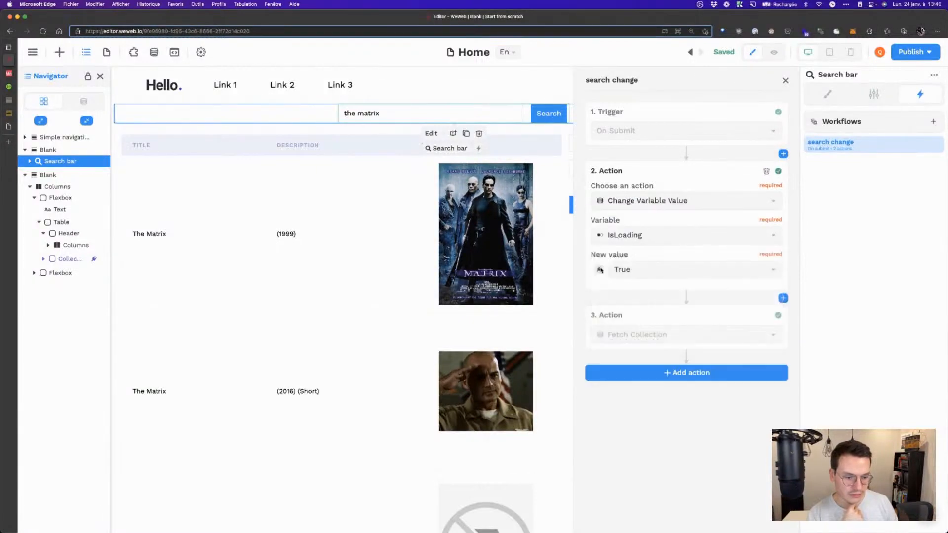
# Step: Add a Change Variable Value action after Fetch Collection in the search change workflow, setting isLoading to False
pyautogui.click(703, 373)
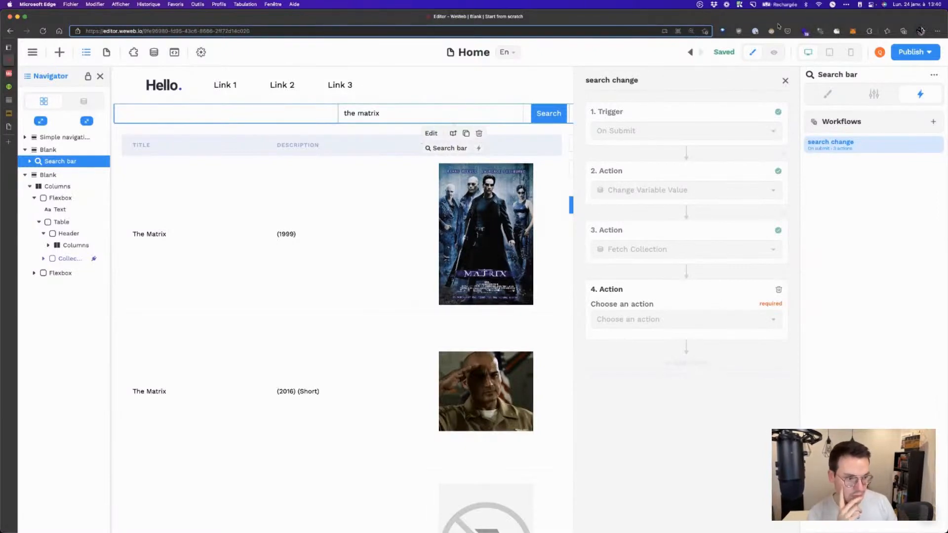
pyautogui.click(786, 81)
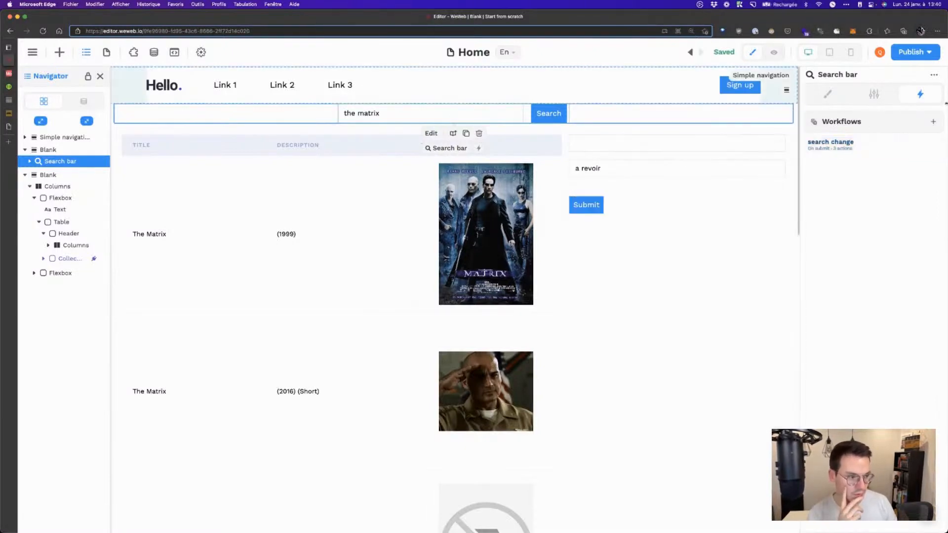
pyautogui.click(850, 146)
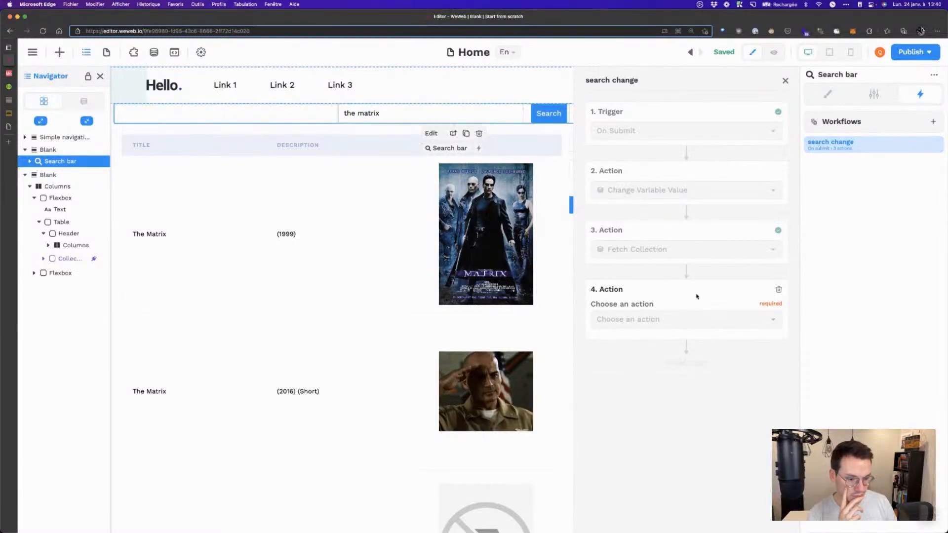
pyautogui.click(741, 235)
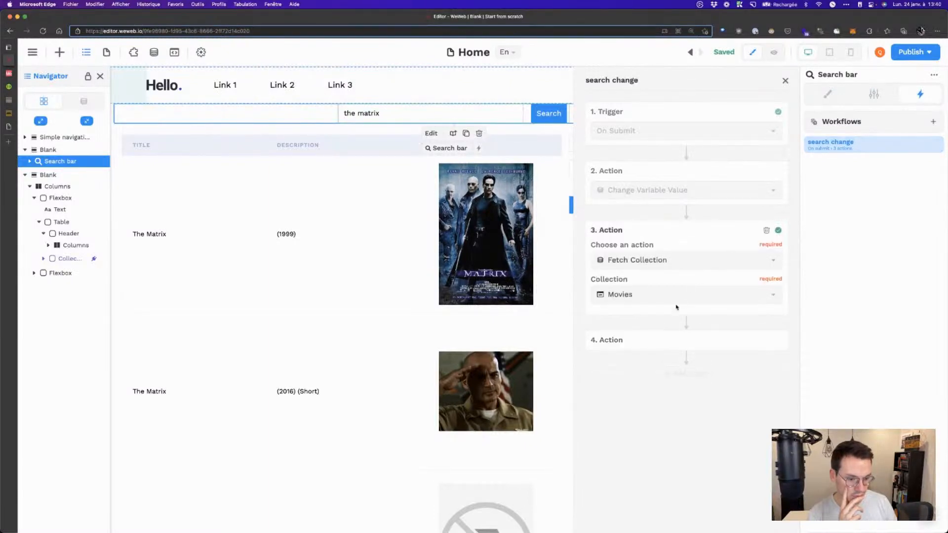
pyautogui.click(672, 346)
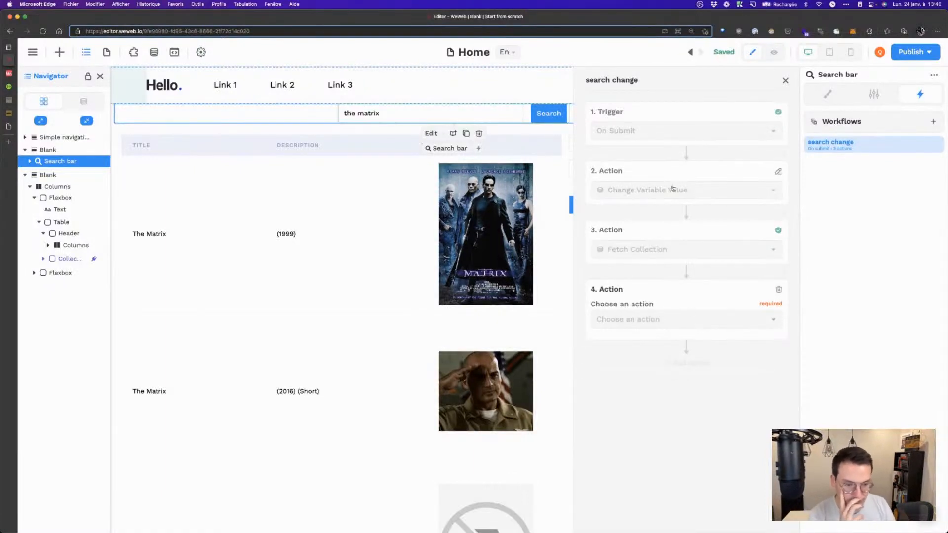
pyautogui.click(652, 320)
pyautogui.click(658, 341)
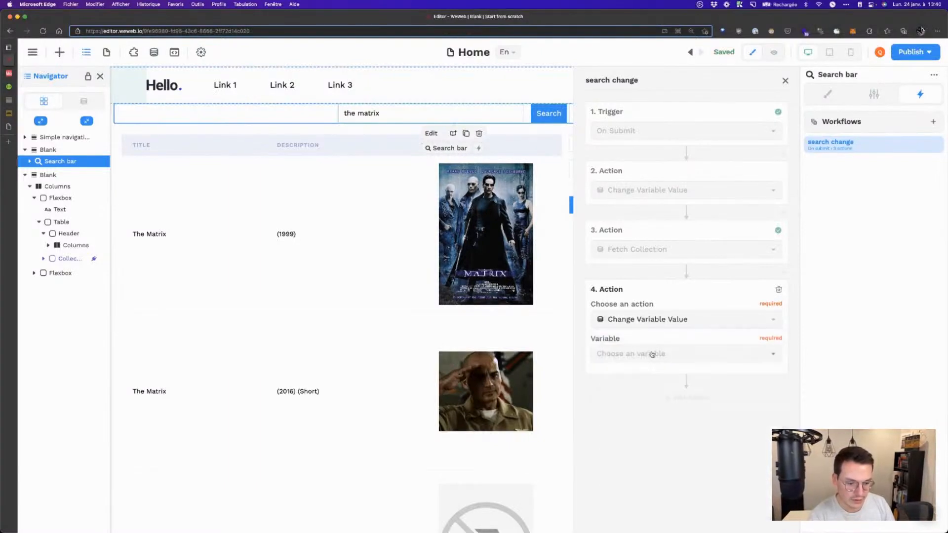
pyautogui.click(651, 354)
pyautogui.click(640, 390)
pyautogui.click(672, 389)
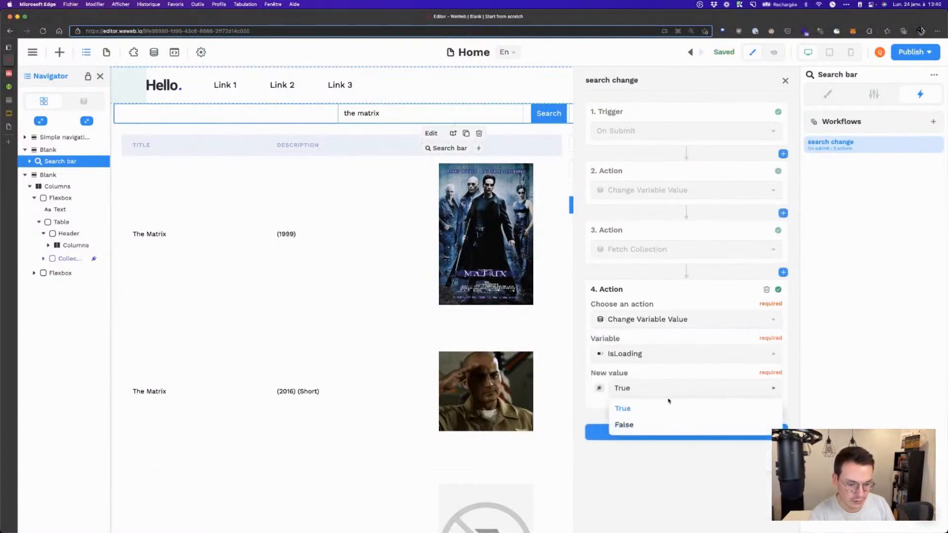
pyautogui.click(625, 424)
# Step: Preview the page, search for "saving private ryan" to test the loading behaviour, and return to edit mode
pyautogui.click(774, 52)
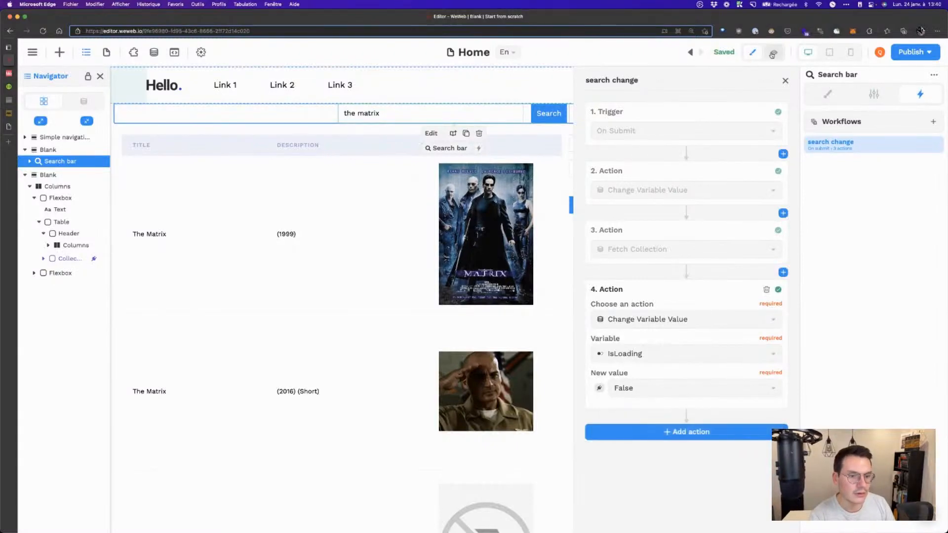
pyautogui.moveTo(461, 113); pyautogui.dragTo(415, 112)
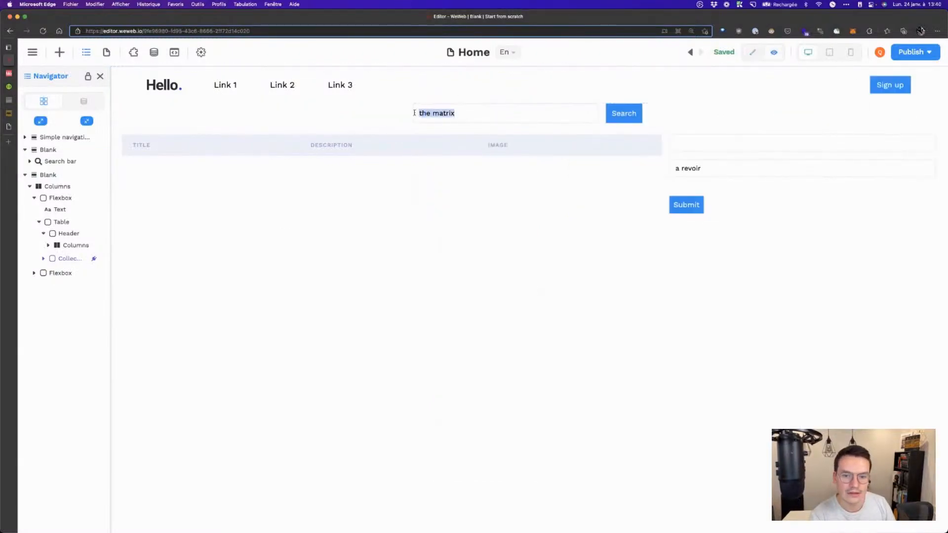
pyautogui.write('savi')
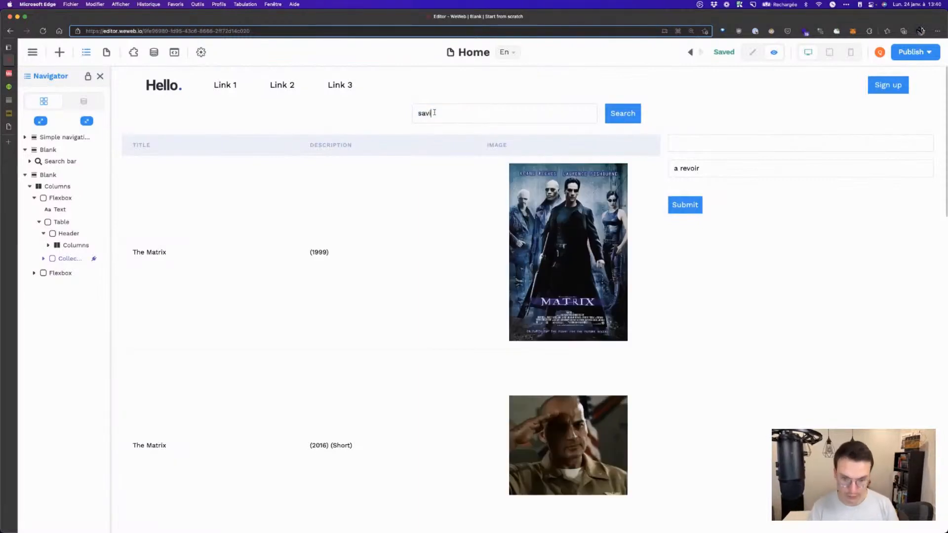
pyautogui.write('ng private ryan')
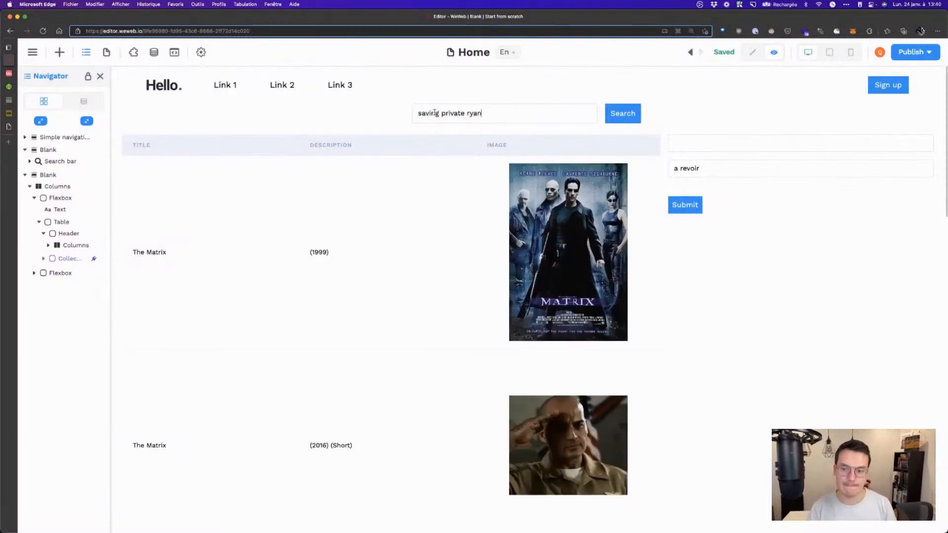
pyautogui.press('Return')
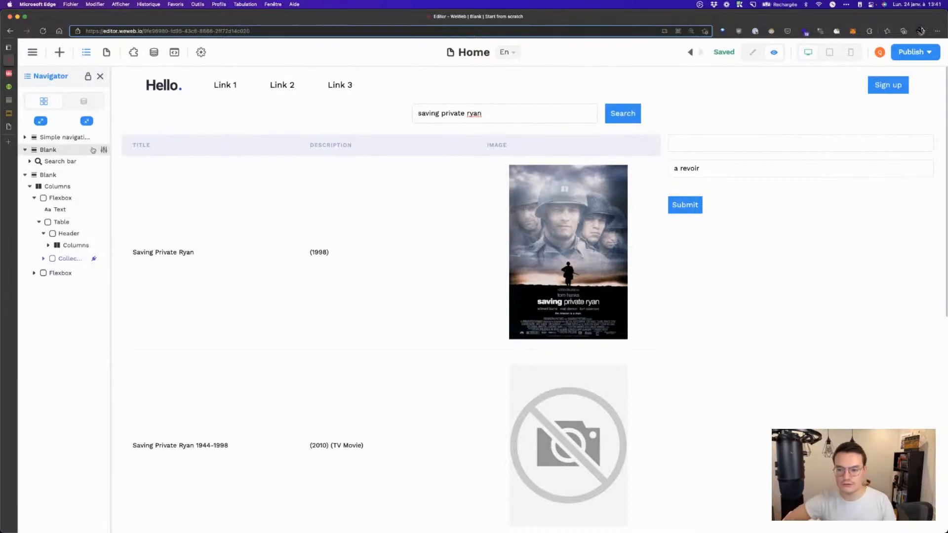
pyautogui.moveTo(125, 161)
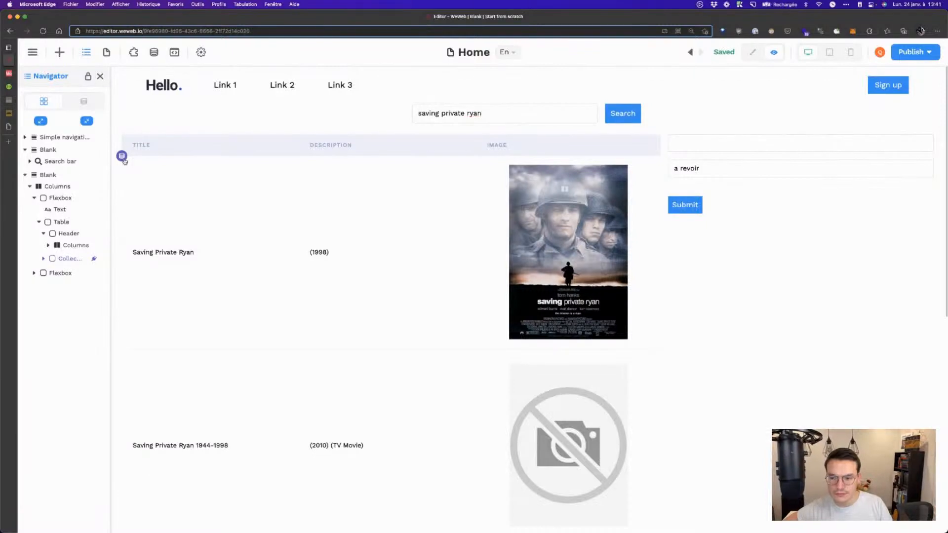
pyautogui.click(753, 52)
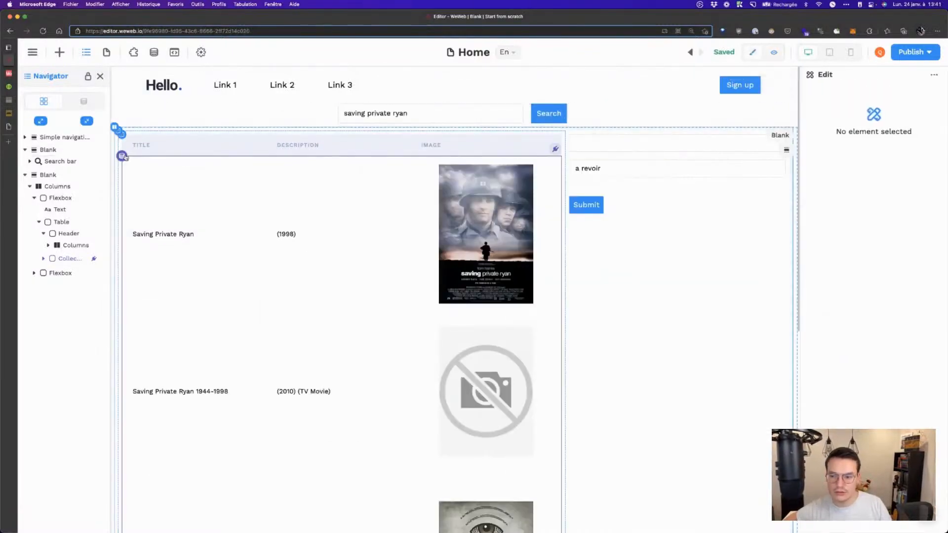
# Step: Review the Table's Display formula and inspect the fields of the movies collection, including isFetching
pyautogui.click(123, 157)
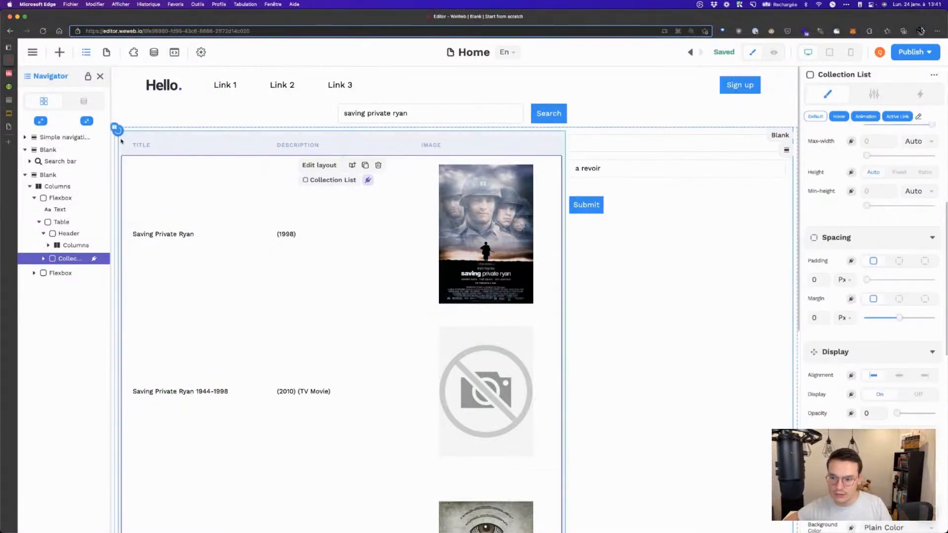
pyautogui.click(62, 221)
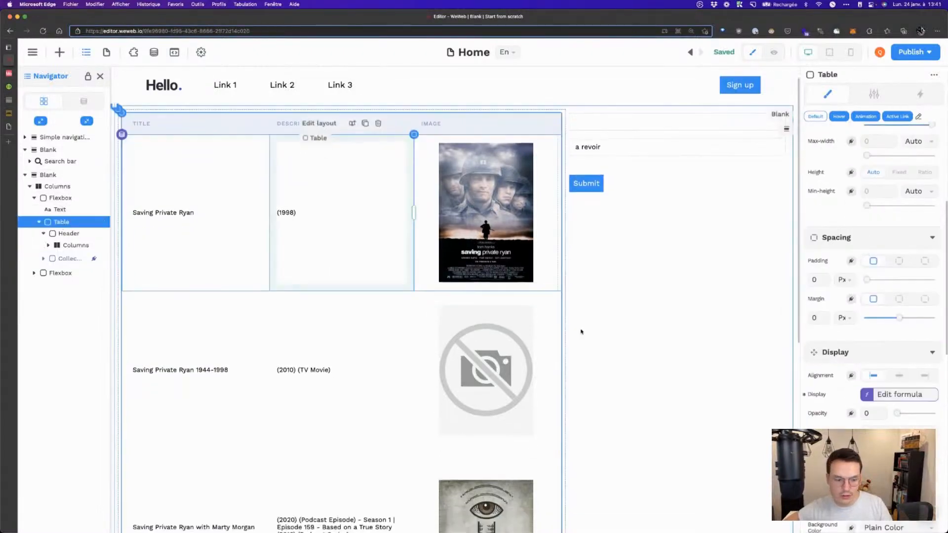
pyautogui.click(895, 395)
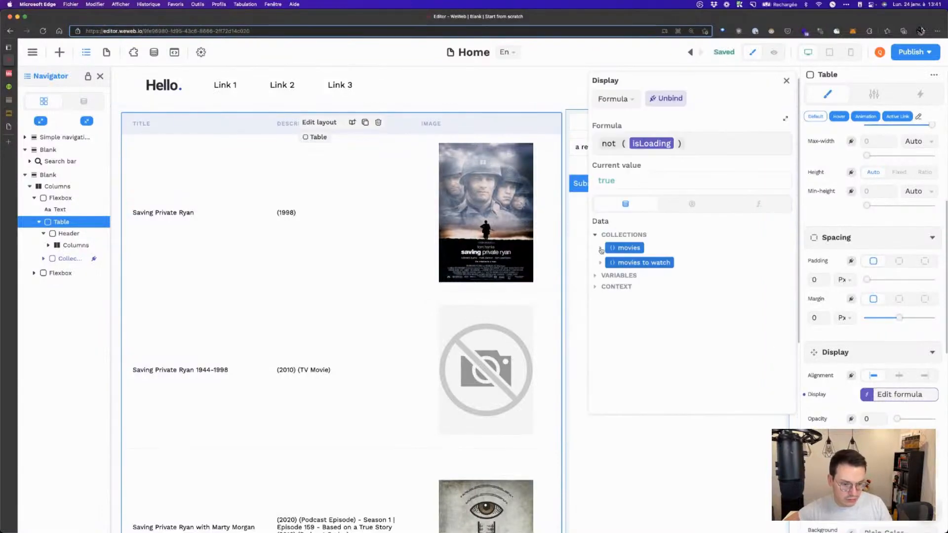
pyautogui.click(600, 249)
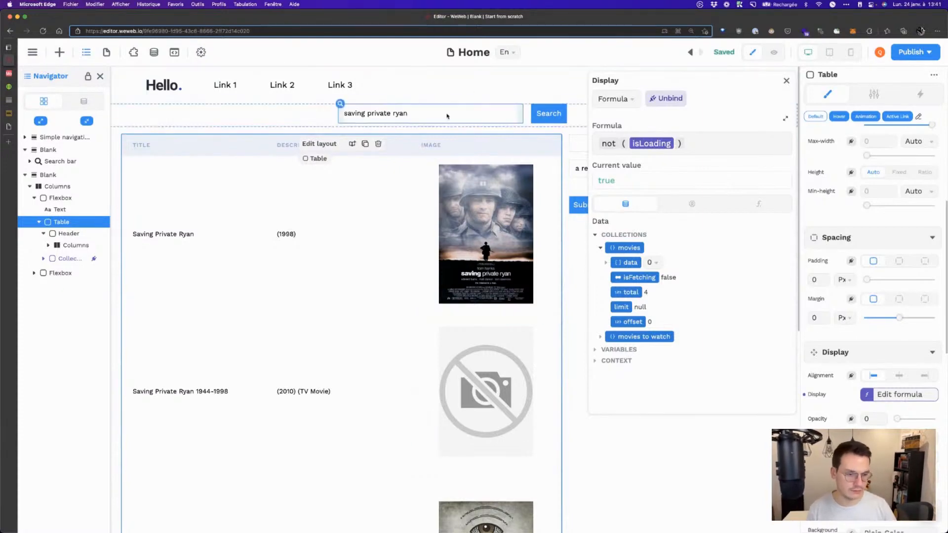
pyautogui.click(787, 80)
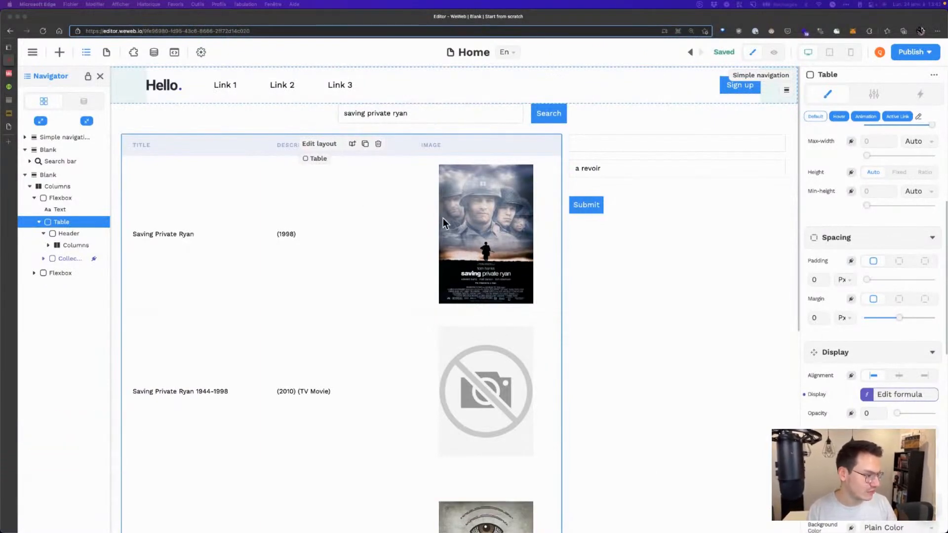
# Step: Switch to the SVG Loaders page in the browser and select its web address
pyautogui.moveTo(7, 78)
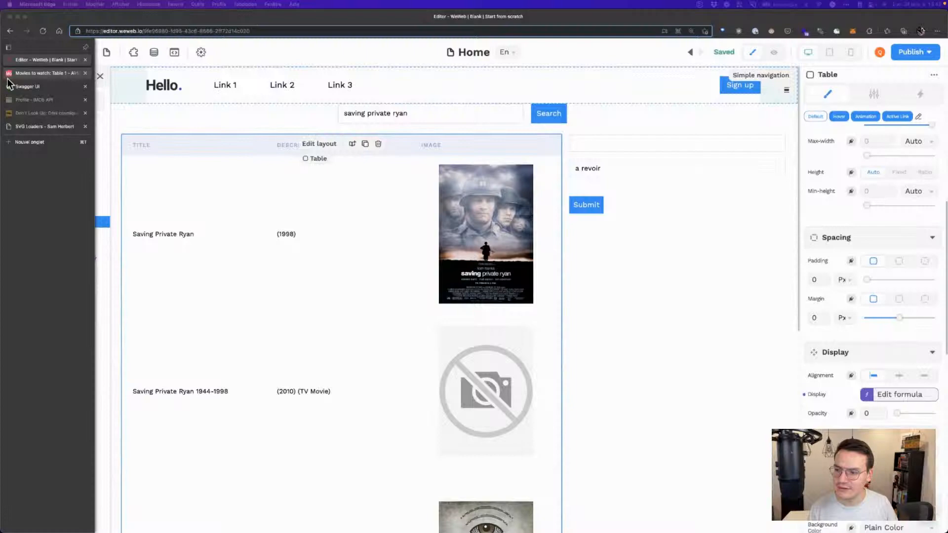
pyautogui.click(28, 130)
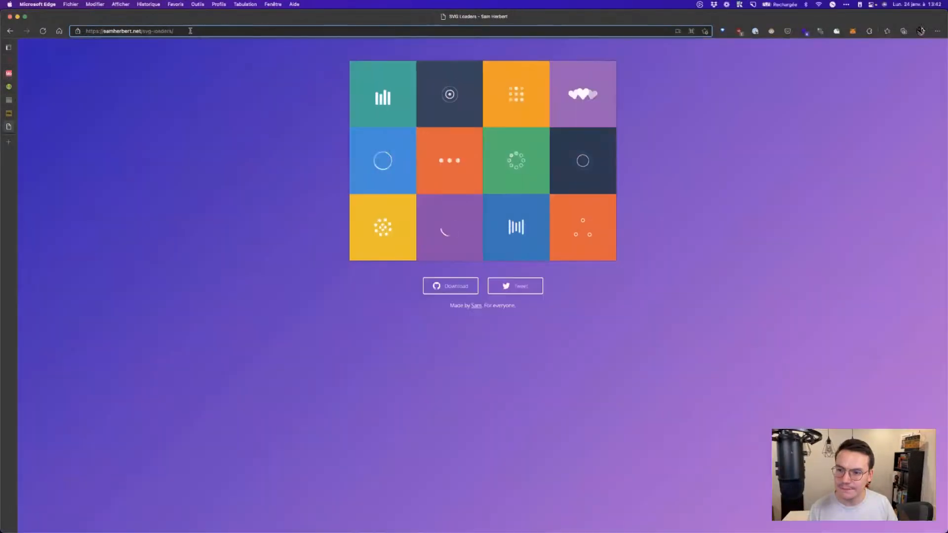
pyautogui.click(190, 31)
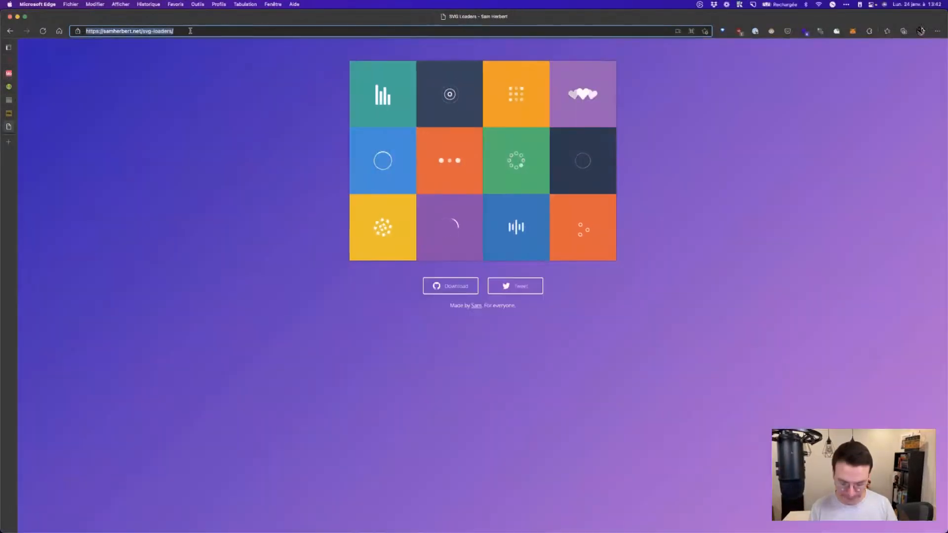
# Step: Search the web for "icons8/preloaders/filtered-search" and open the Icons8 page of free loading animations
pyautogui.write('icons8')
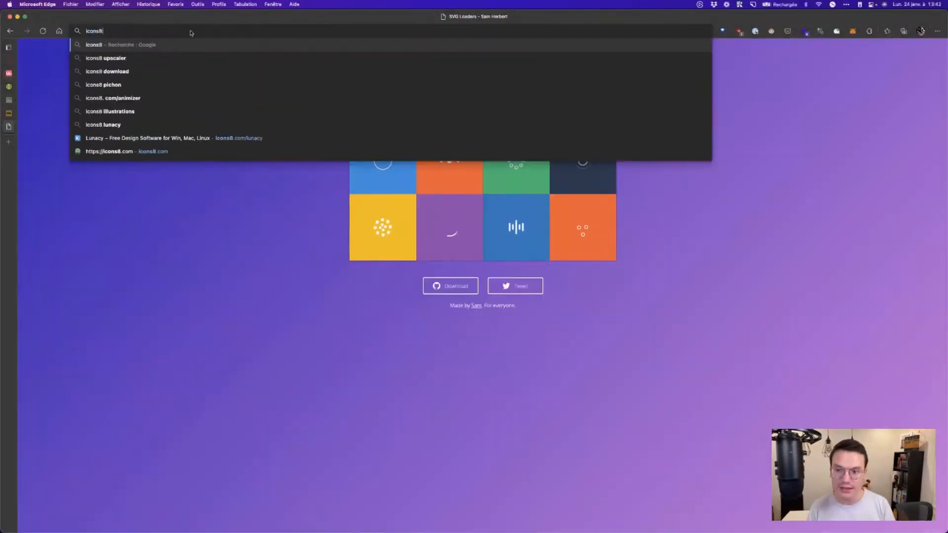
pyautogui.write('/')
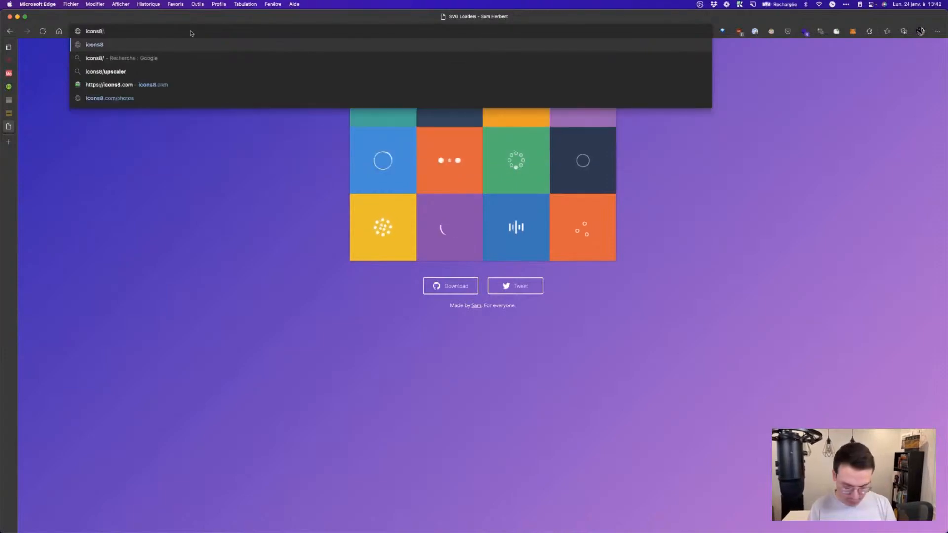
pyautogui.write('preloaders/')
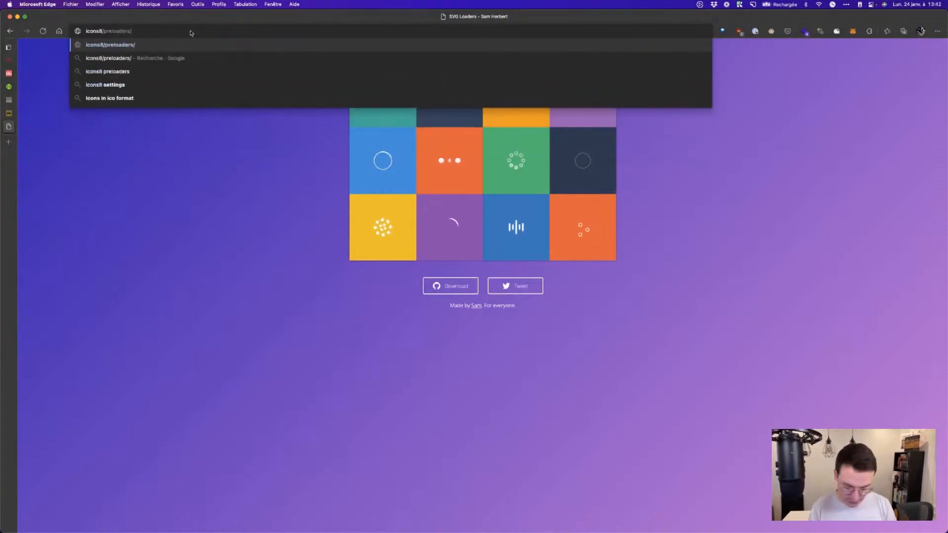
pyautogui.write('filtered-se')
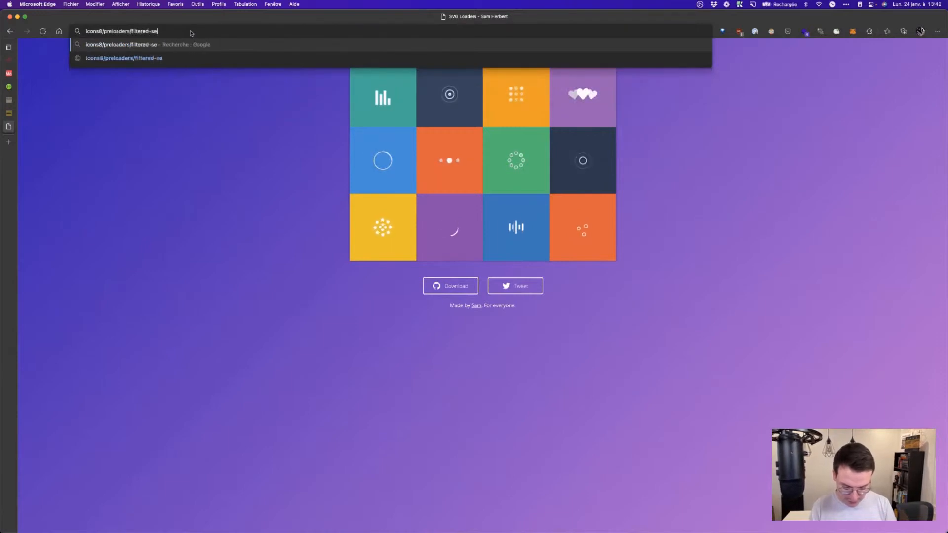
pyautogui.write('arch')
pyautogui.press('Return')
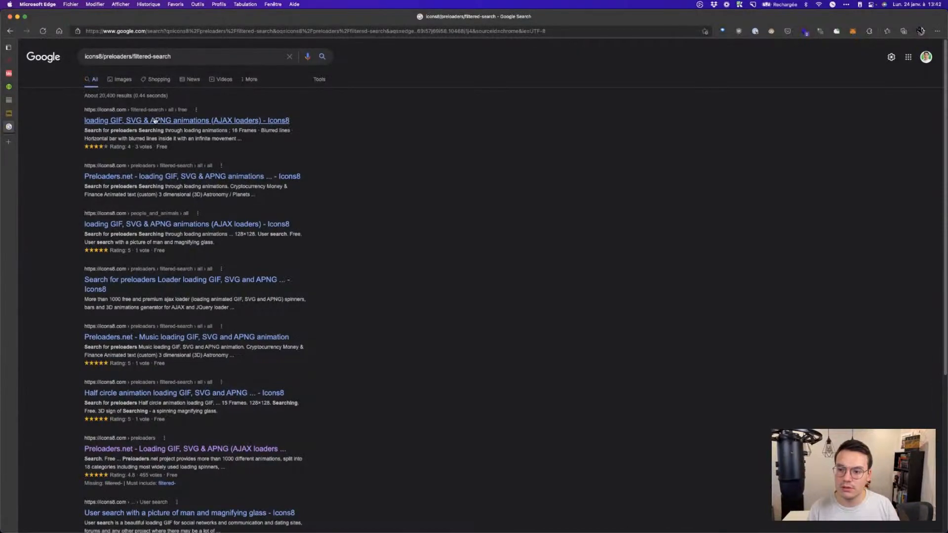
pyautogui.click(155, 121)
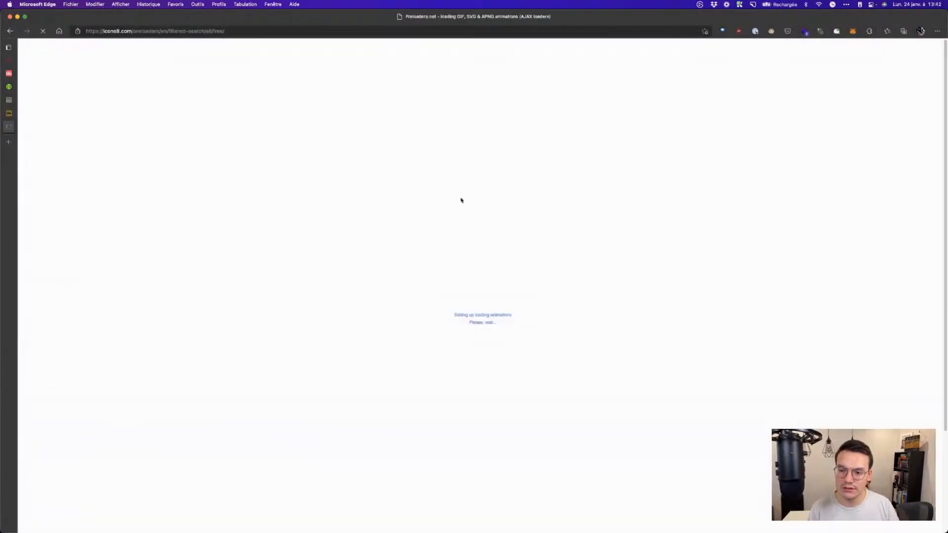
# Step: Find the free Fading balls loader among the loading animations and download it
pyautogui.scroll(-2, 461, 201)
pyautogui.moveTo(163, 341)
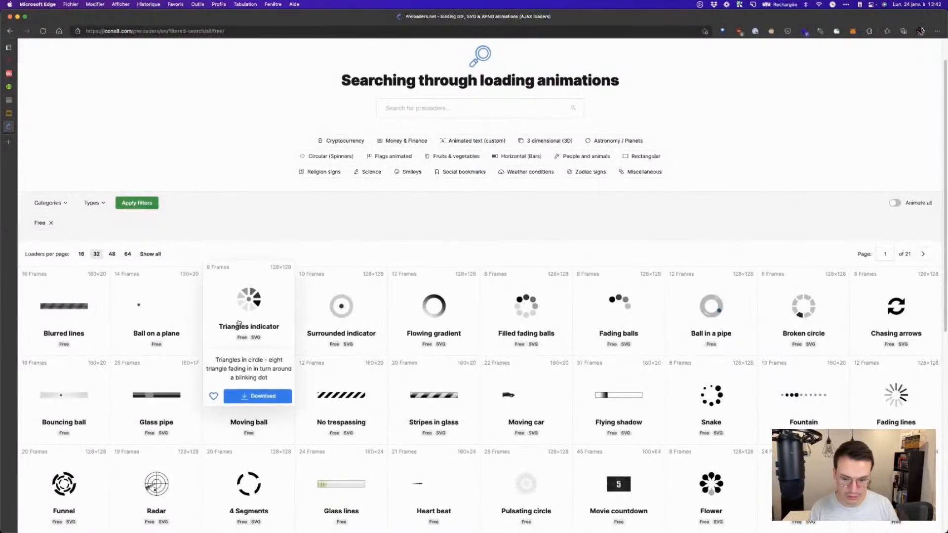
pyautogui.scroll(-1, 416, 313)
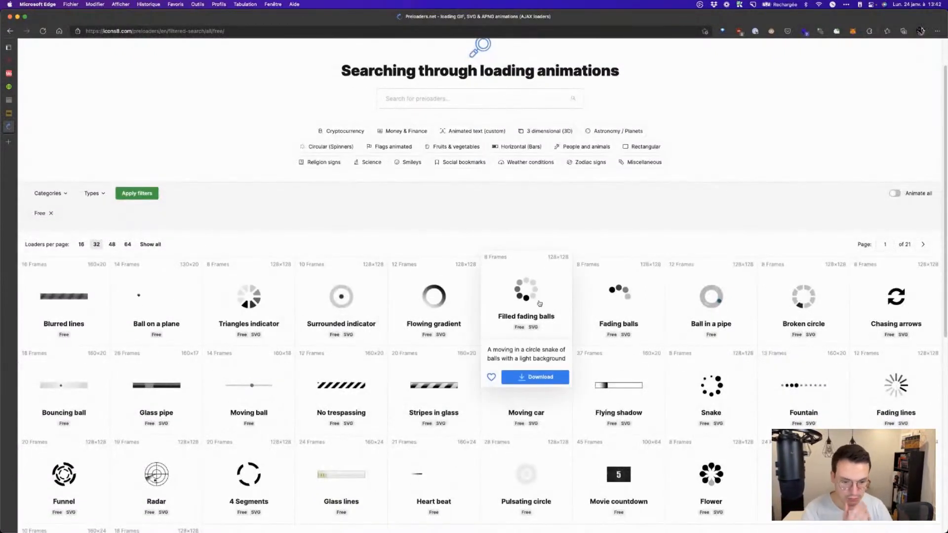
pyautogui.moveTo(585, 300)
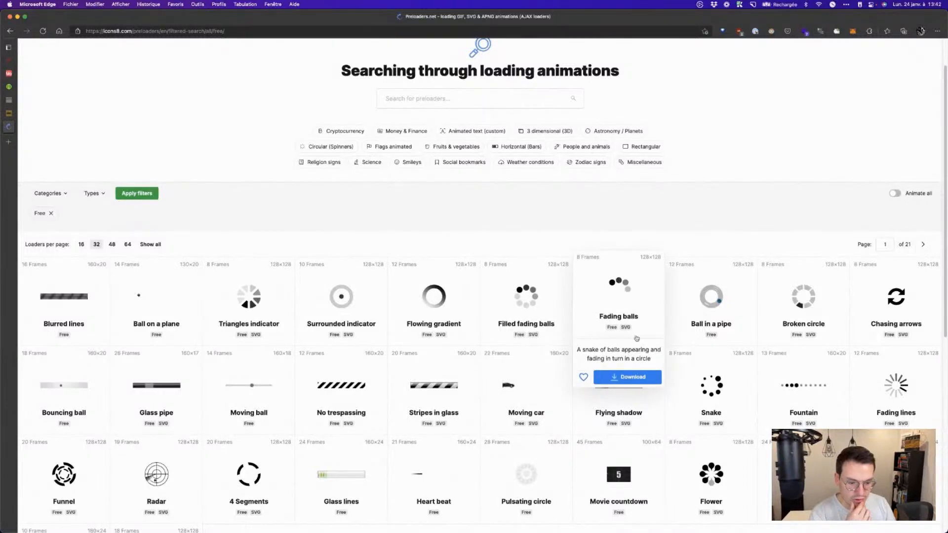
pyautogui.click(627, 377)
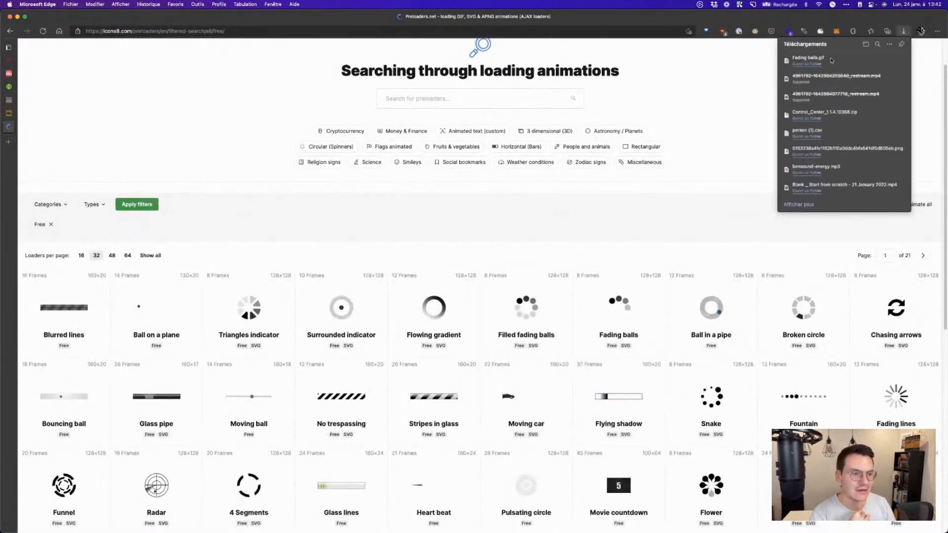
# Step: Switch to the WeWeb editor and delete the Text element above the Table in the Flexbox
pyautogui.click(9, 60)
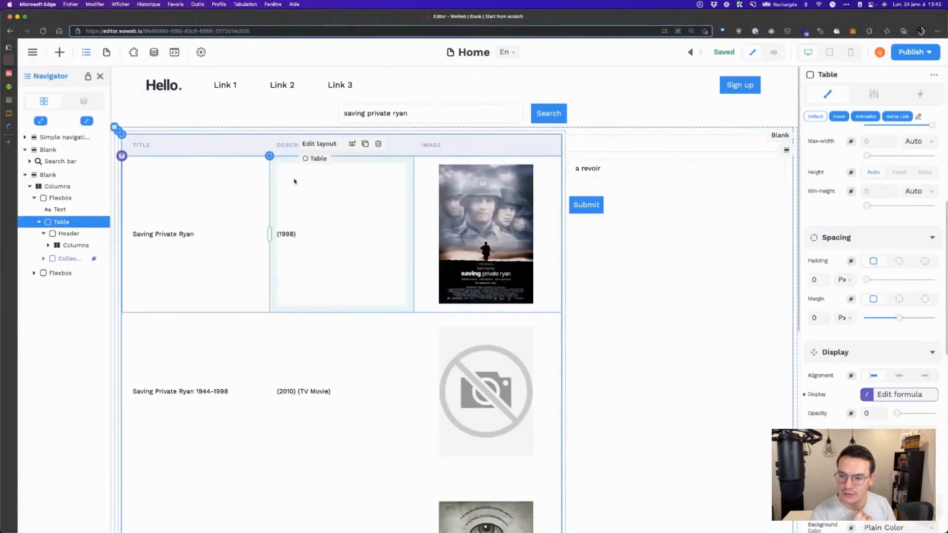
pyautogui.click(72, 211)
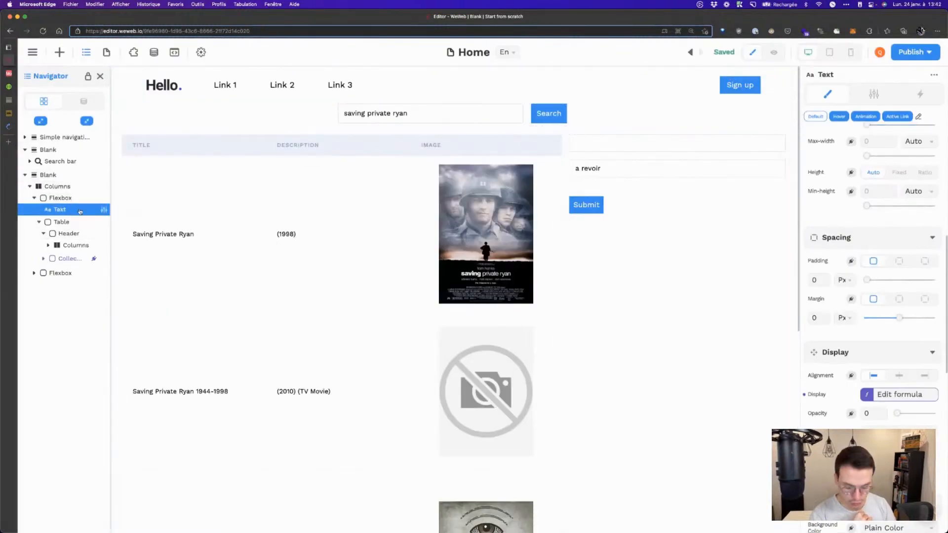
pyautogui.press('BackSpace')
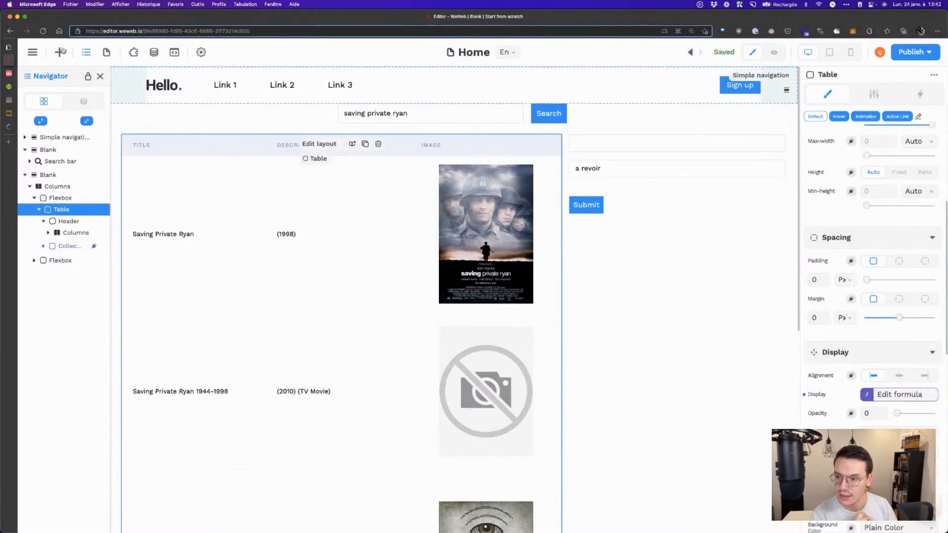
# Step: Add an Image element to the page and place it inside the first Flexbox, directly above the Table
pyautogui.click(60, 52)
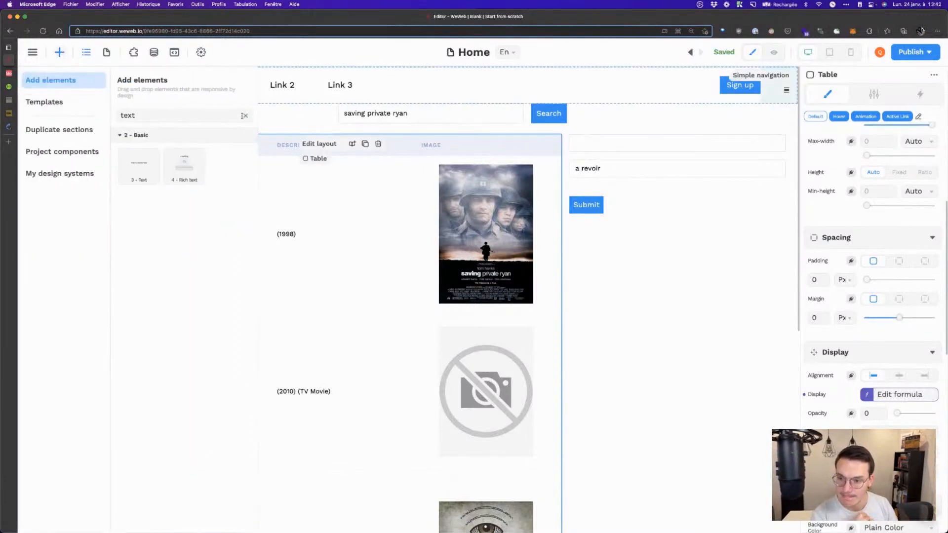
pyautogui.click(246, 117)
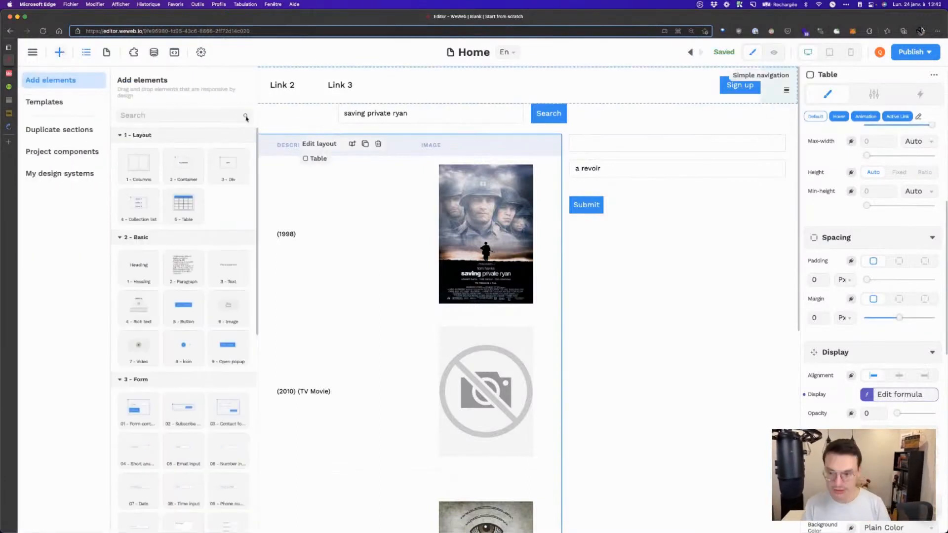
pyautogui.click(235, 114)
pyautogui.write('ima')
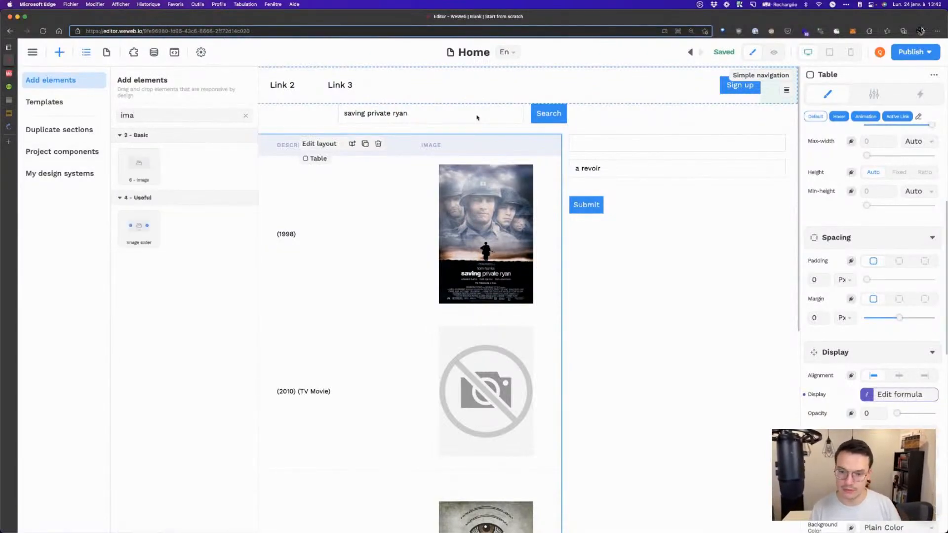
pyautogui.moveTo(147, 163); pyautogui.dragTo(290, 129)
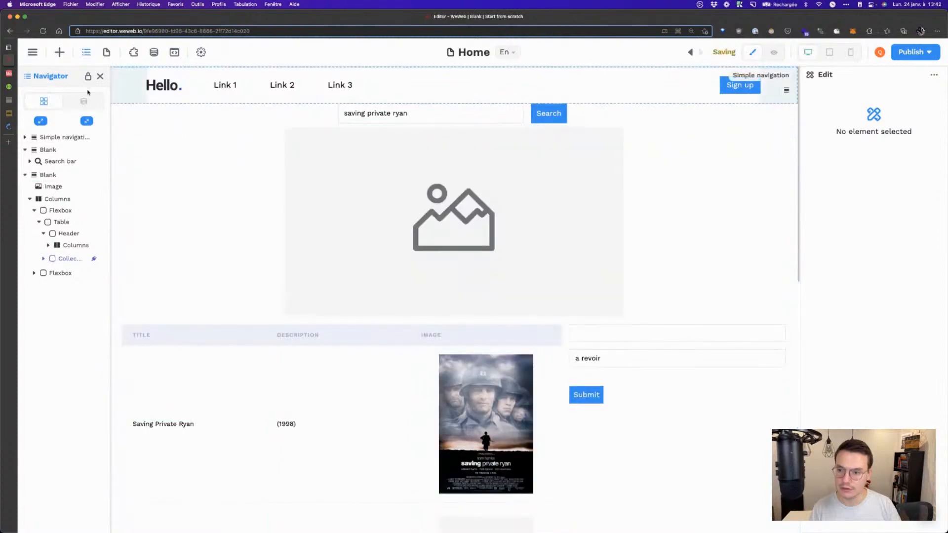
pyautogui.click(52, 186)
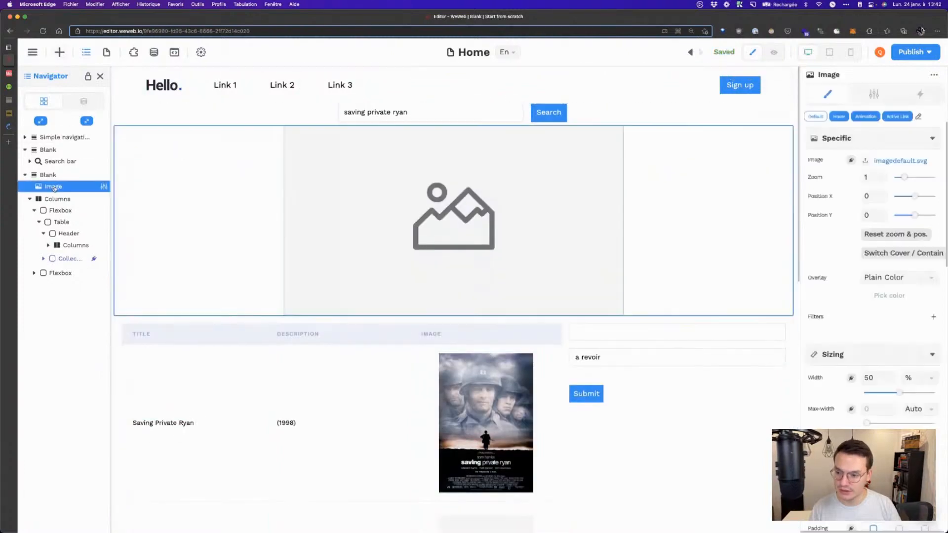
pyautogui.moveTo(53, 186); pyautogui.dragTo(66, 216)
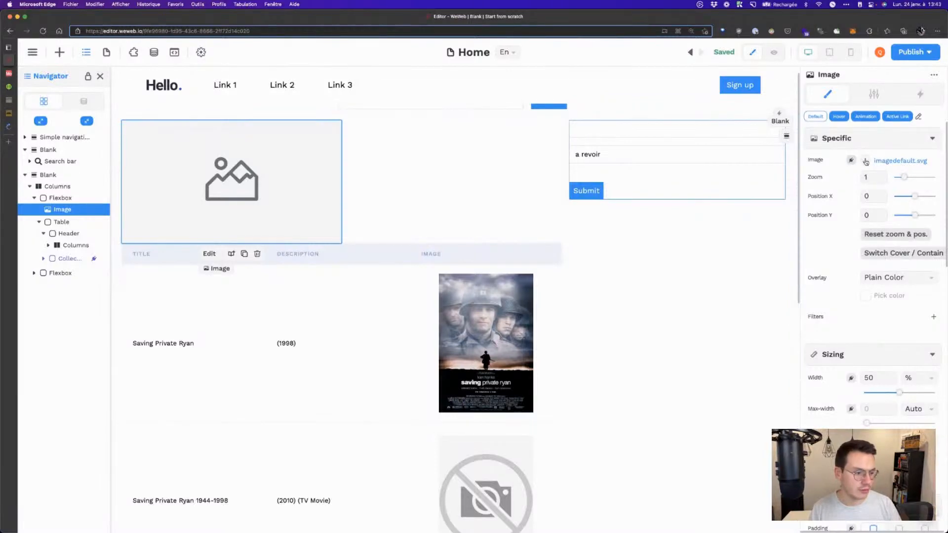
# Step: Upload Fading balls.gif from the downloads folder as the Image element's source and shrink the image to icon size
pyautogui.click(866, 161)
pyautogui.click(851, 92)
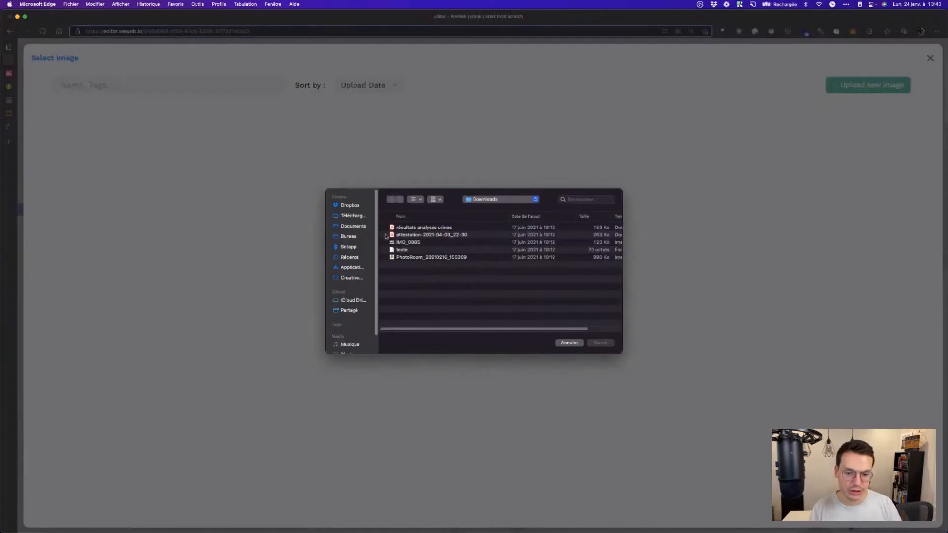
pyautogui.click(354, 216)
pyautogui.click(429, 229)
pyautogui.doubleClick(429, 228)
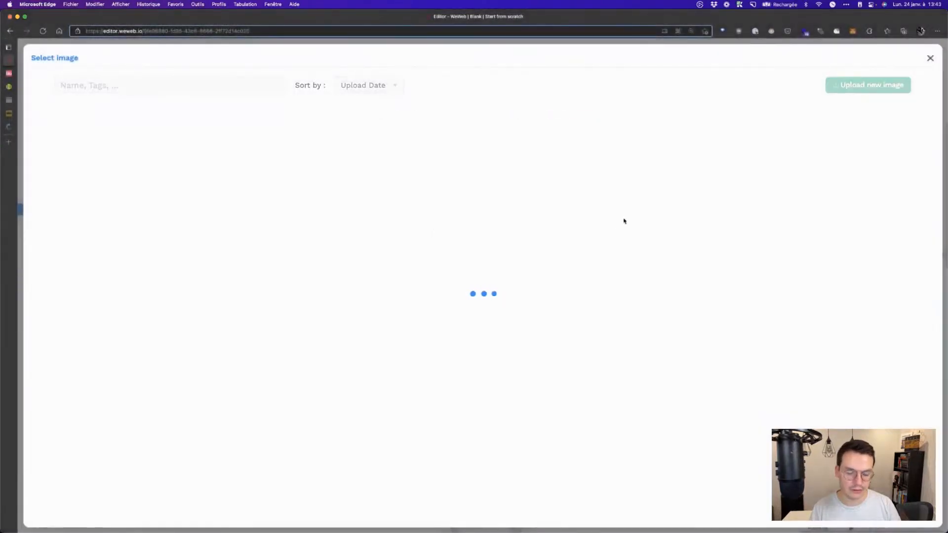
pyautogui.click(121, 168)
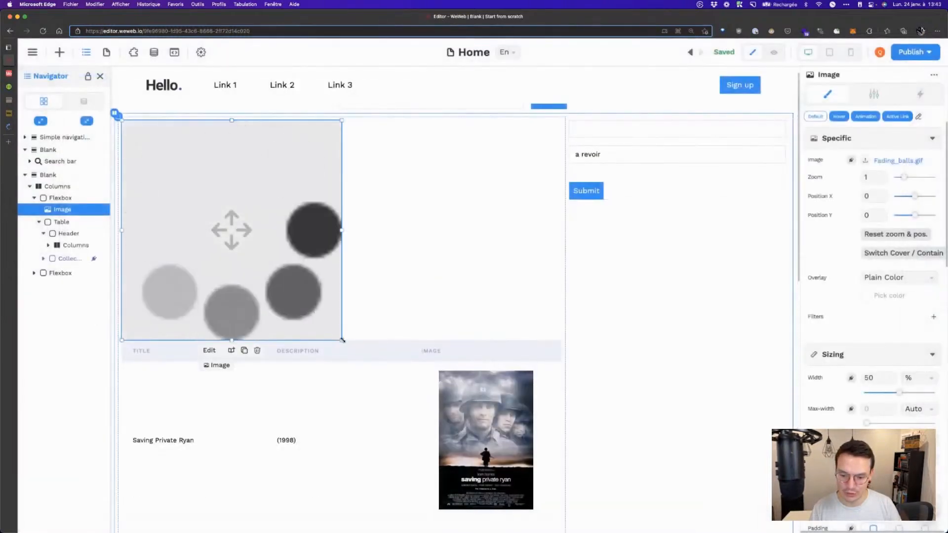
pyautogui.moveTo(341, 341); pyautogui.dragTo(161, 121)
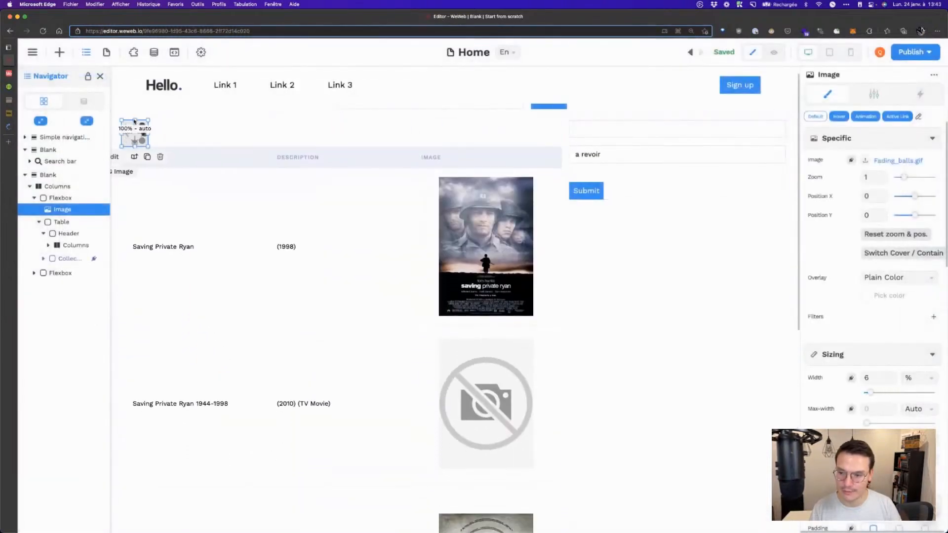
pyautogui.click(192, 95)
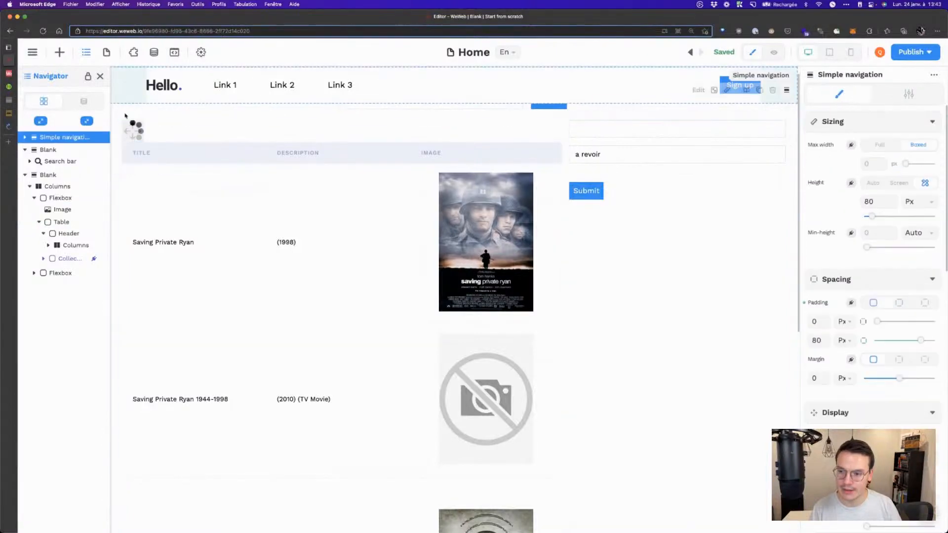
# Step: Bind the loader image's Display property to a formula using the isLoading variable
pyautogui.click(136, 130)
pyautogui.scroll(-8, 876, 414)
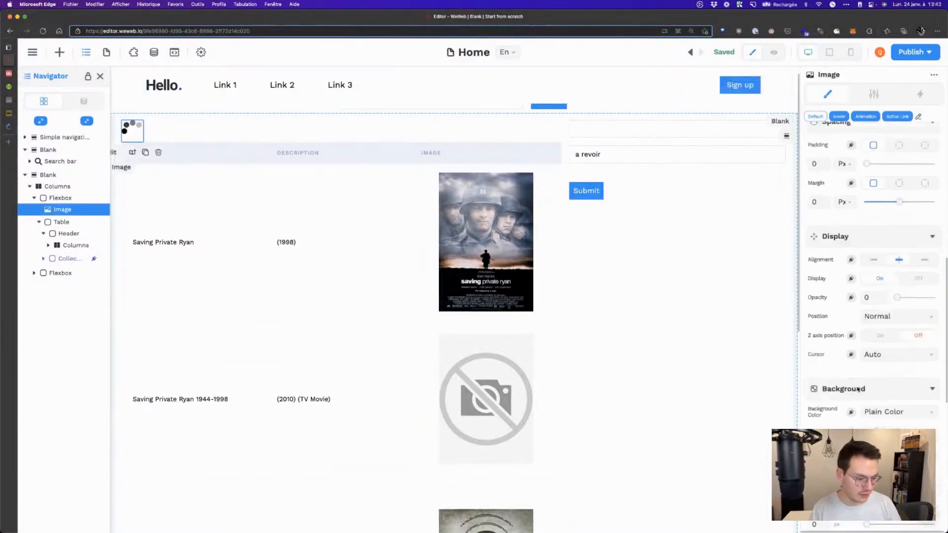
pyautogui.click(851, 239)
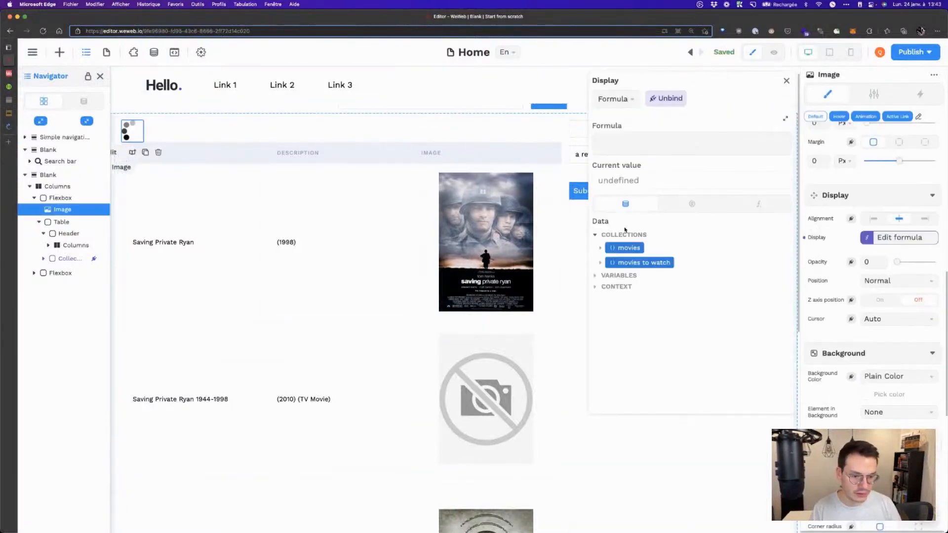
pyautogui.click(759, 203)
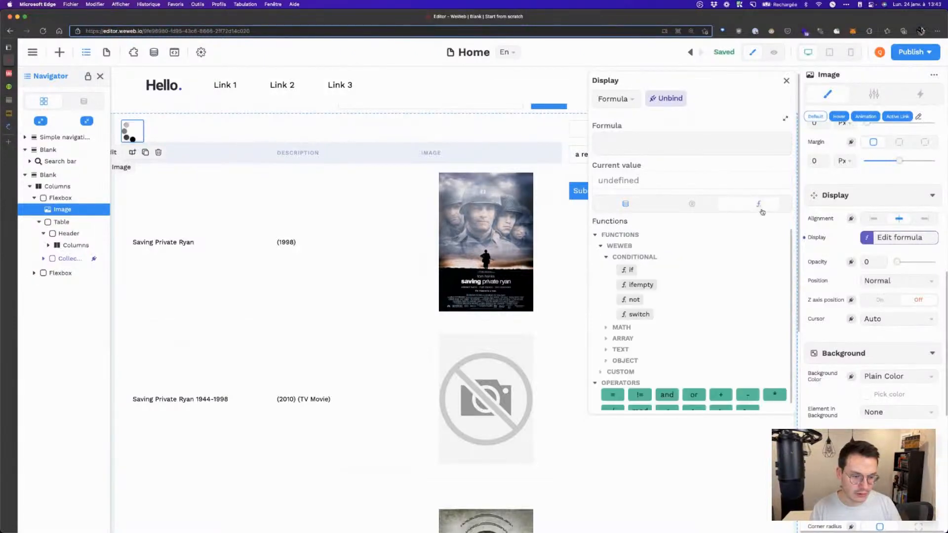
pyautogui.click(626, 204)
pyautogui.click(619, 276)
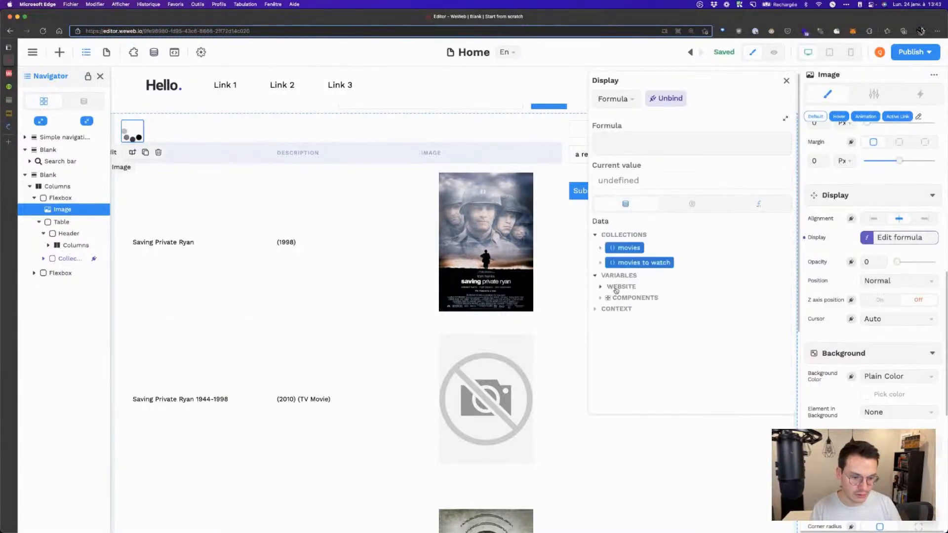
pyautogui.click(618, 287)
pyautogui.click(629, 314)
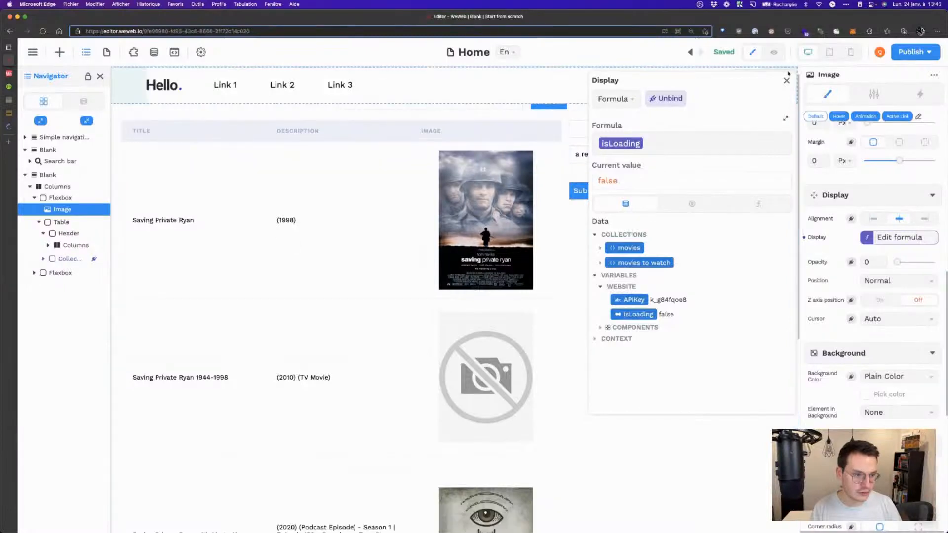
# Step: Preview the page and test the loader by searching for "matrix" and then "the matrix"
pyautogui.click(774, 51)
pyautogui.press('super+a')
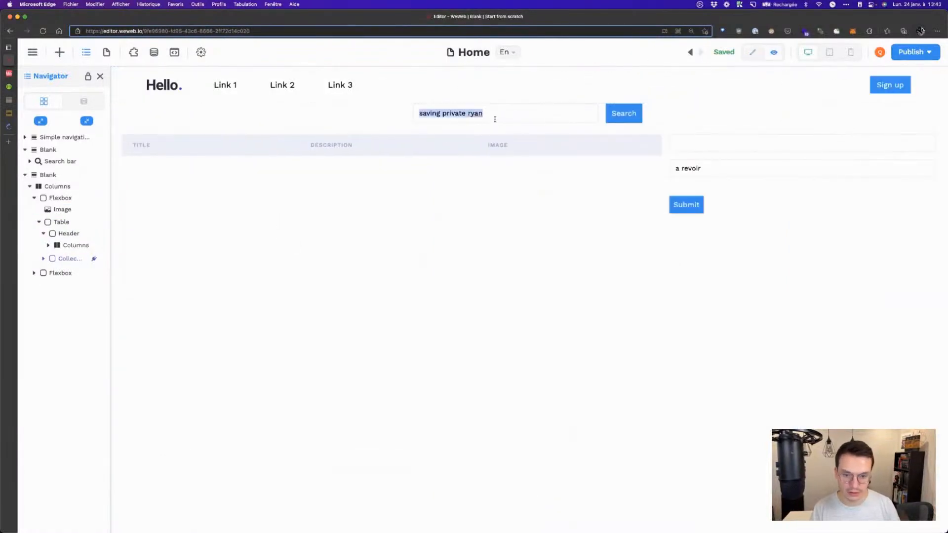
pyautogui.write('matrix')
pyautogui.press('Return')
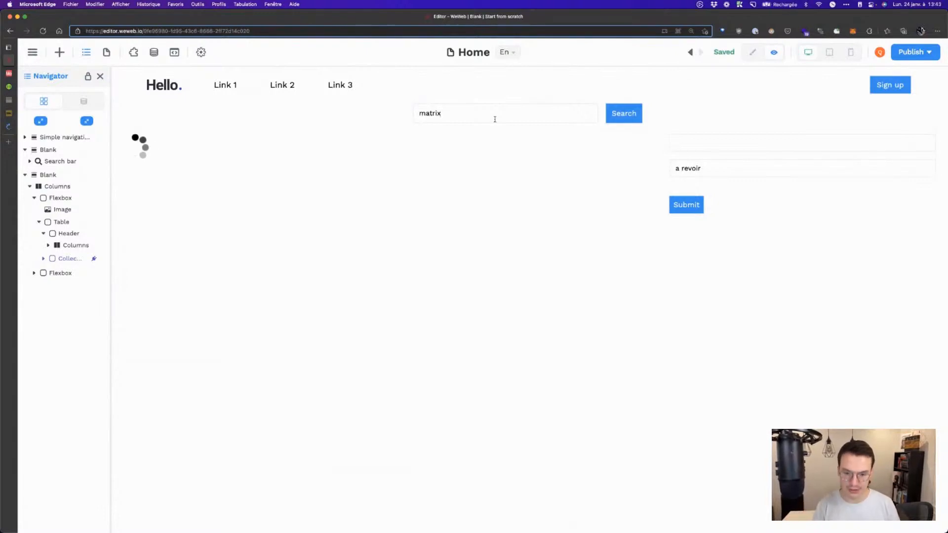
pyautogui.press('super+a')
pyautogui.press('BackSpace')
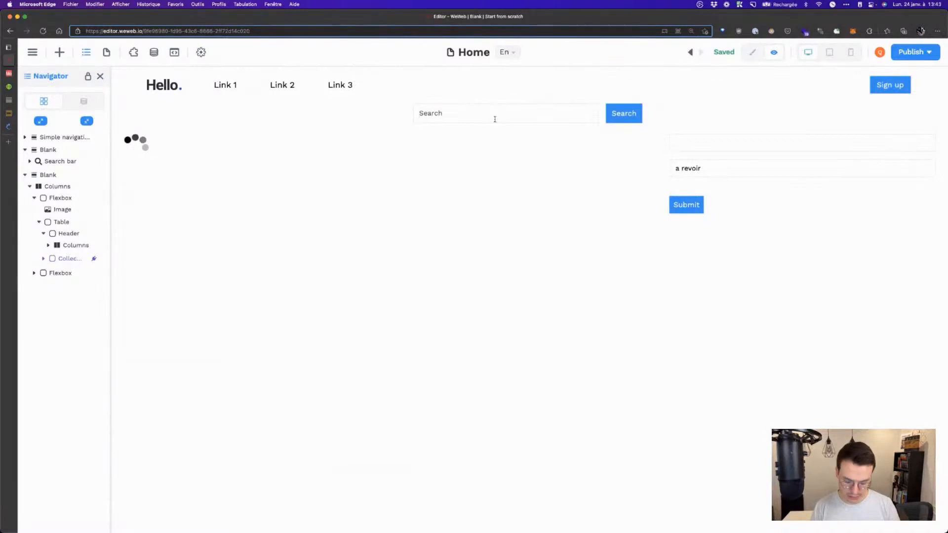
pyautogui.write('the matrix')
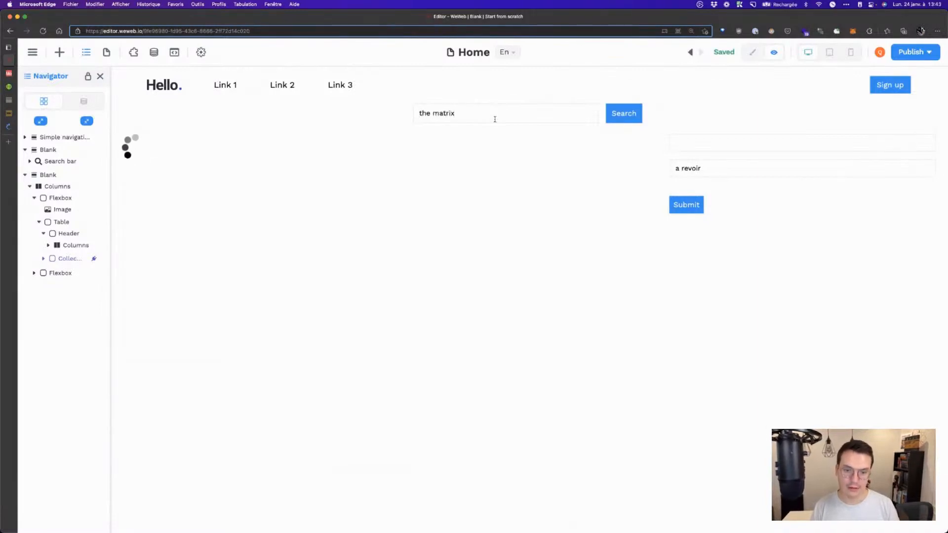
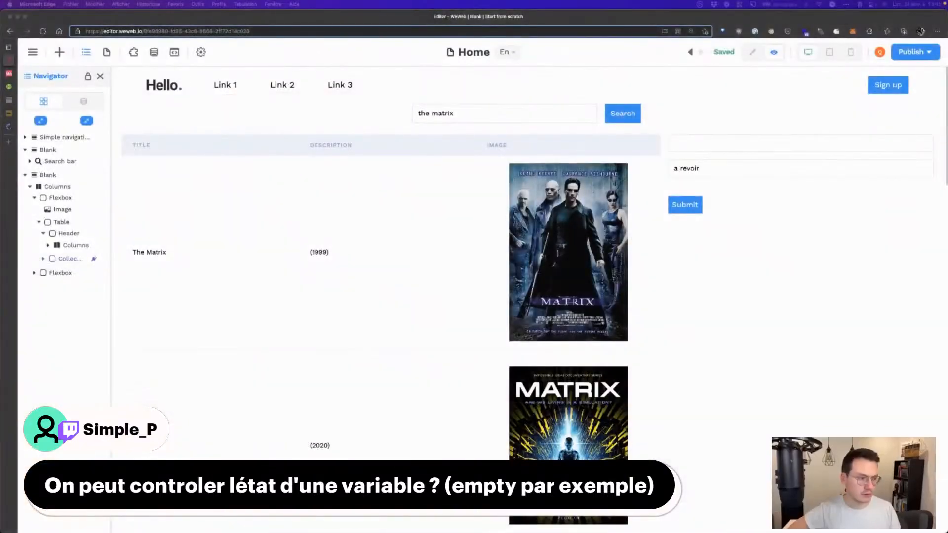
# Step: Create a String variable named "test simple p" with an empty default value and save it
pyautogui.click(153, 52)
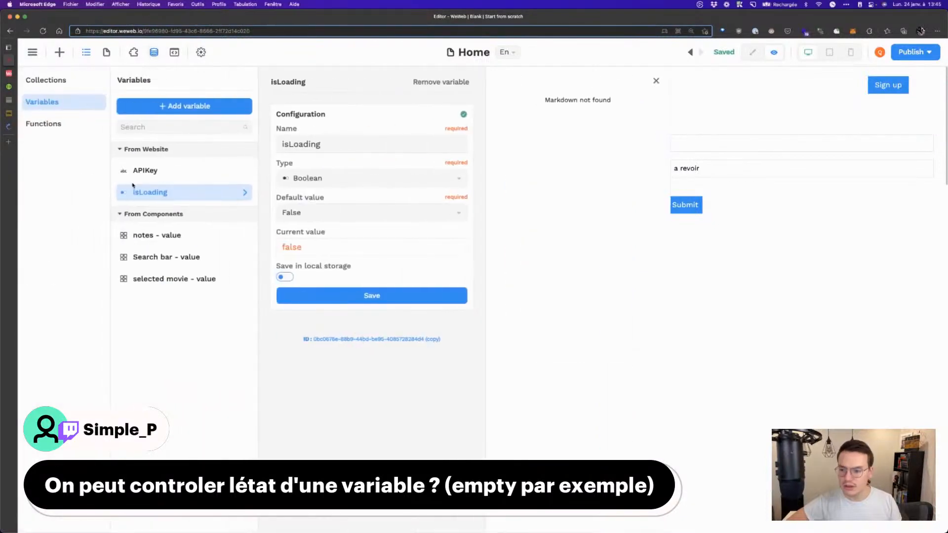
pyautogui.click(181, 107)
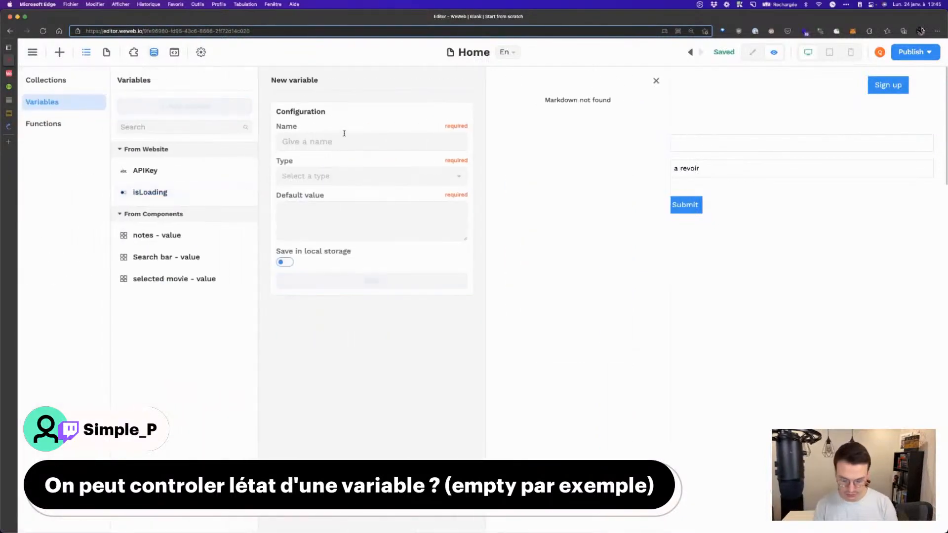
pyautogui.write('test')
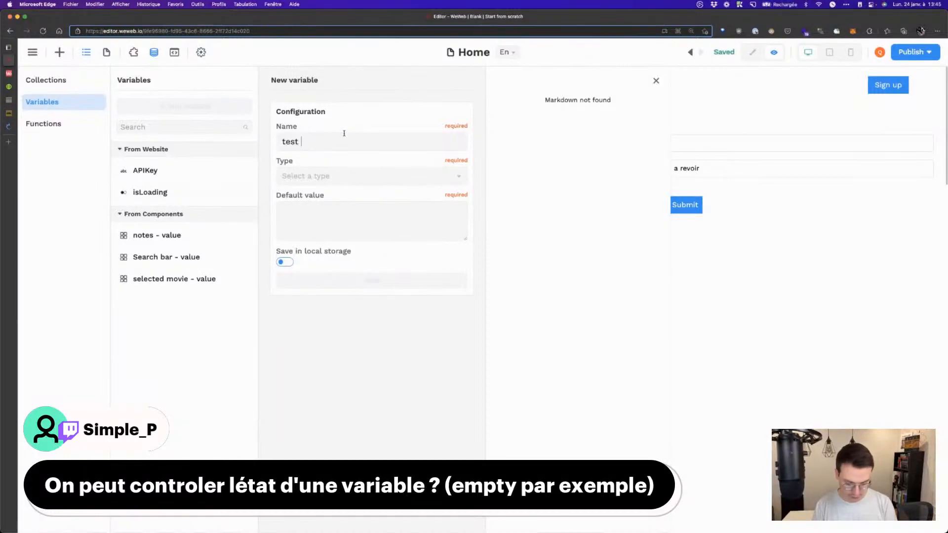
pyautogui.write(' simp^le p')
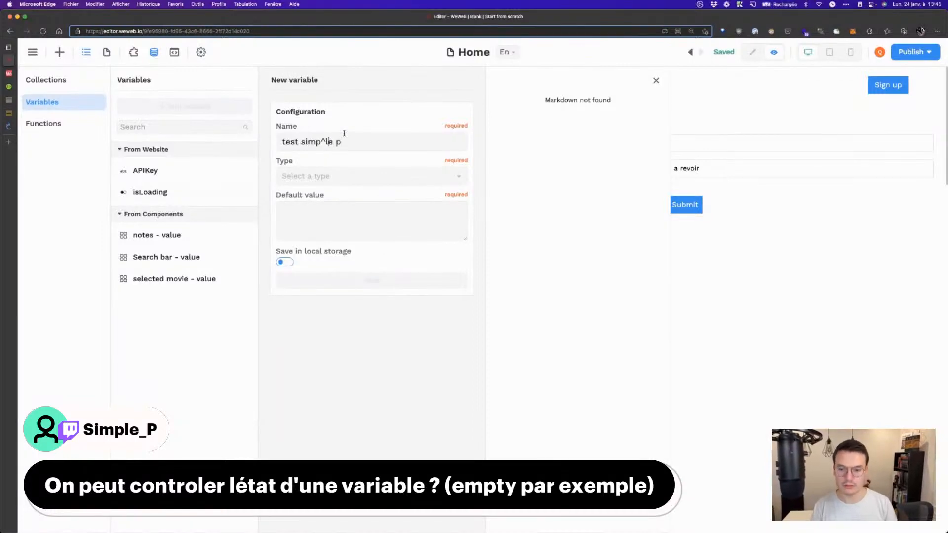
pyautogui.press('BackSpace')
pyautogui.click(366, 184)
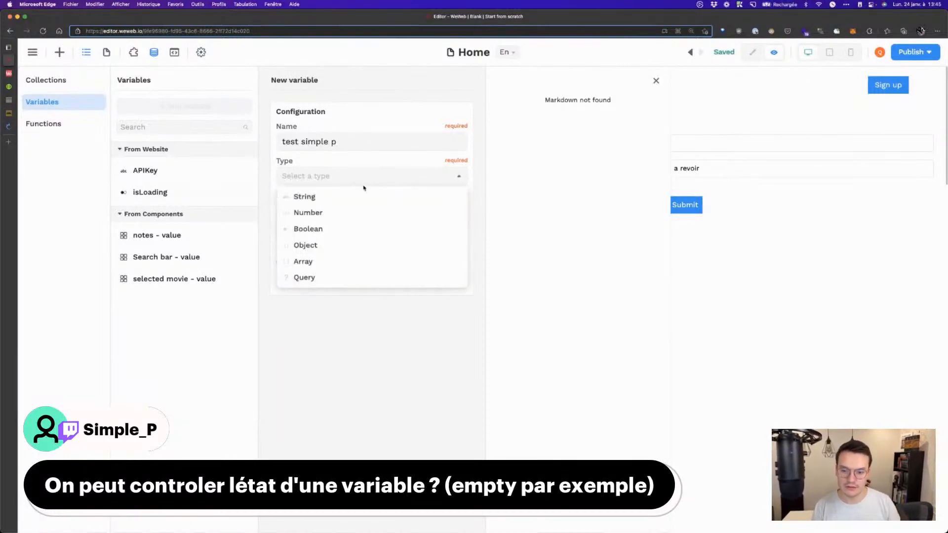
pyautogui.click(342, 202)
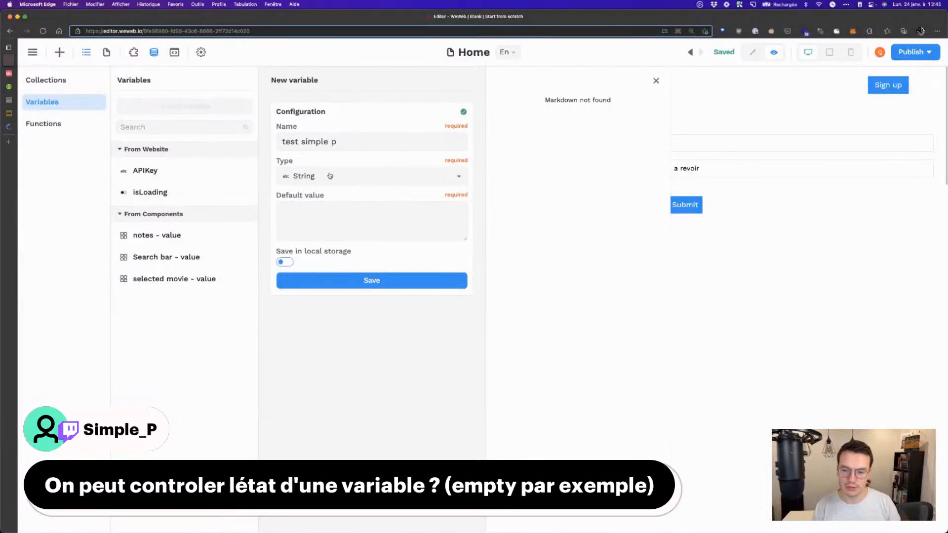
pyautogui.click(376, 280)
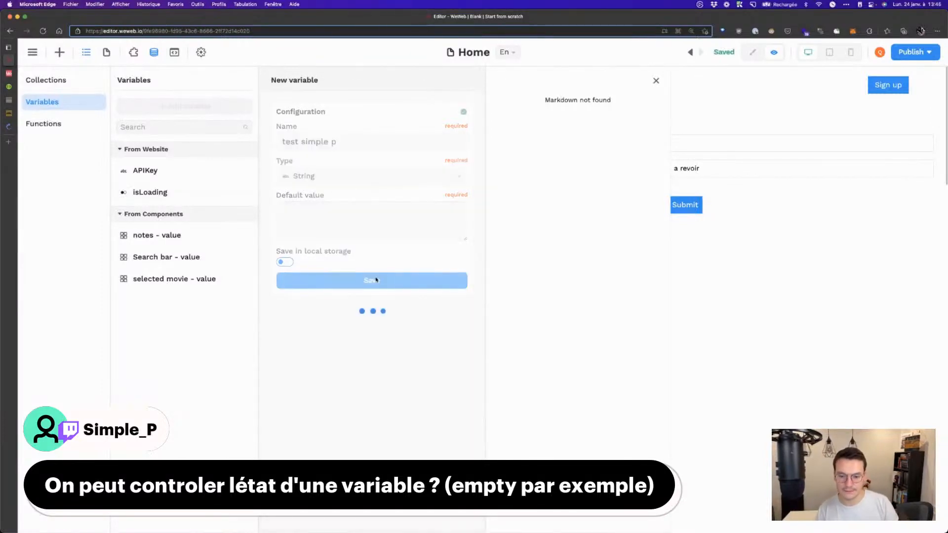
pyautogui.click(754, 318)
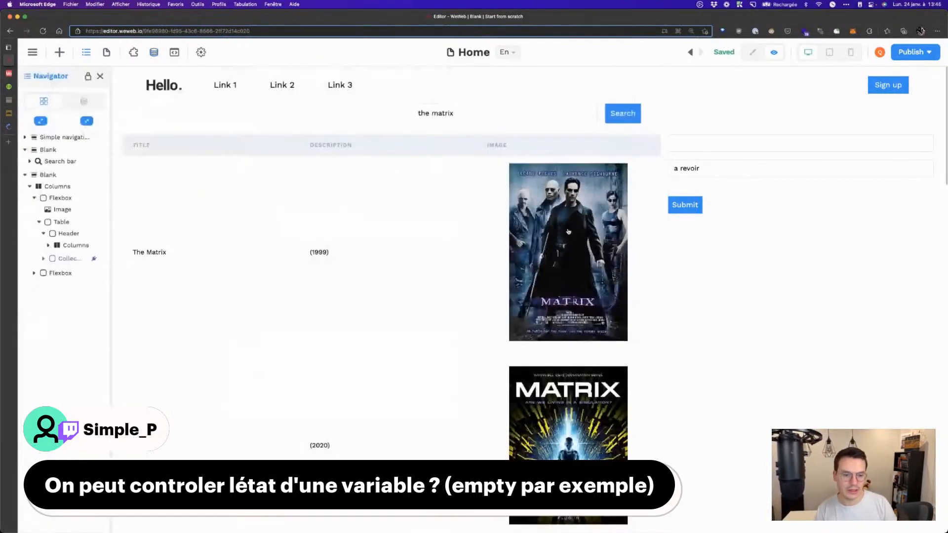
# Step: Return to edit mode and add a Text element beneath the movie results columns at the end of the section
pyautogui.click(59, 53)
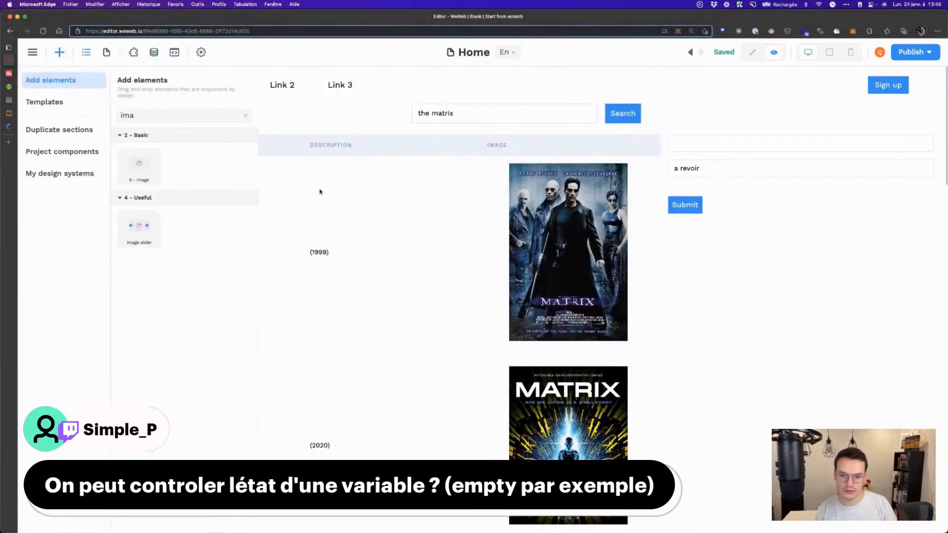
pyautogui.click(381, 224)
pyautogui.scroll(-20, 296, 223)
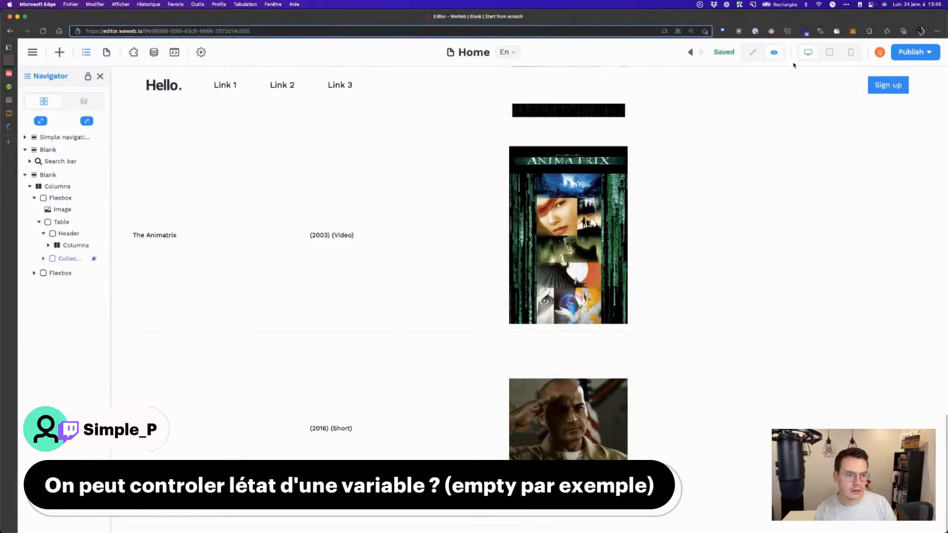
pyautogui.click(753, 52)
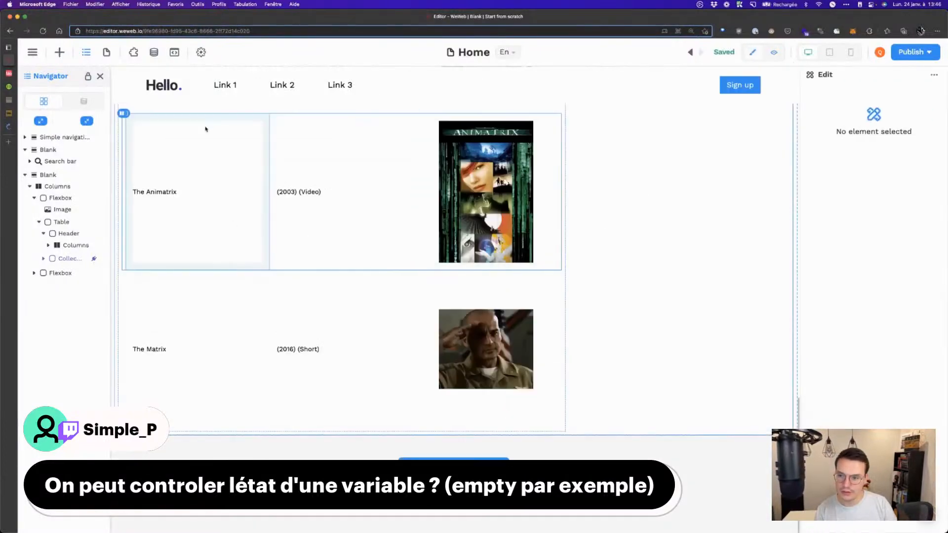
pyautogui.click(59, 51)
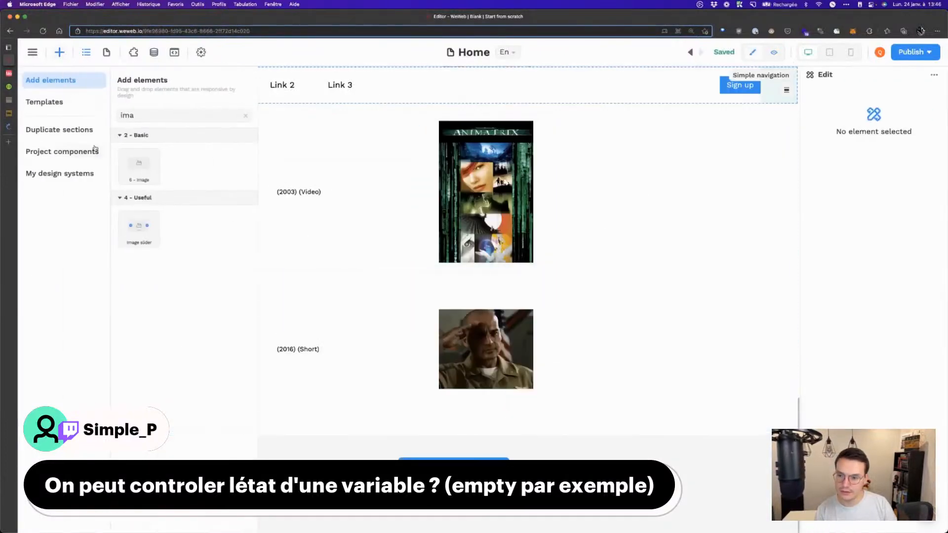
pyautogui.click(246, 116)
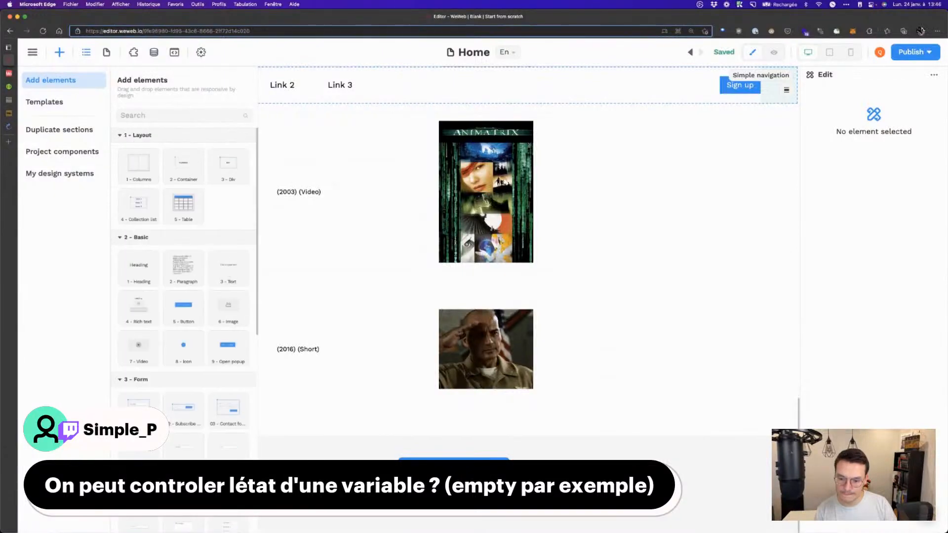
pyautogui.moveTo(232, 278); pyautogui.dragTo(248, 436)
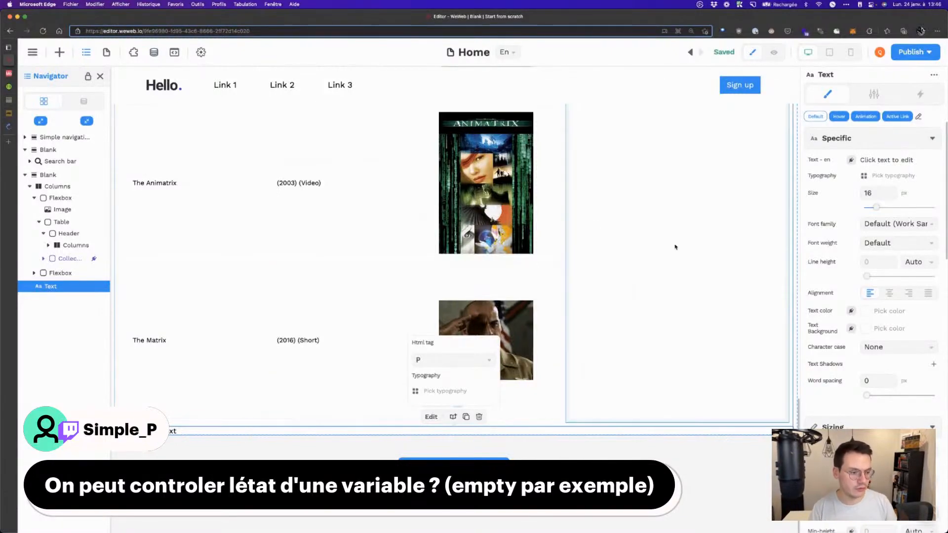
# Step: Bind the new Text element's content to a formula containing the test simple p variable
pyautogui.click(852, 159)
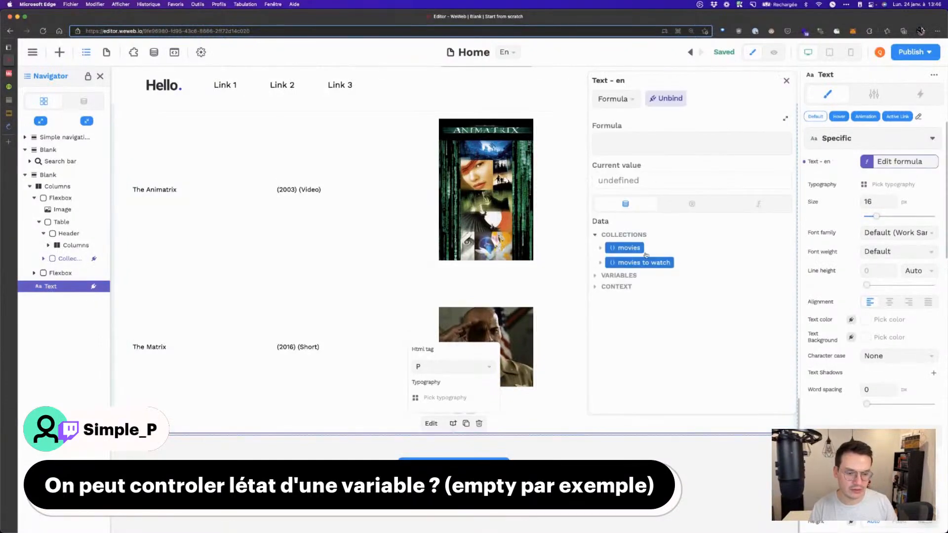
pyautogui.click(621, 275)
pyautogui.click(618, 287)
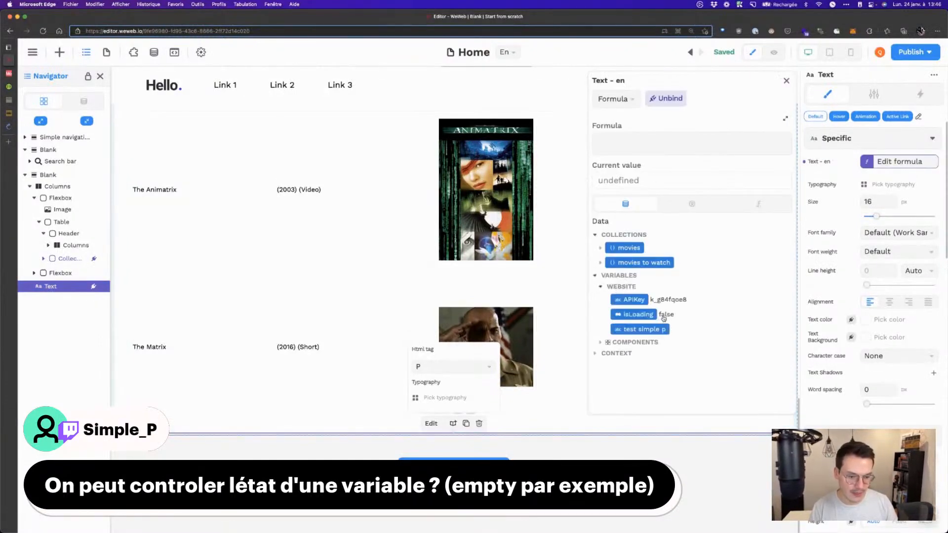
pyautogui.click(641, 329)
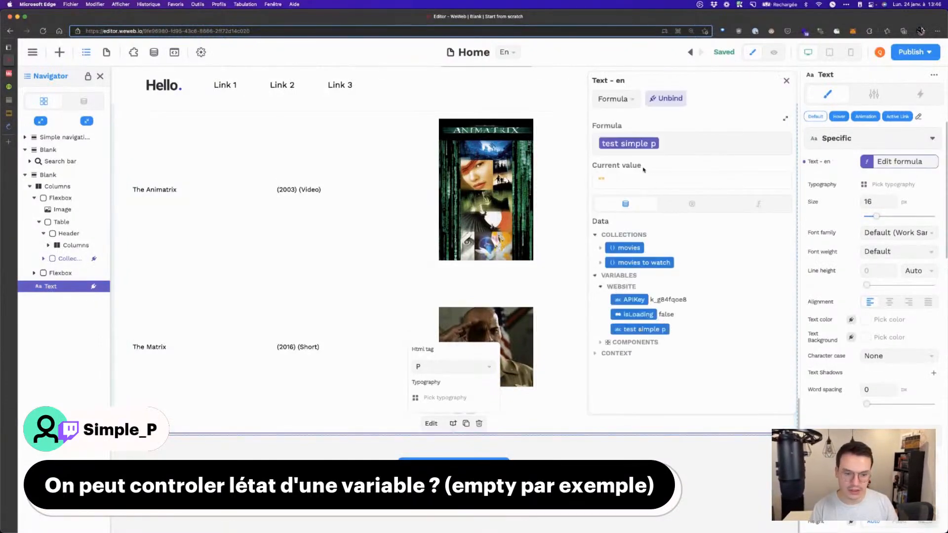
# Step: Replace the Text's formula with the ifempty function, using test simple p as its first argument
pyautogui.click(758, 204)
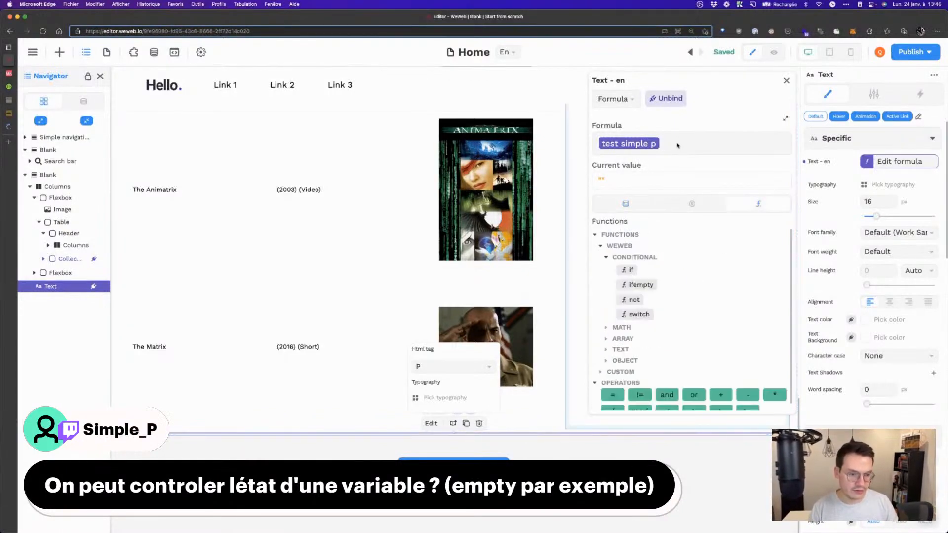
pyautogui.press('BackSpace')
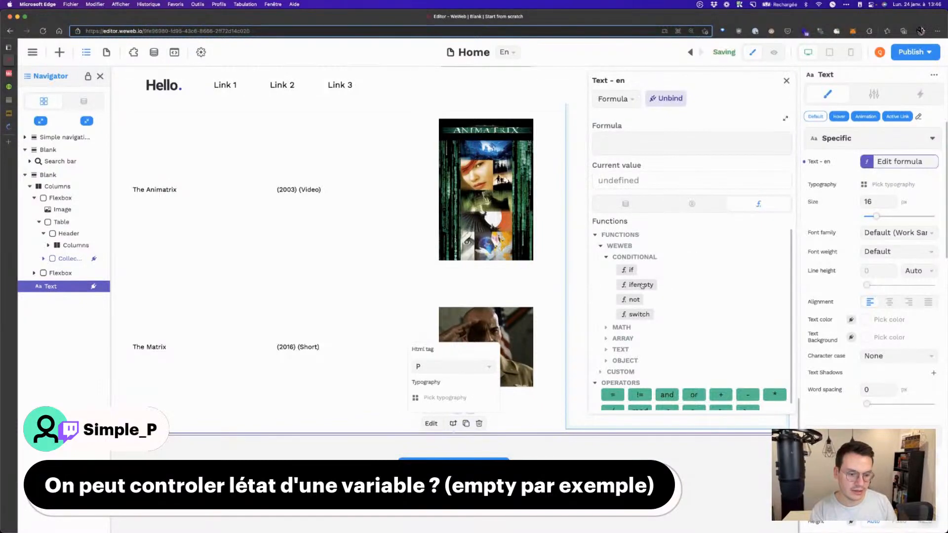
pyautogui.click(641, 284)
pyautogui.click(624, 204)
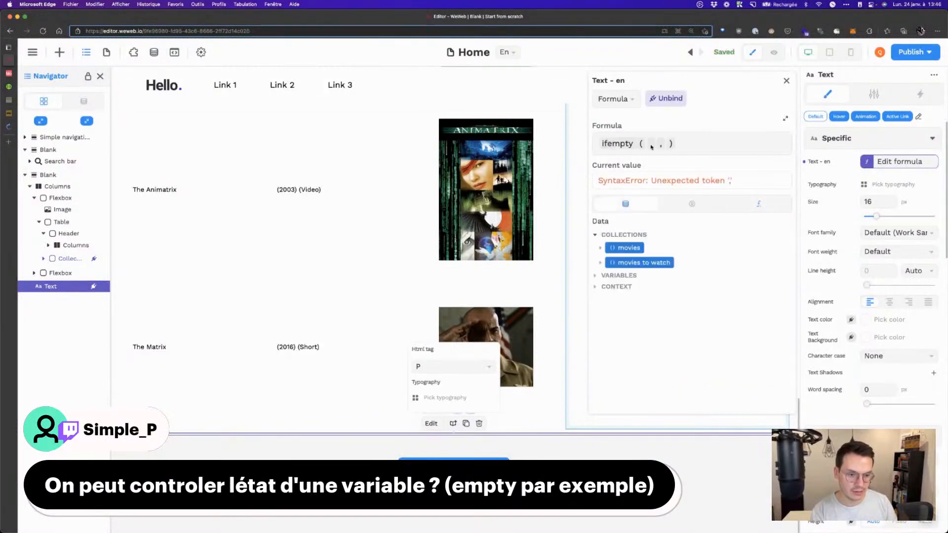
pyautogui.click(608, 277)
pyautogui.click(617, 287)
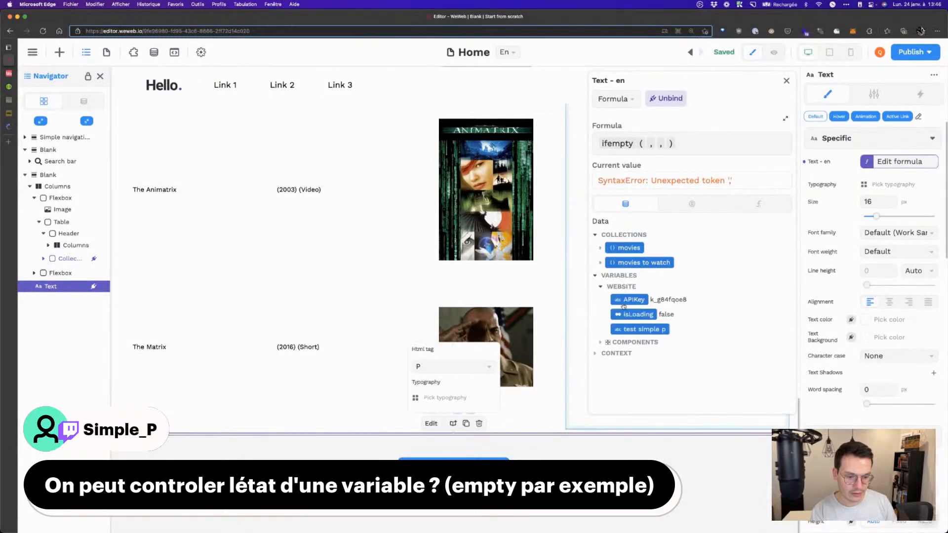
pyautogui.click(636, 329)
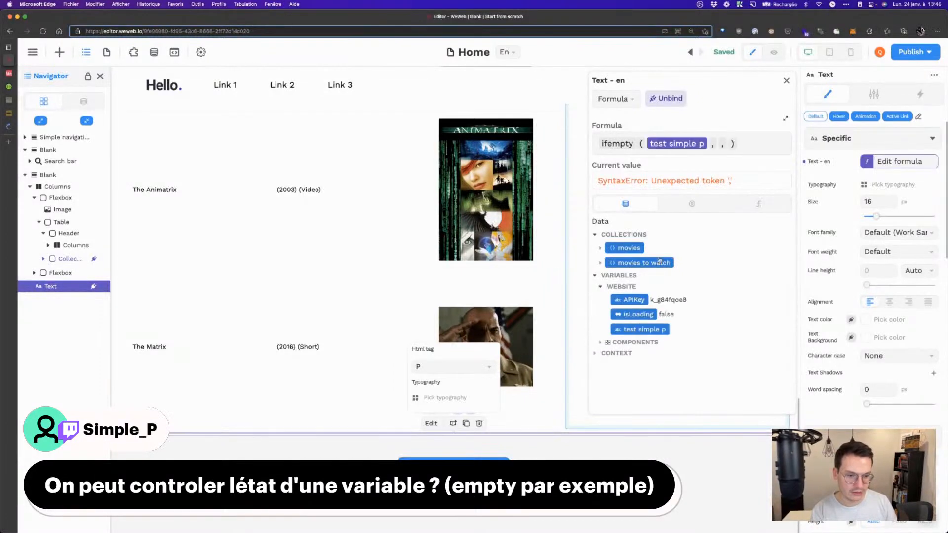
# Step: Complete the ifempty formula with "vide" as second argument and test simple p as third, and close the formula editor
pyautogui.click(720, 145)
pyautogui.write('"vide')
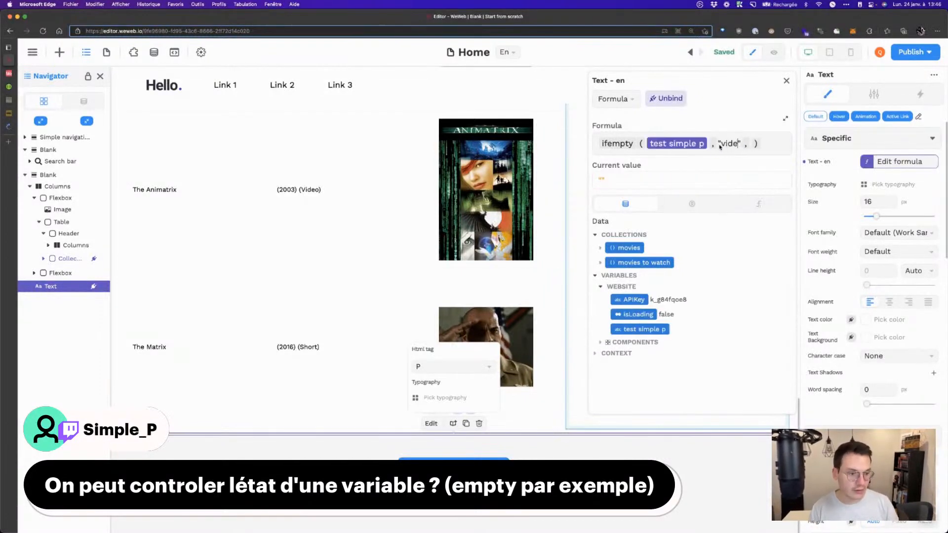
pyautogui.press('Right')
pyautogui.press('Right')
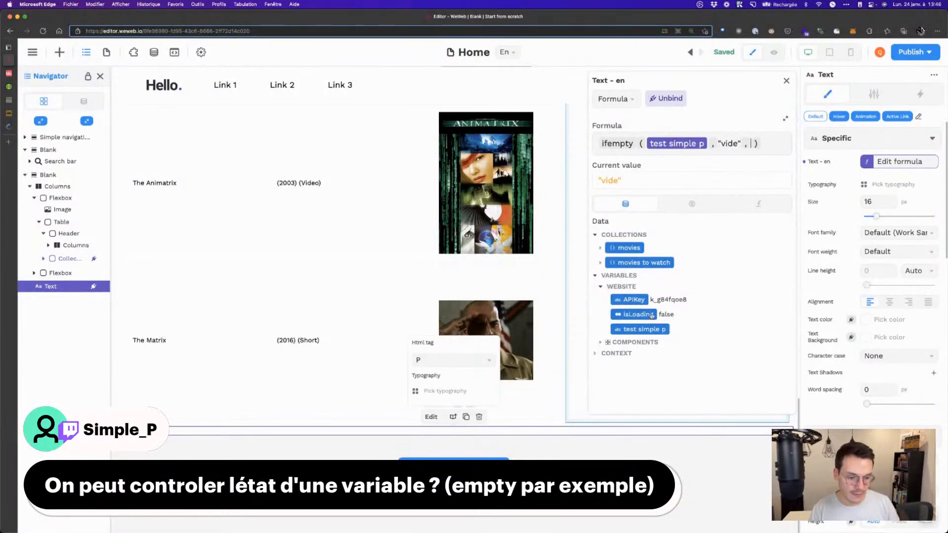
pyautogui.click(651, 328)
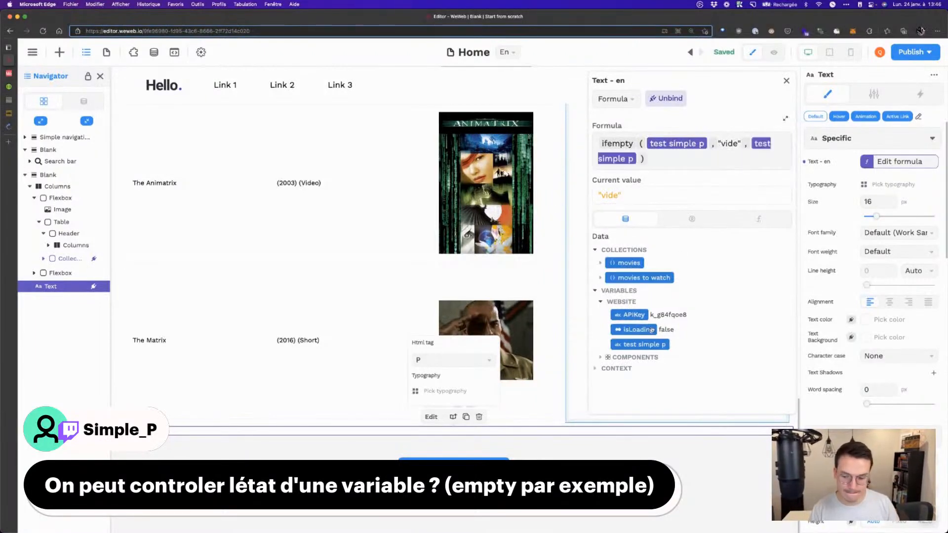
pyautogui.click(787, 81)
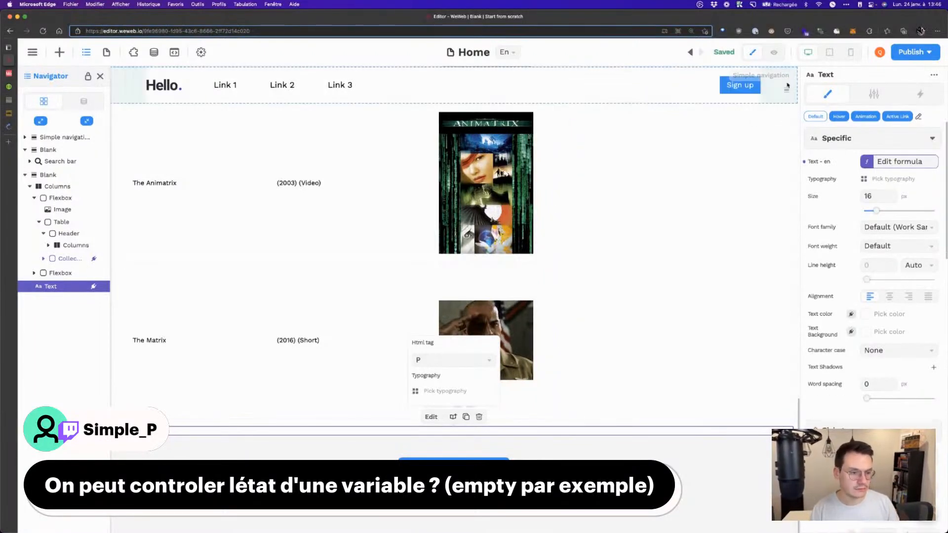
# Step: Set the current value of the test simple p variable to "toto"
pyautogui.click(83, 101)
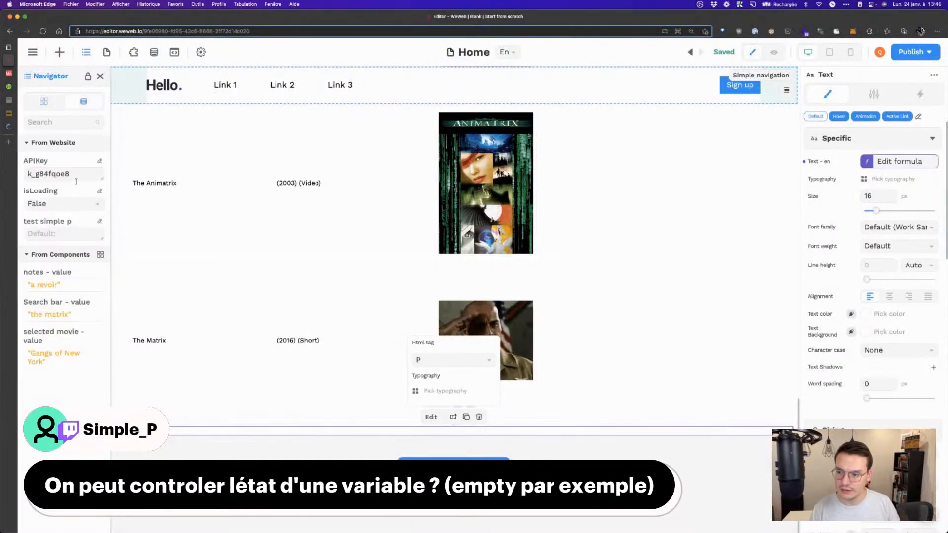
pyautogui.click(48, 233)
pyautogui.write('toto')
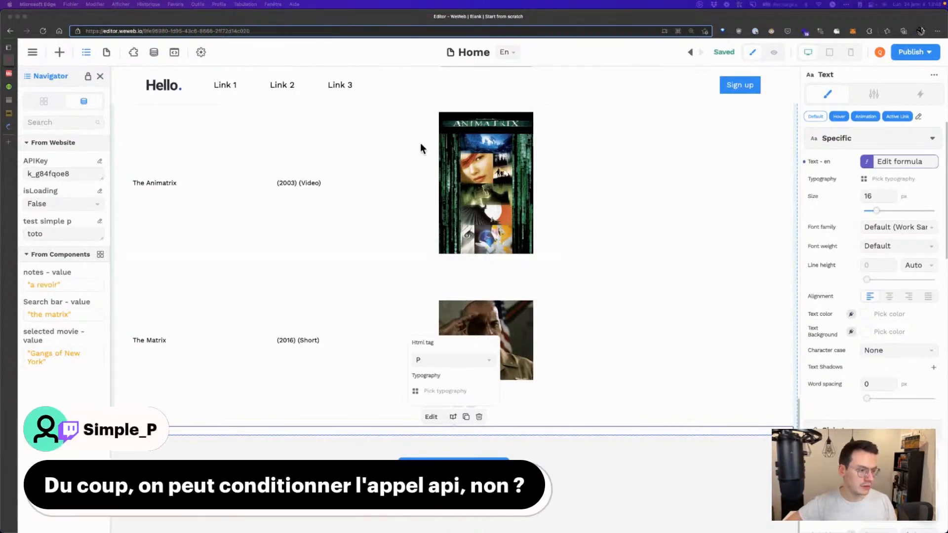
# Step: Insert ifempty before concatenate in the movies REST API collection's URL formula, removing the inserted commas and closing parenthesis
pyautogui.click(153, 52)
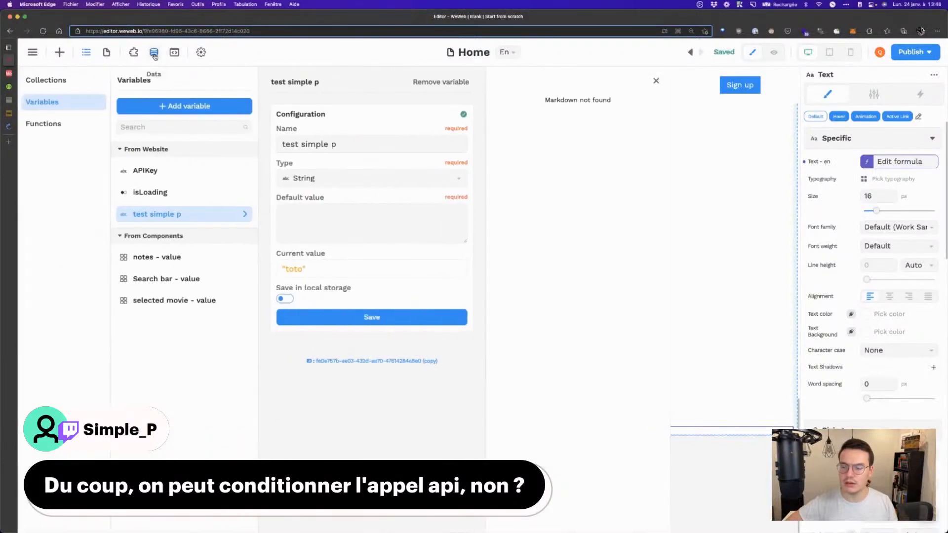
pyautogui.click(46, 81)
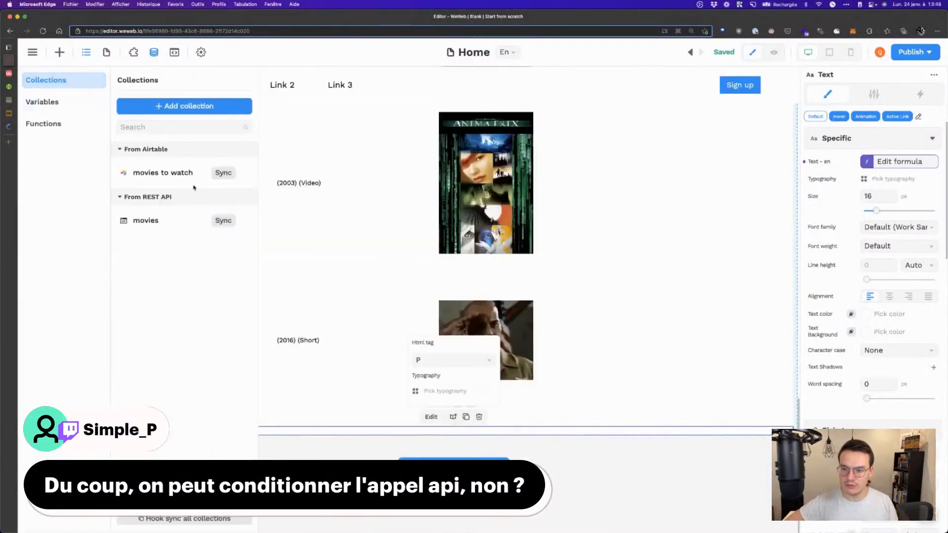
pyautogui.click(171, 228)
pyautogui.click(418, 195)
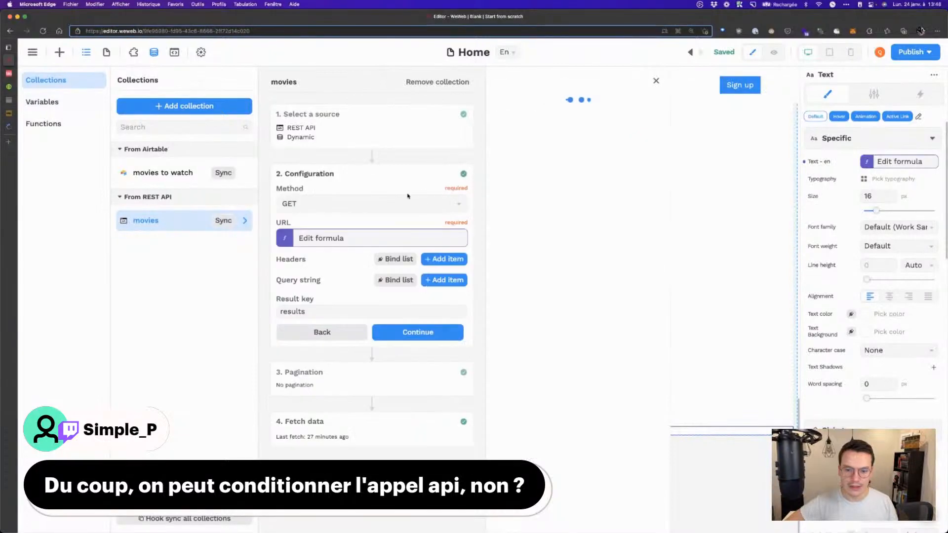
pyautogui.click(340, 244)
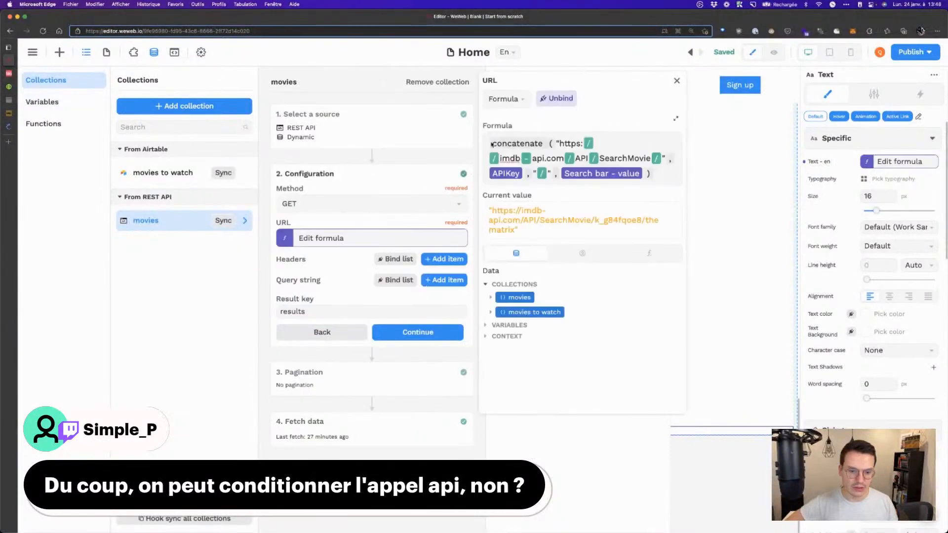
pyautogui.click(648, 254)
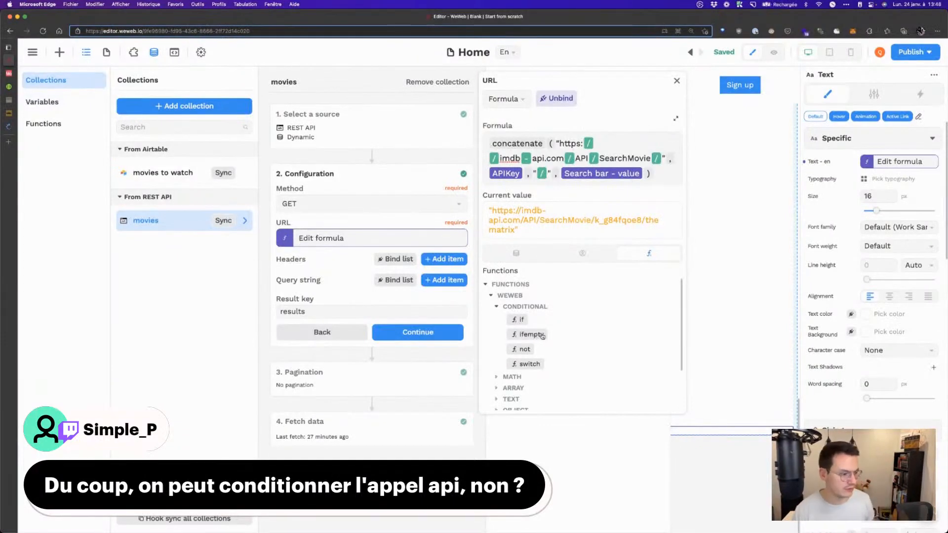
pyautogui.moveTo(542, 336)
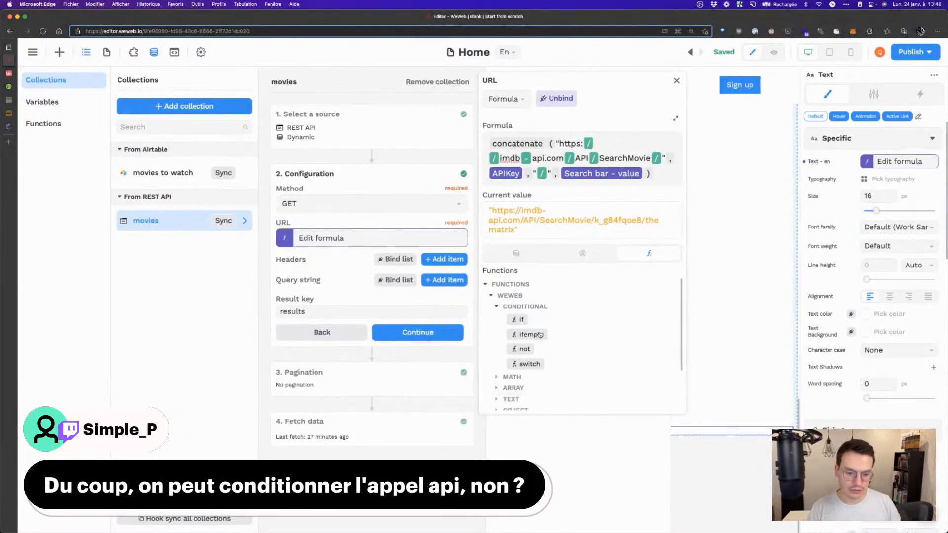
pyautogui.click(537, 335)
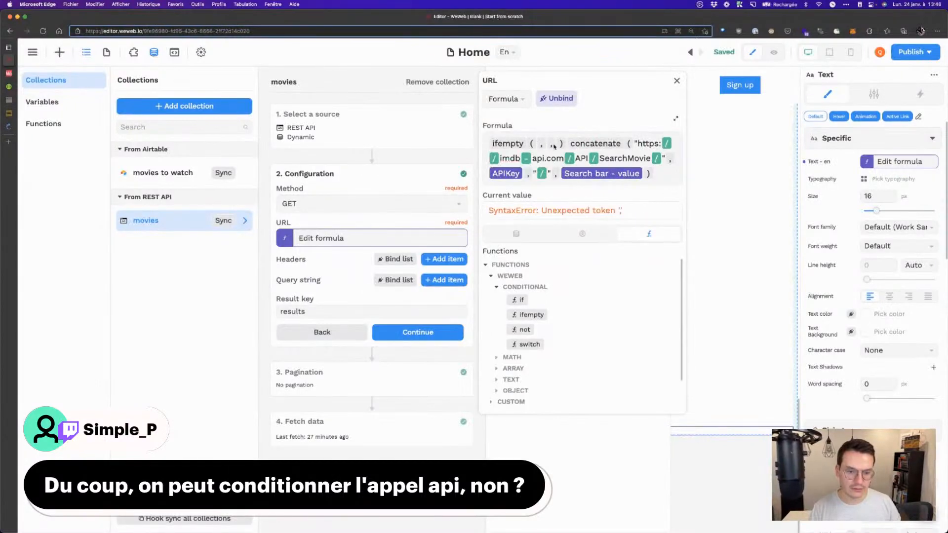
pyautogui.press('BackSpace')
pyautogui.press('BackSpace')
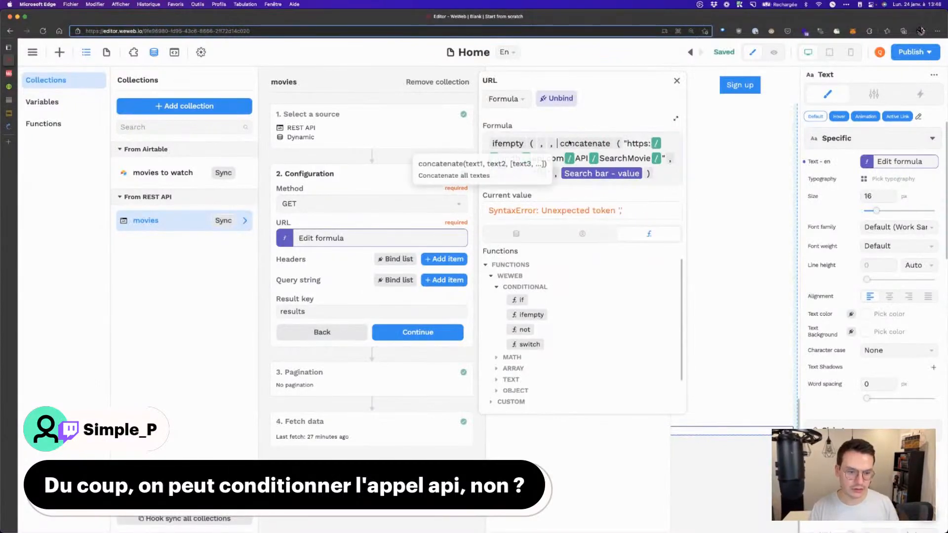
pyautogui.press('BackSpace')
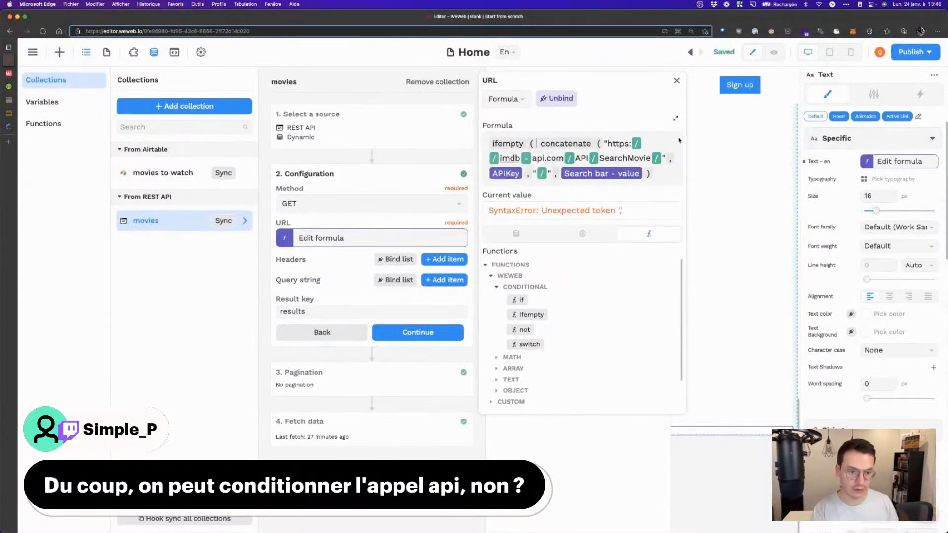
# Step: Enlarge the formula editor and add the Search bar - value variable as the first argument of ifempty
pyautogui.click(676, 118)
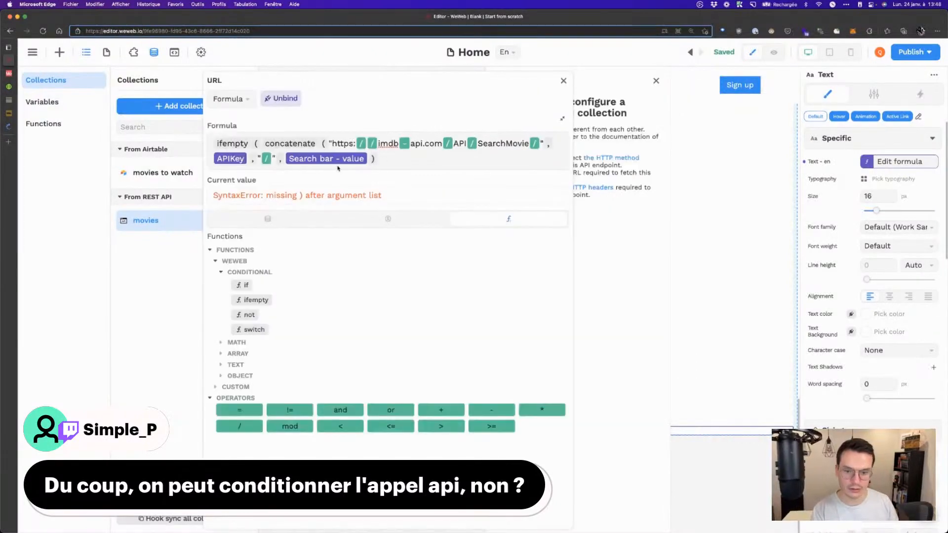
pyautogui.click(247, 221)
pyautogui.click(220, 292)
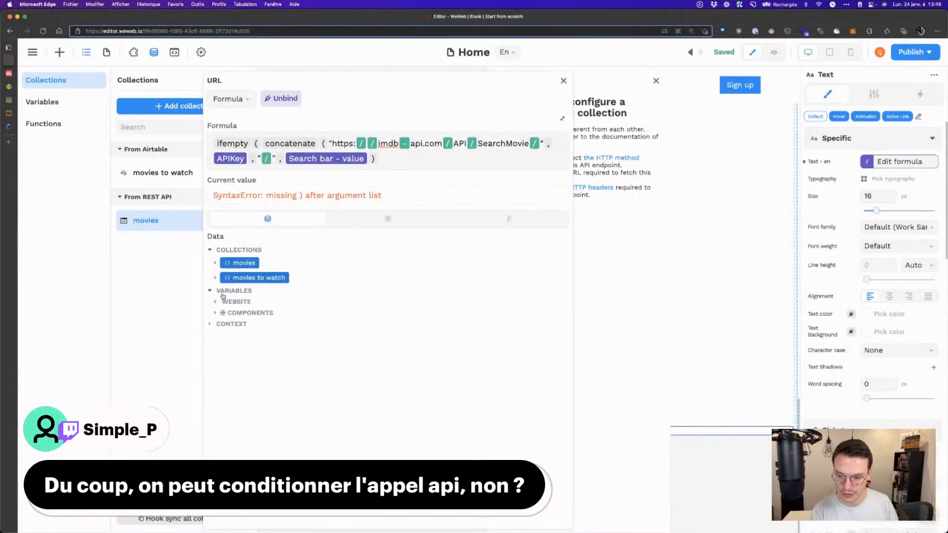
pyautogui.click(227, 302)
pyautogui.click(228, 302)
pyautogui.click(242, 313)
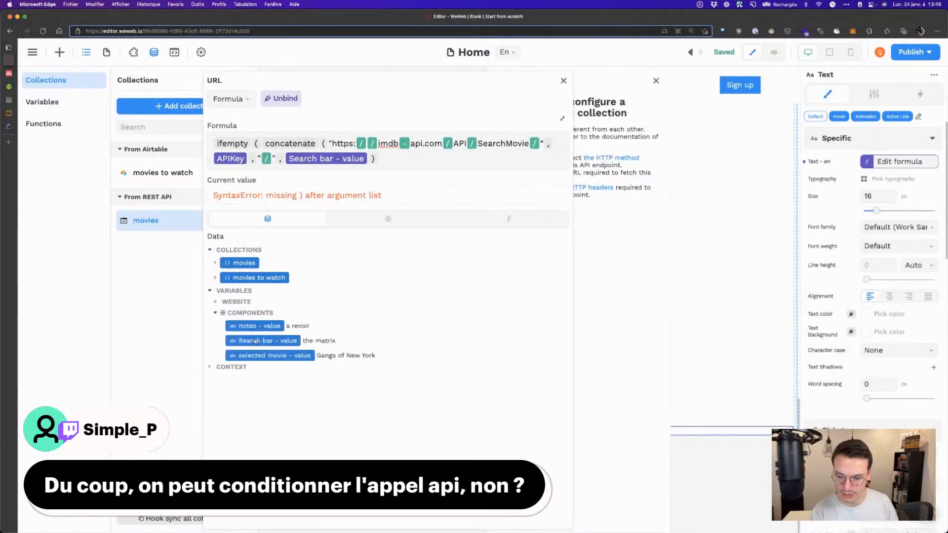
pyautogui.click(251, 341)
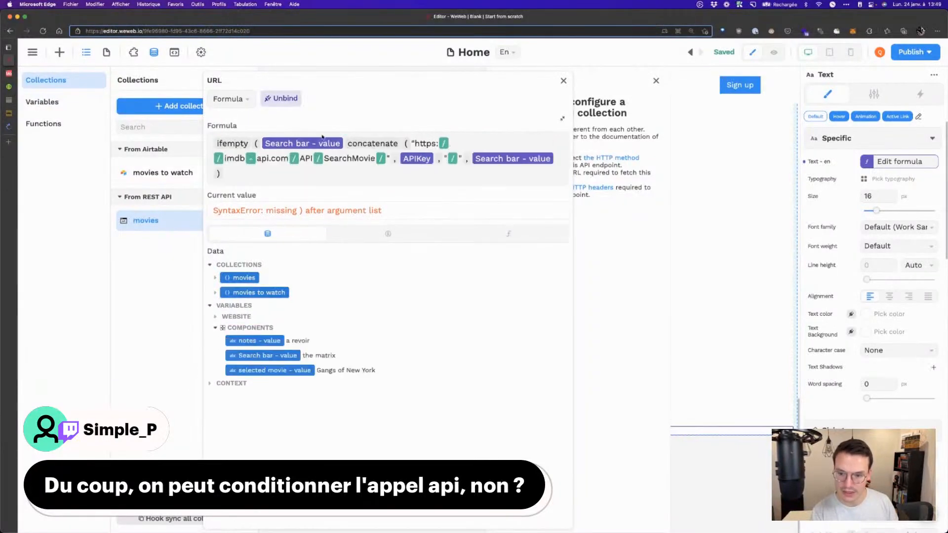
# Step: Add an empty string as ifempty's second argument and close the function after the concatenate call as its third
pyautogui.write(',')
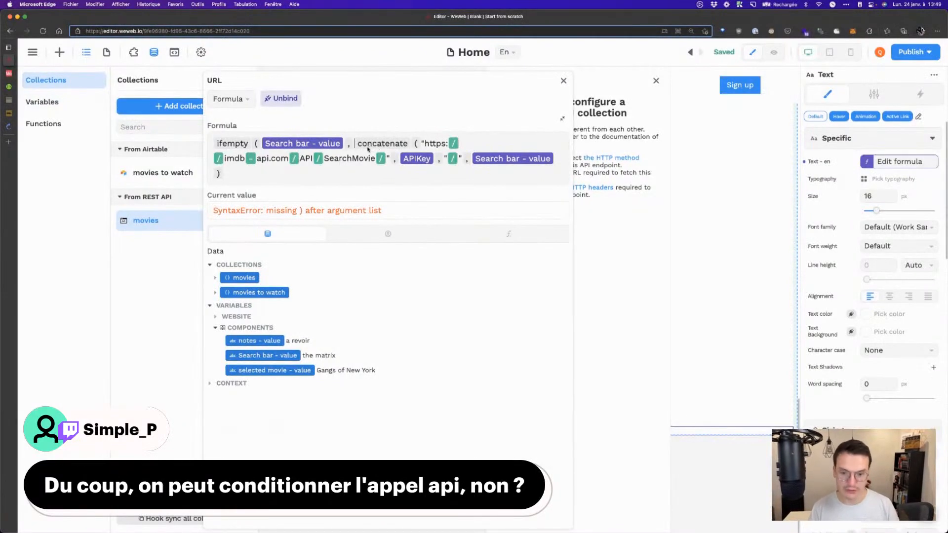
pyautogui.write(' "" ')
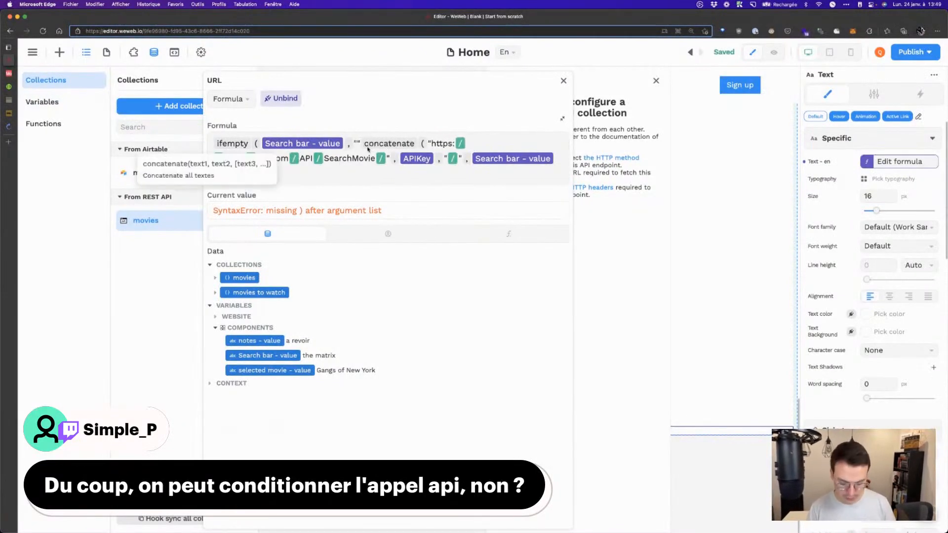
pyautogui.write(',')
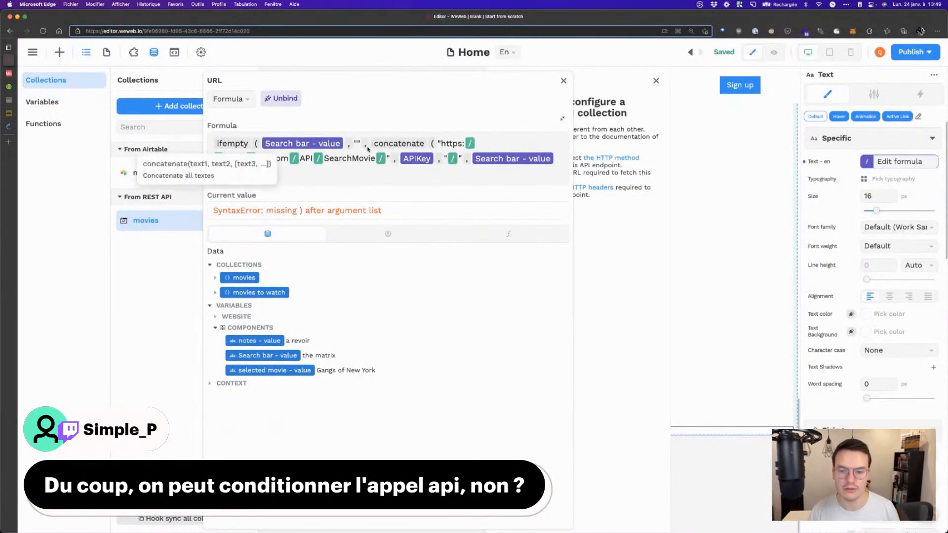
pyautogui.click(334, 175)
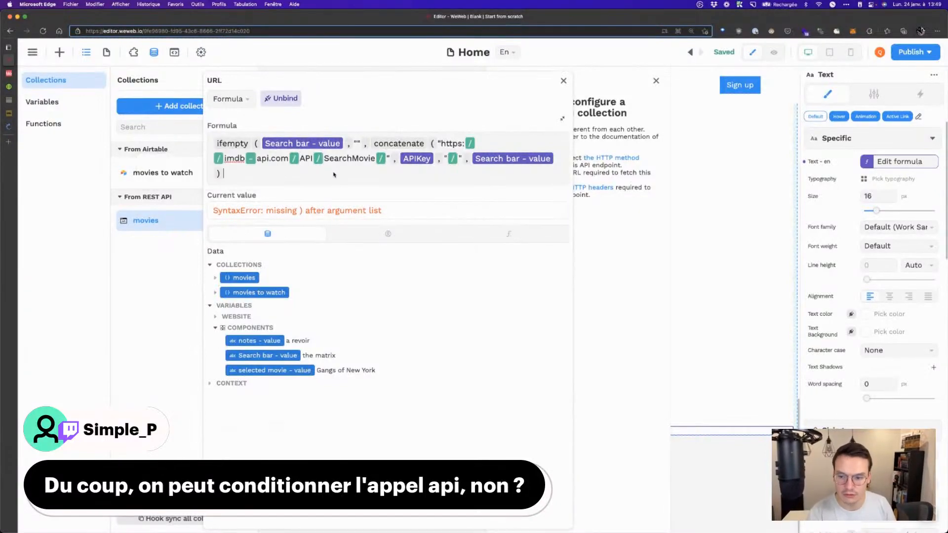
pyautogui.write(')')
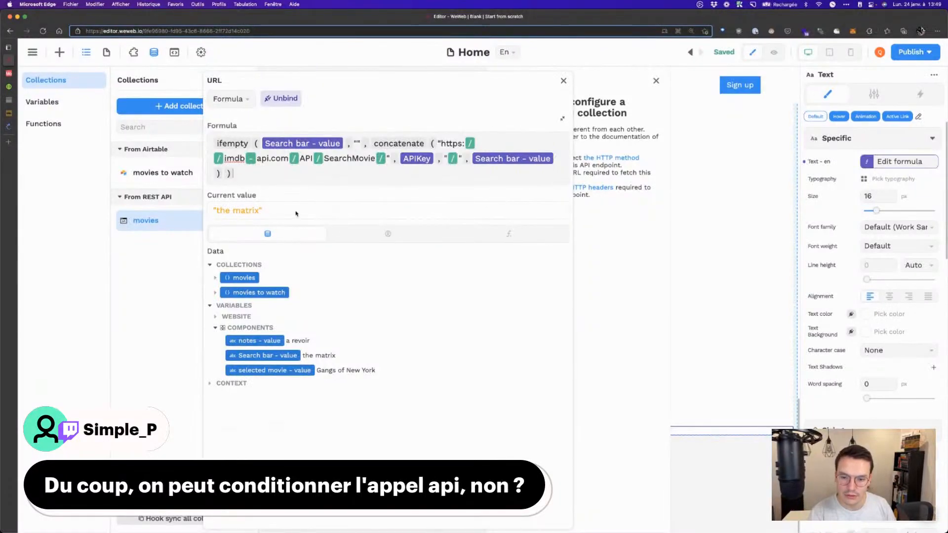
# Step: Try wrapping the concatenate call in an extra pair of parentheses, and remove them again
pyautogui.click(372, 143)
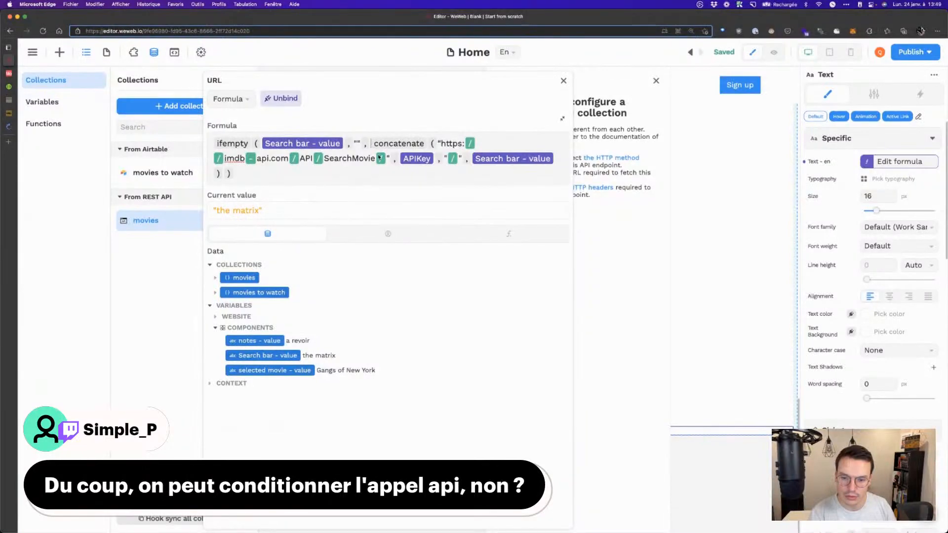
pyautogui.write('(')
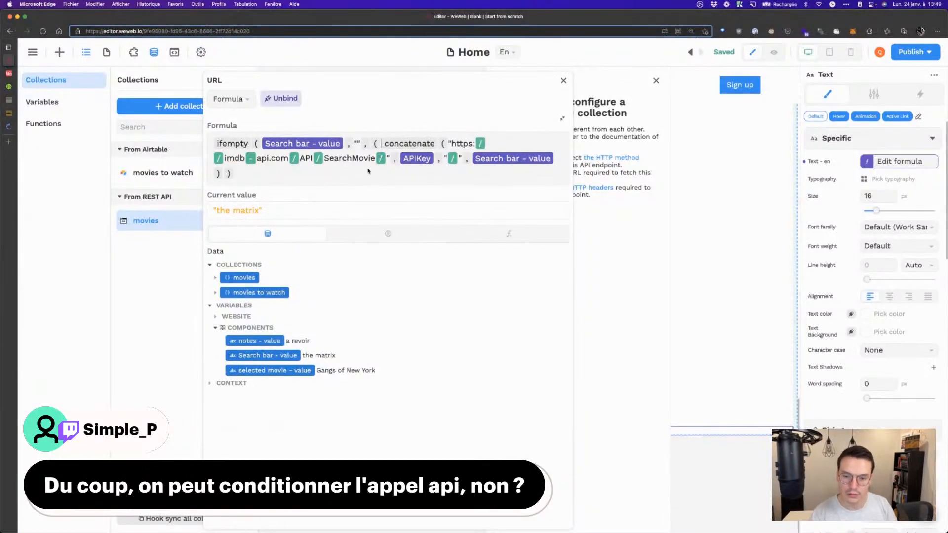
pyautogui.click(222, 174)
pyautogui.write(')')
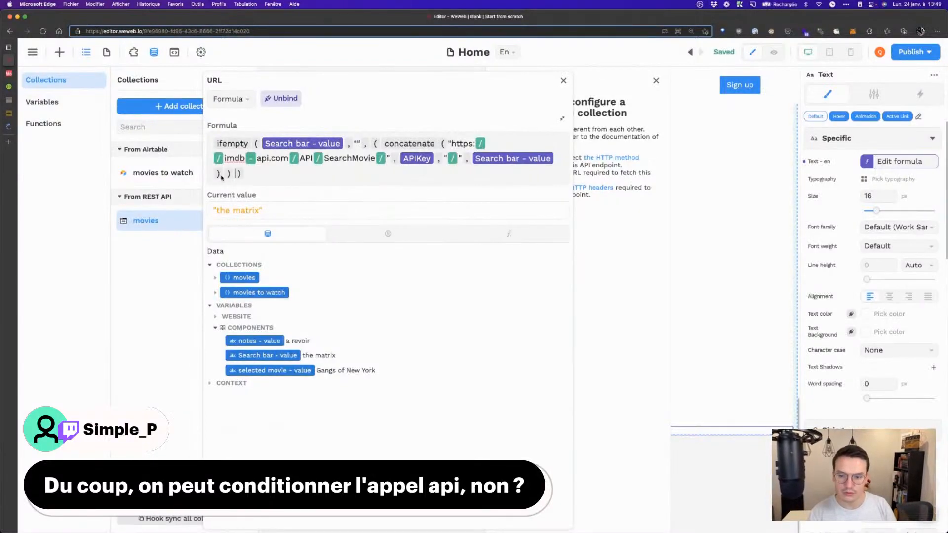
pyautogui.click(263, 181)
pyautogui.press('BackSpace')
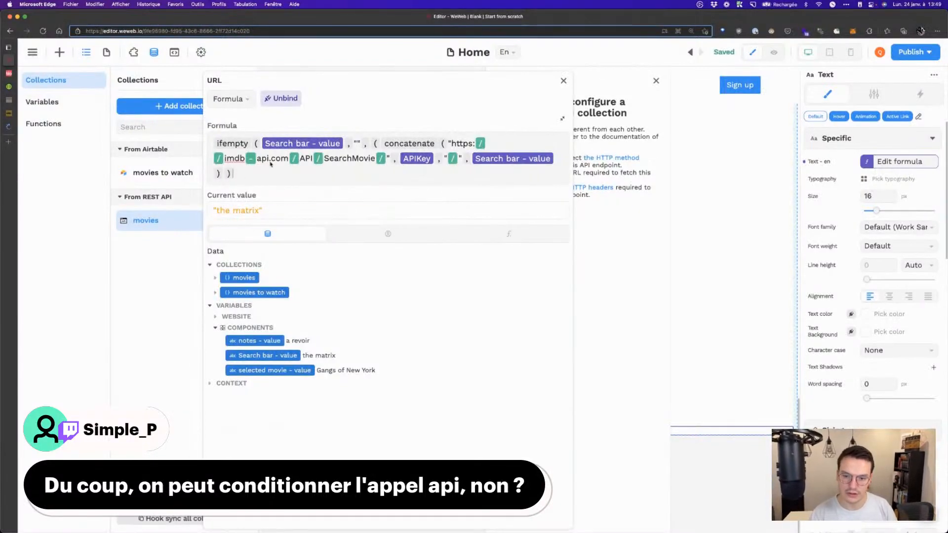
pyautogui.click(385, 143)
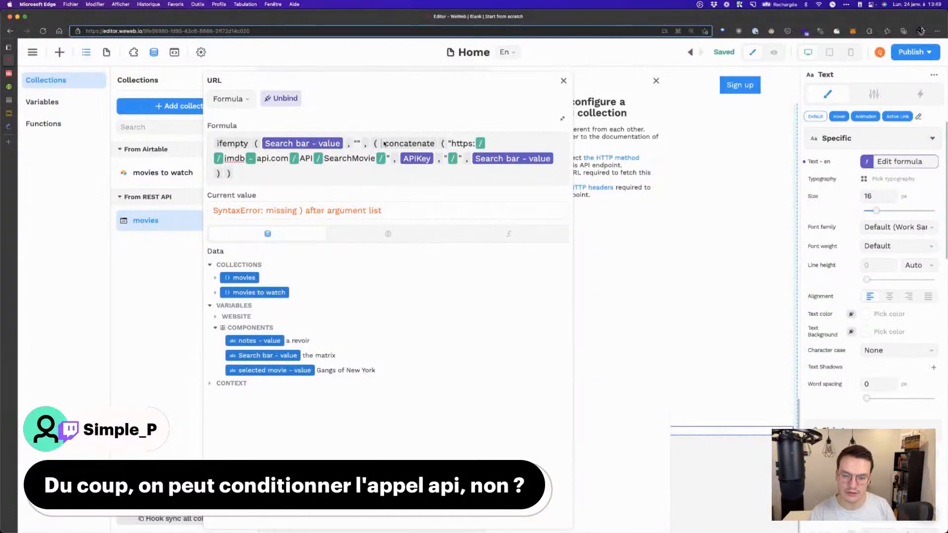
pyautogui.press('BackSpace')
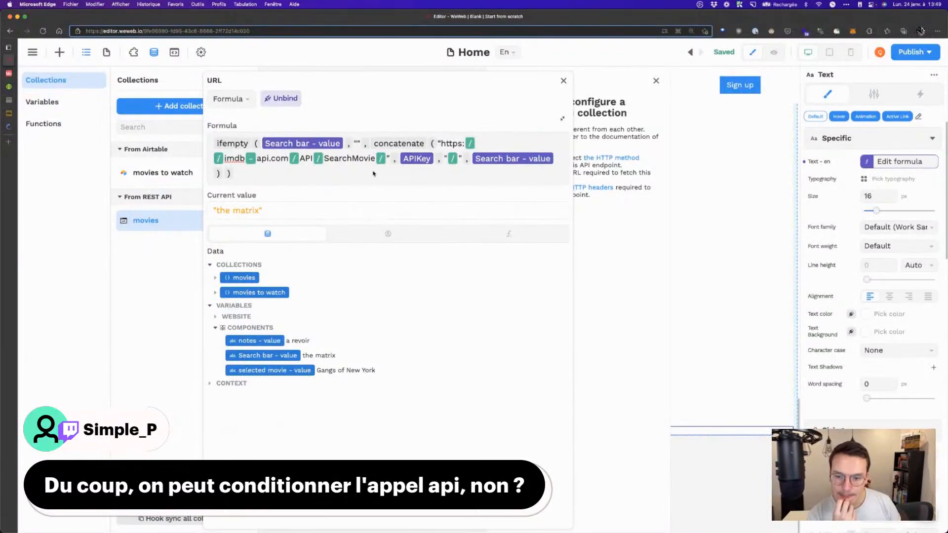
# Step: Try "toto" as the second argument of ifempty, and clear it back to an empty string
pyautogui.write('toto')
pyautogui.press('BackSpace')
pyautogui.press('BackSpace')
pyautogui.press('BackSpace')
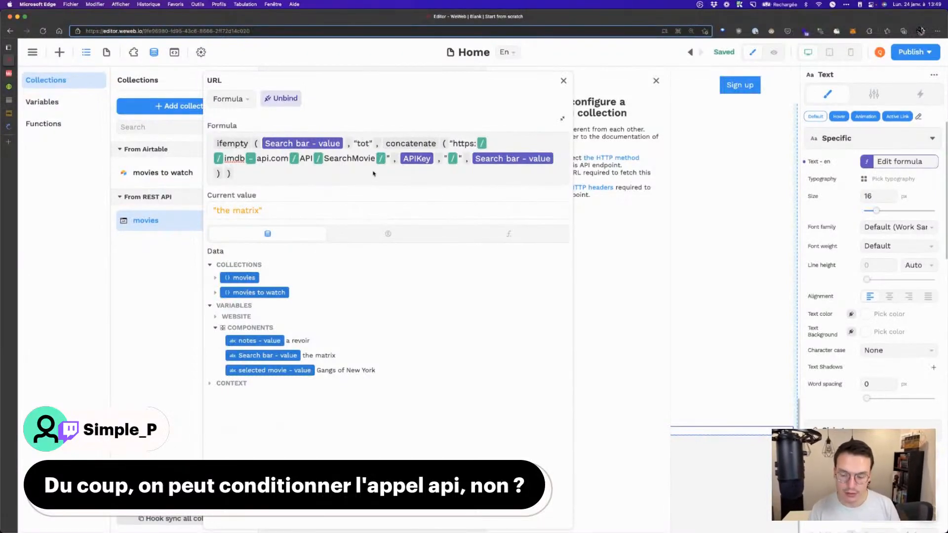
pyautogui.press('BackSpace')
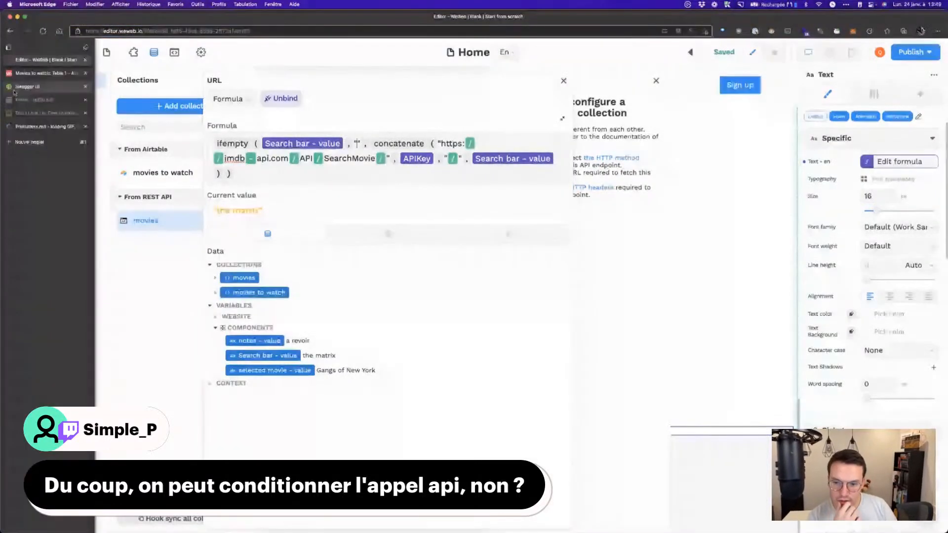
# Step: Switch to the IMDb-API Swagger documentation and expand the /API/Top250Movies/{apiKey} endpoint
pyautogui.click(9, 87)
pyautogui.click(800, 135)
pyautogui.scroll(-10, 624, 201)
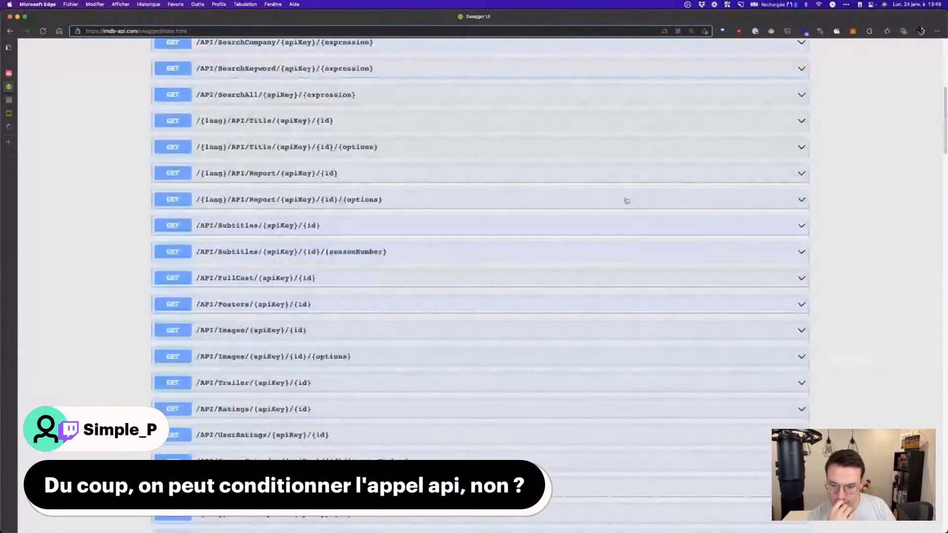
pyautogui.scroll(-5, 543, 243)
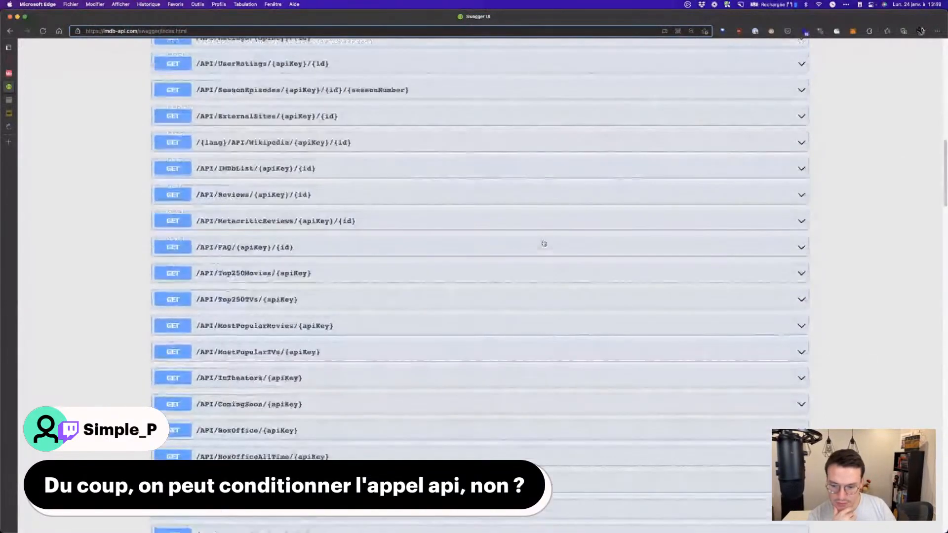
pyautogui.click(347, 278)
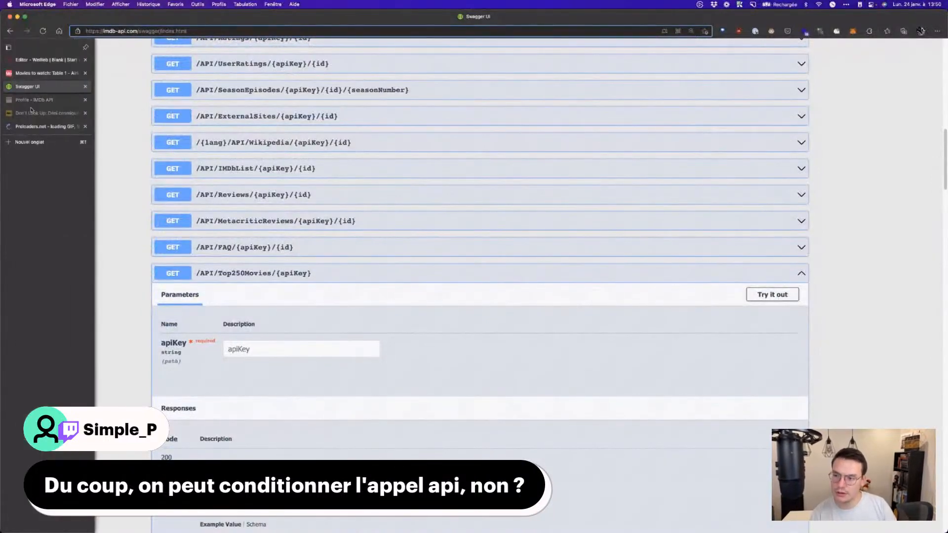
# Step: Copy the API key from the IMDb-API profile and paste it into the apiKey parameter of the Top250Movies endpoint's trial form
pyautogui.click(22, 100)
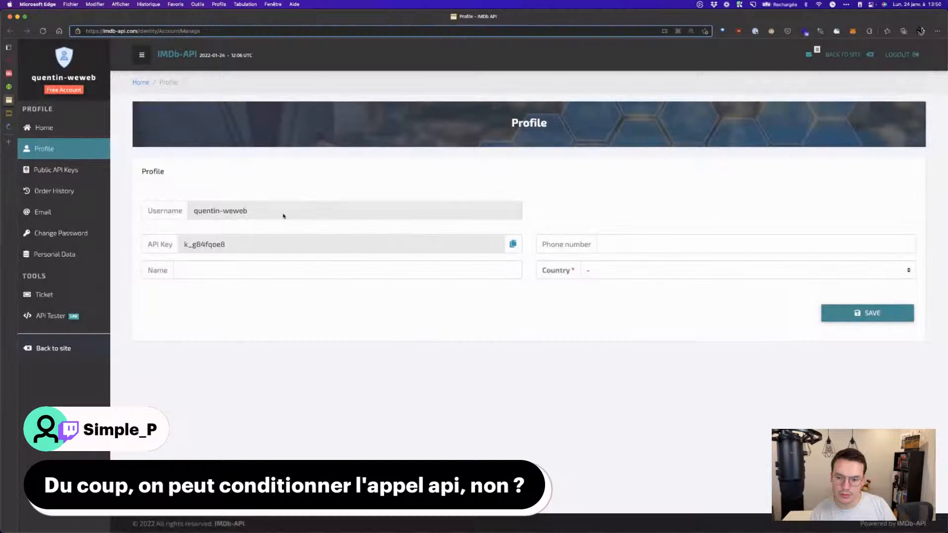
pyautogui.click(513, 244)
pyautogui.click(9, 86)
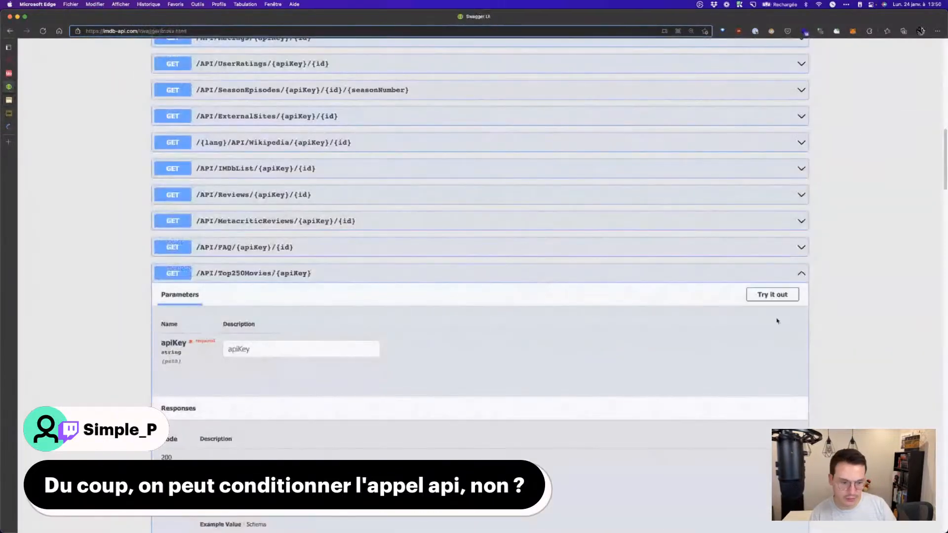
pyautogui.click(773, 295)
pyautogui.click(291, 348)
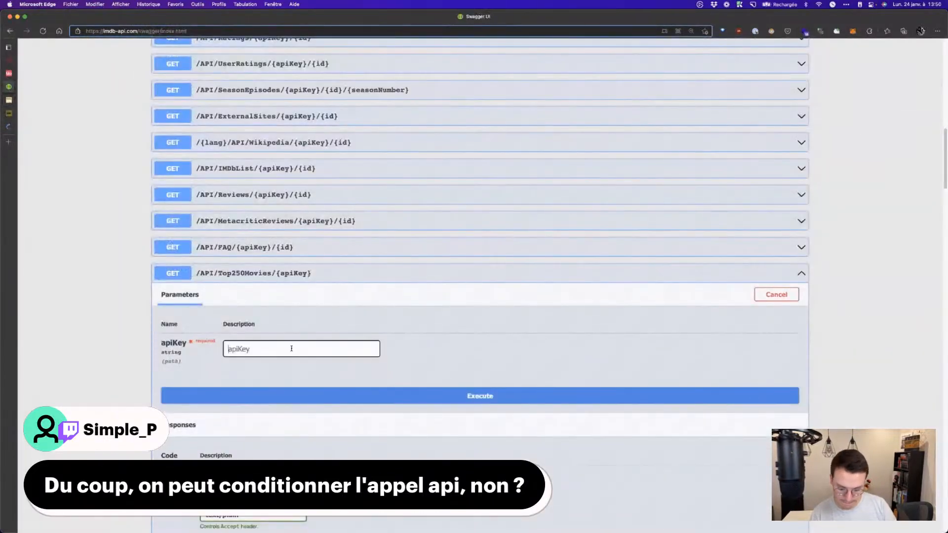
pyautogui.press('super+v')
# Step: Execute the Top250Movies request and examine its request URL and response body
pyautogui.click(395, 397)
pyautogui.scroll(-5, 486, 355)
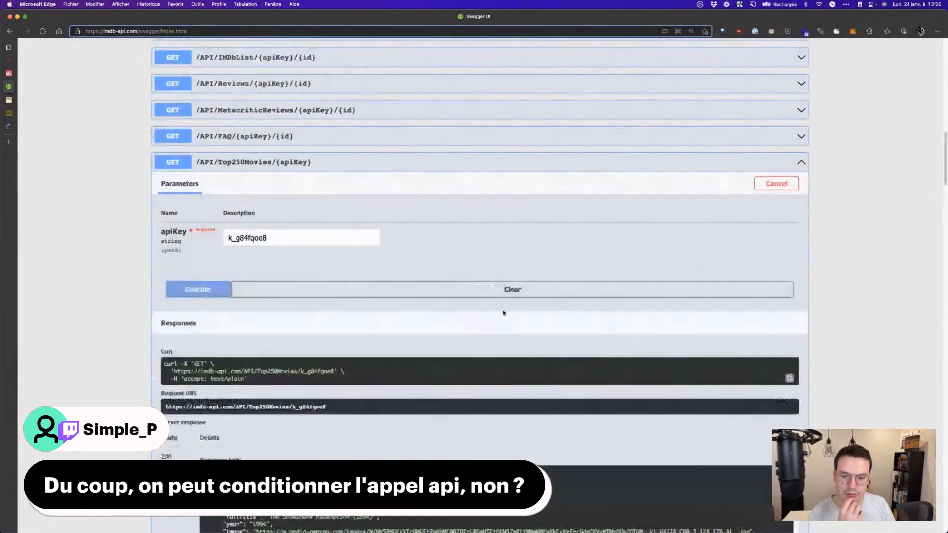
pyautogui.scroll(-4, 504, 312)
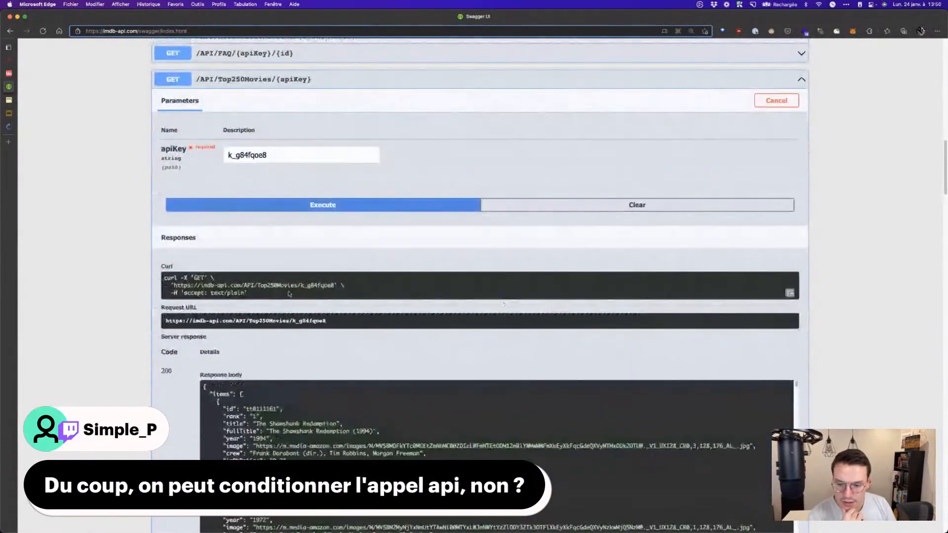
pyautogui.scroll(-4, 503, 312)
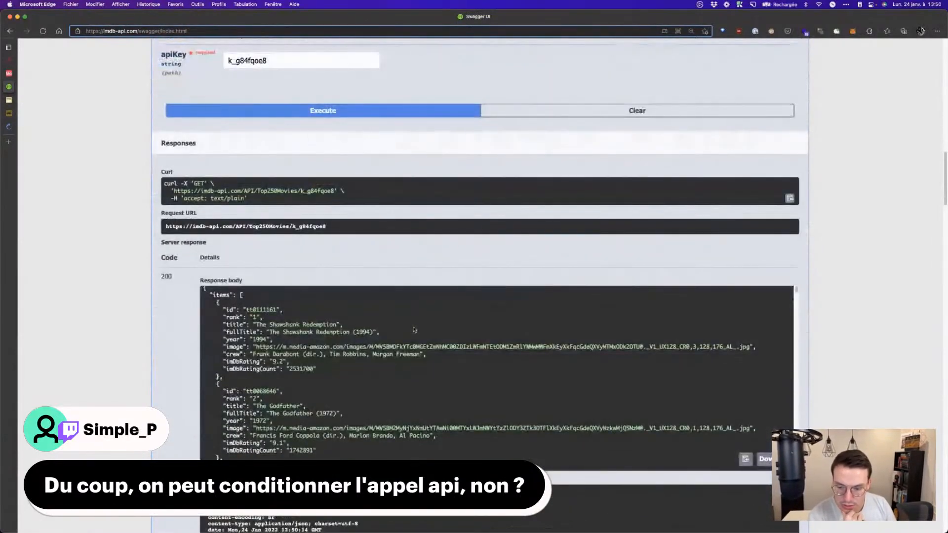
# Step: Examine the structure of the items array and its movie fields in the Top250Movies response body
pyautogui.doubleClick(221, 294)
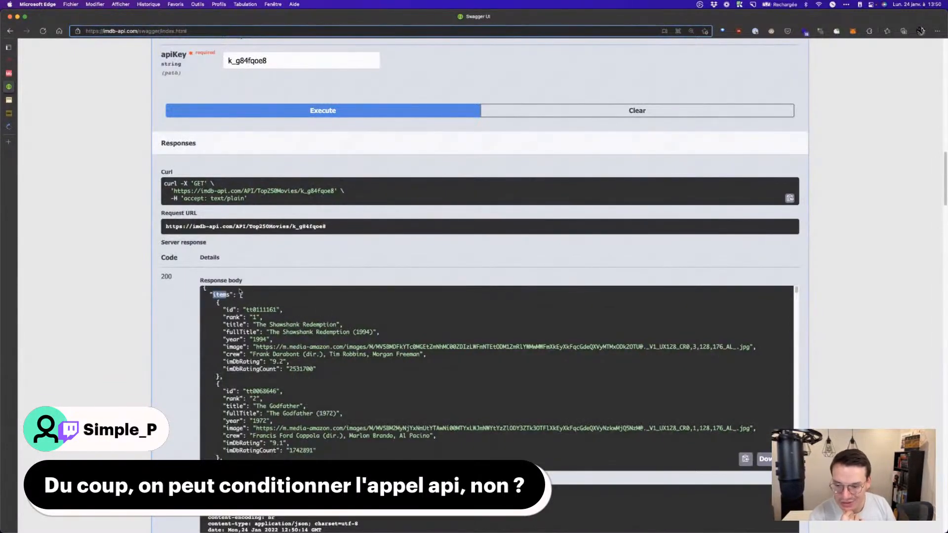
pyautogui.scroll(-4, 330, 314)
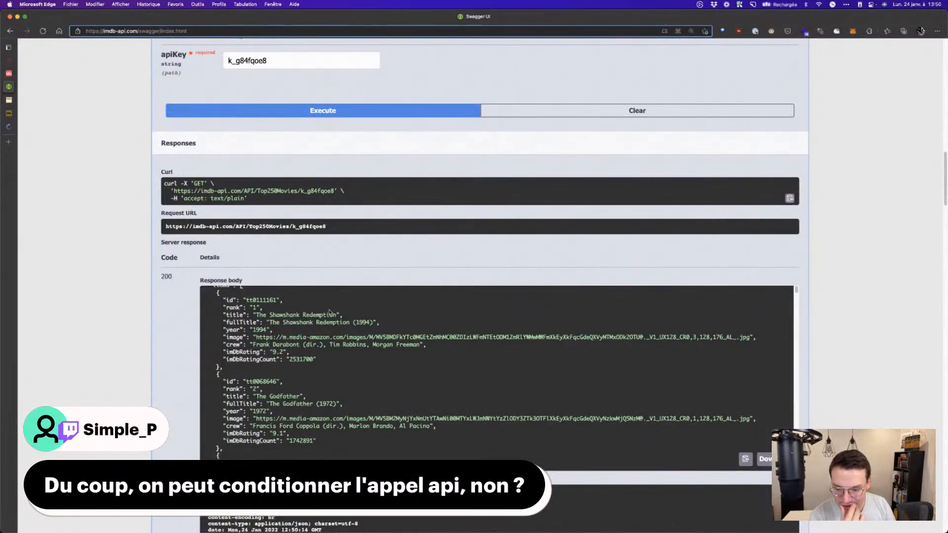
pyautogui.scroll(-20, 330, 314)
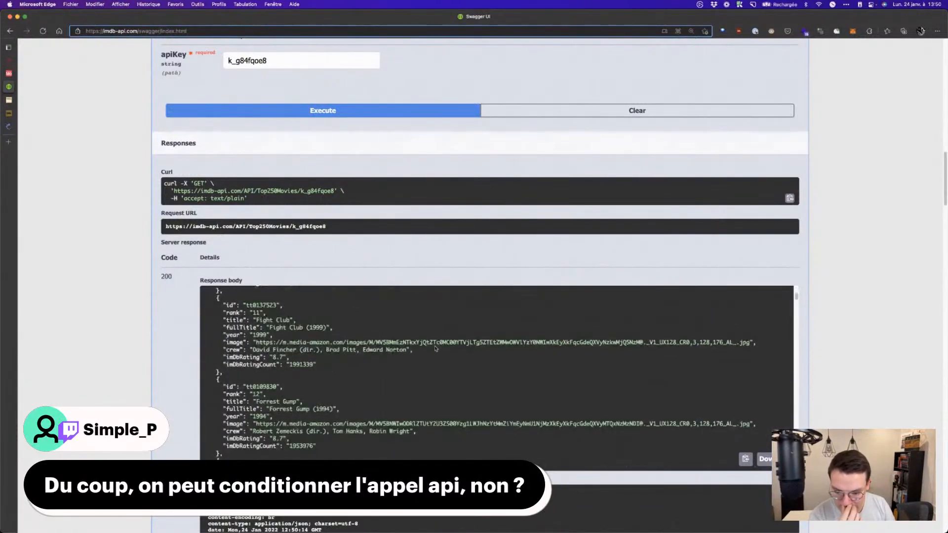
pyautogui.scroll(-10, 435, 349)
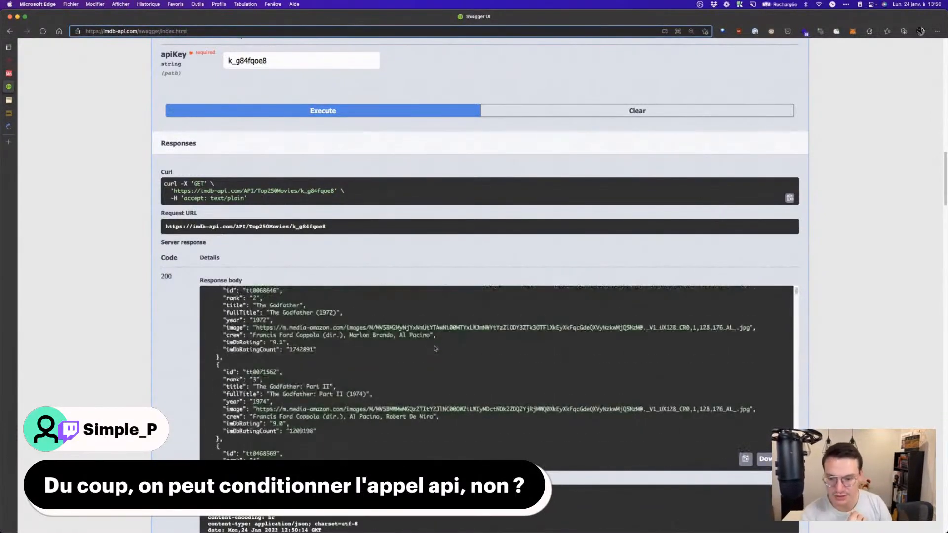
pyautogui.scroll(20, 435, 349)
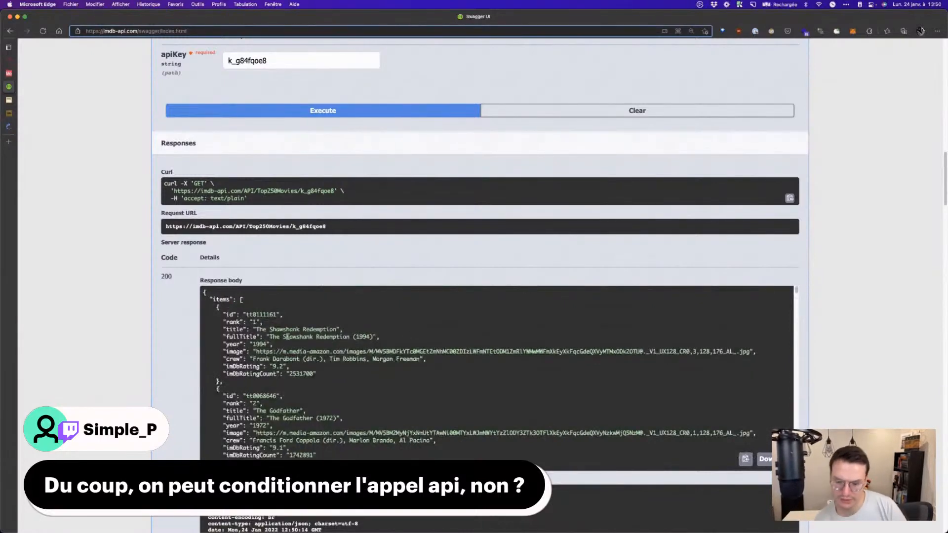
pyautogui.scroll(-8, 288, 337)
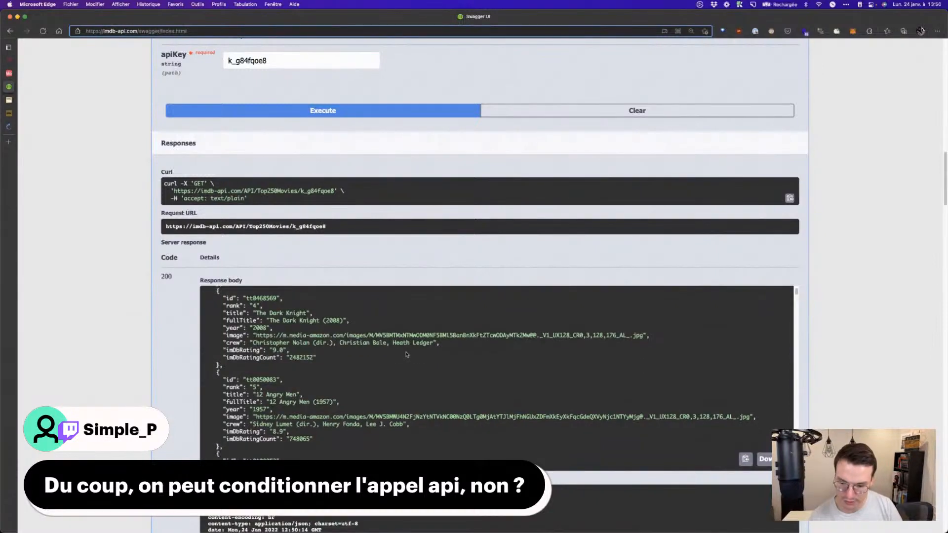
pyautogui.scroll(-4, 406, 354)
pyautogui.scroll(-1, 391, 341)
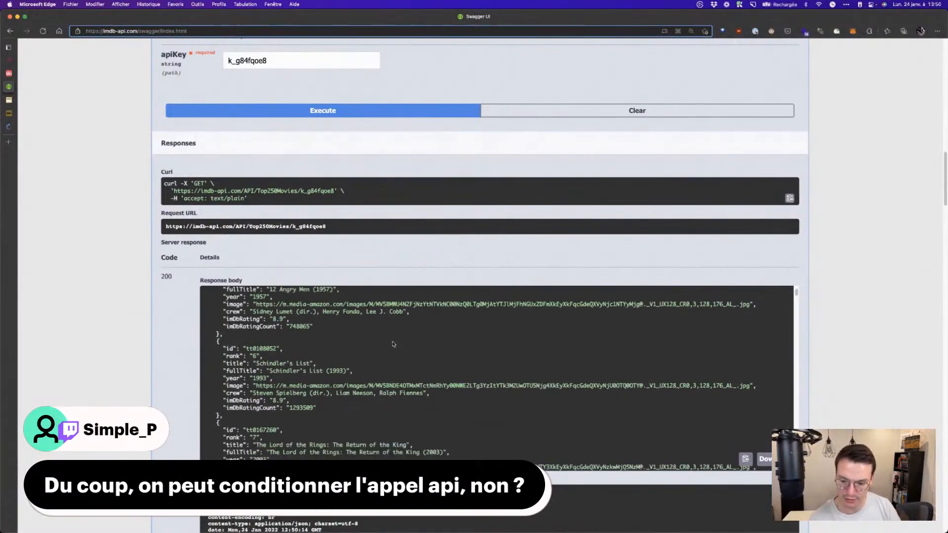
pyautogui.scroll(10, 395, 344)
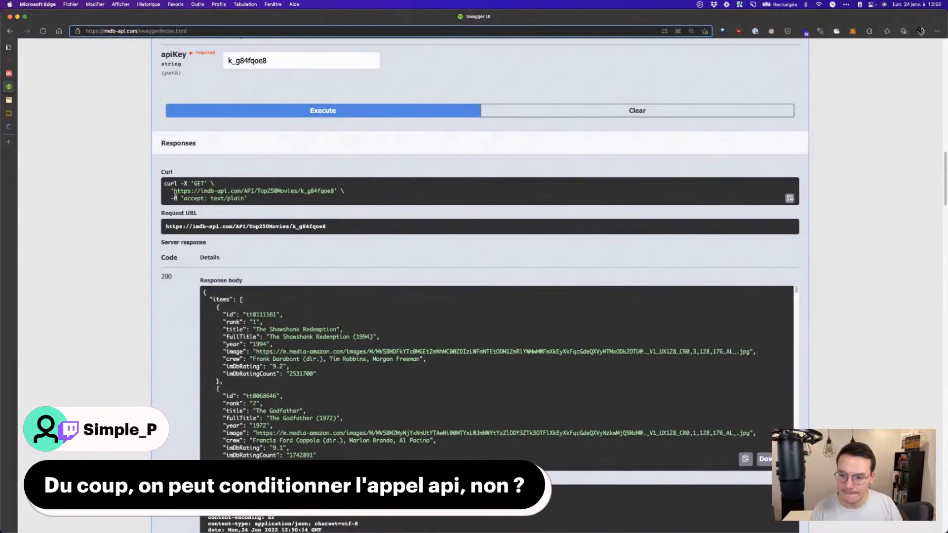
# Step: Copy the Top250Movies request URL without the API key from the curl command and switch to the WeWeb editor
pyautogui.moveTo(174, 191); pyautogui.dragTo(301, 194)
pyautogui.press('super+c')
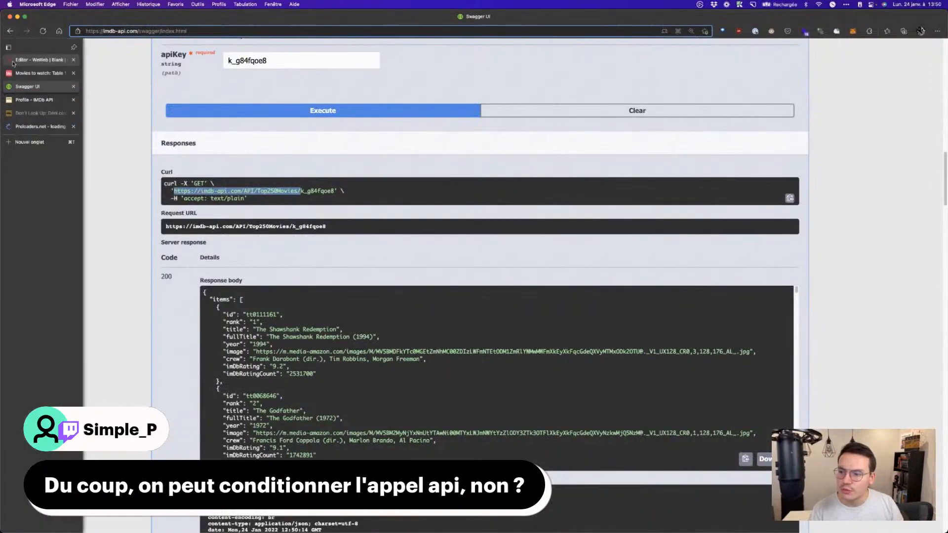
pyautogui.click(20, 59)
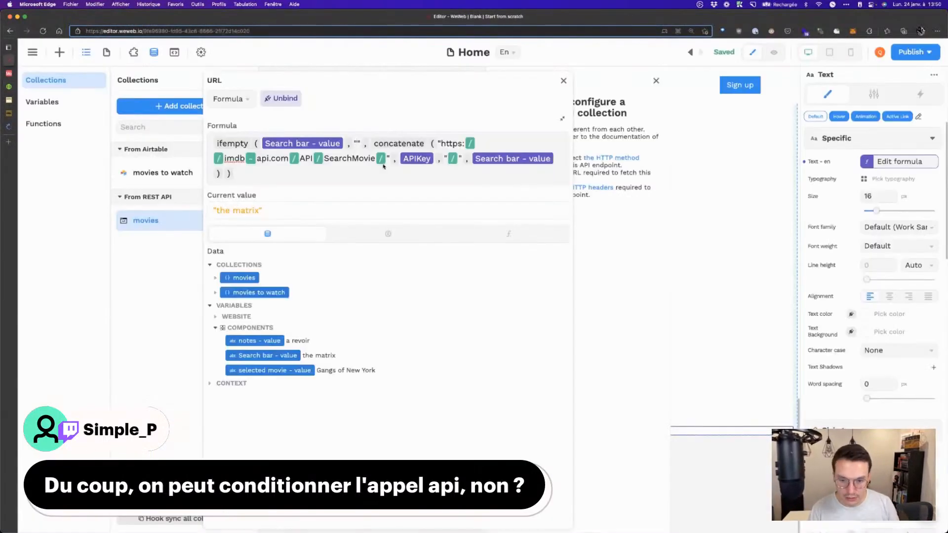
pyautogui.press('BackSpace')
pyautogui.press('BackSpace')
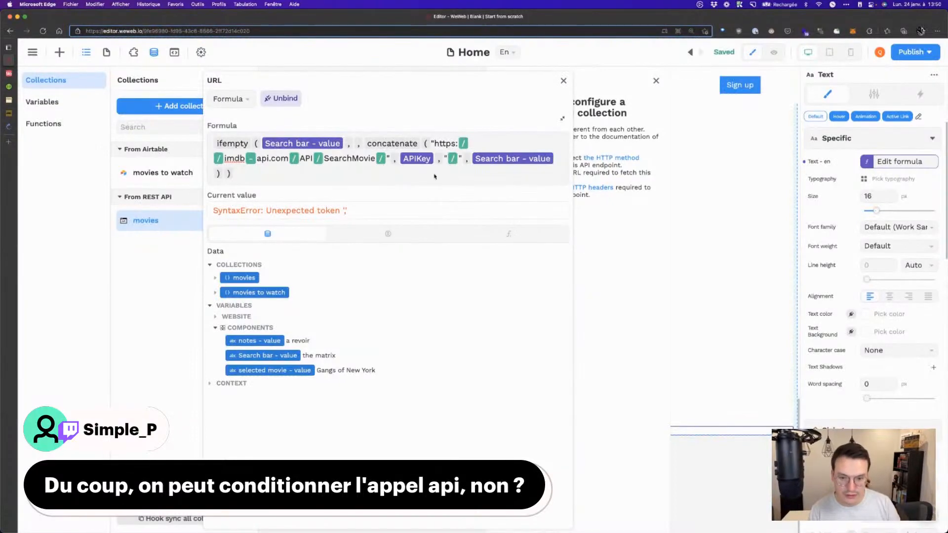
pyautogui.click(509, 234)
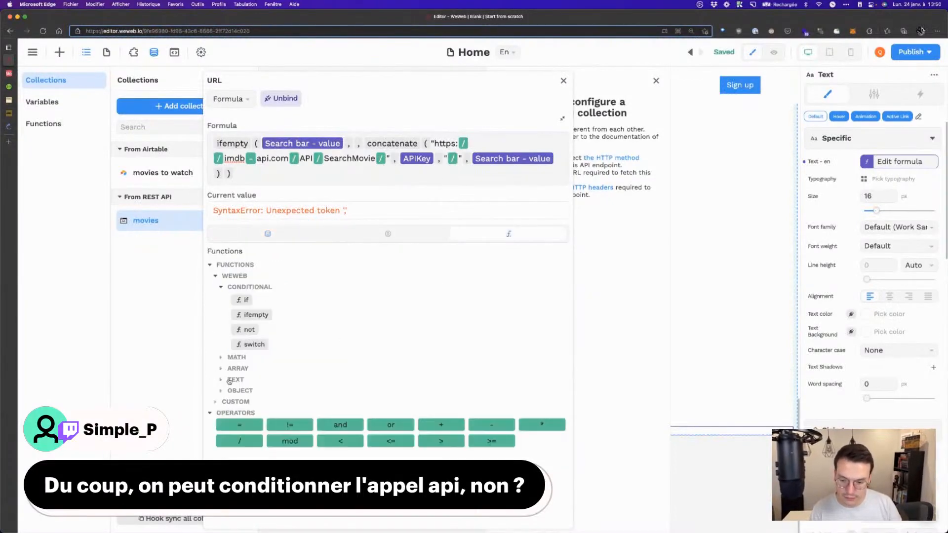
pyautogui.click(229, 380)
pyautogui.click(264, 407)
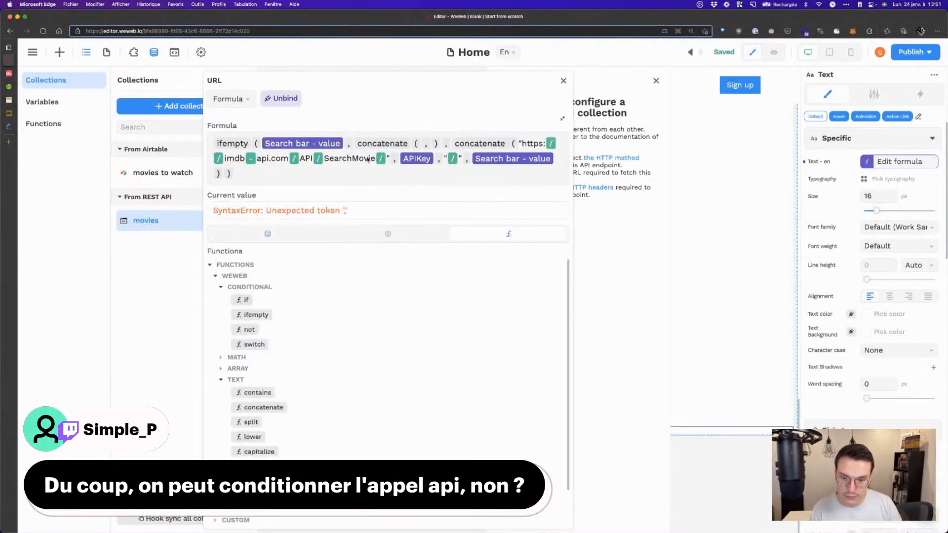
pyautogui.click(419, 147)
pyautogui.press('super+v')
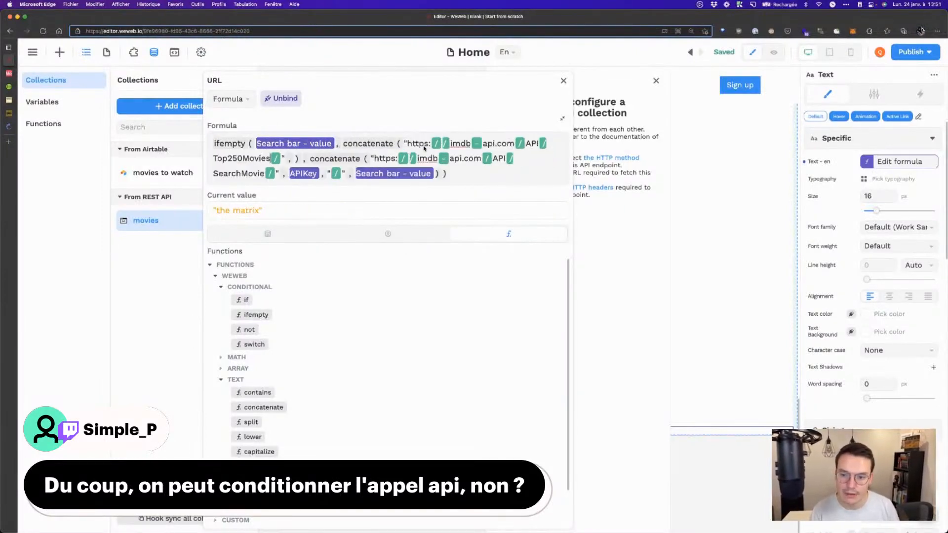
# Step: Add the APIKey website variable as the second argument of the Top250Movies concatenate
pyautogui.press('Right')
pyautogui.press('Right')
pyautogui.press('Right')
pyautogui.write(',')
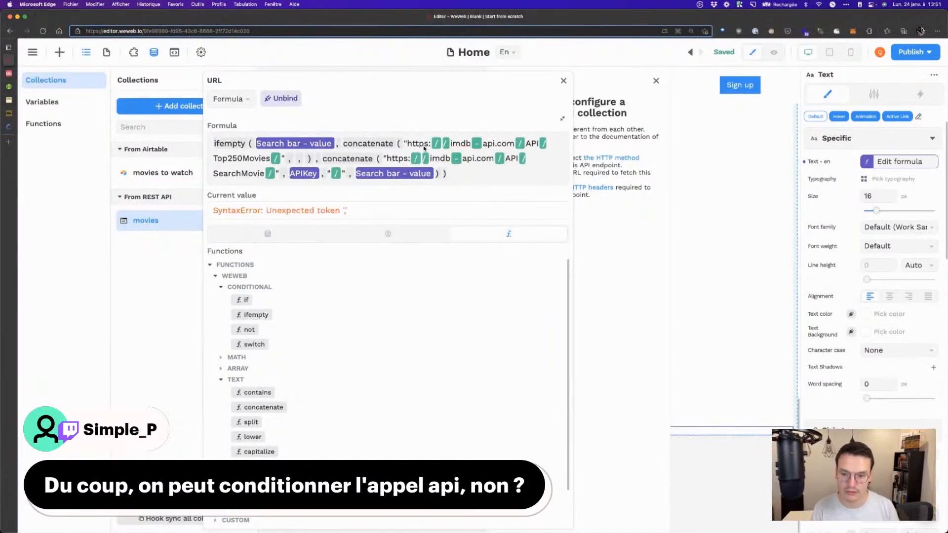
pyautogui.press('BackSpace')
pyautogui.write('""')
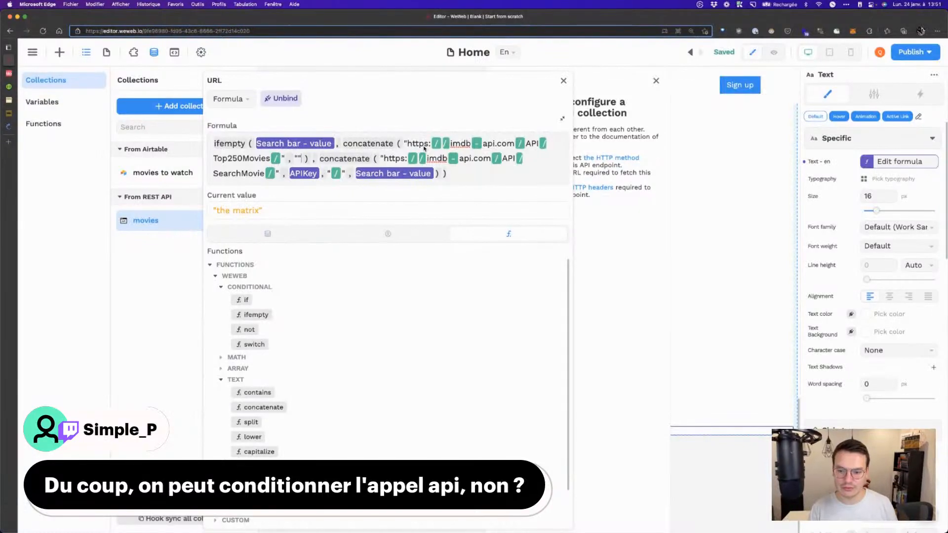
pyautogui.press('BackSpace')
pyautogui.press('BackSpace')
pyautogui.click(304, 238)
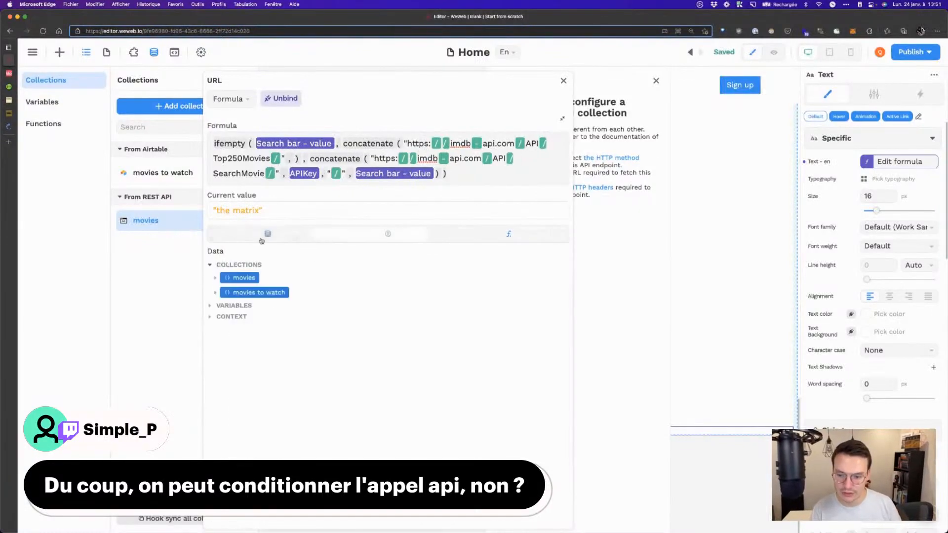
pyautogui.click(234, 319)
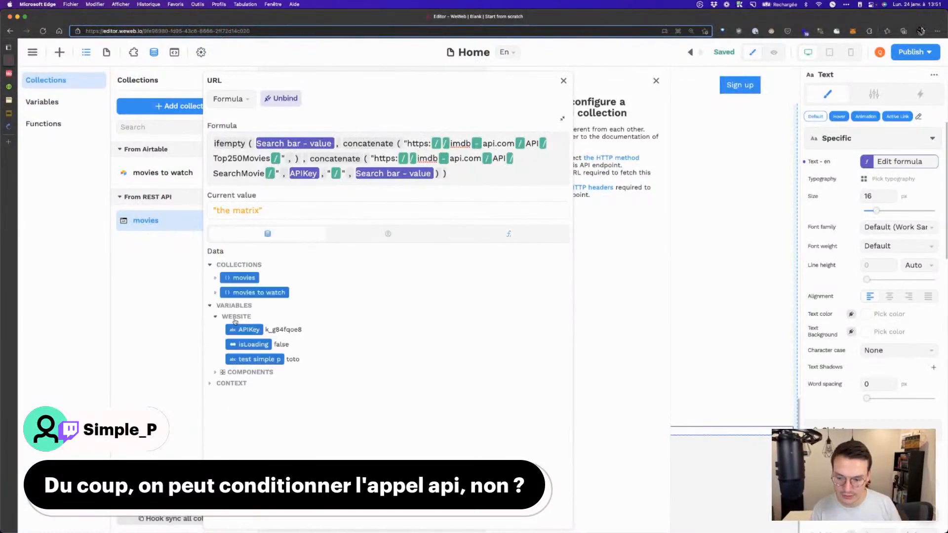
pyautogui.click(246, 331)
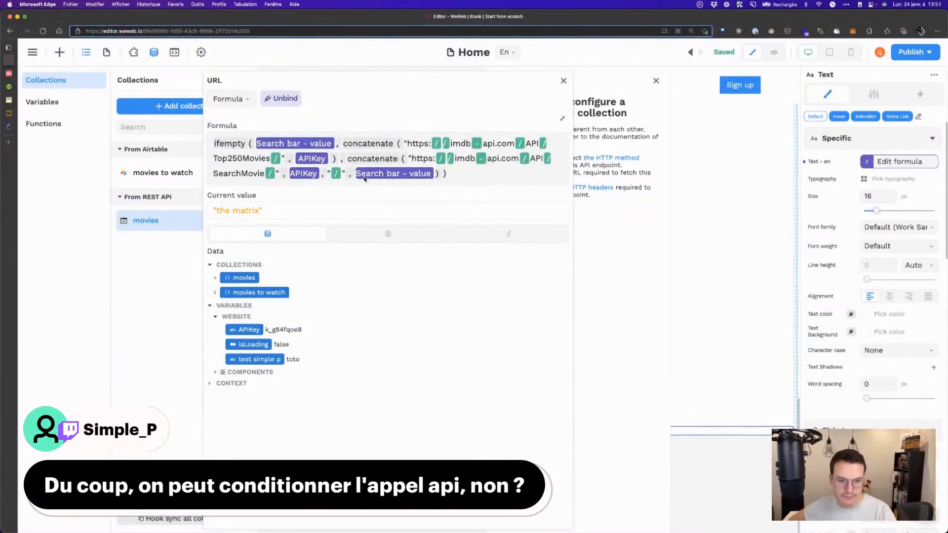
# Step: Close the URL formula, fetch the movies collection's data, and display the returned records by Title
pyautogui.click(564, 80)
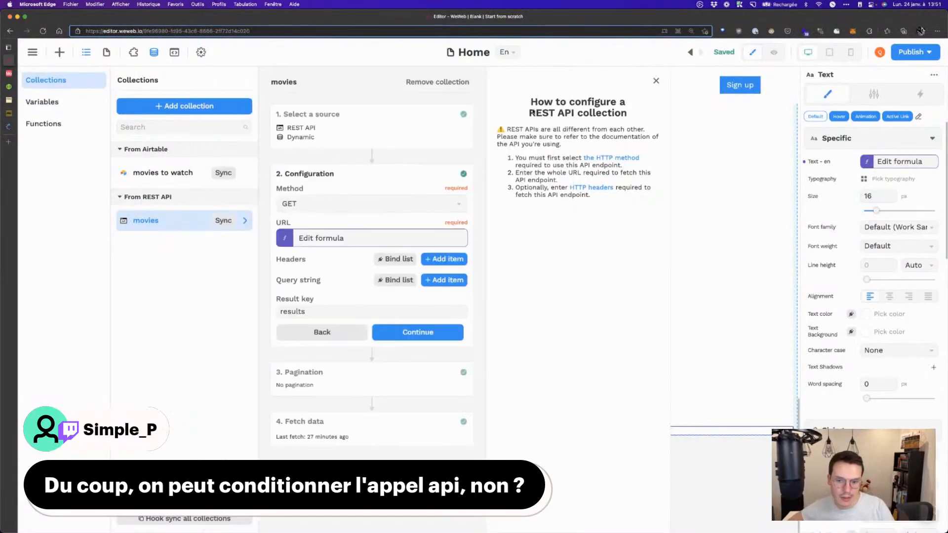
pyautogui.click(418, 332)
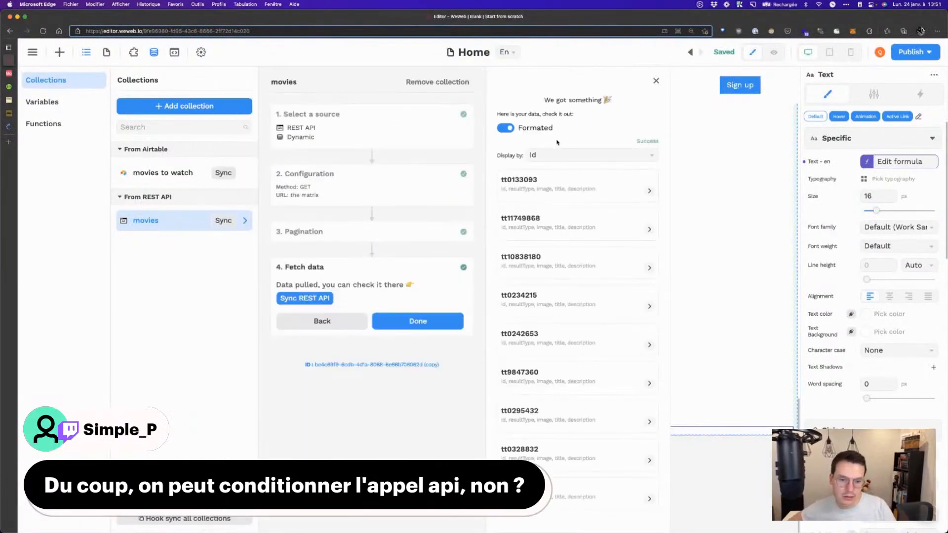
pyautogui.click(559, 158)
pyautogui.click(553, 220)
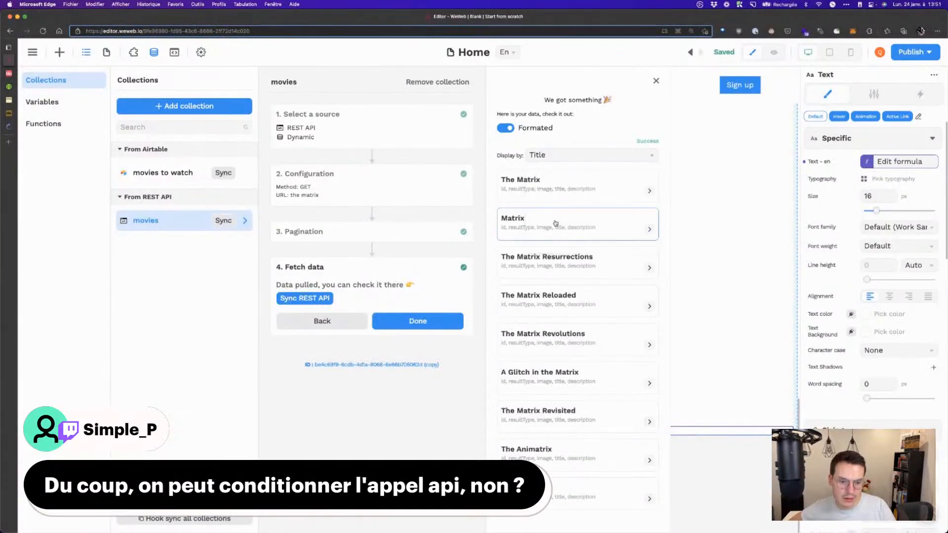
# Step: Review the movies collection's URL formula in its configuration, and fetch the data again
pyautogui.click(451, 174)
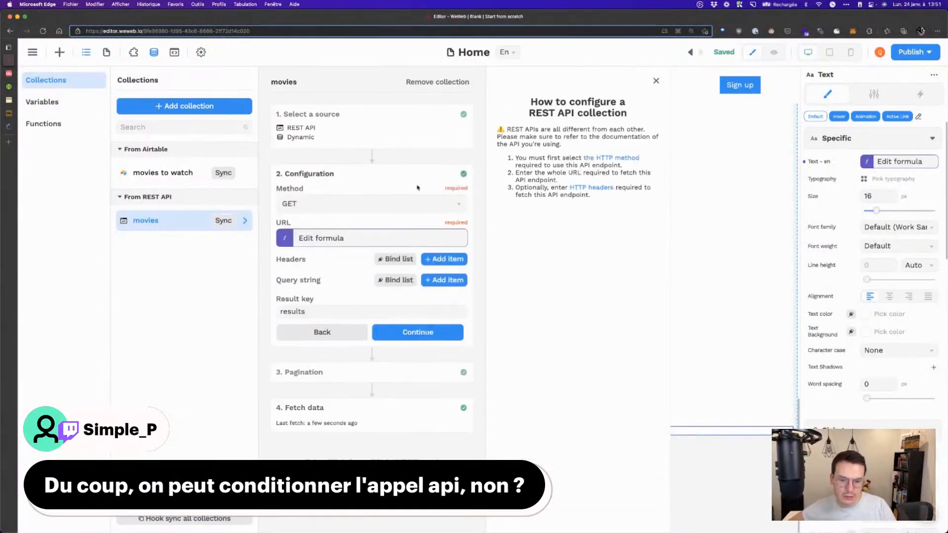
pyautogui.click(443, 236)
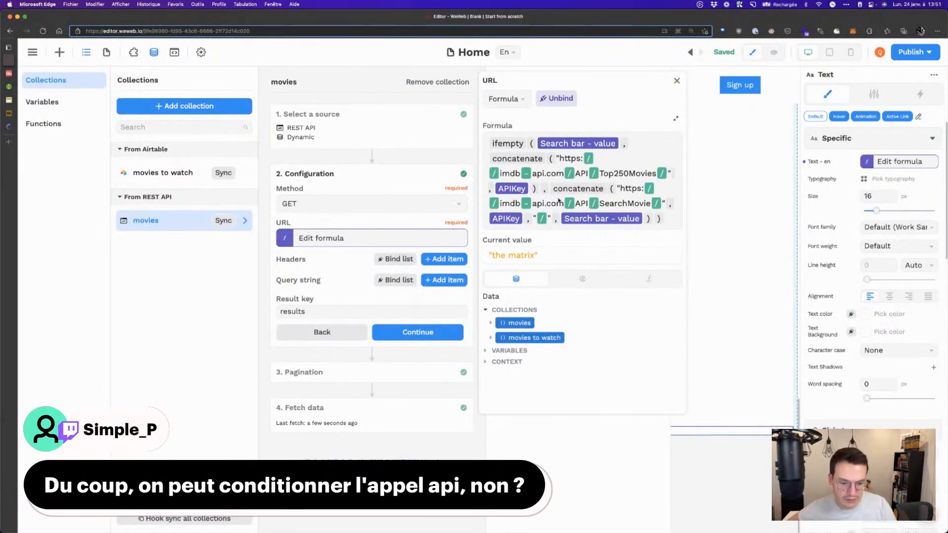
pyautogui.click(677, 81)
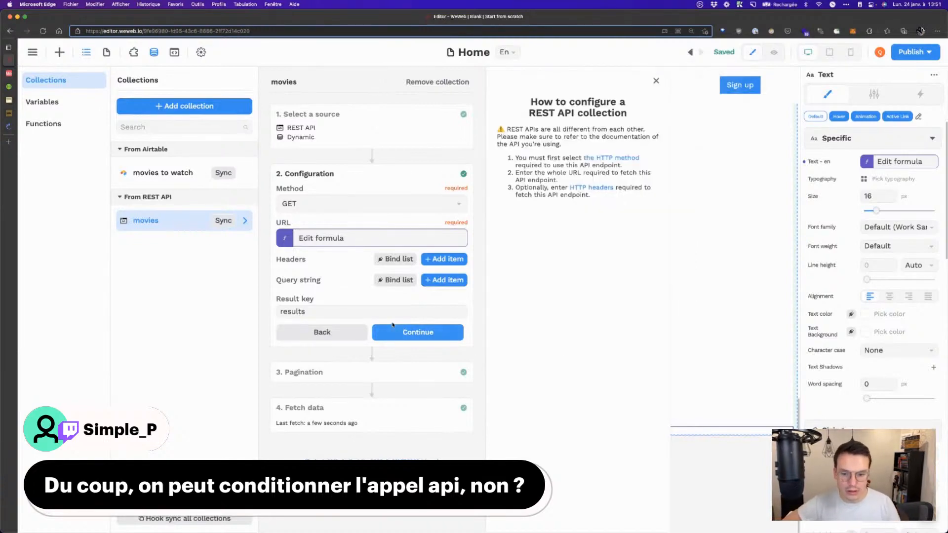
pyautogui.click(403, 337)
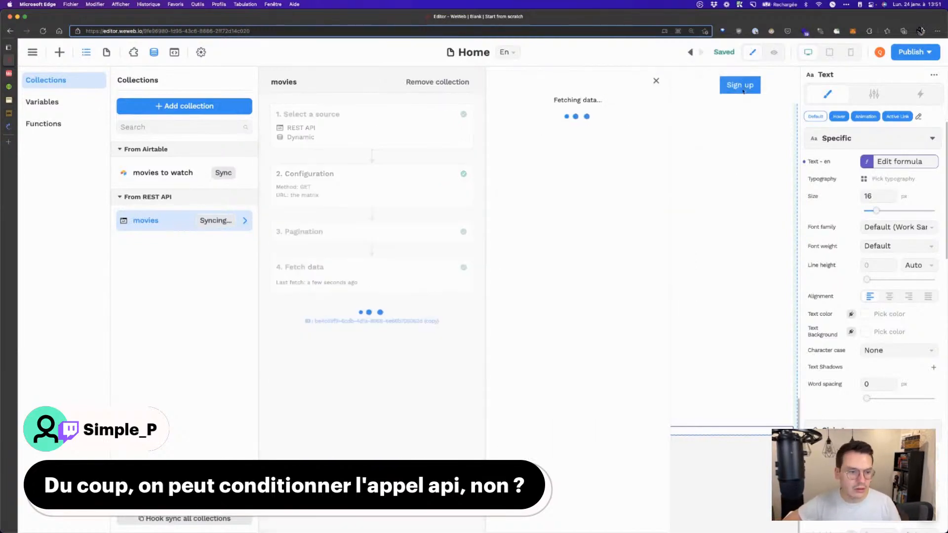
pyautogui.click(415, 322)
# Step: Clear the search bar's text on the previewed page and reopen the data collections
pyautogui.moveTo(455, 114); pyautogui.dragTo(393, 111)
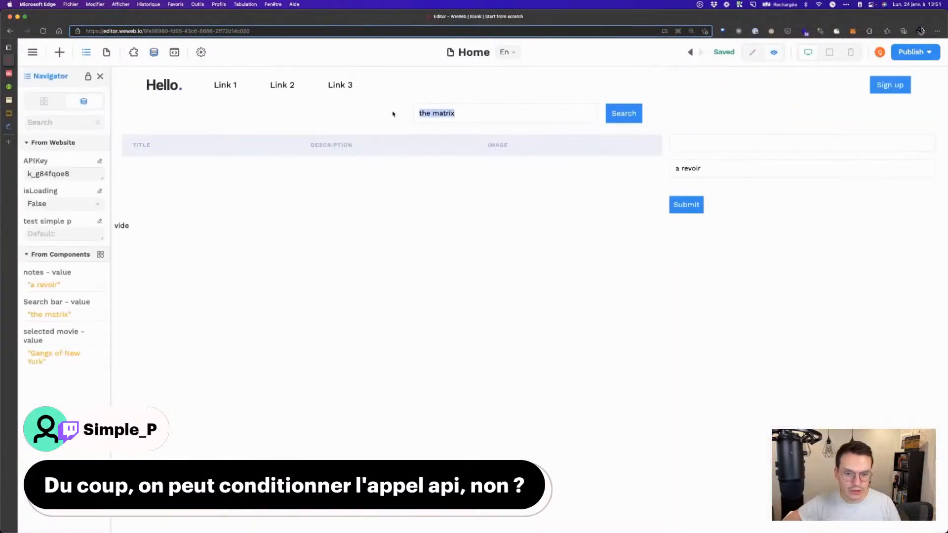
pyautogui.press('BackSpace')
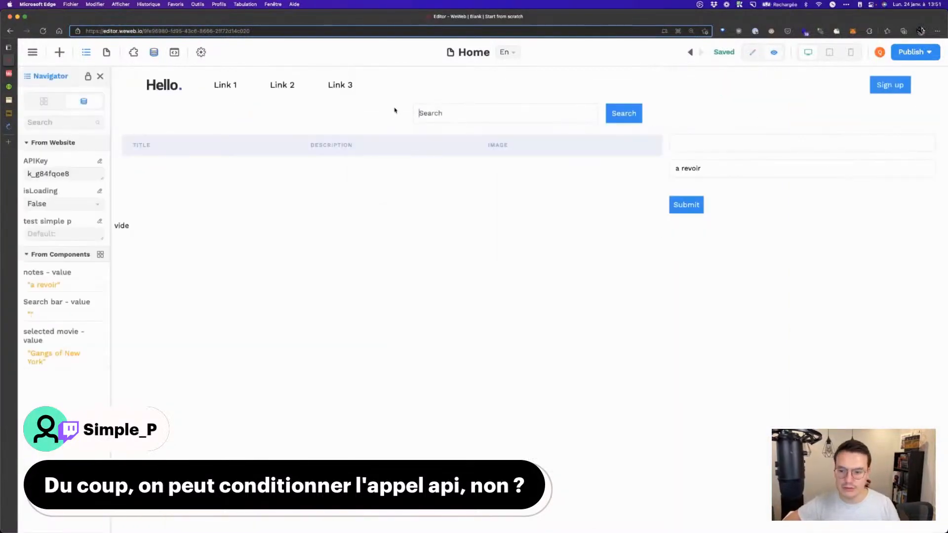
pyautogui.click(154, 52)
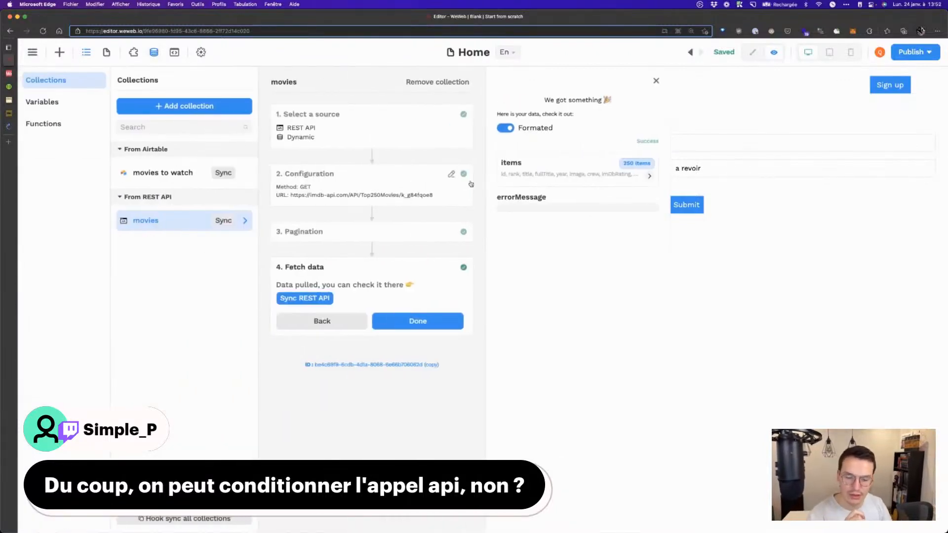
# Step: Clear the movies collection's result key and refetch the data to inspect the returned items list
pyautogui.click(395, 185)
pyautogui.doubleClick(290, 313)
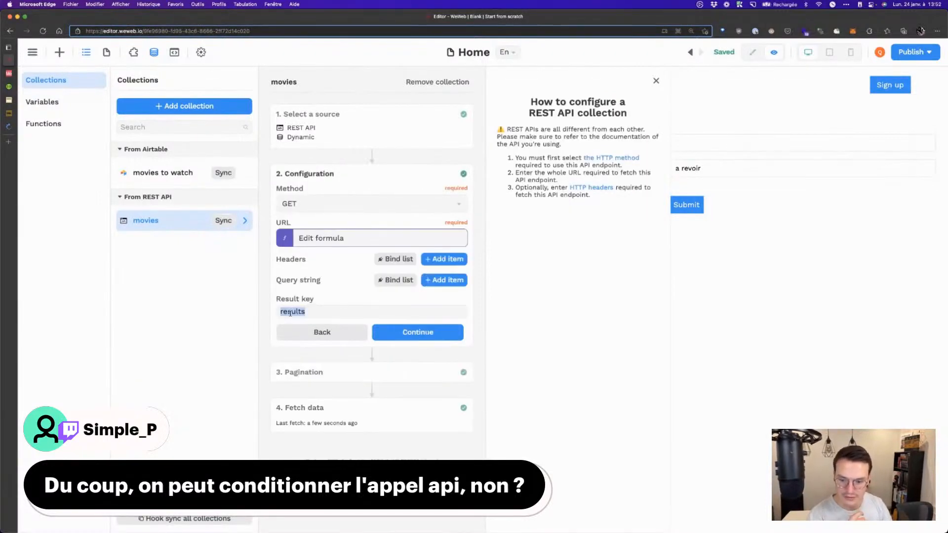
pyautogui.press('BackSpace')
pyautogui.click(412, 339)
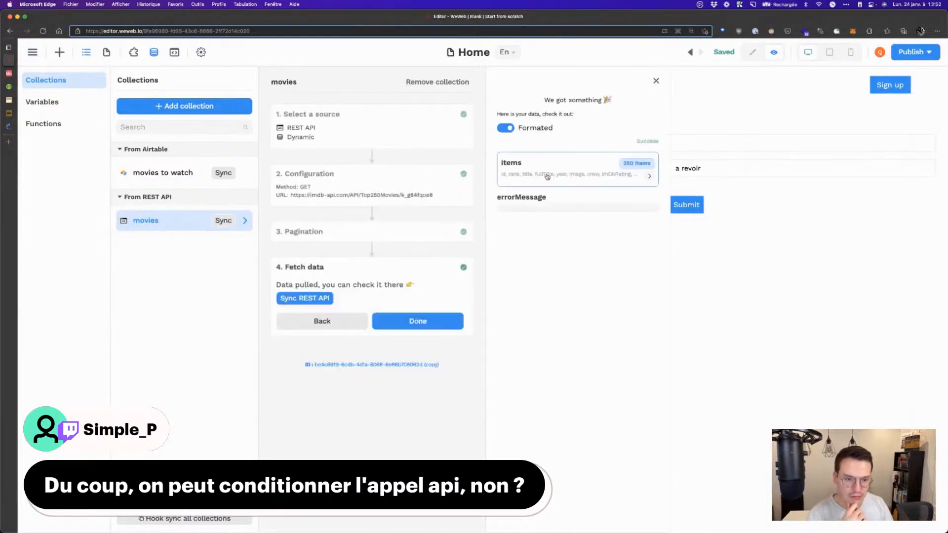
pyautogui.click(546, 178)
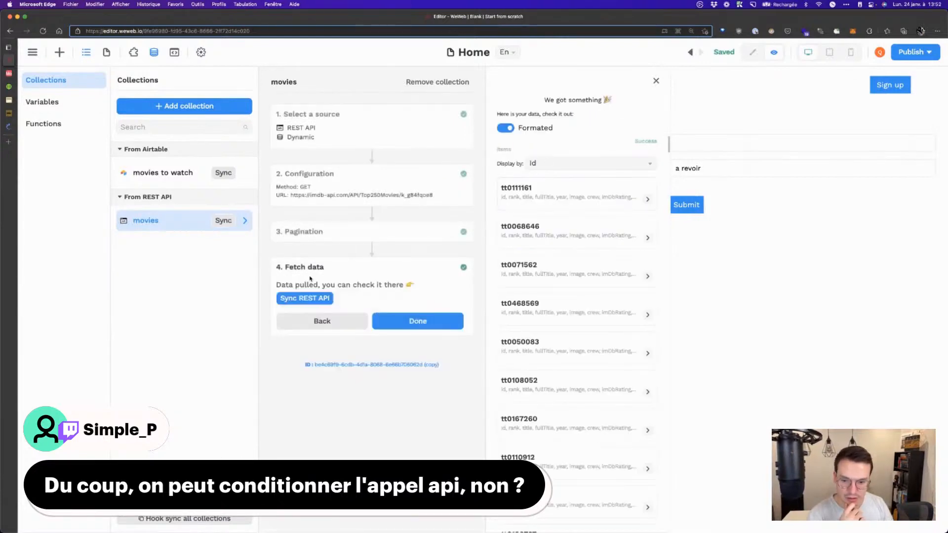
# Step: Check the movies configuration with its empty result key, fetch once more, and expand the items array
pyautogui.click(451, 174)
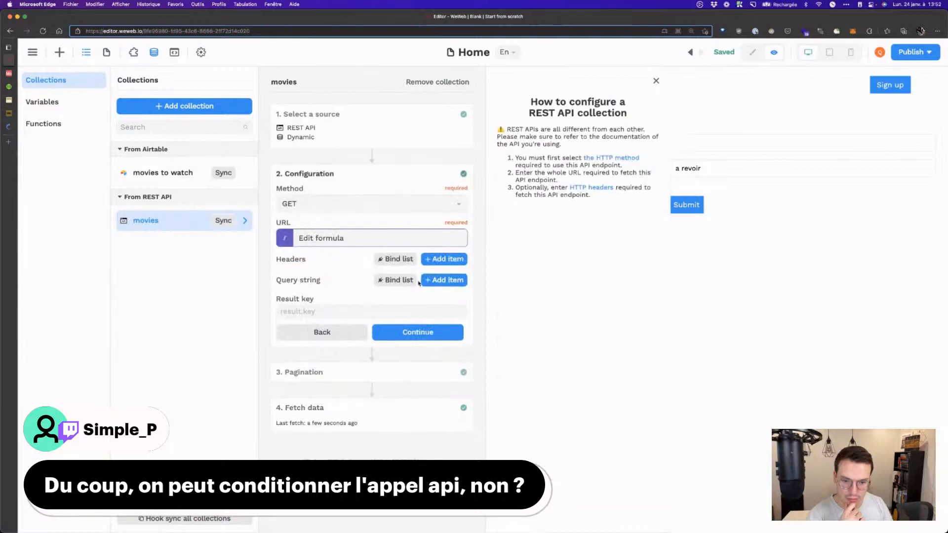
pyautogui.click(418, 331)
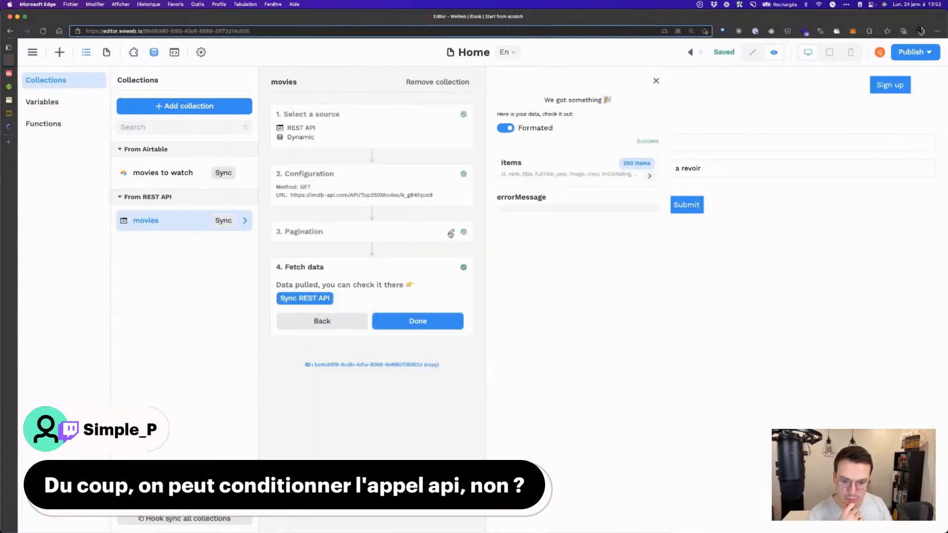
pyautogui.click(538, 181)
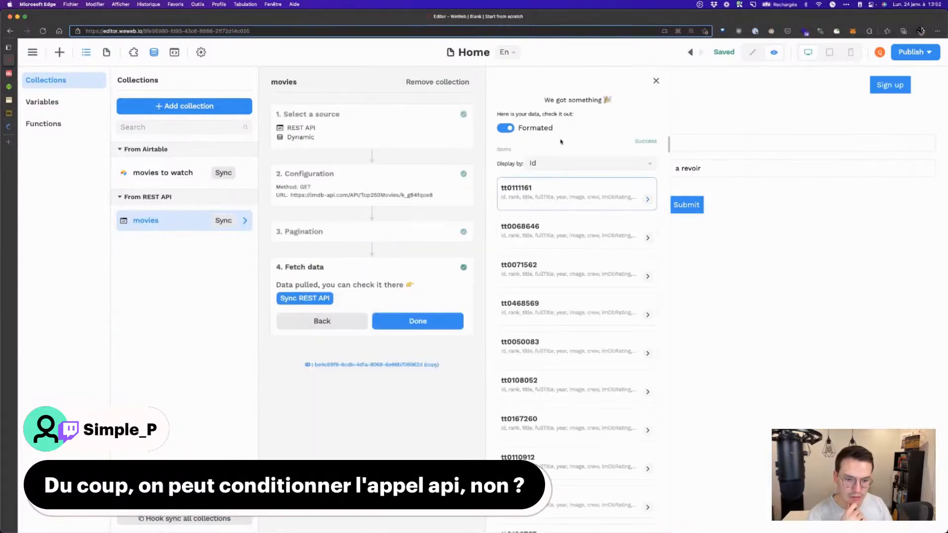
# Step: Display the fetched movies items by Title, browse the list, inspect the Amélie record, and close the collections view
pyautogui.click(551, 168)
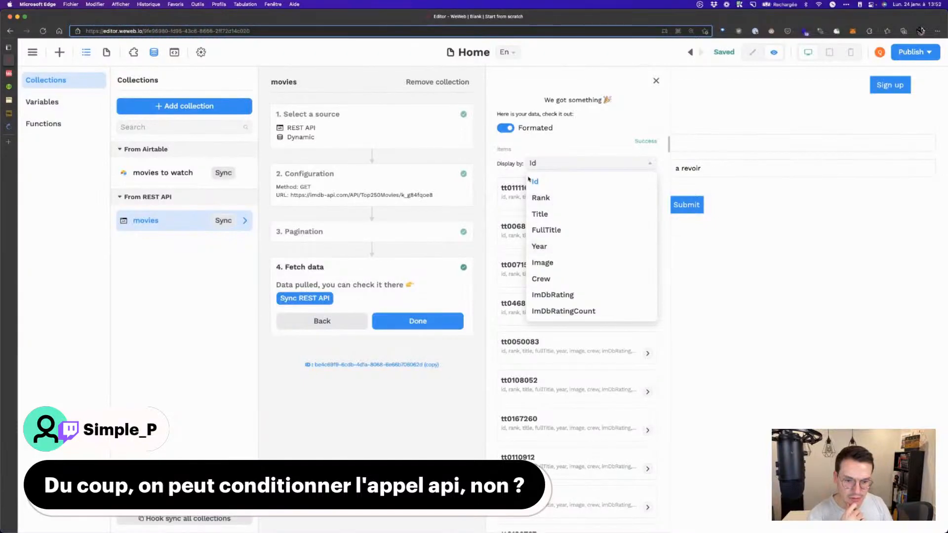
pyautogui.click(543, 215)
pyautogui.scroll(-15, 592, 267)
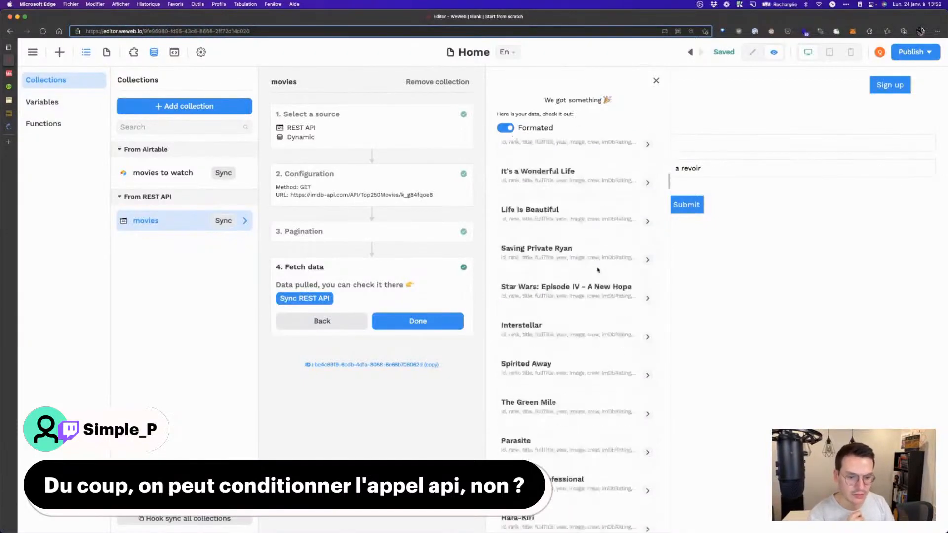
pyautogui.scroll(-10, 591, 268)
pyautogui.click(636, 312)
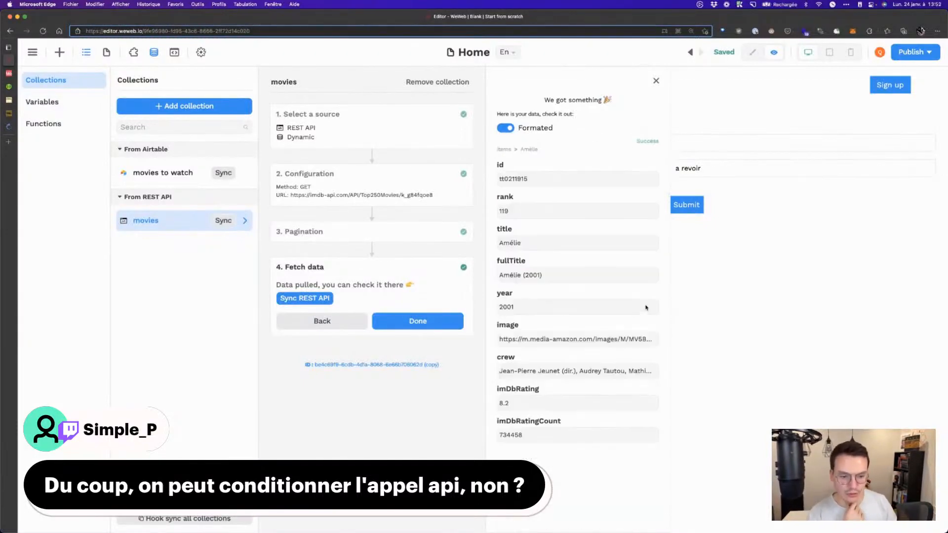
pyautogui.click(727, 222)
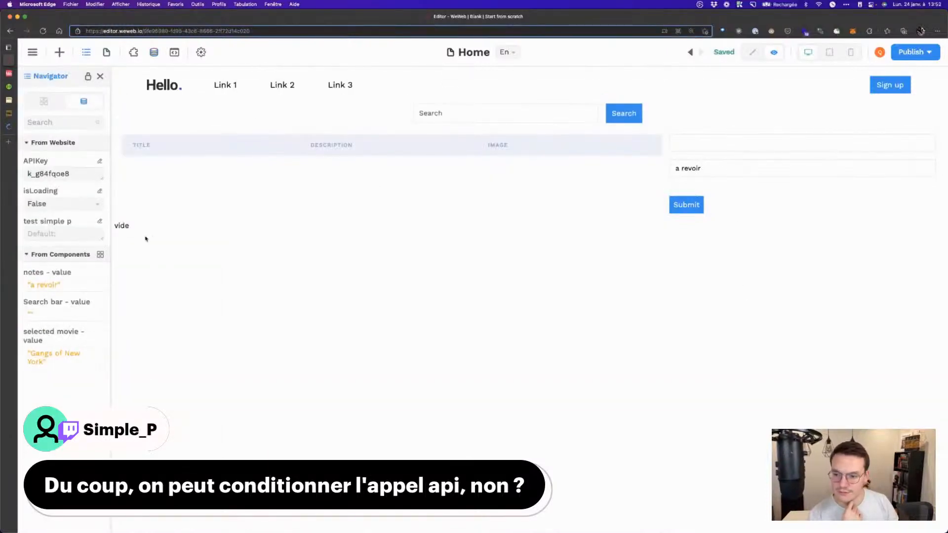
# Step: Return to editing and clear the Items formula of the Collection List under the table header
pyautogui.click(752, 52)
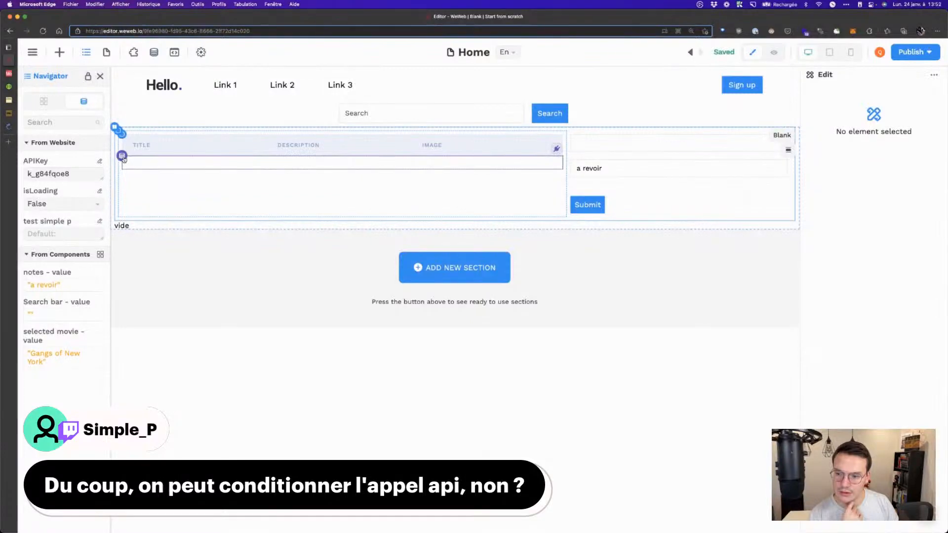
pyautogui.click(123, 159)
pyautogui.click(893, 162)
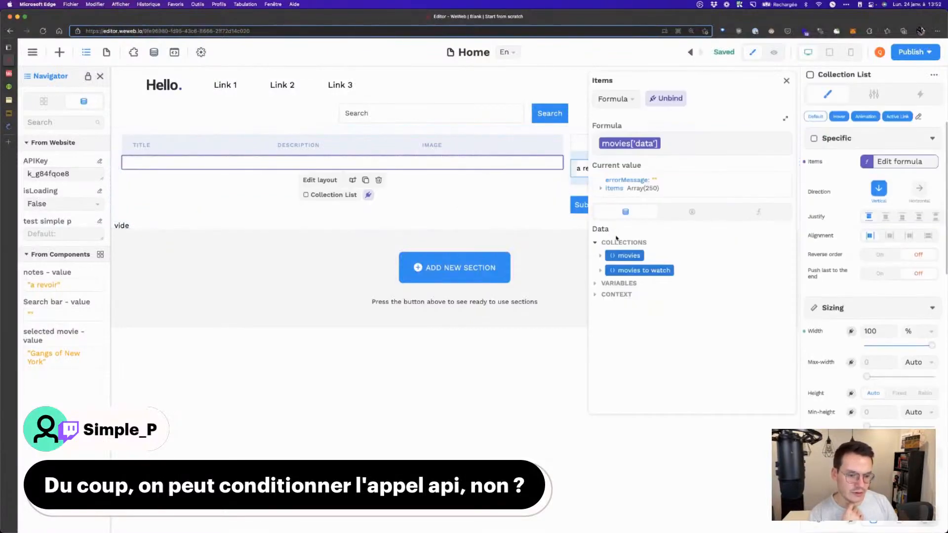
pyautogui.click(601, 255)
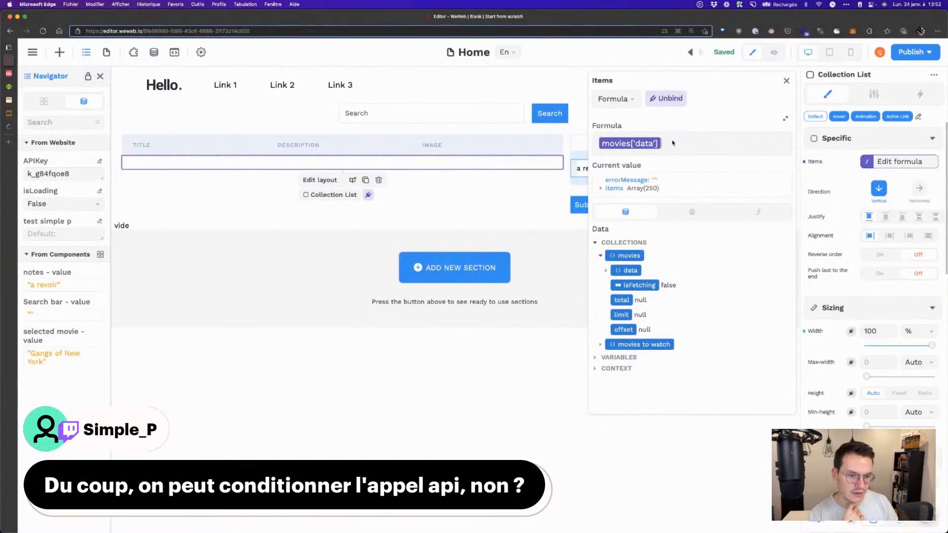
pyautogui.press('BackSpace')
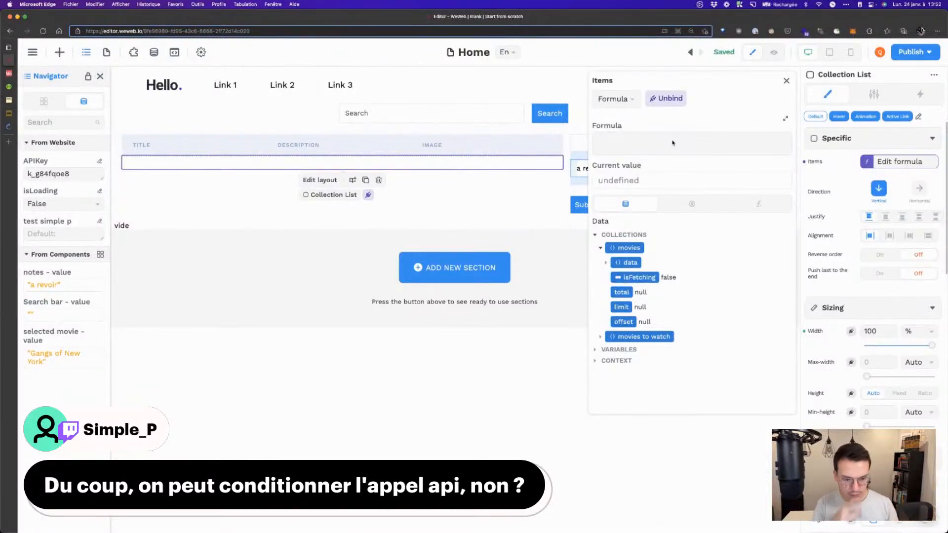
# Step: Insert an ifempty function in the Items formula with Search bar - value as its first argument
pyautogui.click(606, 263)
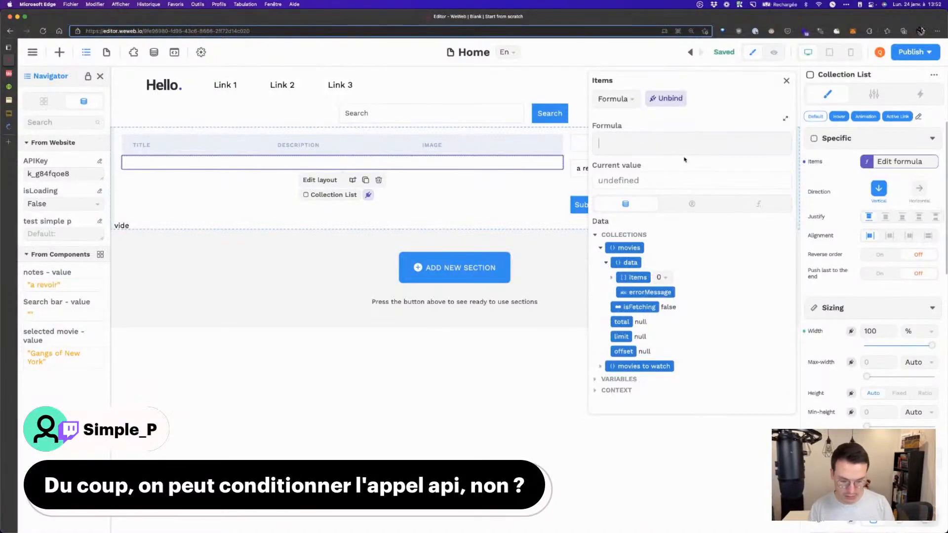
pyautogui.click(758, 204)
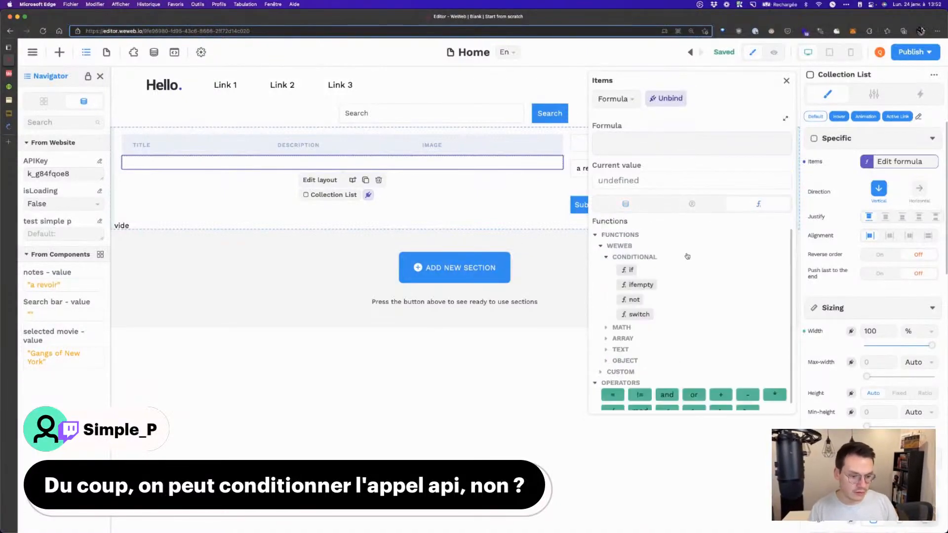
pyautogui.click(641, 285)
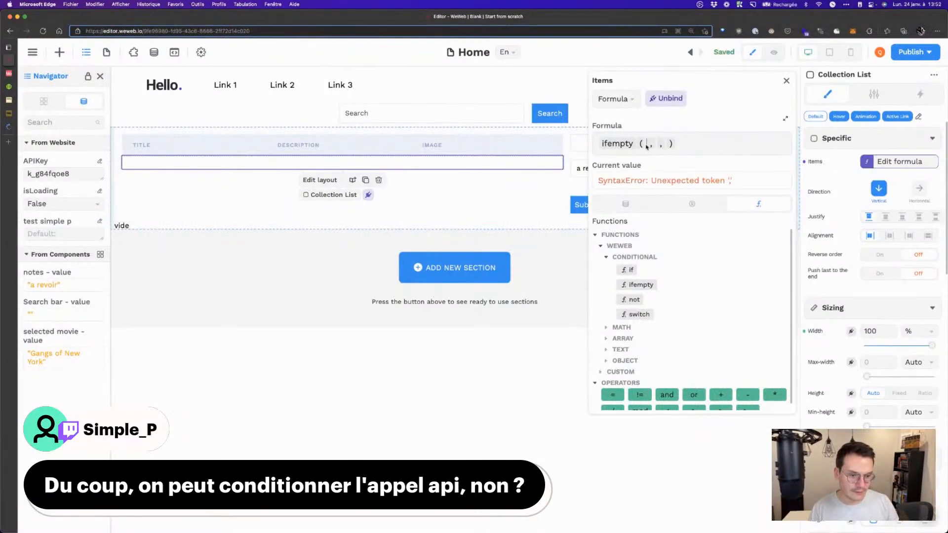
pyautogui.click(626, 204)
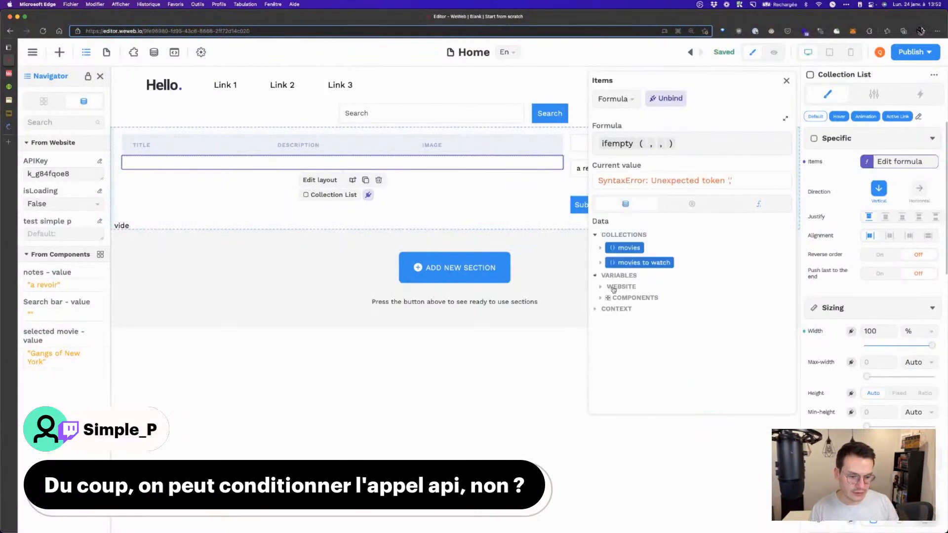
pyautogui.click(613, 287)
pyautogui.click(613, 287)
pyautogui.click(629, 298)
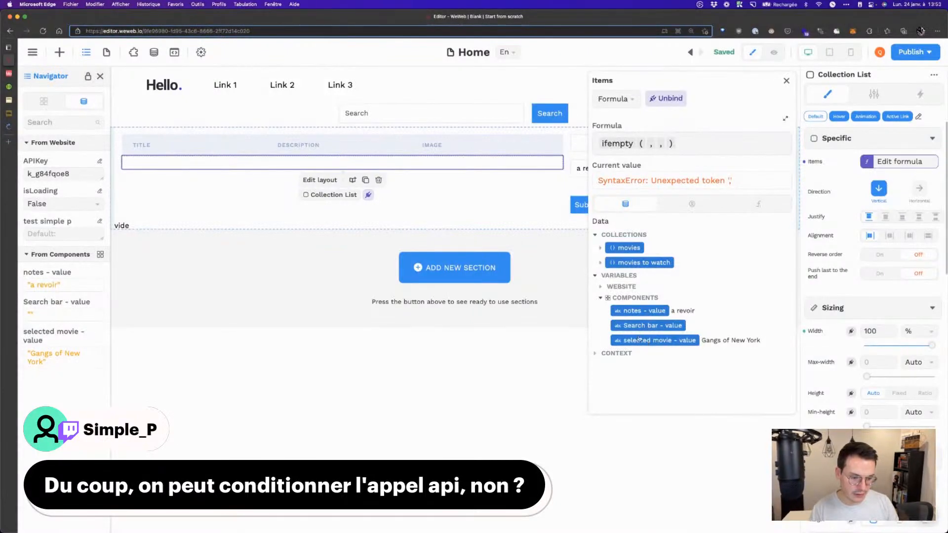
pyautogui.click(637, 326)
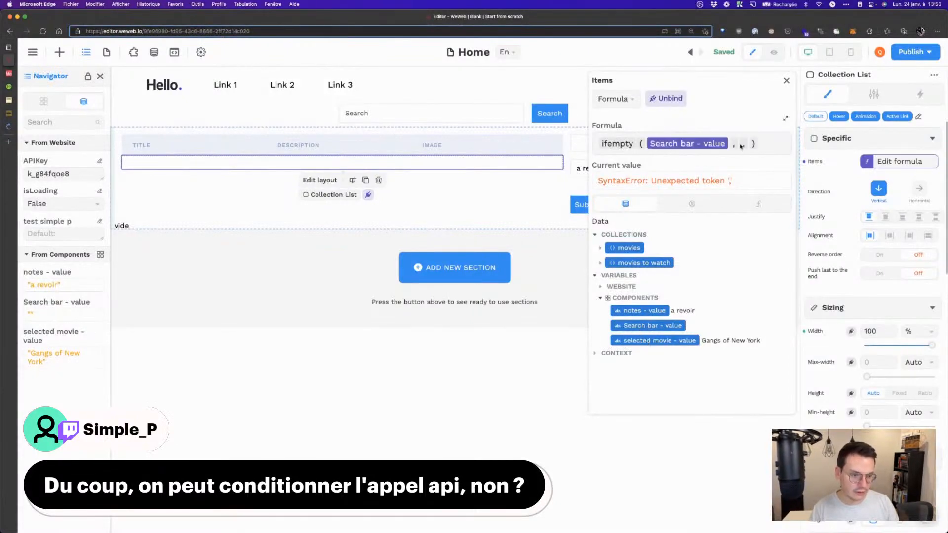
# Step: Set ifempty's second argument to movies['data']['items'] and check the movie list rendered on the page
pyautogui.click(601, 249)
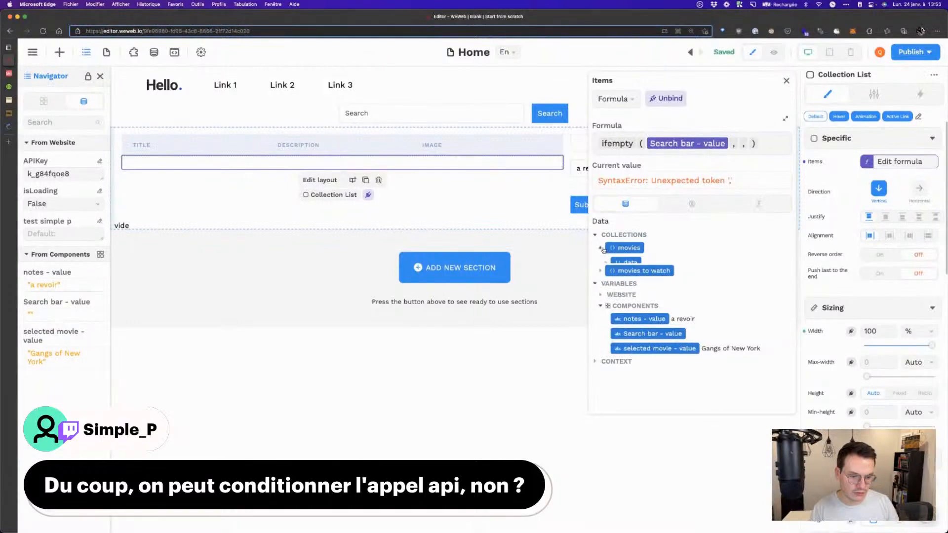
pyautogui.click(607, 263)
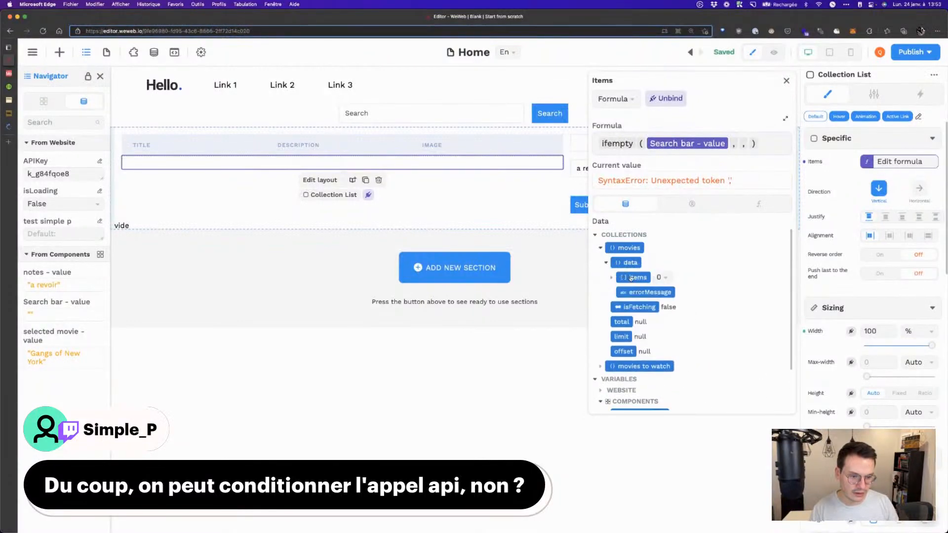
pyautogui.click(632, 278)
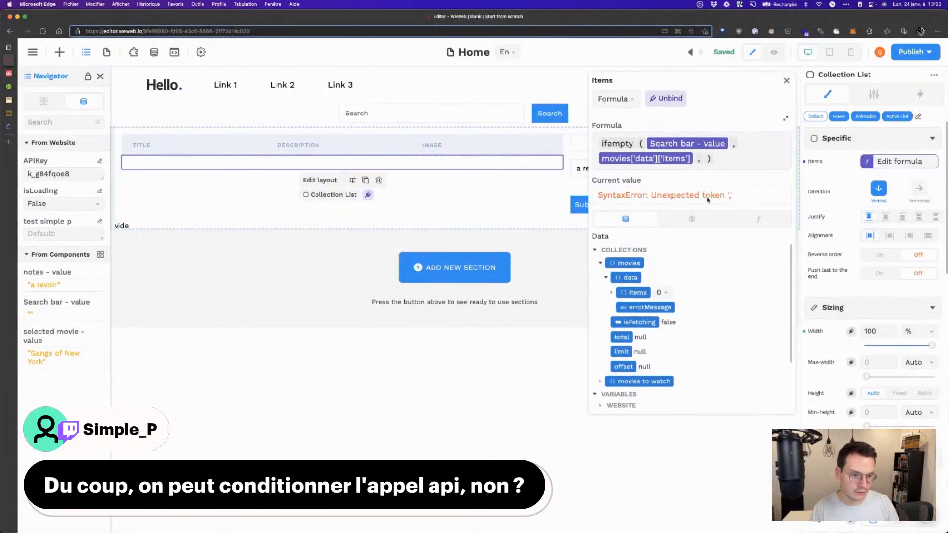
pyautogui.click(727, 169)
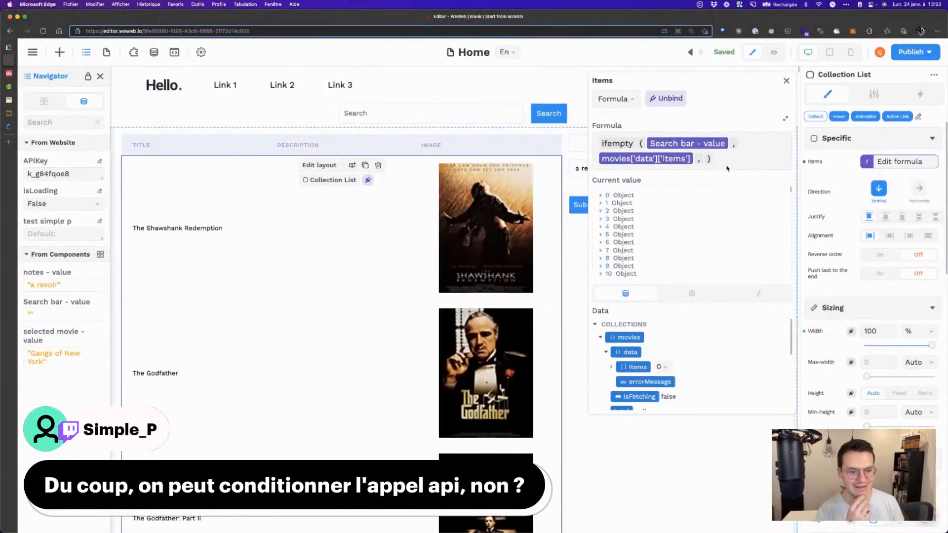
pyautogui.scroll(-5, 313, 275)
pyautogui.scroll(5, 322, 267)
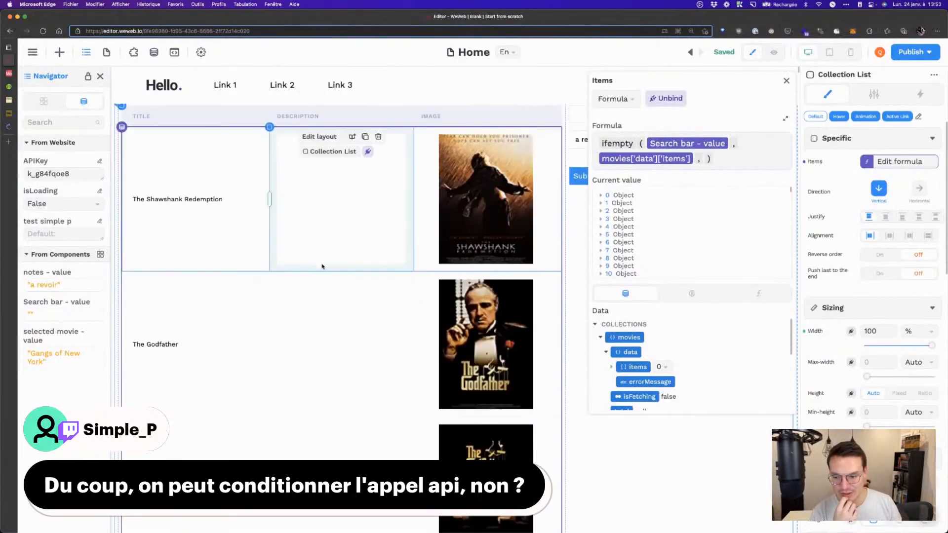
pyautogui.scroll(1, 322, 266)
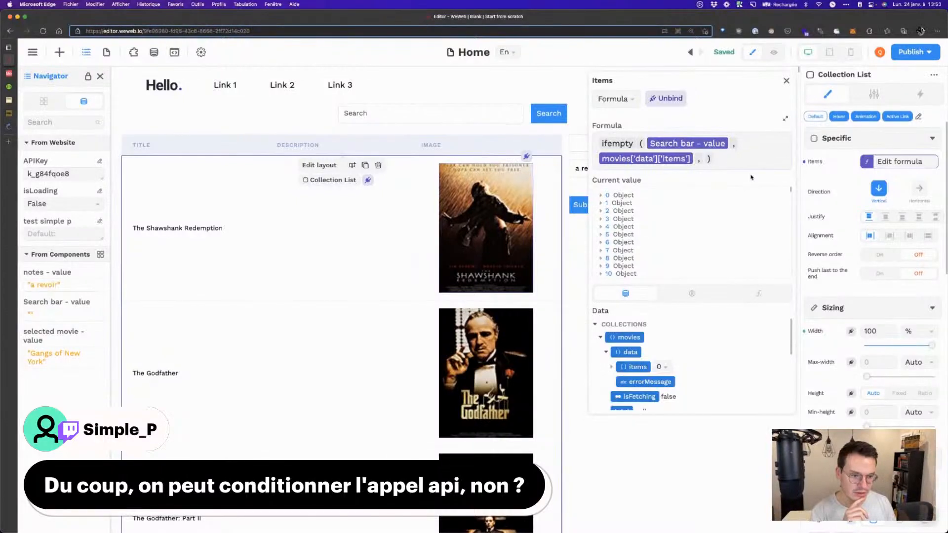
# Step: Try plain text movies.data.results as the third argument of the ifempty formula, and remove it again
pyautogui.press('Left')
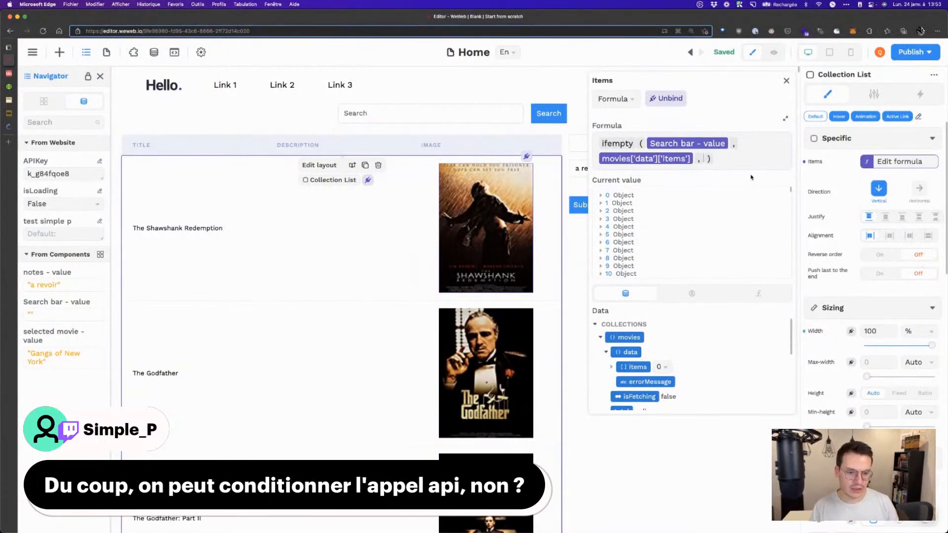
pyautogui.write('moves')
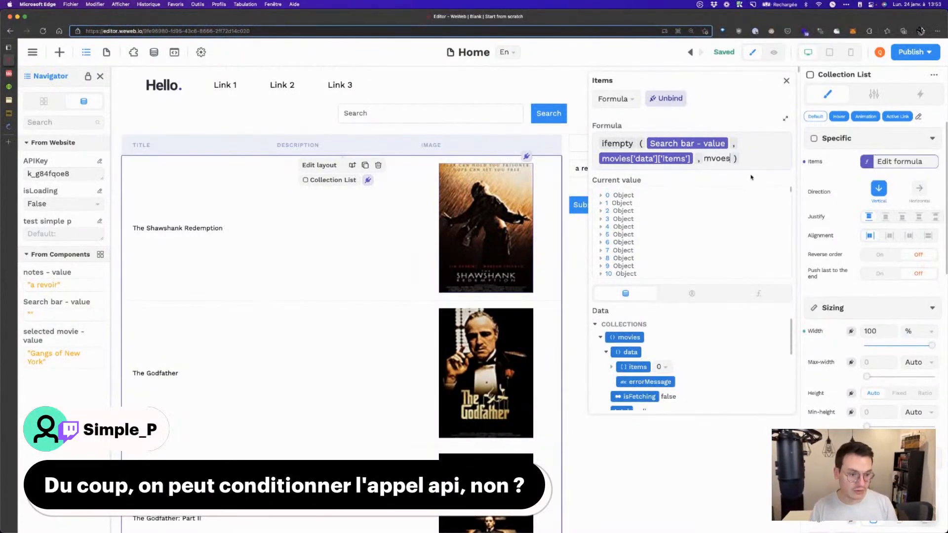
pyautogui.press('BackSpace')
pyautogui.press('BackSpace')
pyautogui.press('BackSpace')
pyautogui.press('BackSpace')
pyautogui.write('v')
pyautogui.press('BackSpace')
pyautogui.write('ov')
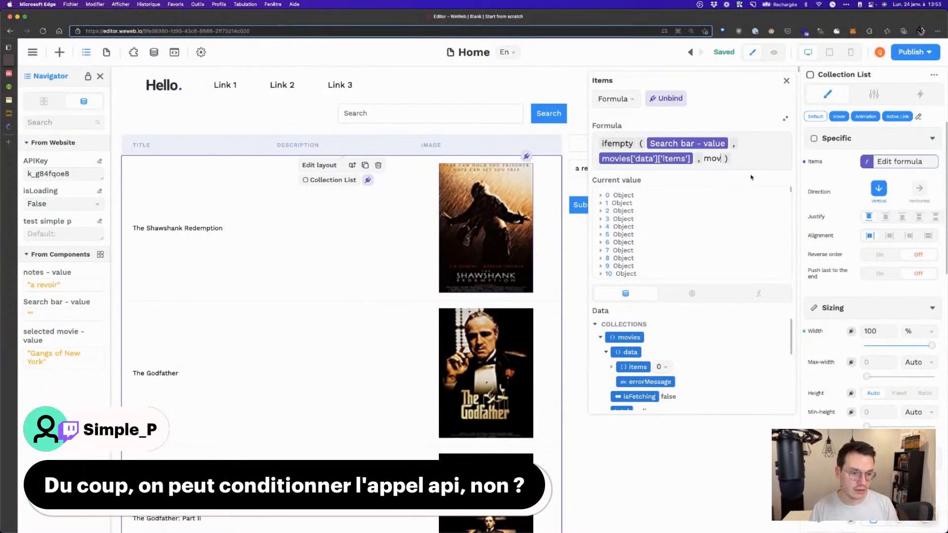
pyautogui.write('ies.data.')
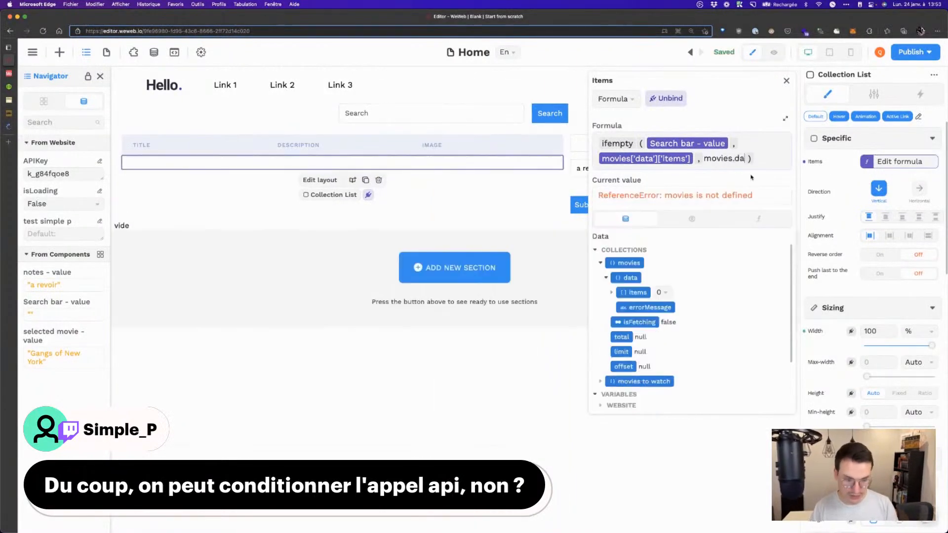
pyautogui.write('results')
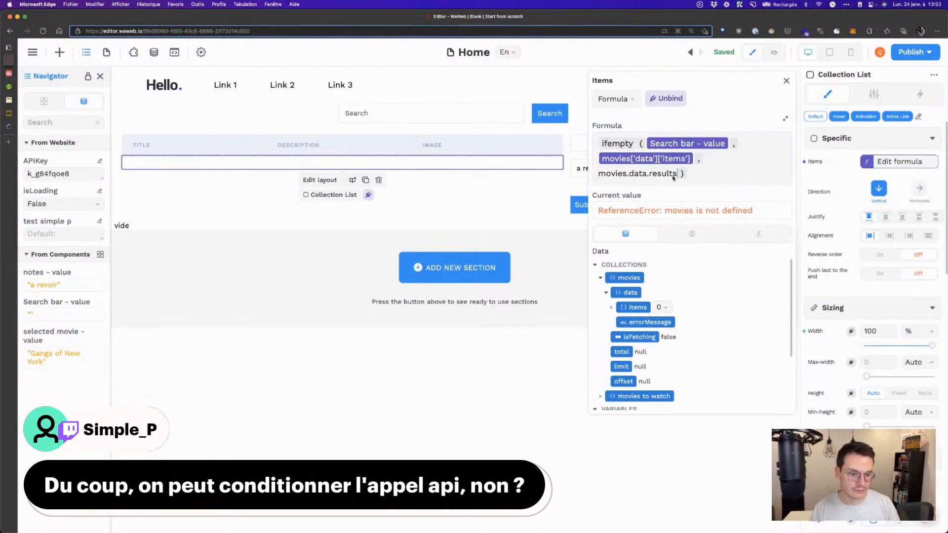
pyautogui.press('BackSpace')
pyautogui.press('BackSpace')
pyautogui.press('BackSpace')
pyautogui.press('BackSpace')
pyautogui.press('BackSpace')
pyautogui.press('BackSpace')
pyautogui.press('BackSpace')
pyautogui.press('BackSpace')
pyautogui.press('BackSpace')
pyautogui.press('BackSpace')
pyautogui.press('BackSpace')
pyautogui.press('BackSpace')
pyautogui.press('BackSpace')
pyautogui.press('BackSpace')
pyautogui.press('BackSpace')
pyautogui.press('BackSpace')
pyautogui.press('BackSpace')
pyautogui.press('BackSpace')
pyautogui.press('BackSpace')
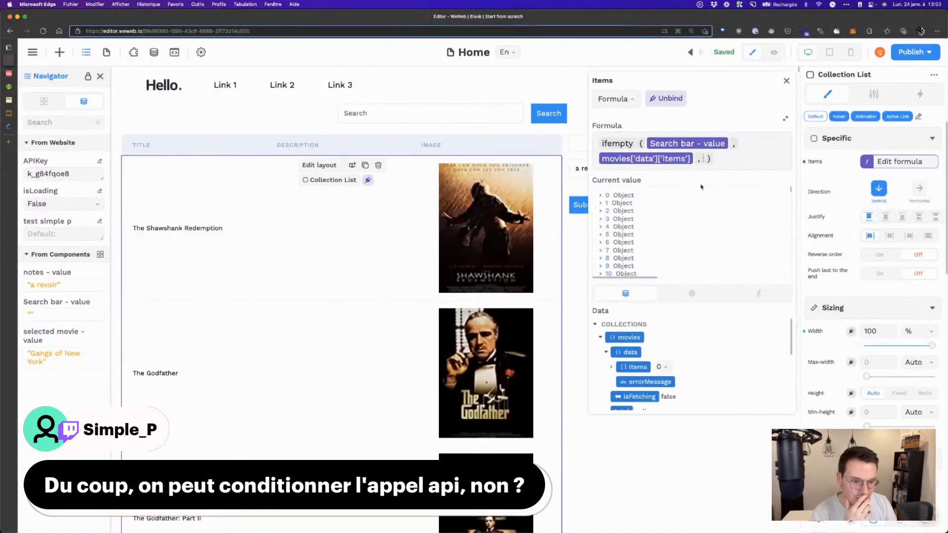
# Step: Set ifempty's third argument to the movies['data'] binding followed by .results
pyautogui.click(631, 353)
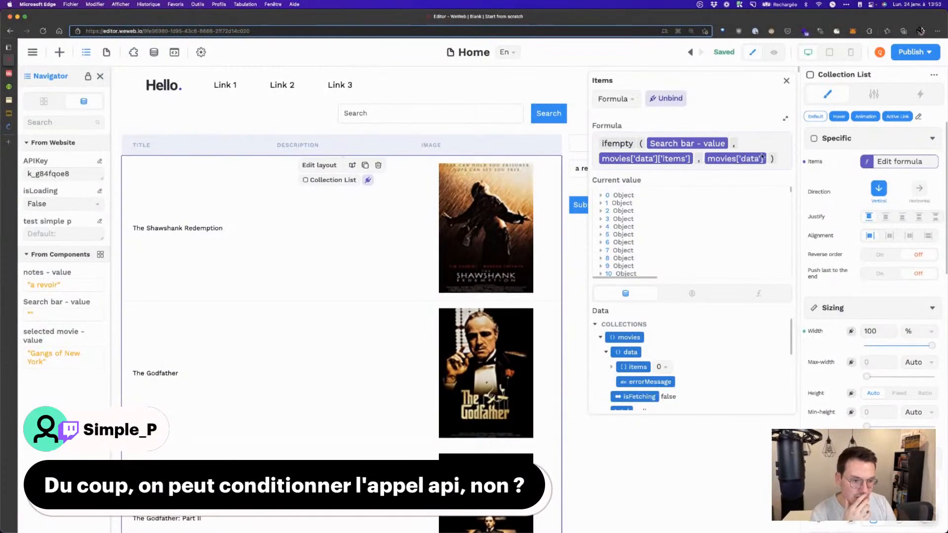
pyautogui.click(773, 168)
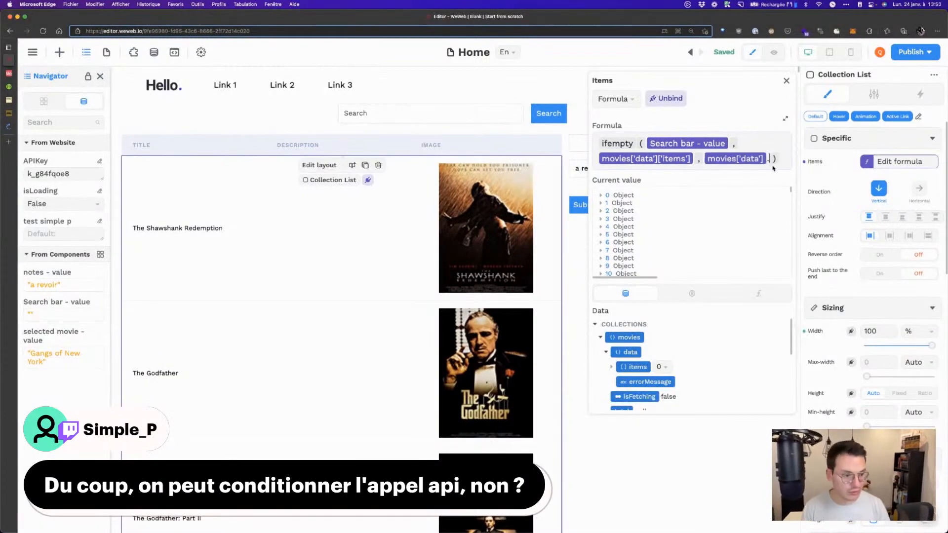
pyautogui.write('.results')
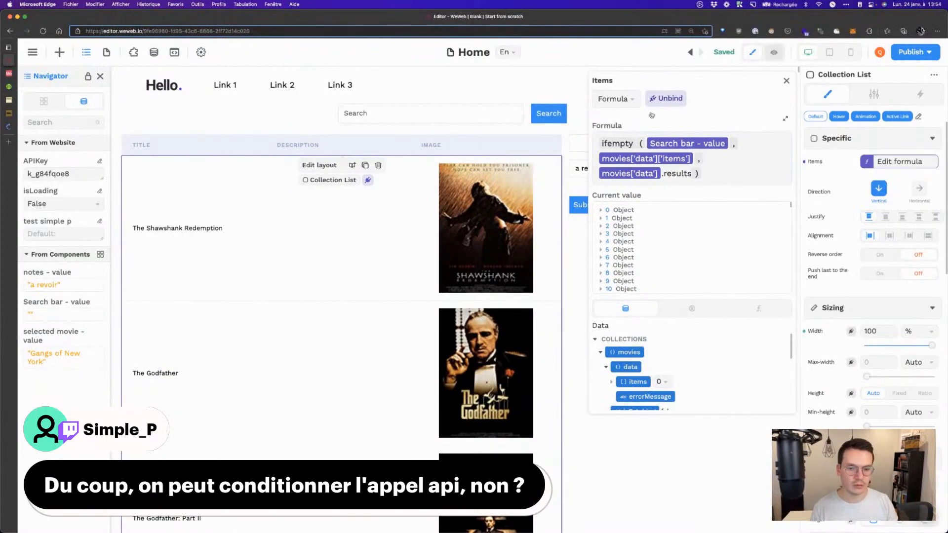
# Step: Preview the page, search for "matrix" in the search bar, and dismiss any alerts
pyautogui.click(774, 52)
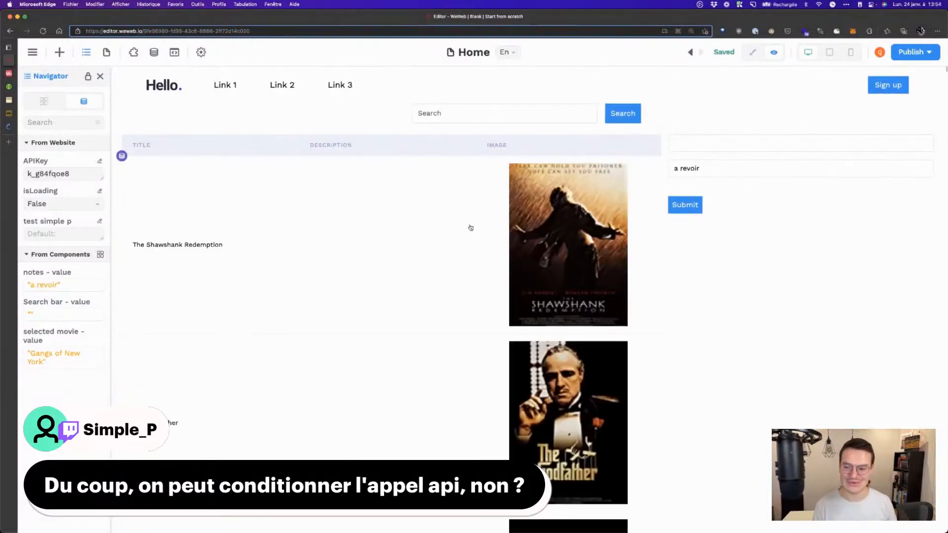
pyautogui.click(446, 113)
pyautogui.write('matrix')
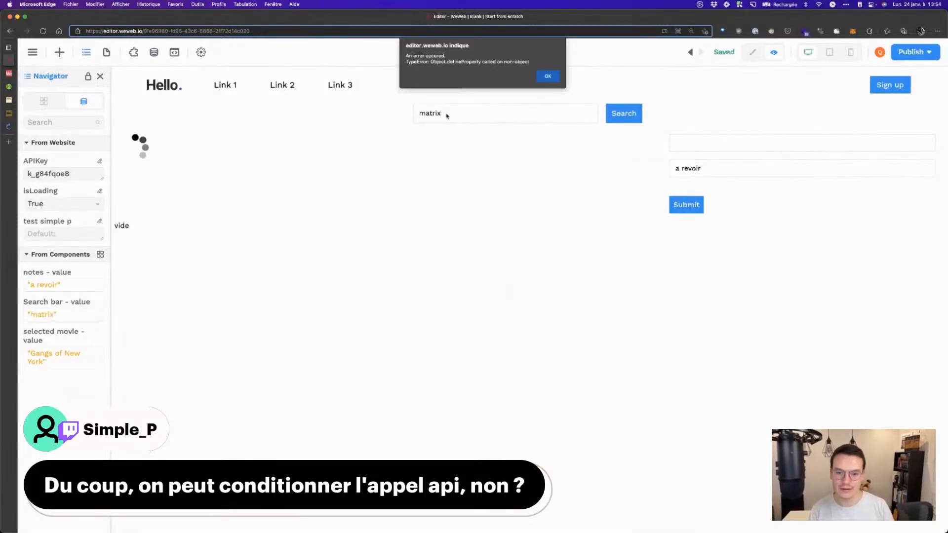
pyautogui.click(547, 77)
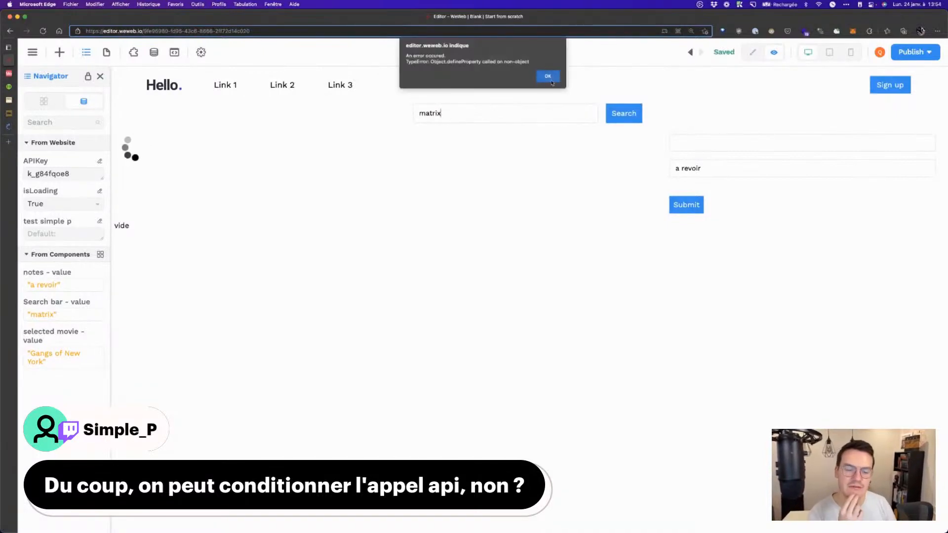
pyautogui.click(549, 77)
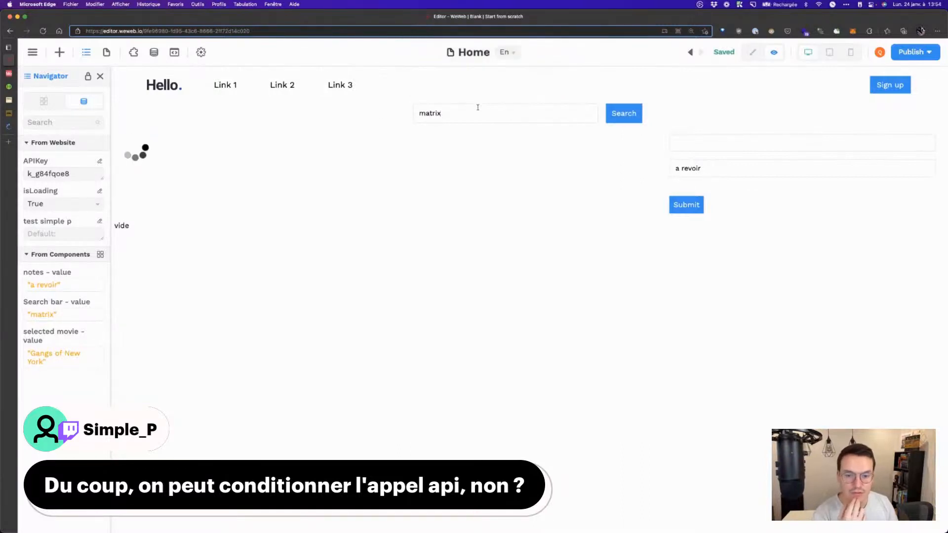
# Step: Review the URL formula in the movies collection's configuration, then close the collection without changes
pyautogui.click(750, 54)
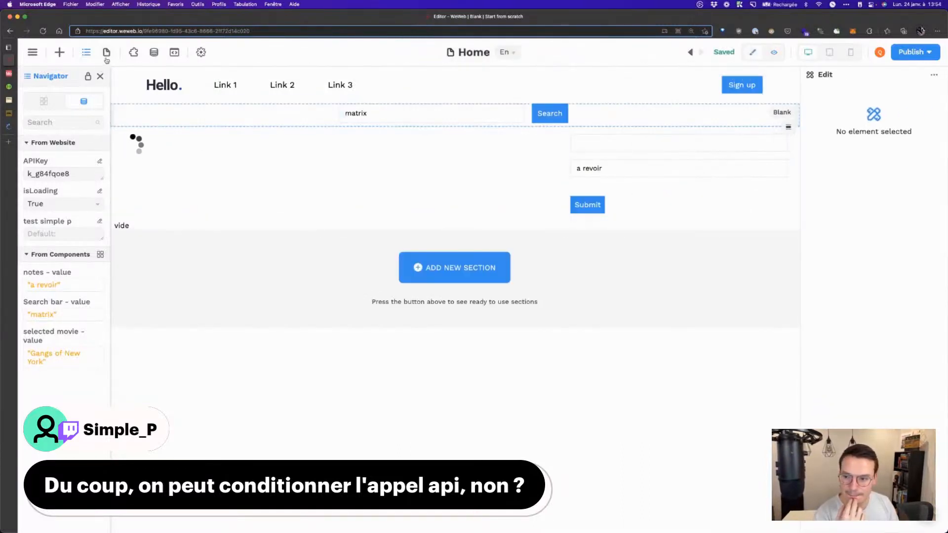
pyautogui.click(153, 52)
pyautogui.click(451, 174)
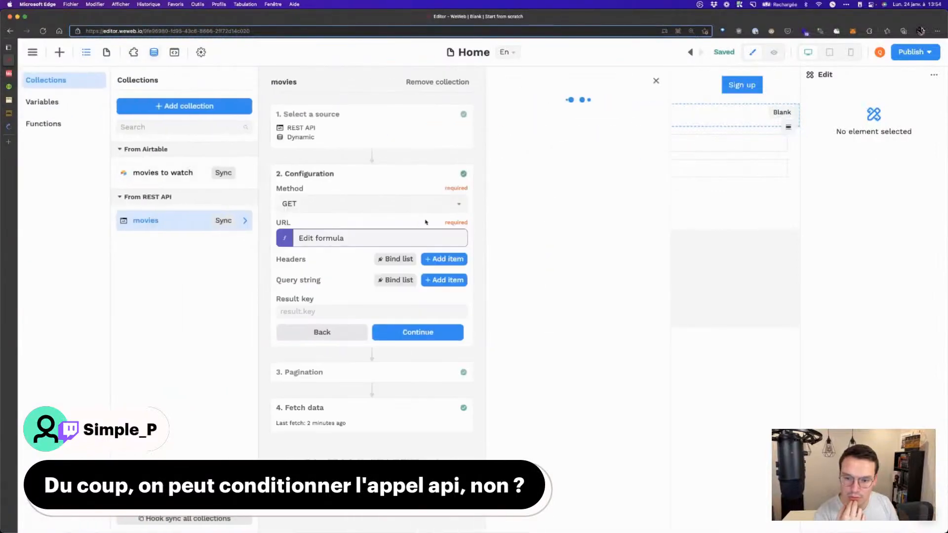
pyautogui.click(378, 239)
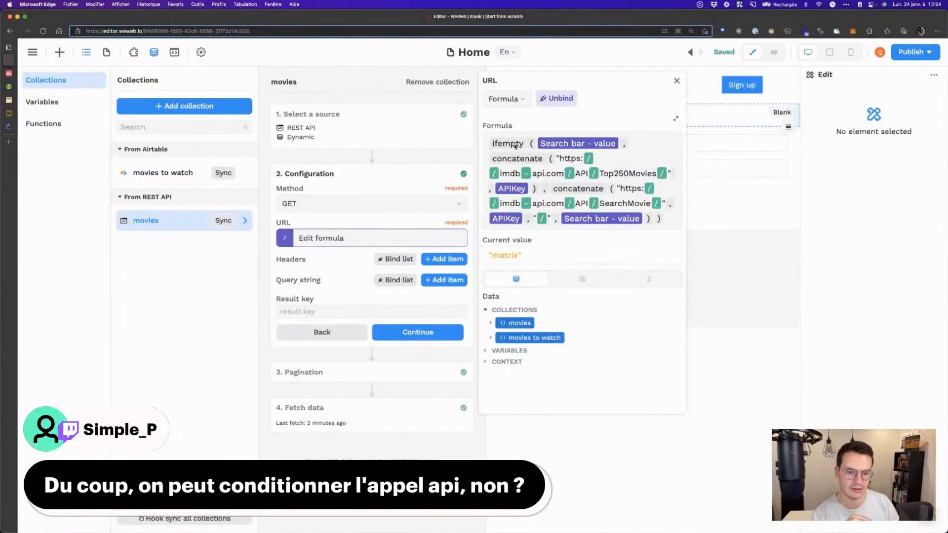
pyautogui.click(676, 119)
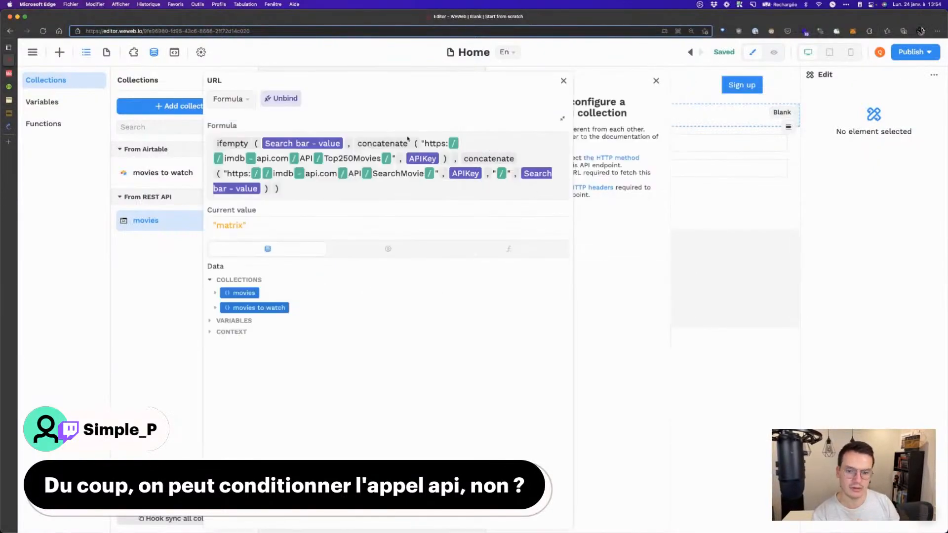
pyautogui.click(563, 80)
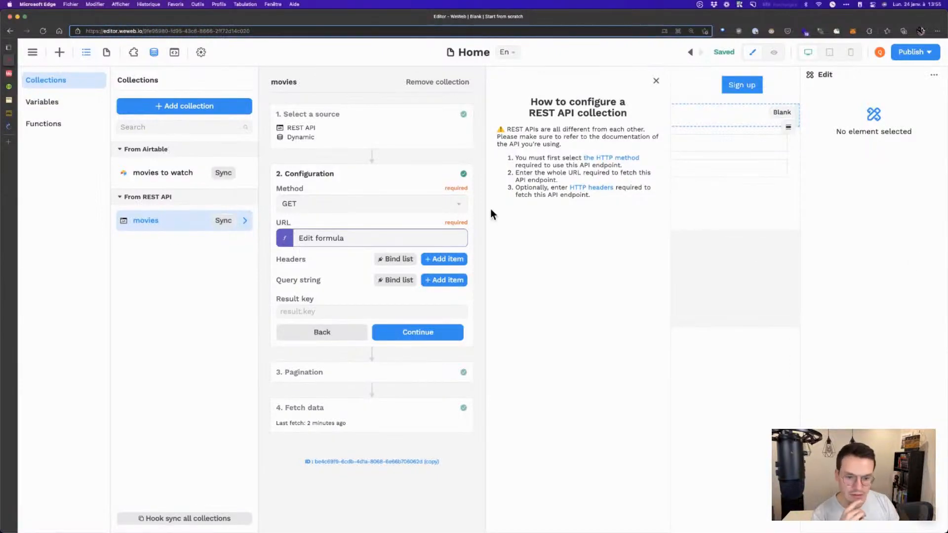
pyautogui.click(656, 80)
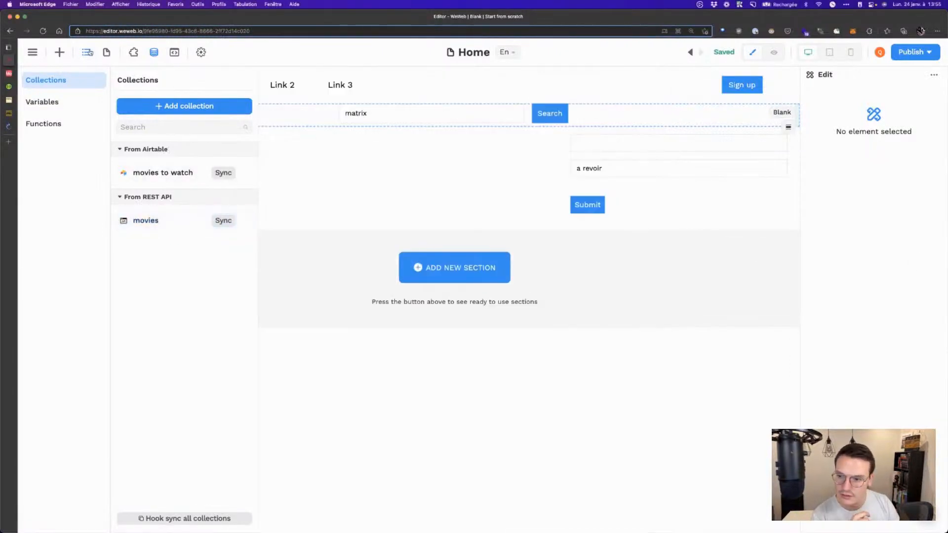
# Step: In the Items formula of the table's Collection List, replace .results with ['results'] after the movies['data'] binding
pyautogui.click(87, 53)
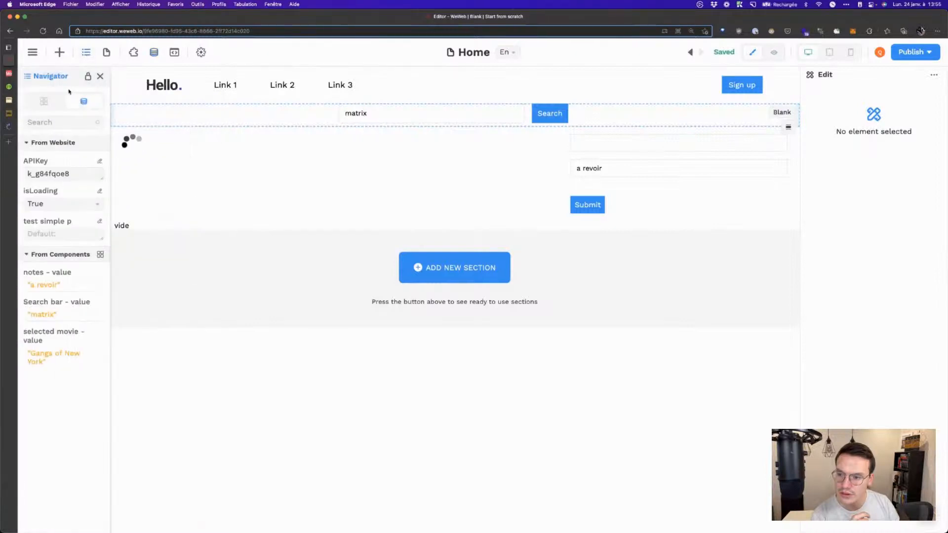
pyautogui.click(47, 108)
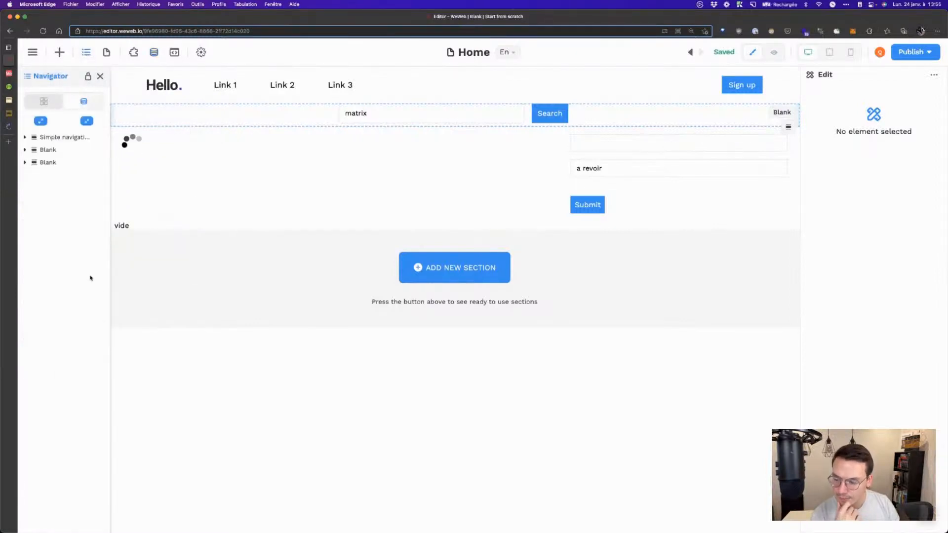
pyautogui.click(177, 157)
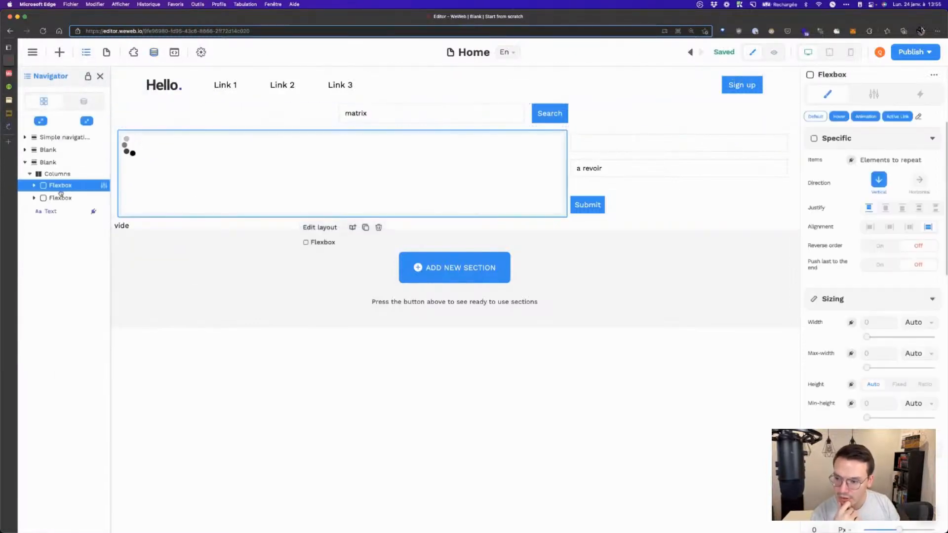
pyautogui.click(35, 198)
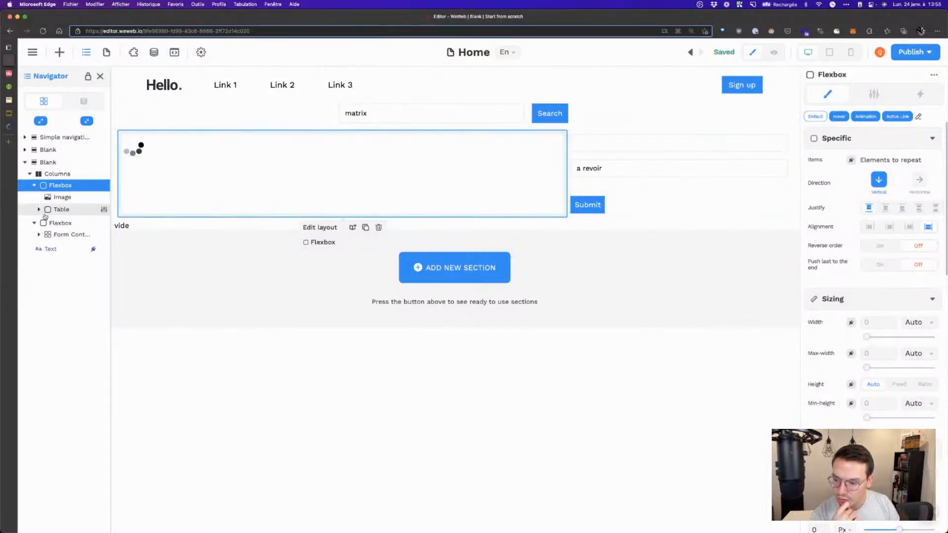
pyautogui.click(41, 209)
pyautogui.click(40, 210)
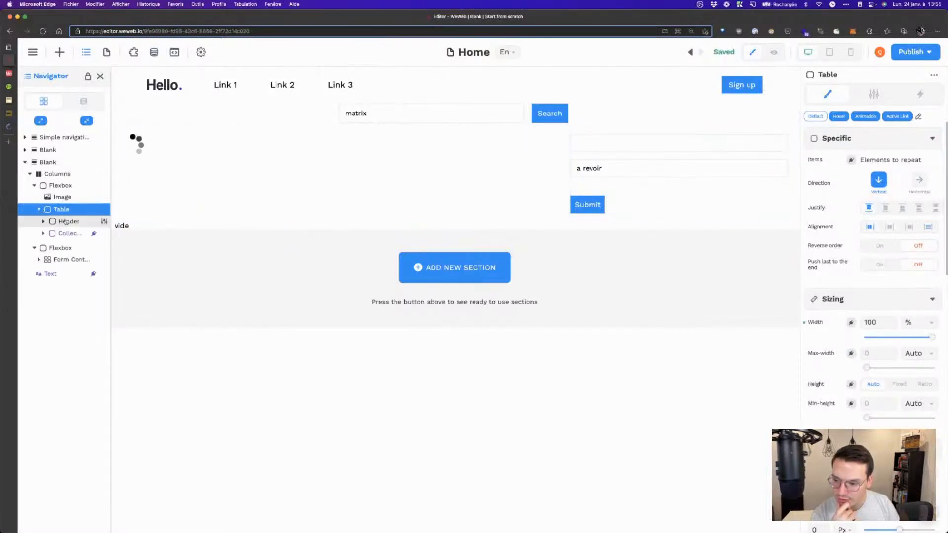
pyautogui.click(69, 234)
pyautogui.click(904, 167)
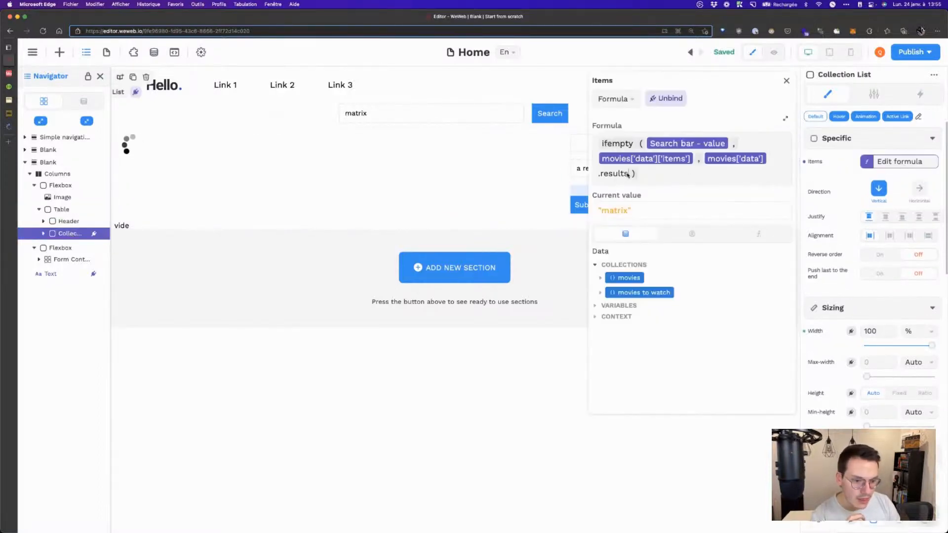
pyautogui.press('BackSpace')
pyautogui.press('BackSpace')
pyautogui.press('BackSpace')
pyautogui.press('BackSpace')
pyautogui.press('BackSpace')
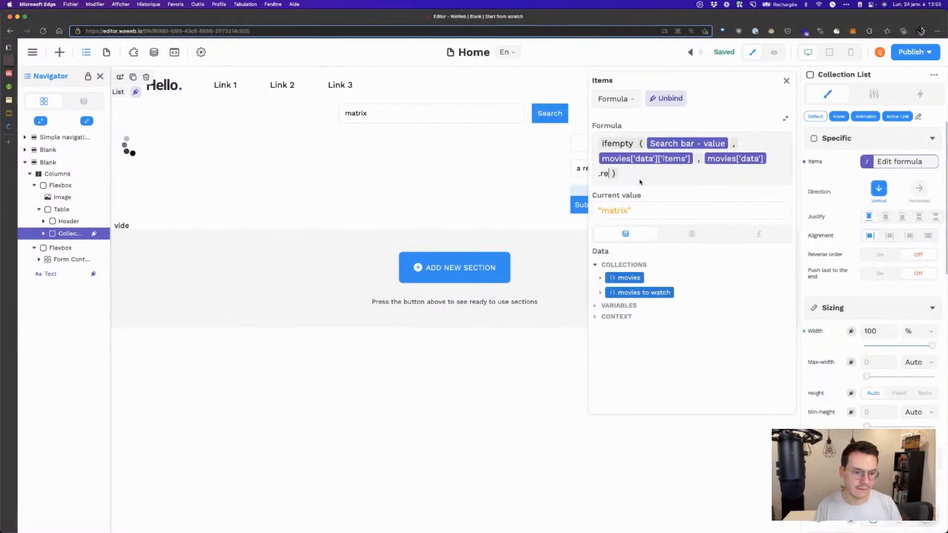
pyautogui.press('BackSpace')
pyautogui.press('BackSpace')
pyautogui.press('BackSpace')
pyautogui.write('[')
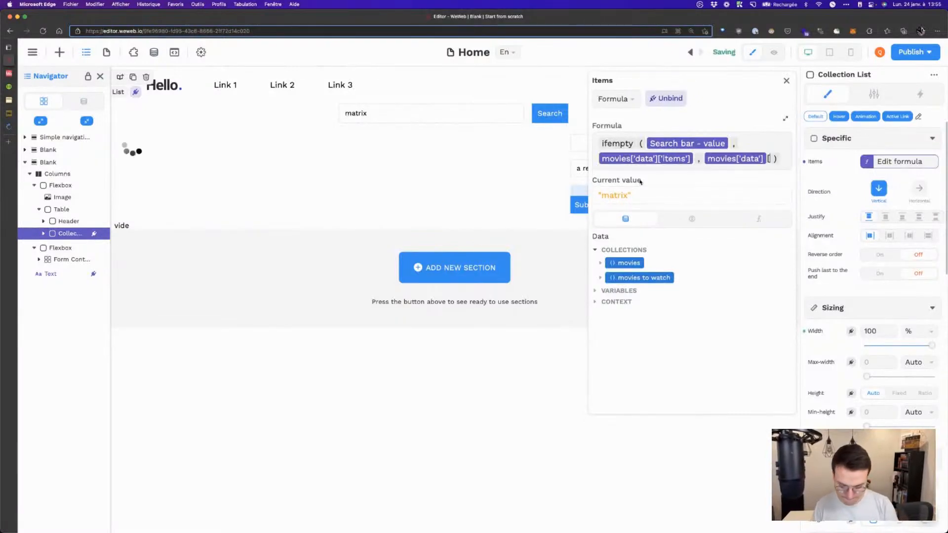
pyautogui.write("'results")
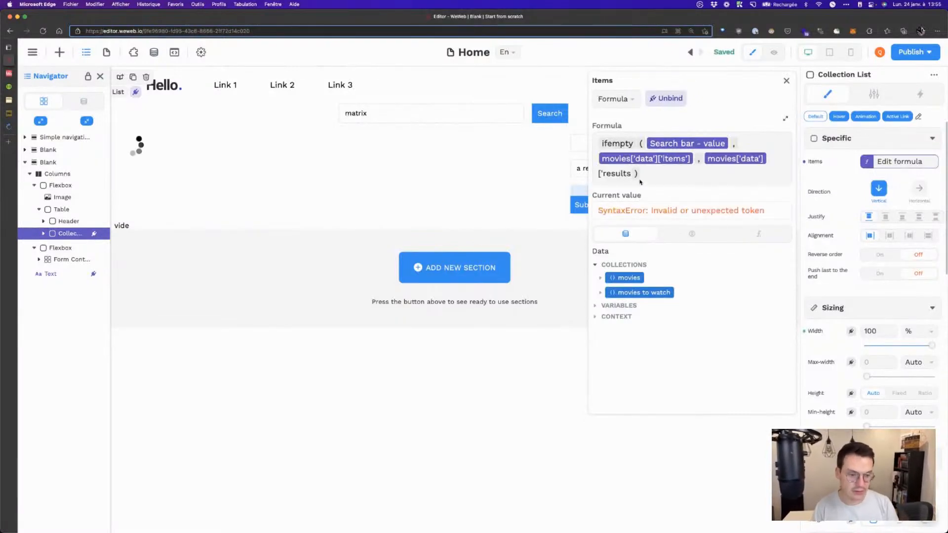
pyautogui.write("']")
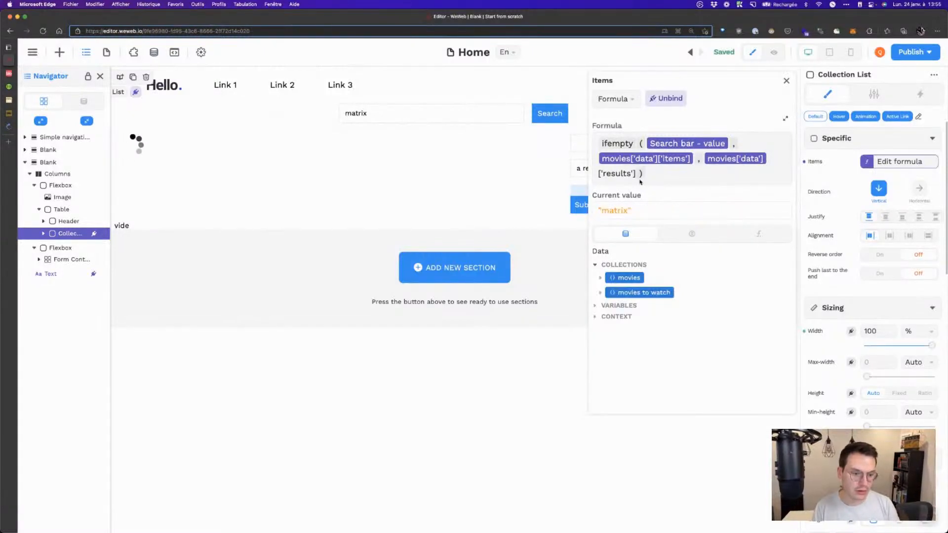
# Step: Clear the whole third argument of the ifempty formula
pyautogui.press('BackSpace')
pyautogui.press('BackSpace')
pyautogui.press('BackSpace')
pyautogui.press('BackSpace')
pyautogui.press('BackSpace')
pyautogui.press('BackSpace')
pyautogui.press('BackSpace')
pyautogui.press('BackSpace')
pyautogui.press('BackSpace')
pyautogui.press('BackSpace')
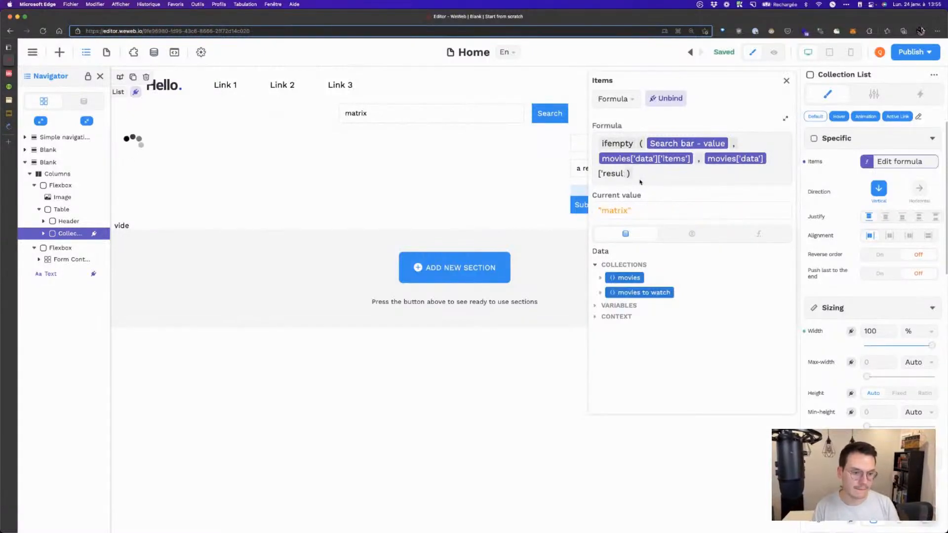
pyautogui.press('BackSpace')
pyautogui.press('BackSpace')
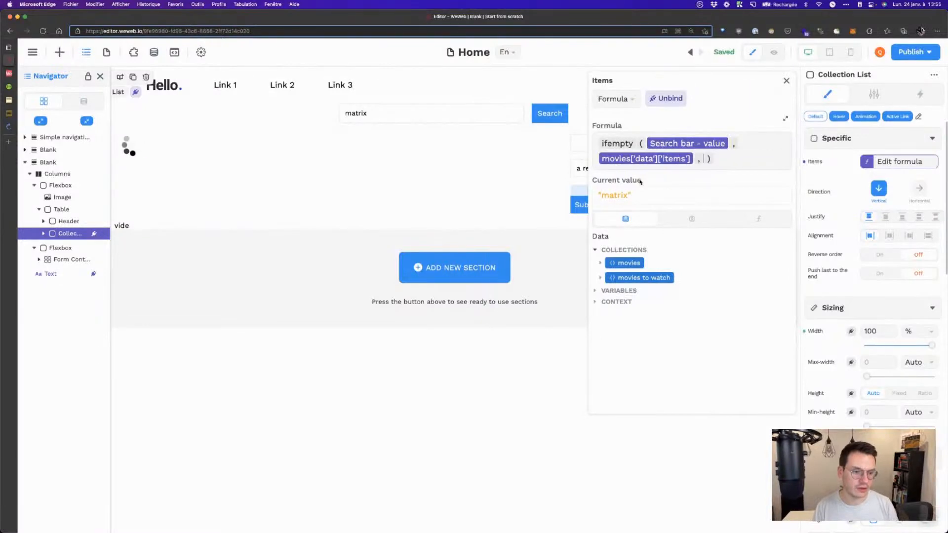
# Step: Bind ifempty's third argument to the movies collection's data again and append ['results'] to it
pyautogui.click(601, 263)
pyautogui.click(606, 277)
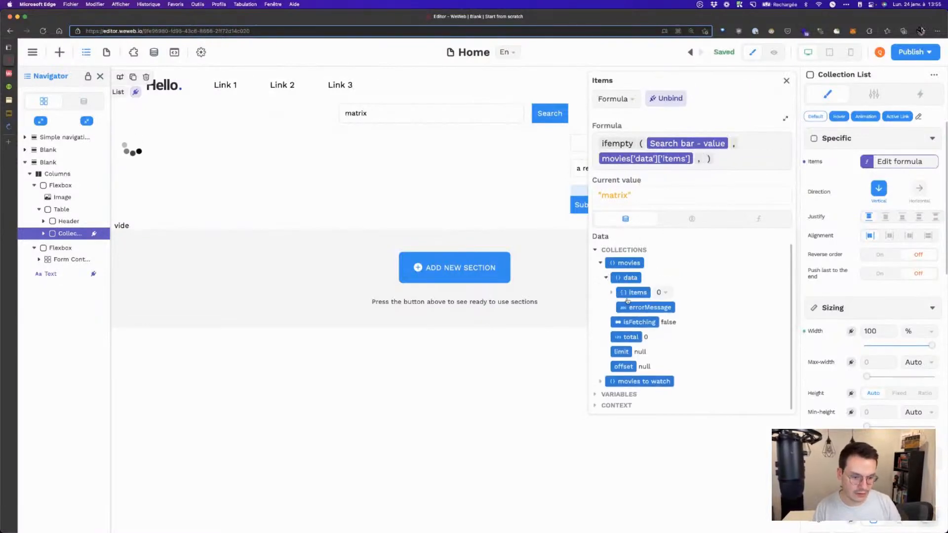
pyautogui.click(631, 278)
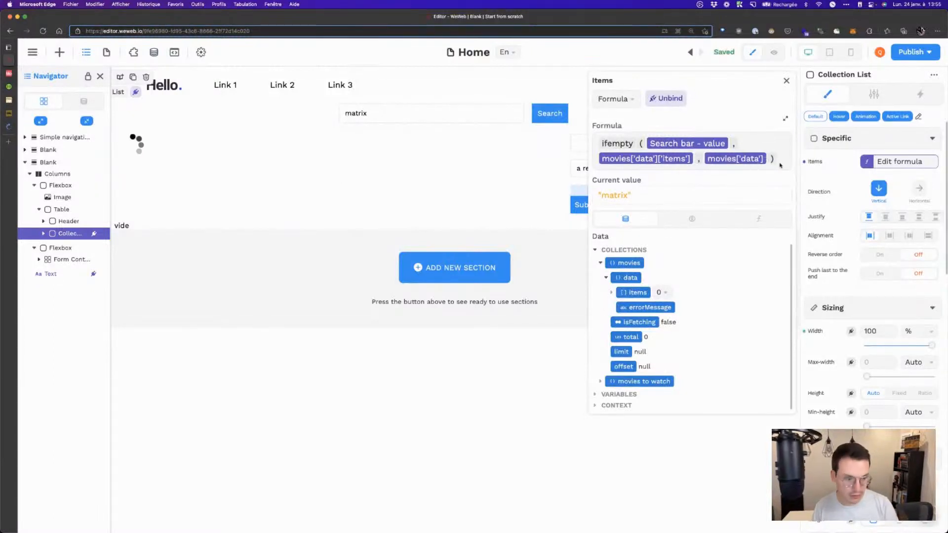
pyautogui.press('BackSpace')
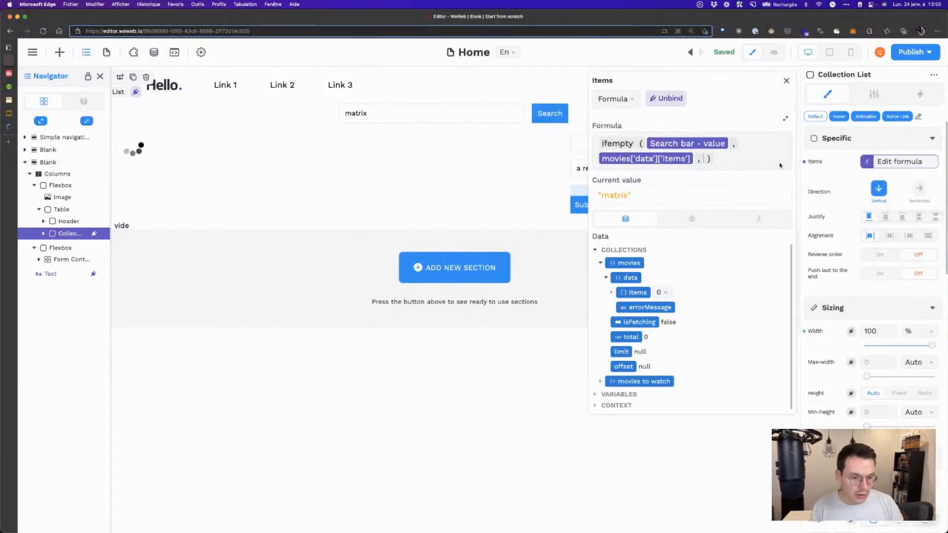
pyautogui.click(628, 279)
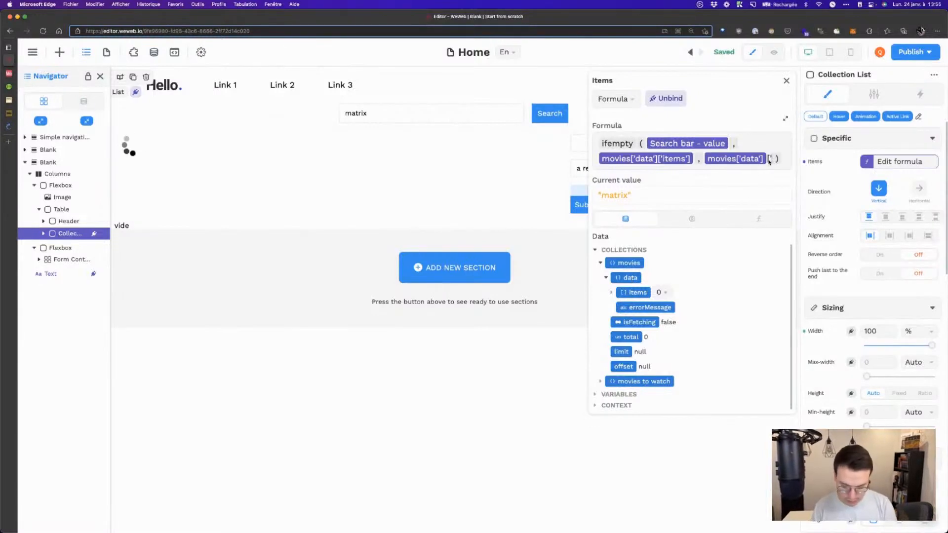
pyautogui.write("['results")
pyautogui.press('BackSpace')
pyautogui.press('BackSpace')
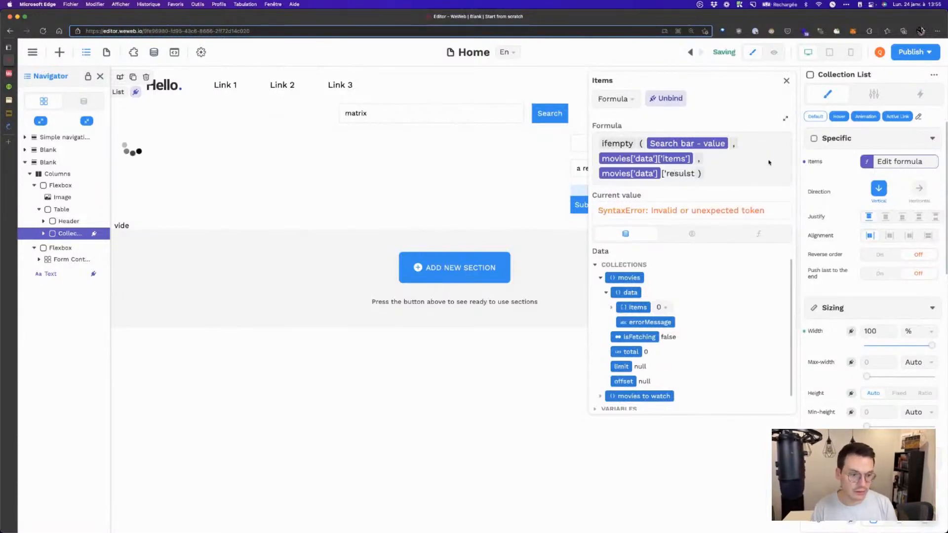
pyautogui.write('ts')
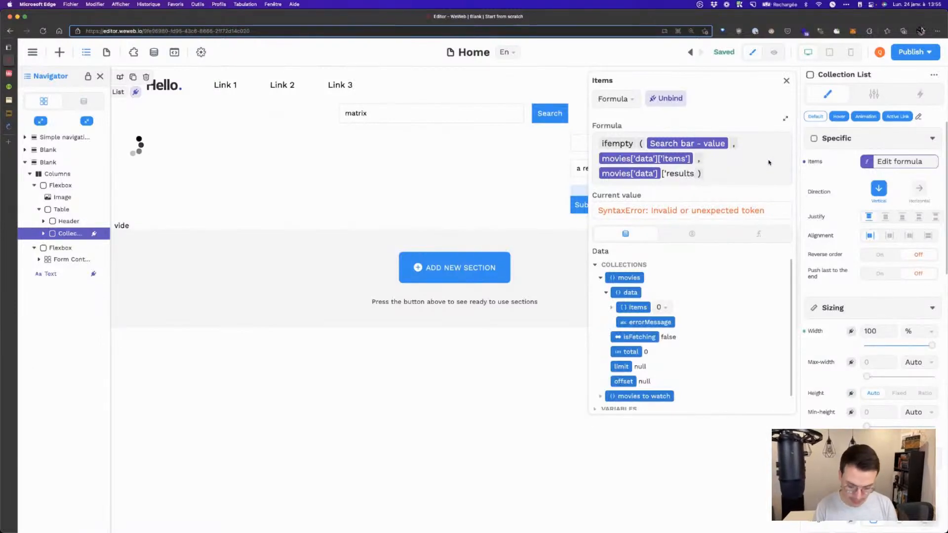
pyautogui.write("']")
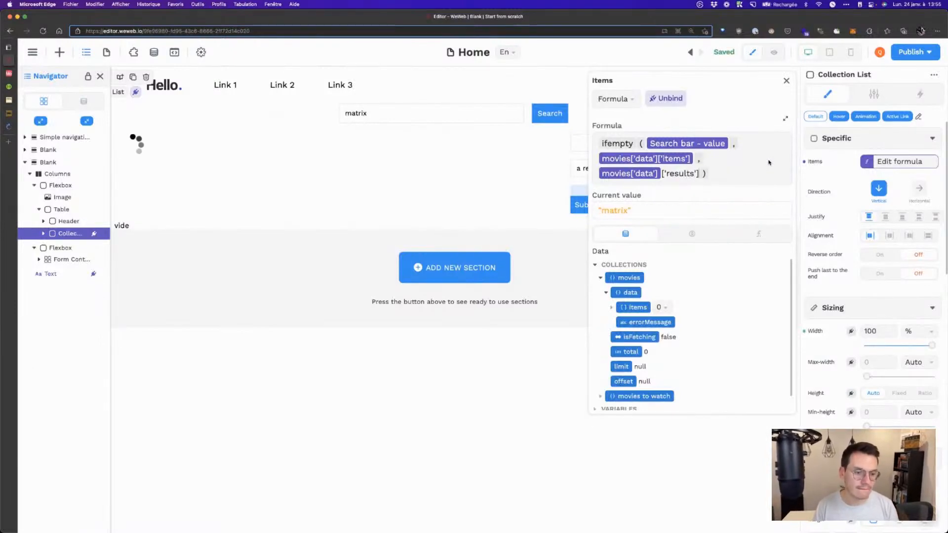
# Step: Preview the page with the updated Items formula and dismiss the alert
pyautogui.click(774, 51)
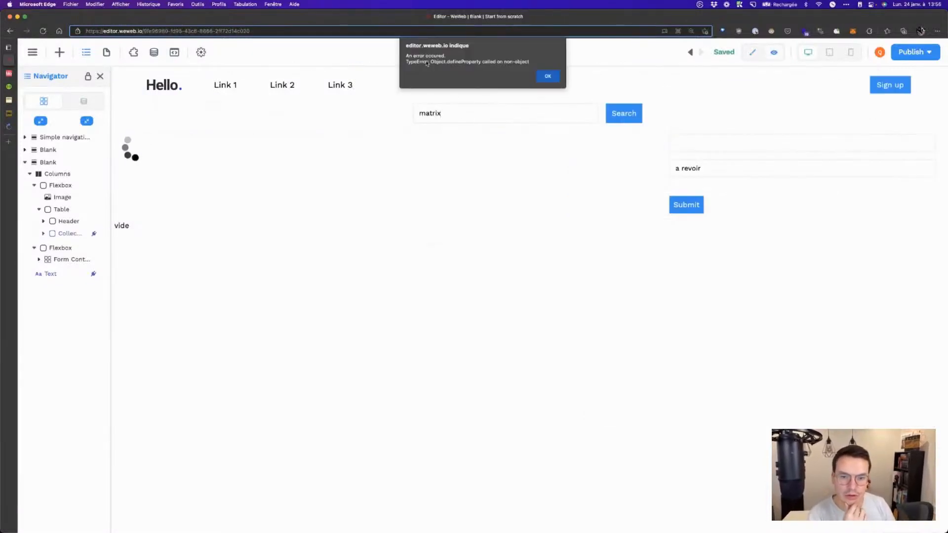
pyautogui.click(548, 76)
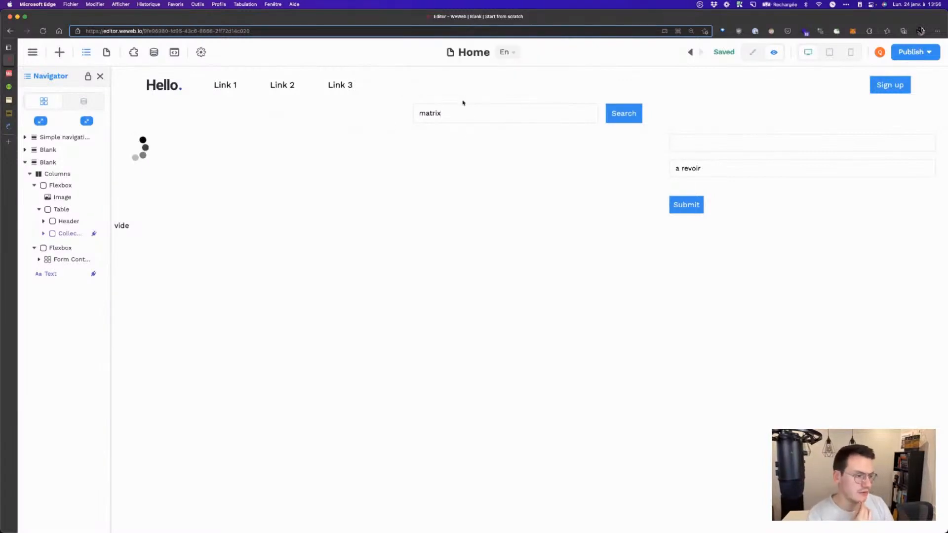